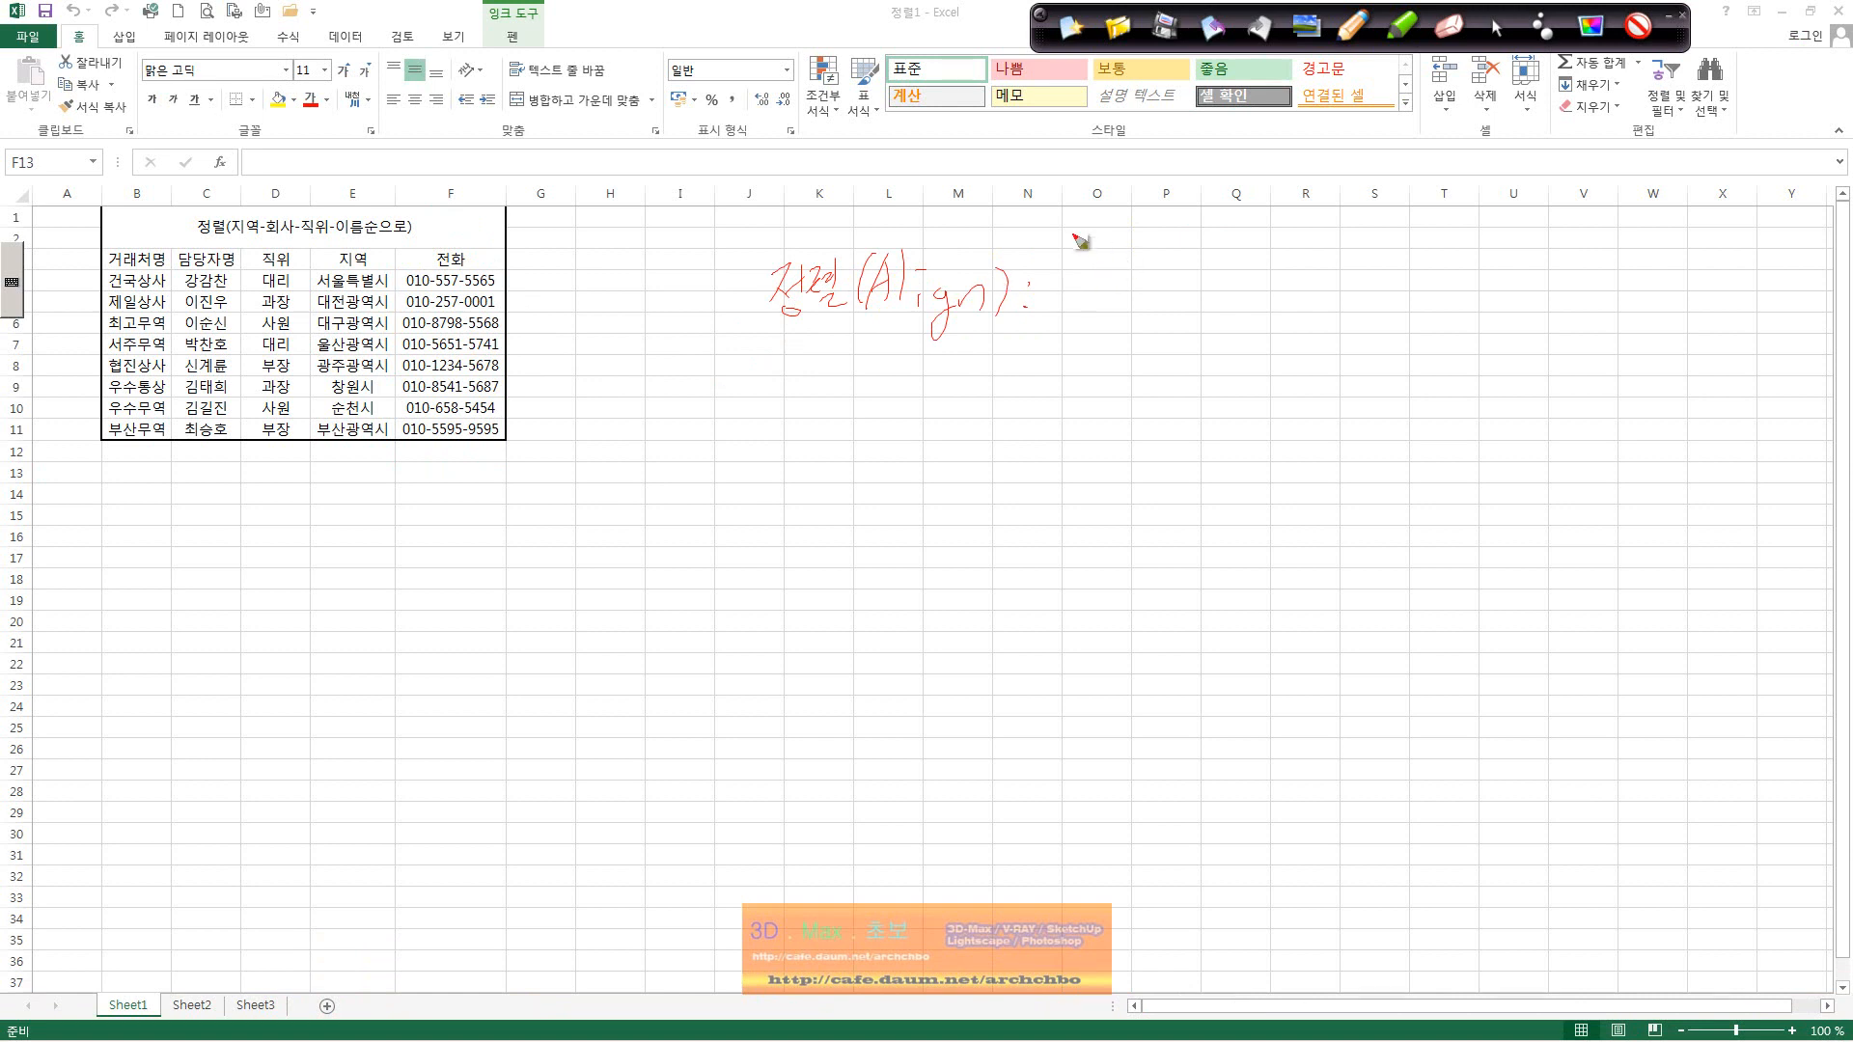
Step: Handwrite ink notes on the 2003 3-key and 2007 64-key sort limits, and tick the 거래처명 header
{"action": "mouse_move", "coordinate": [1069, 274]}
{"action": "left_mouse_down"}
{"action": "mouse_move", "coordinate": [1059, 321]}
{"action": "mouse_move", "coordinate": [1124, 290]}
{"action": "mouse_move", "coordinate": [1146, 314]}
{"action": "mouse_move", "coordinate": [1245, 286]}
{"action": "mouse_move", "coordinate": [1312, 307]}
{"action": "mouse_move", "coordinate": [1386, 274]}
{"action": "mouse_move", "coordinate": [1501, 290]}
{"action": "mouse_move", "coordinate": [1580, 259]}
{"action": "mouse_move", "coordinate": [1679, 289]}
{"action": "left_mouse_up"}
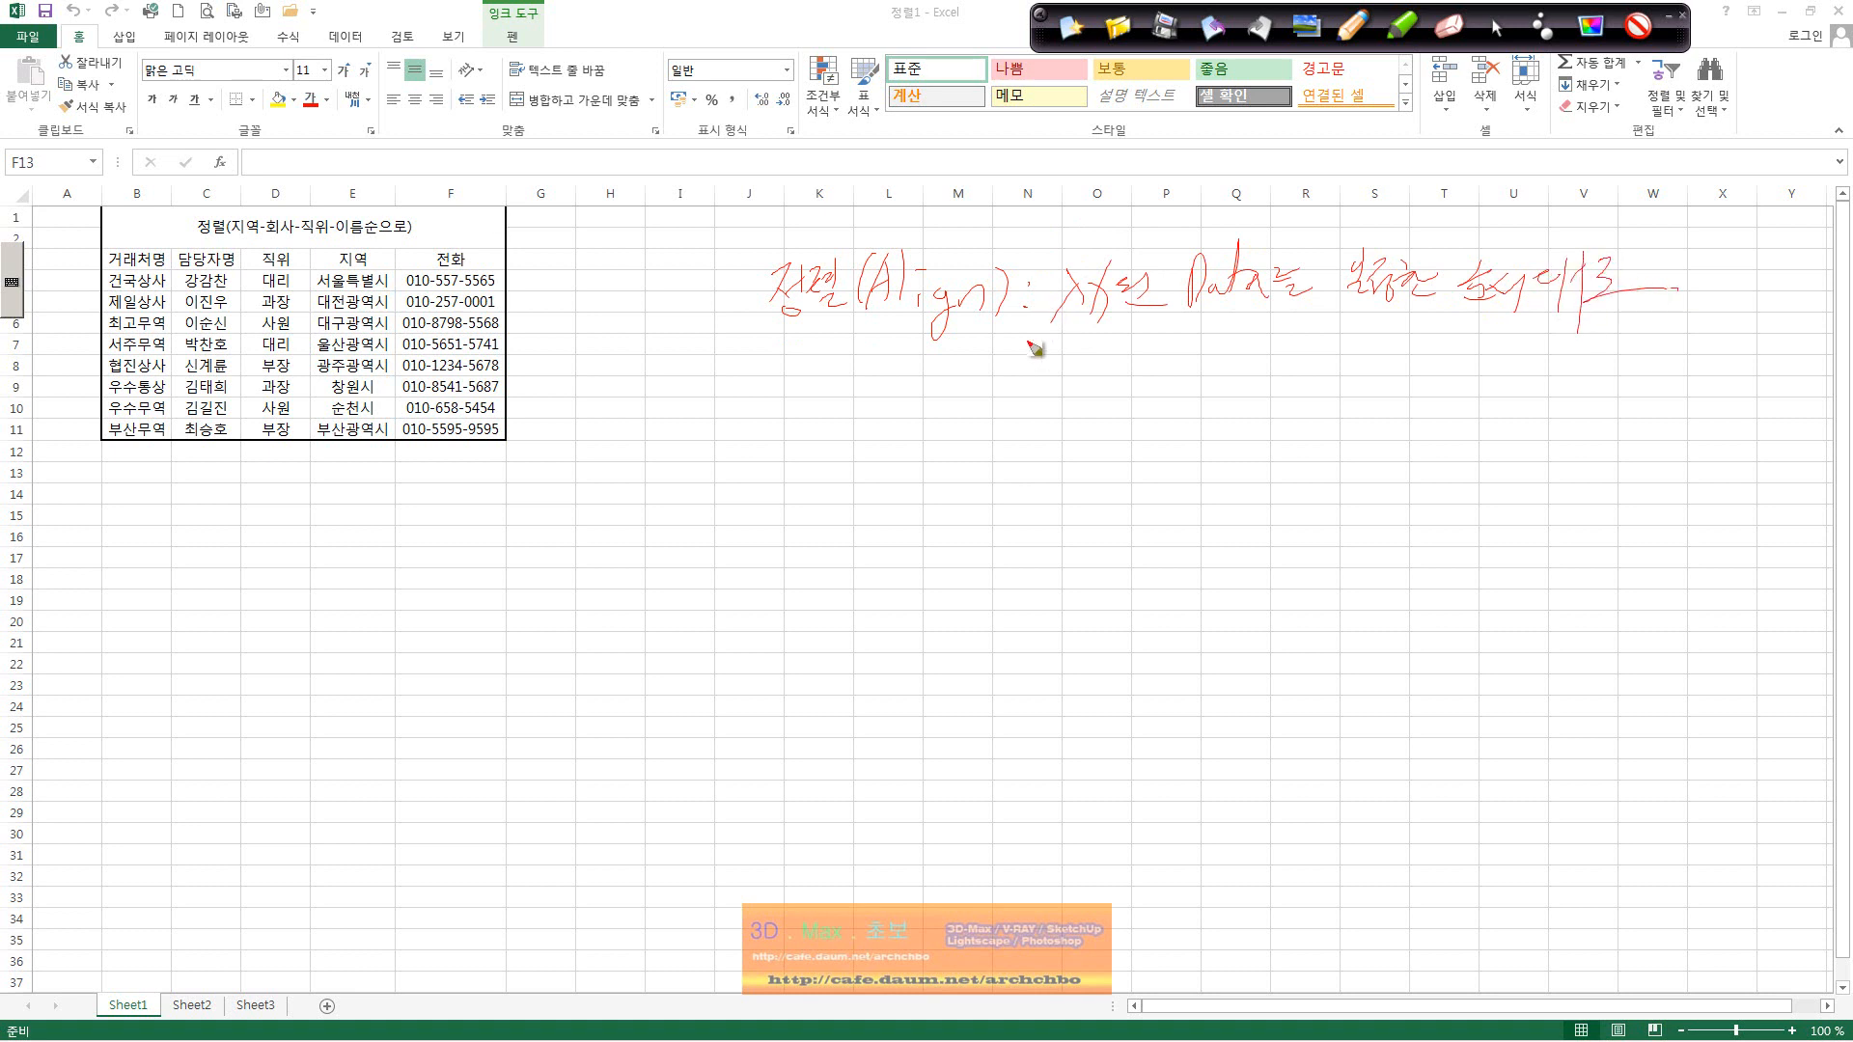
{"action": "mouse_move", "coordinate": [1030, 345]}
{"action": "left_mouse_down"}
{"action": "mouse_move", "coordinate": [1052, 394]}
{"action": "mouse_move", "coordinate": [1085, 350]}
{"action": "mouse_move", "coordinate": [1103, 369]}
{"action": "mouse_move", "coordinate": [1199, 340]}
{"action": "mouse_move", "coordinate": [1252, 368]}
{"action": "mouse_move", "coordinate": [1403, 374]}
{"action": "left_mouse_up"}
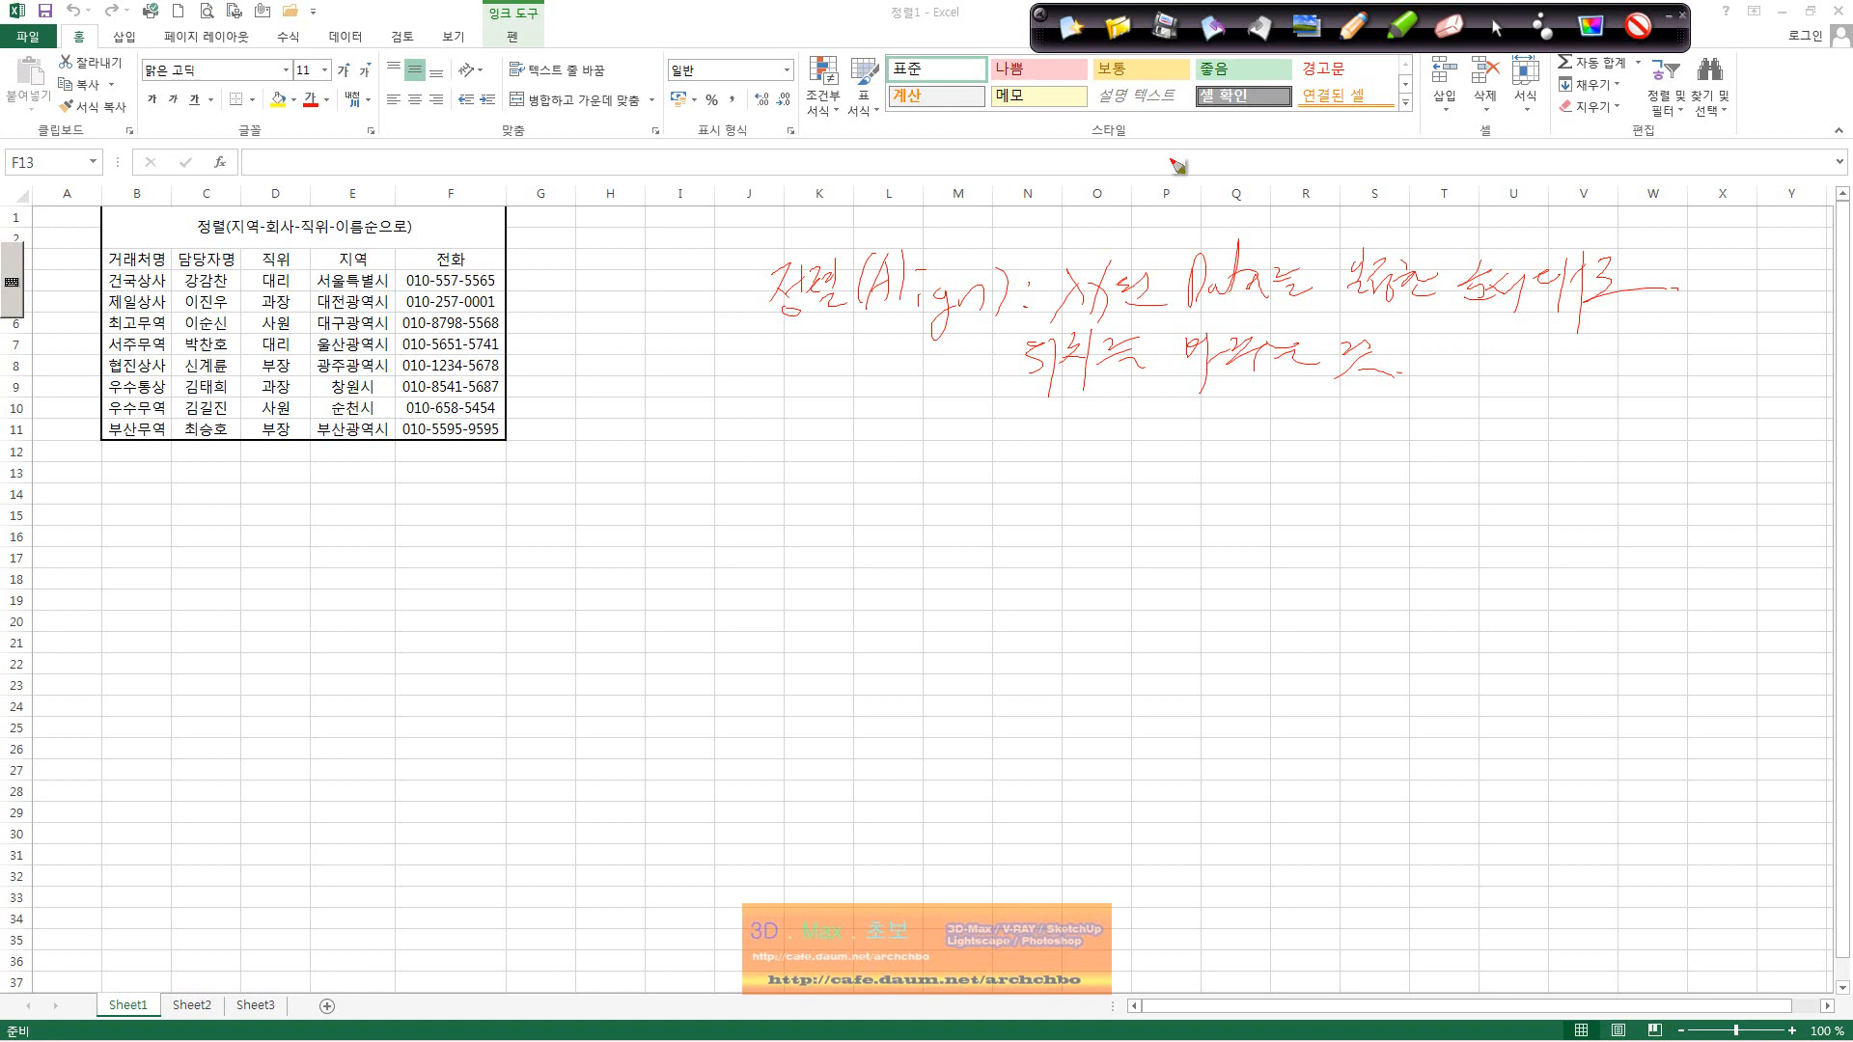
{"action": "left_click_drag", "start_coordinate": [774, 415], "coordinate": [840, 417]}
{"action": "mouse_move", "coordinate": [865, 405]}
{"action": "left_mouse_down"}
{"action": "mouse_move", "coordinate": [856, 446]}
{"action": "mouse_move", "coordinate": [888, 424]}
{"action": "mouse_move", "coordinate": [952, 444]}
{"action": "mouse_move", "coordinate": [989, 425]}
{"action": "mouse_move", "coordinate": [1010, 446]}
{"action": "mouse_move", "coordinate": [1059, 415]}
{"action": "left_mouse_up"}
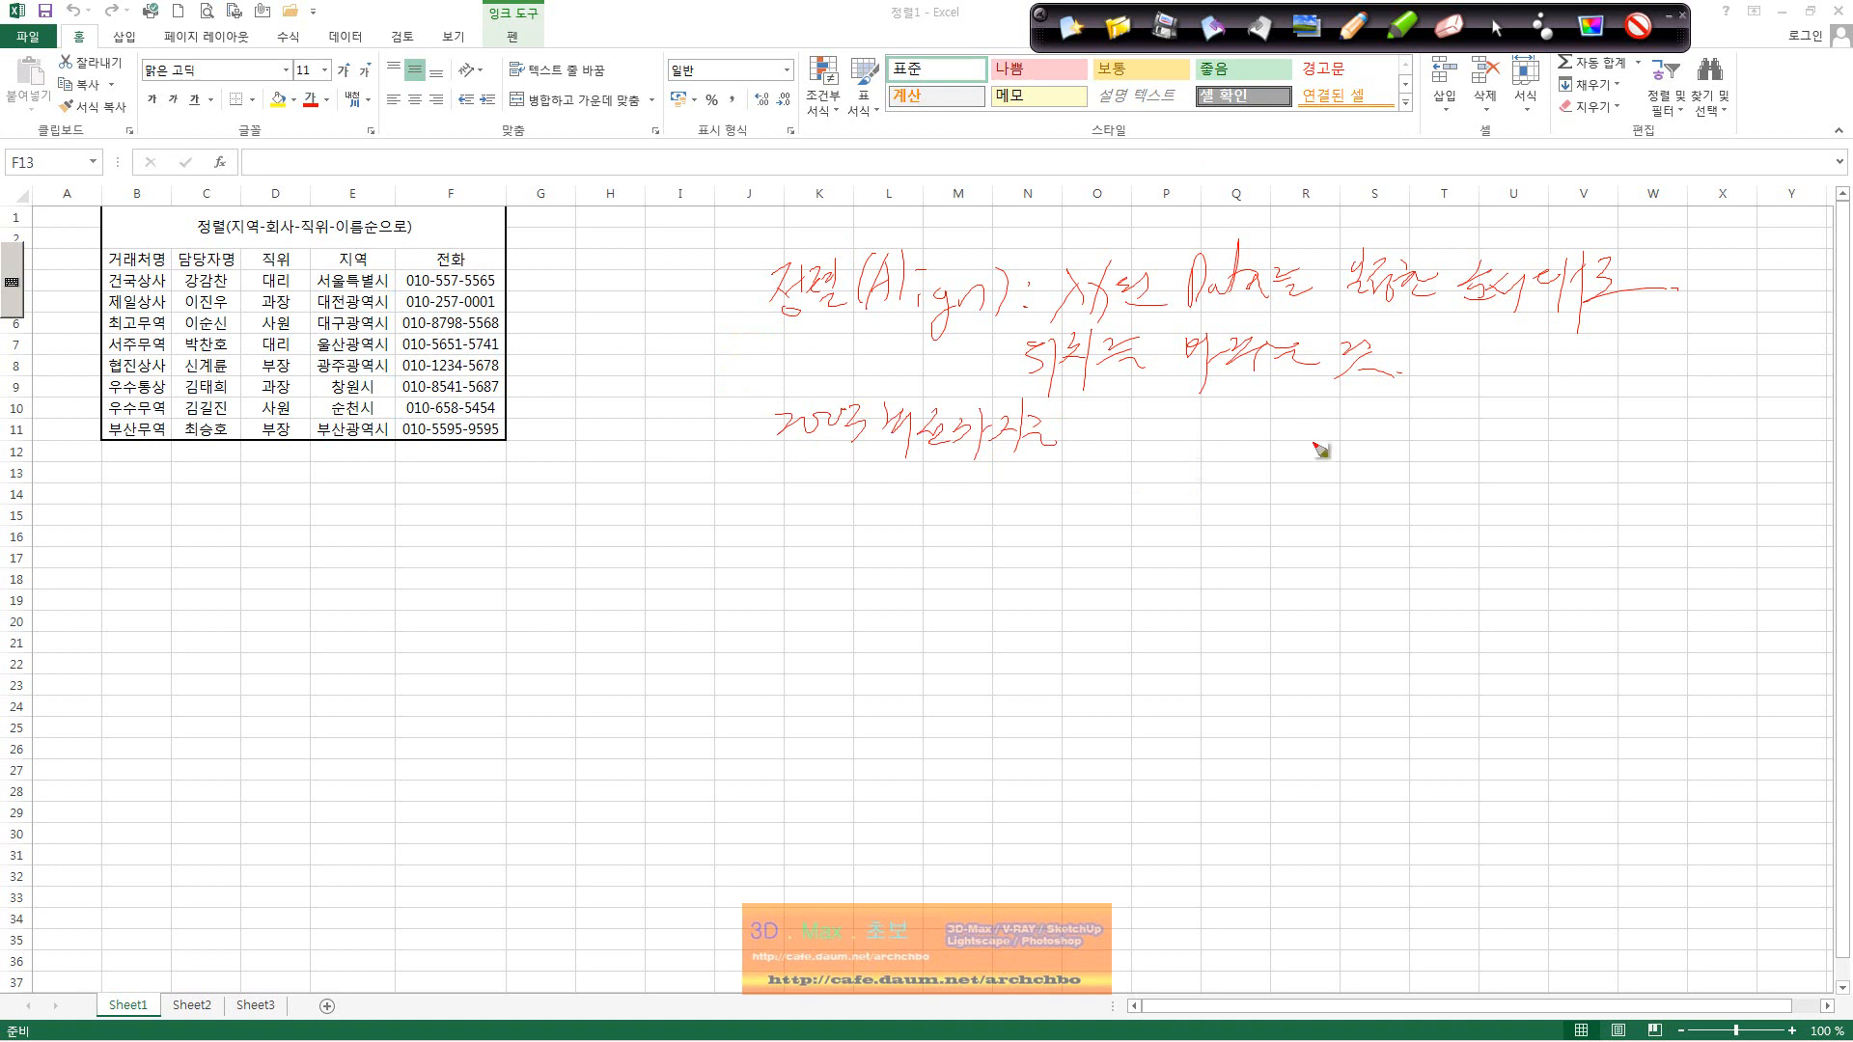
{"action": "mouse_move", "coordinate": [1117, 417]}
{"action": "left_mouse_down"}
{"action": "mouse_move", "coordinate": [1126, 446]}
{"action": "mouse_move", "coordinate": [1208, 422]}
{"action": "mouse_move", "coordinate": [1286, 431]}
{"action": "left_mouse_up"}
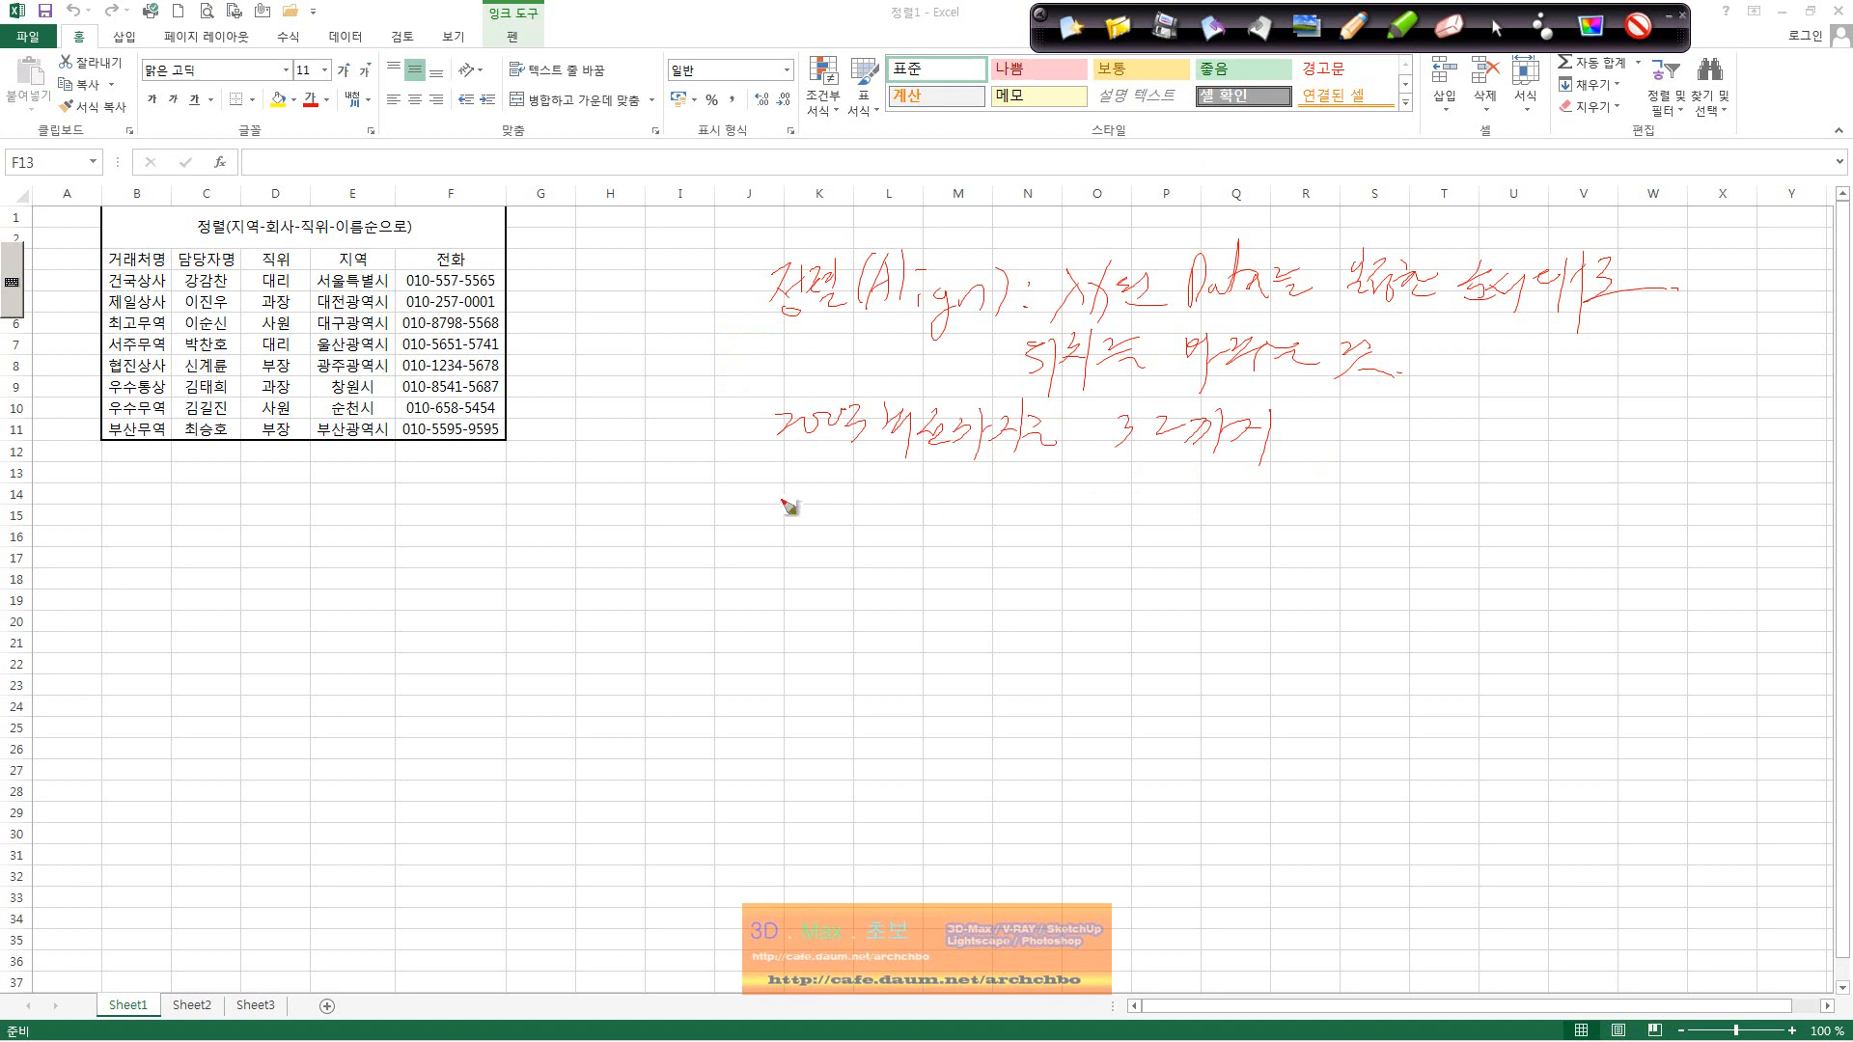
{"action": "mouse_move", "coordinate": [769, 496]}
{"action": "left_mouse_down"}
{"action": "mouse_move", "coordinate": [889, 487]}
{"action": "mouse_move", "coordinate": [869, 538]}
{"action": "mouse_move", "coordinate": [949, 504]}
{"action": "mouse_move", "coordinate": [979, 519]}
{"action": "mouse_move", "coordinate": [1029, 496]}
{"action": "mouse_move", "coordinate": [1134, 503]}
{"action": "mouse_move", "coordinate": [1153, 478]}
{"action": "mouse_move", "coordinate": [1197, 504]}
{"action": "mouse_move", "coordinate": [1283, 494]}
{"action": "mouse_move", "coordinate": [1322, 519]}
{"action": "mouse_move", "coordinate": [1335, 490]}
{"action": "mouse_move", "coordinate": [1462, 517]}
{"action": "mouse_move", "coordinate": [1531, 504]}
{"action": "mouse_move", "coordinate": [1556, 526]}
{"action": "mouse_move", "coordinate": [1582, 494]}
{"action": "mouse_move", "coordinate": [1626, 526]}
{"action": "left_mouse_up"}
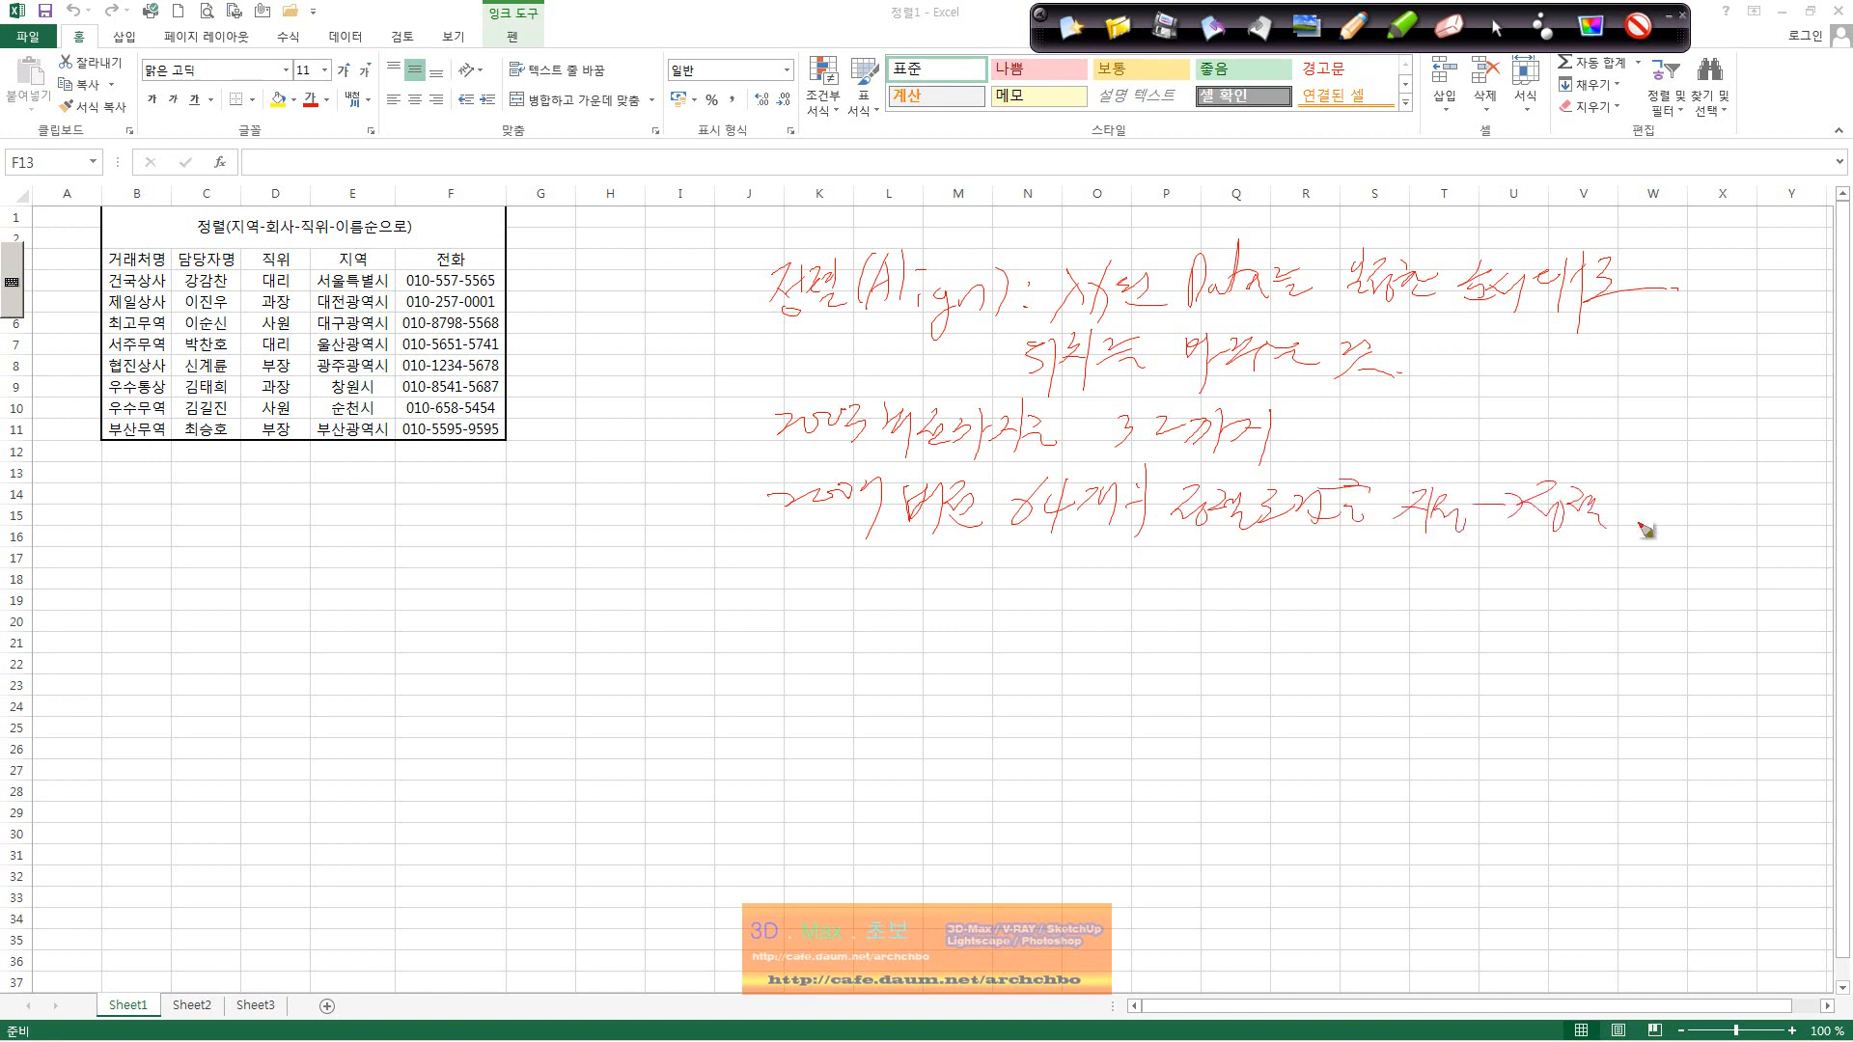
{"action": "left_click", "coordinate": [1676, 530]}
{"action": "mouse_move", "coordinate": [144, 258]}
{"action": "left_mouse_down"}
{"action": "mouse_move", "coordinate": [206, 235]}
{"action": "mouse_move", "coordinate": [454, 231]}
{"action": "left_mouse_up"}
Step: Circle the 지역 header and handwrite '지역 가 나 다 라 마' with an arrow below the table
{"action": "left_click_drag", "start_coordinate": [374, 253], "coordinate": [376, 272]}
{"action": "mouse_move", "coordinate": [112, 496]}
{"action": "left_mouse_down"}
{"action": "mouse_move", "coordinate": [110, 525]}
{"action": "mouse_move", "coordinate": [142, 527]}
{"action": "left_mouse_up"}
{"action": "left_click_drag", "start_coordinate": [152, 501], "coordinate": [169, 521]}
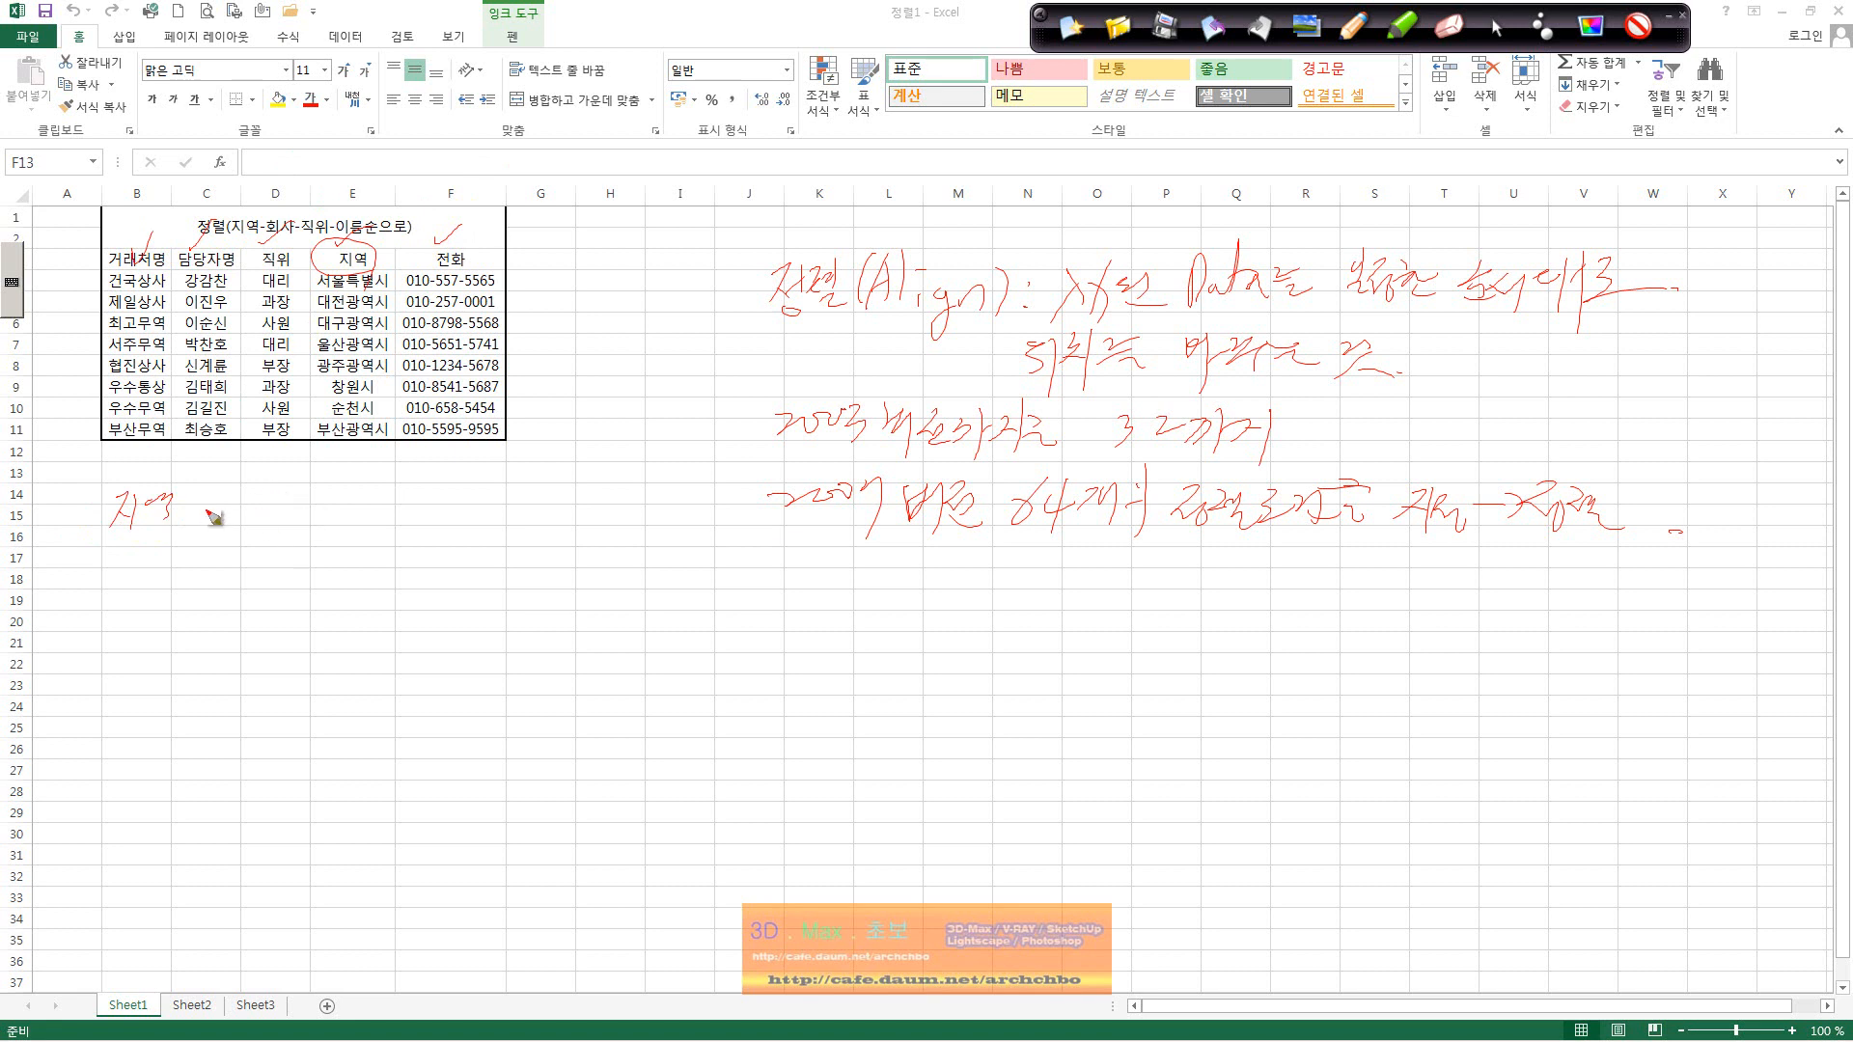
{"action": "left_click_drag", "start_coordinate": [208, 502], "coordinate": [214, 529]}
{"action": "mouse_move", "coordinate": [230, 498]}
{"action": "left_mouse_down"}
{"action": "mouse_move", "coordinate": [232, 529]}
{"action": "mouse_move", "coordinate": [272, 521]}
{"action": "left_mouse_up"}
{"action": "mouse_move", "coordinate": [276, 496]}
{"action": "left_mouse_down"}
{"action": "mouse_move", "coordinate": [277, 526]}
{"action": "mouse_move", "coordinate": [367, 527]}
{"action": "left_mouse_up"}
{"action": "mouse_move", "coordinate": [390, 505]}
{"action": "left_mouse_down"}
{"action": "mouse_move", "coordinate": [424, 521]}
{"action": "mouse_move", "coordinate": [256, 561]}
{"action": "left_mouse_up"}
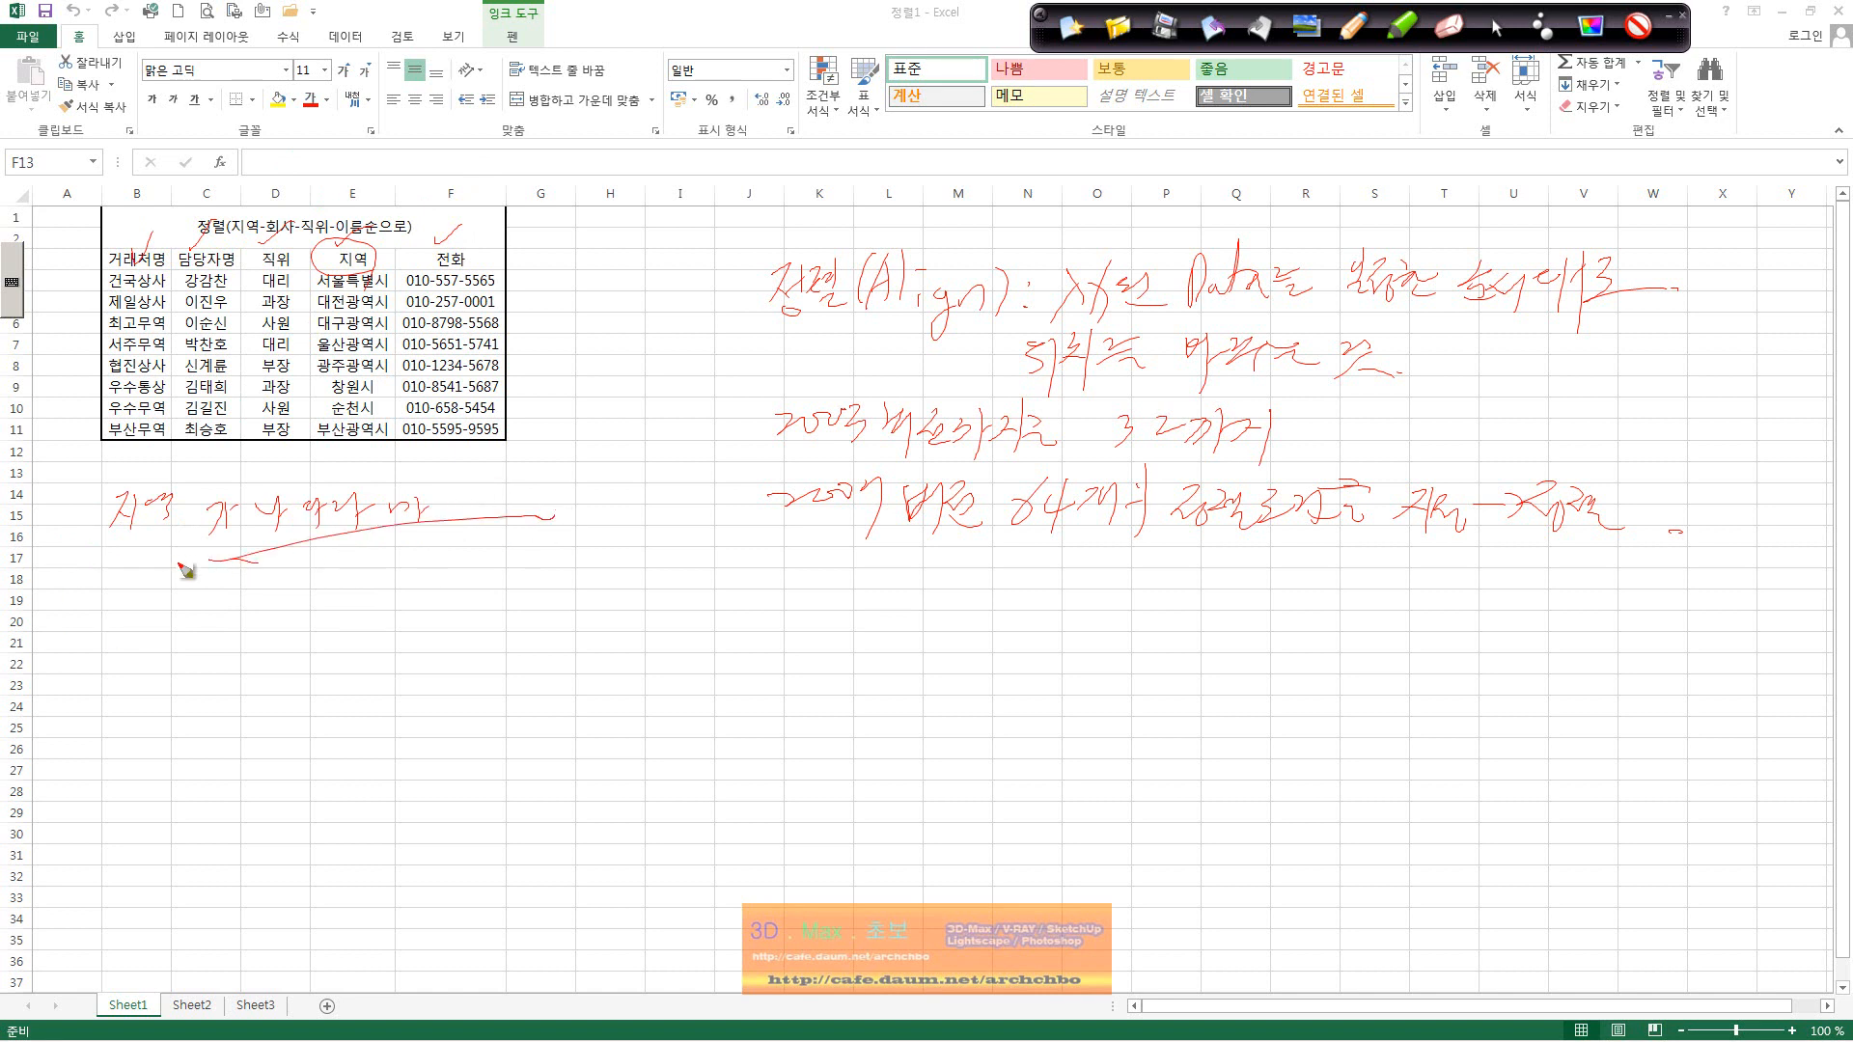
Step: Handwrite '영어', circle the 지역 and 거래처명 headers, then erase all ink
{"action": "left_click_drag", "start_coordinate": [121, 602], "coordinate": [137, 609]}
{"action": "left_click_drag", "start_coordinate": [138, 594], "coordinate": [145, 625]}
{"action": "mouse_move", "coordinate": [172, 602]}
{"action": "left_mouse_down"}
{"action": "mouse_move", "coordinate": [191, 605]}
{"action": "mouse_move", "coordinate": [191, 637]}
{"action": "left_mouse_up"}
{"action": "mouse_move", "coordinate": [372, 268]}
{"action": "left_mouse_down"}
{"action": "mouse_move", "coordinate": [319, 244]}
{"action": "mouse_move", "coordinate": [382, 261]}
{"action": "left_mouse_up"}
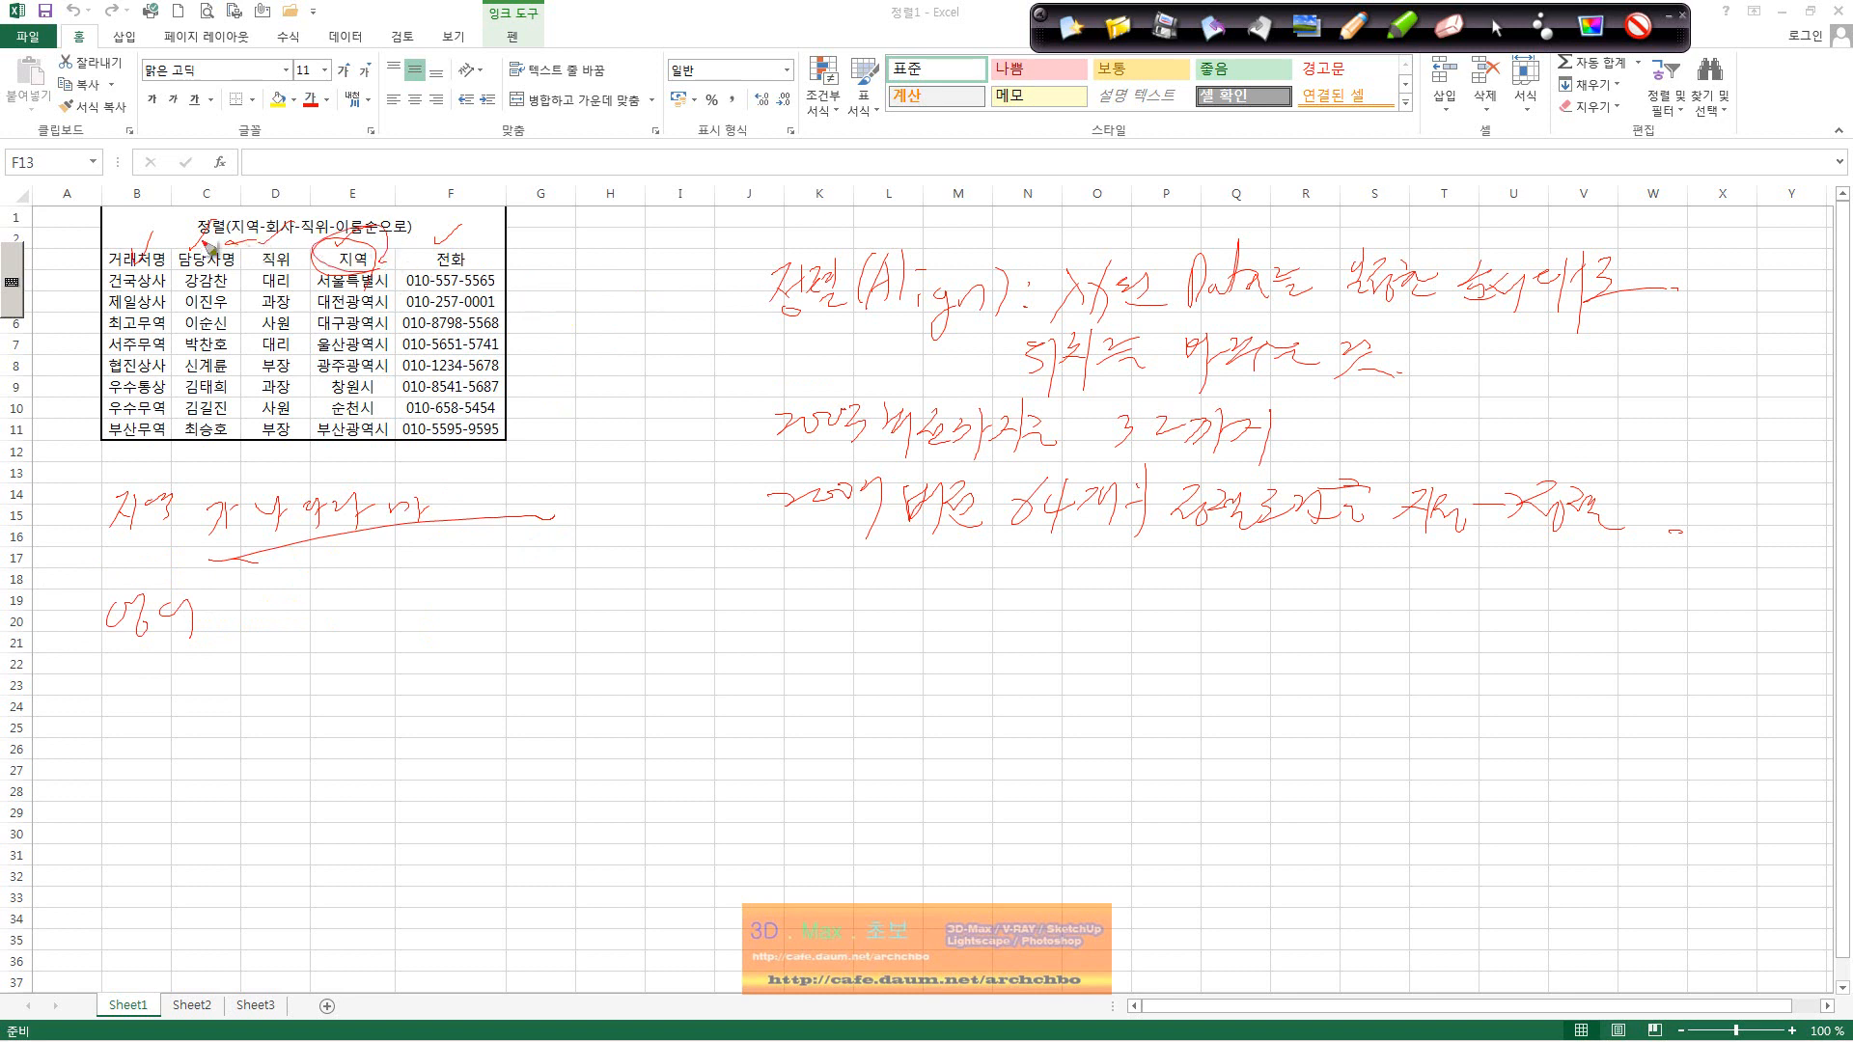
{"action": "mouse_move", "coordinate": [176, 273]}
{"action": "left_mouse_down"}
{"action": "mouse_move", "coordinate": [139, 288]}
{"action": "mouse_move", "coordinate": [135, 249]}
{"action": "left_mouse_up"}
{"action": "left_click", "coordinate": [1163, 22]}
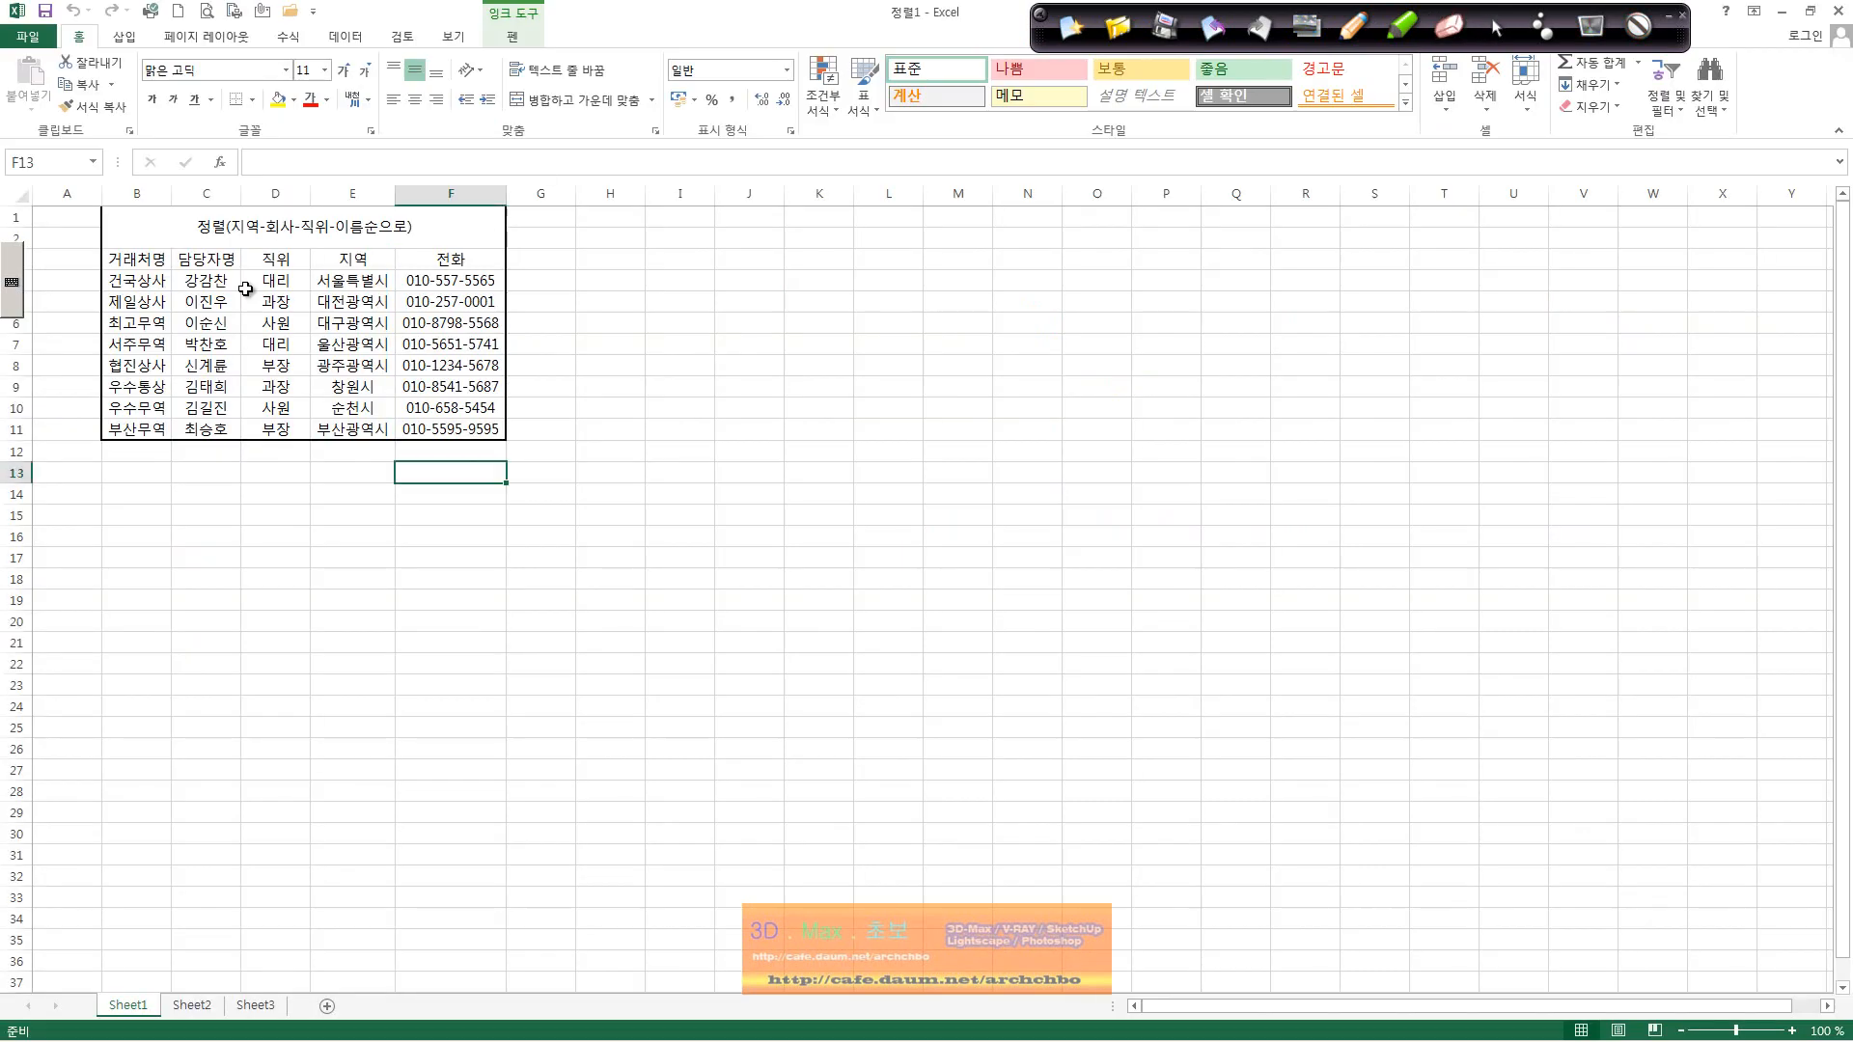
Step: Select the first data cell of the contact table and open Data > Sort
{"action": "left_click", "coordinate": [164, 323]}
{"action": "key", "text": "Up"}
{"action": "key", "text": "Up"}
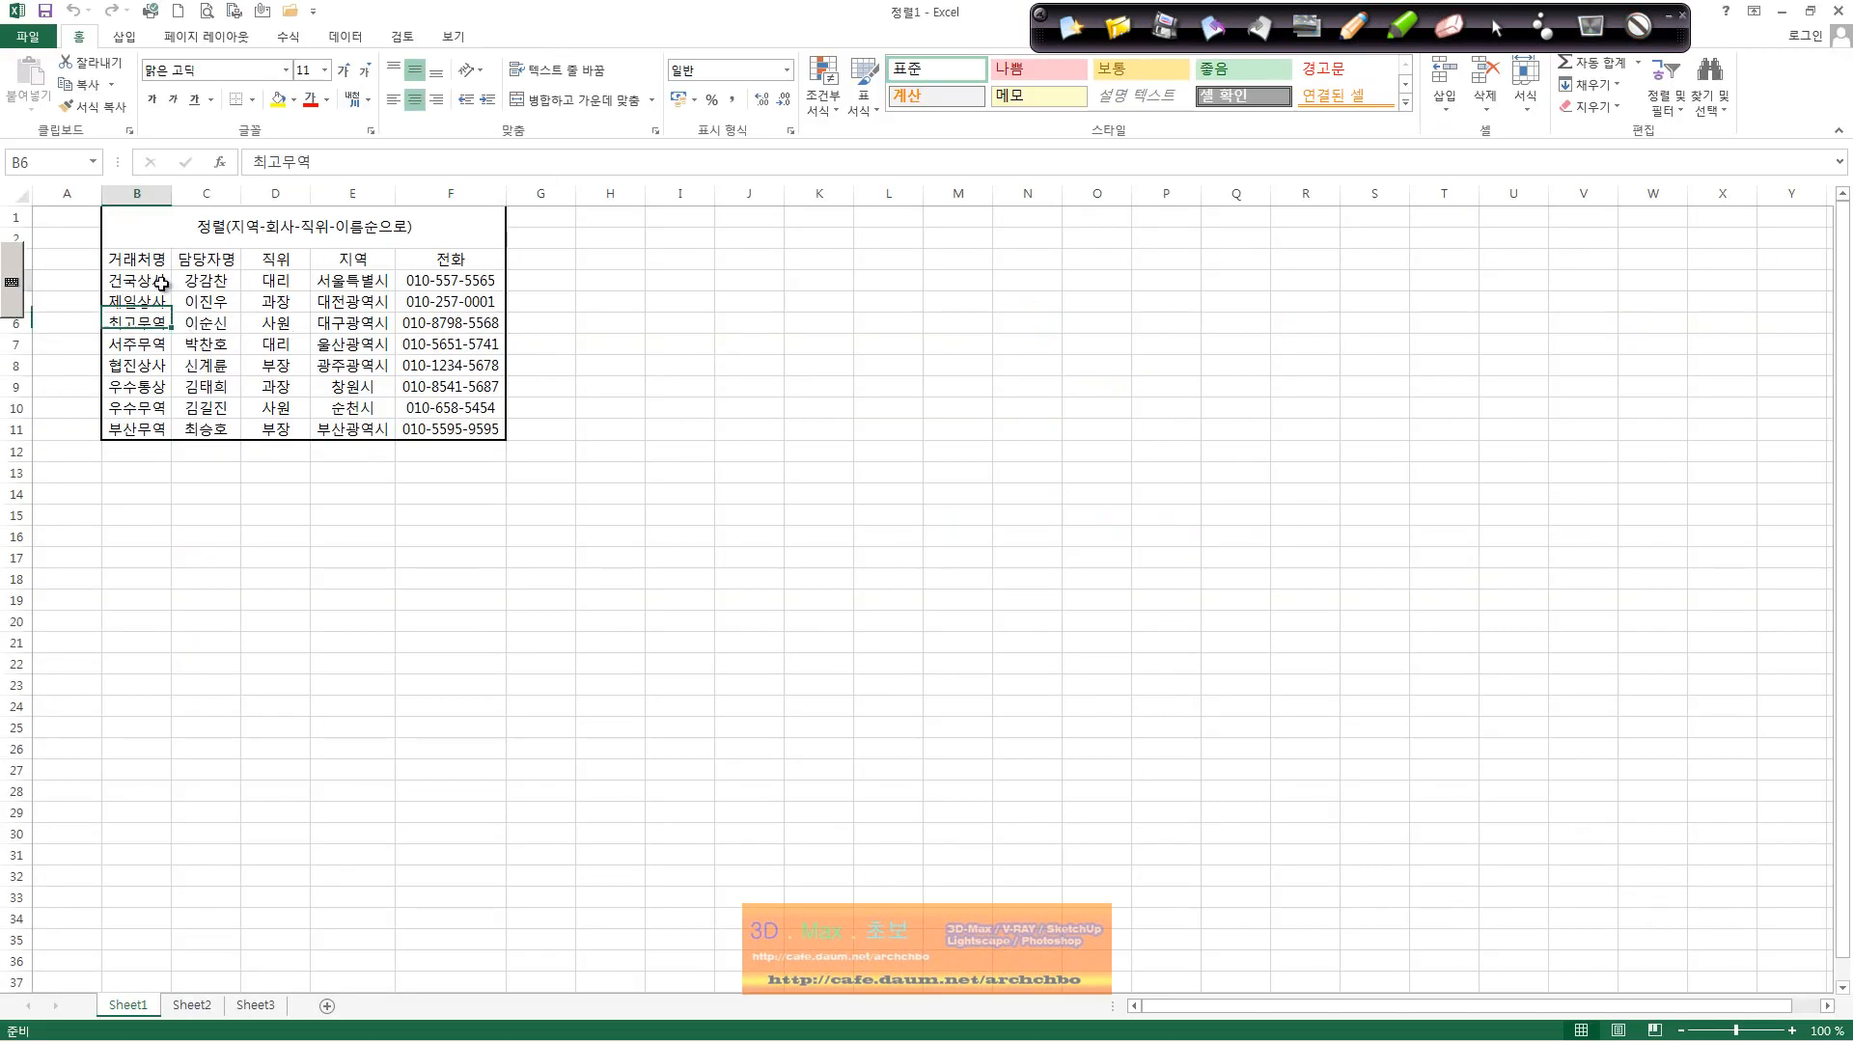
{"action": "left_click", "coordinate": [226, 296]}
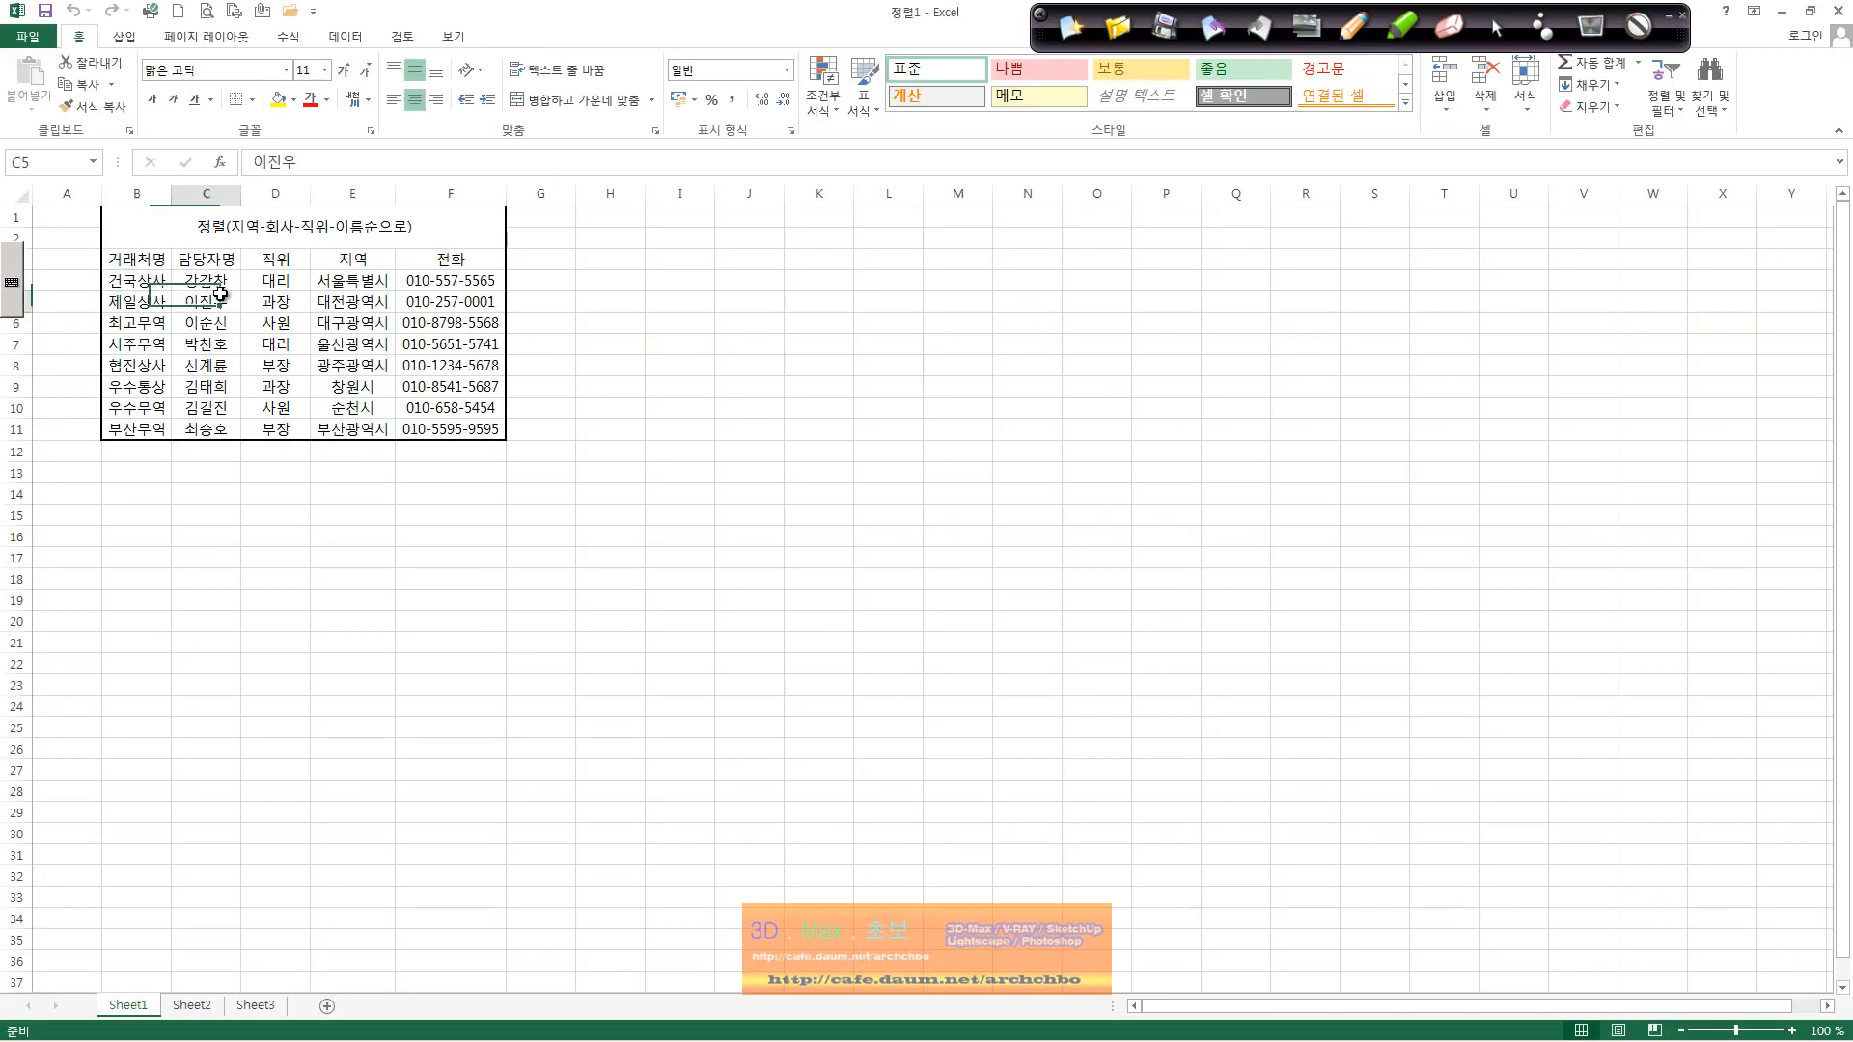
{"action": "left_click", "coordinate": [152, 280]}
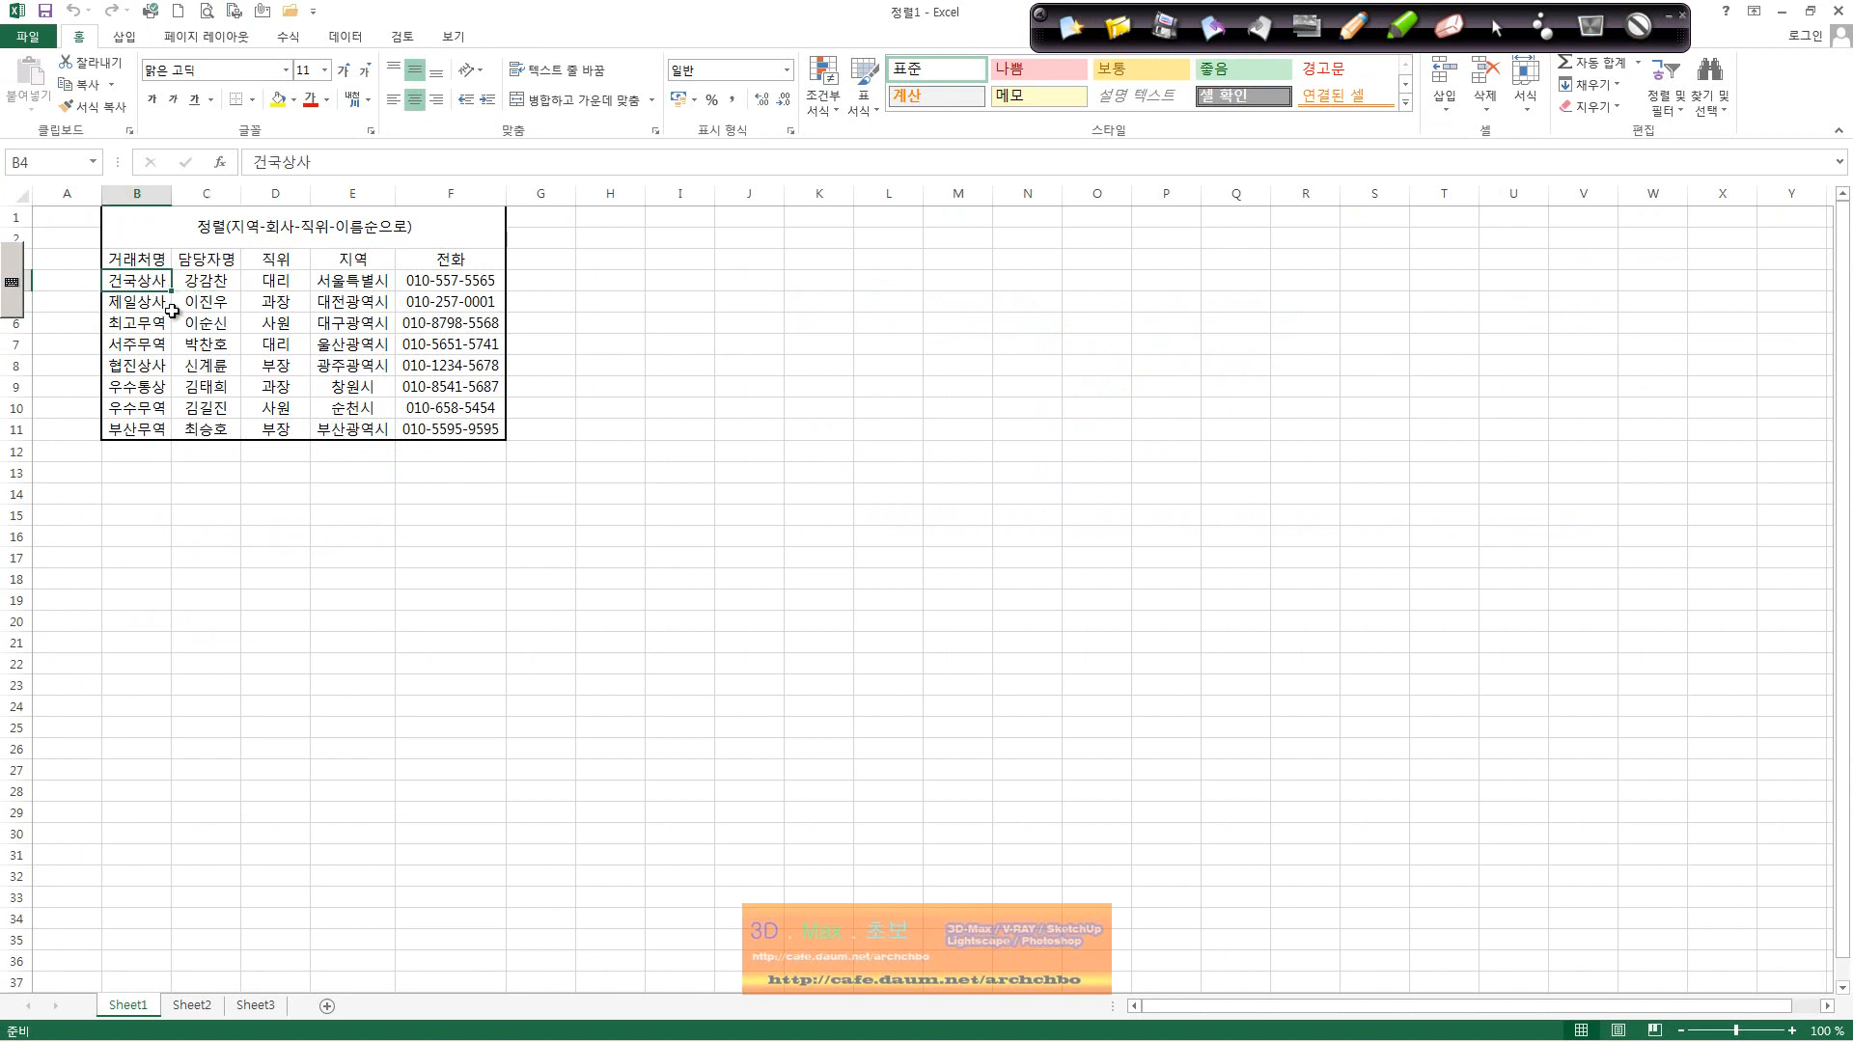
{"action": "left_click", "coordinate": [347, 39]}
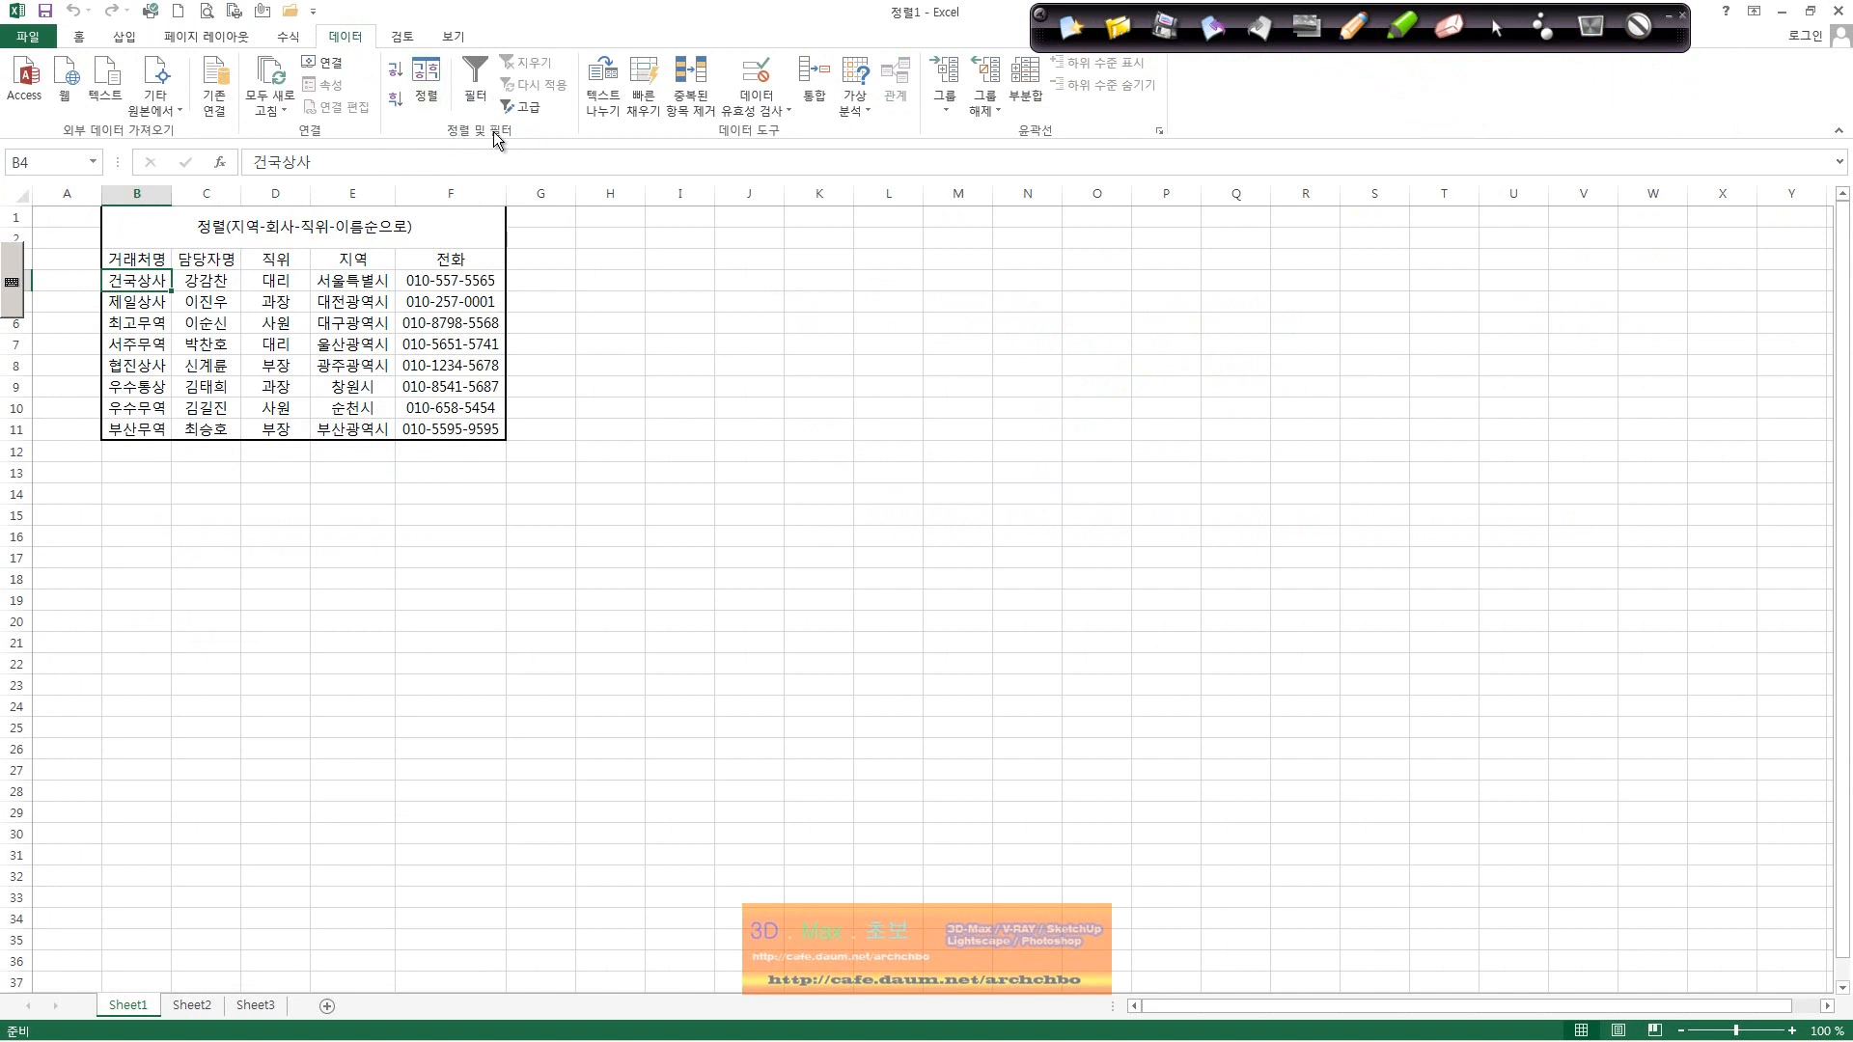
{"action": "left_click", "coordinate": [436, 73]}
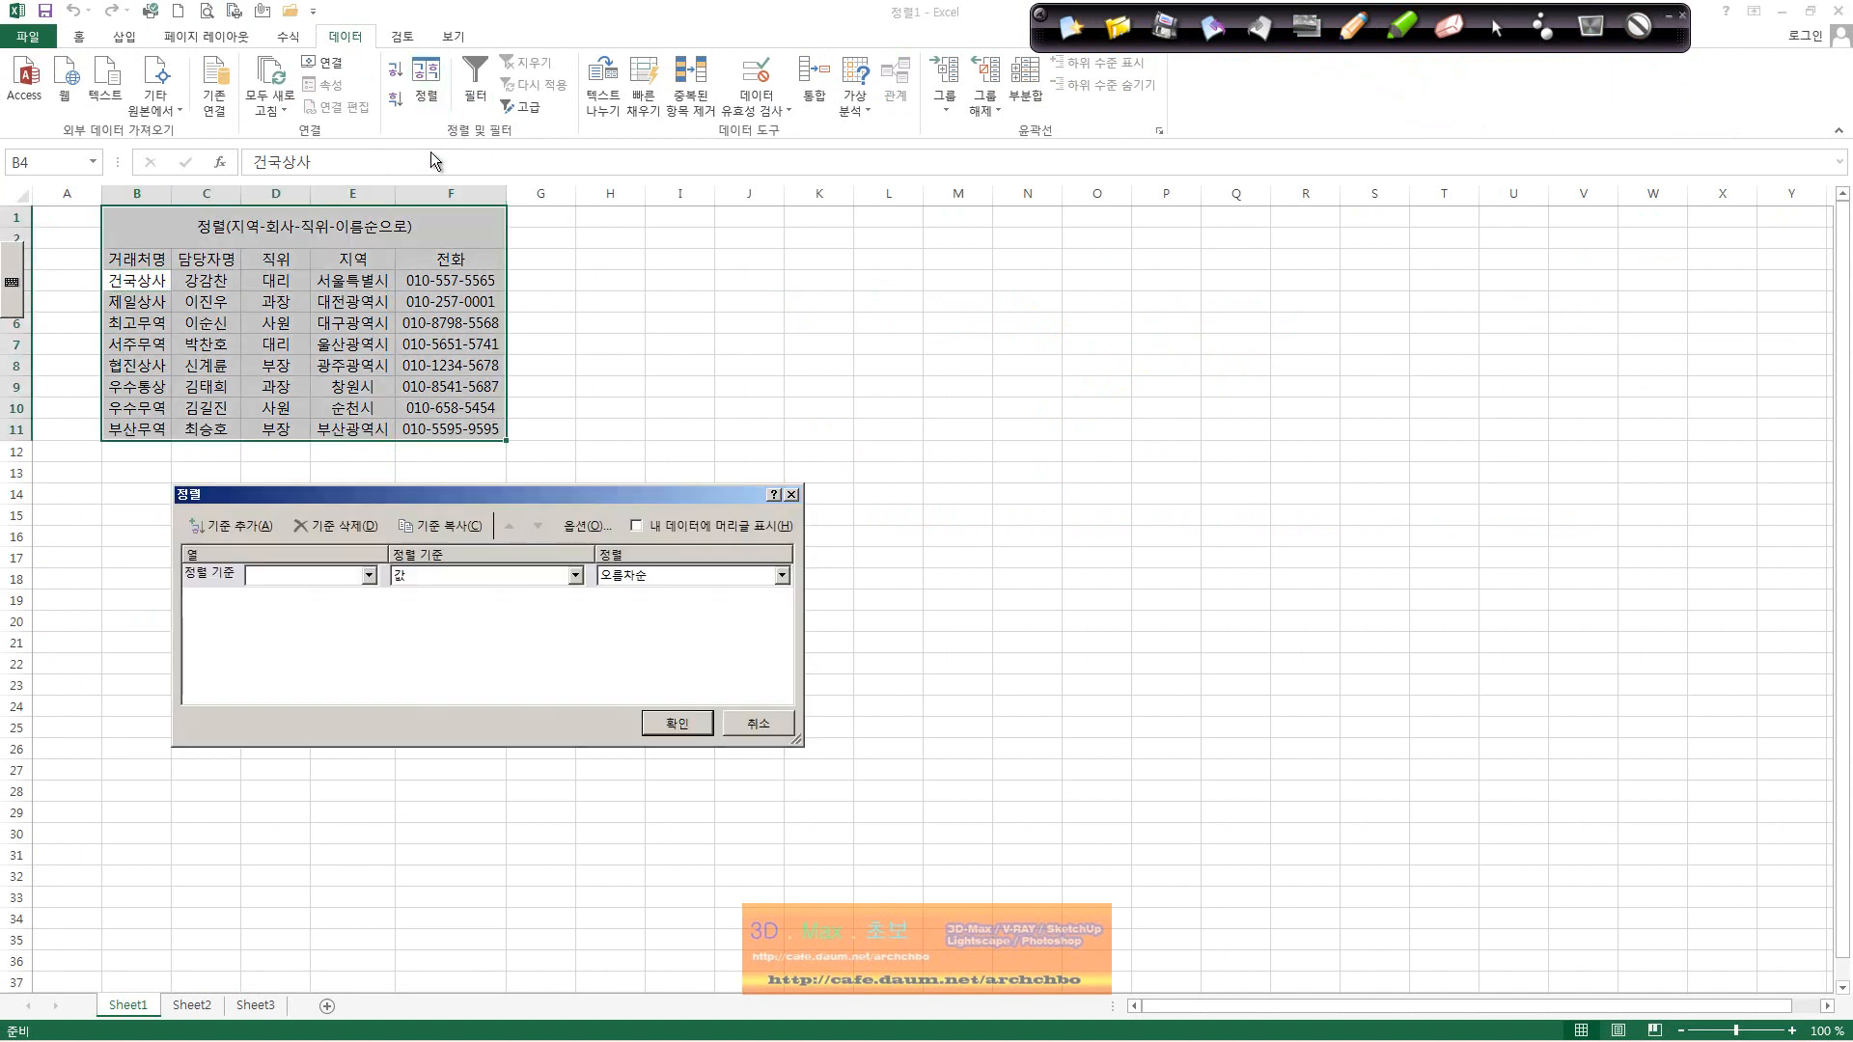
Step: Close the Sort dialog without sorting after viewing its column list, then select B3:F10
{"action": "left_click_drag", "start_coordinate": [368, 496], "coordinate": [318, 474]}
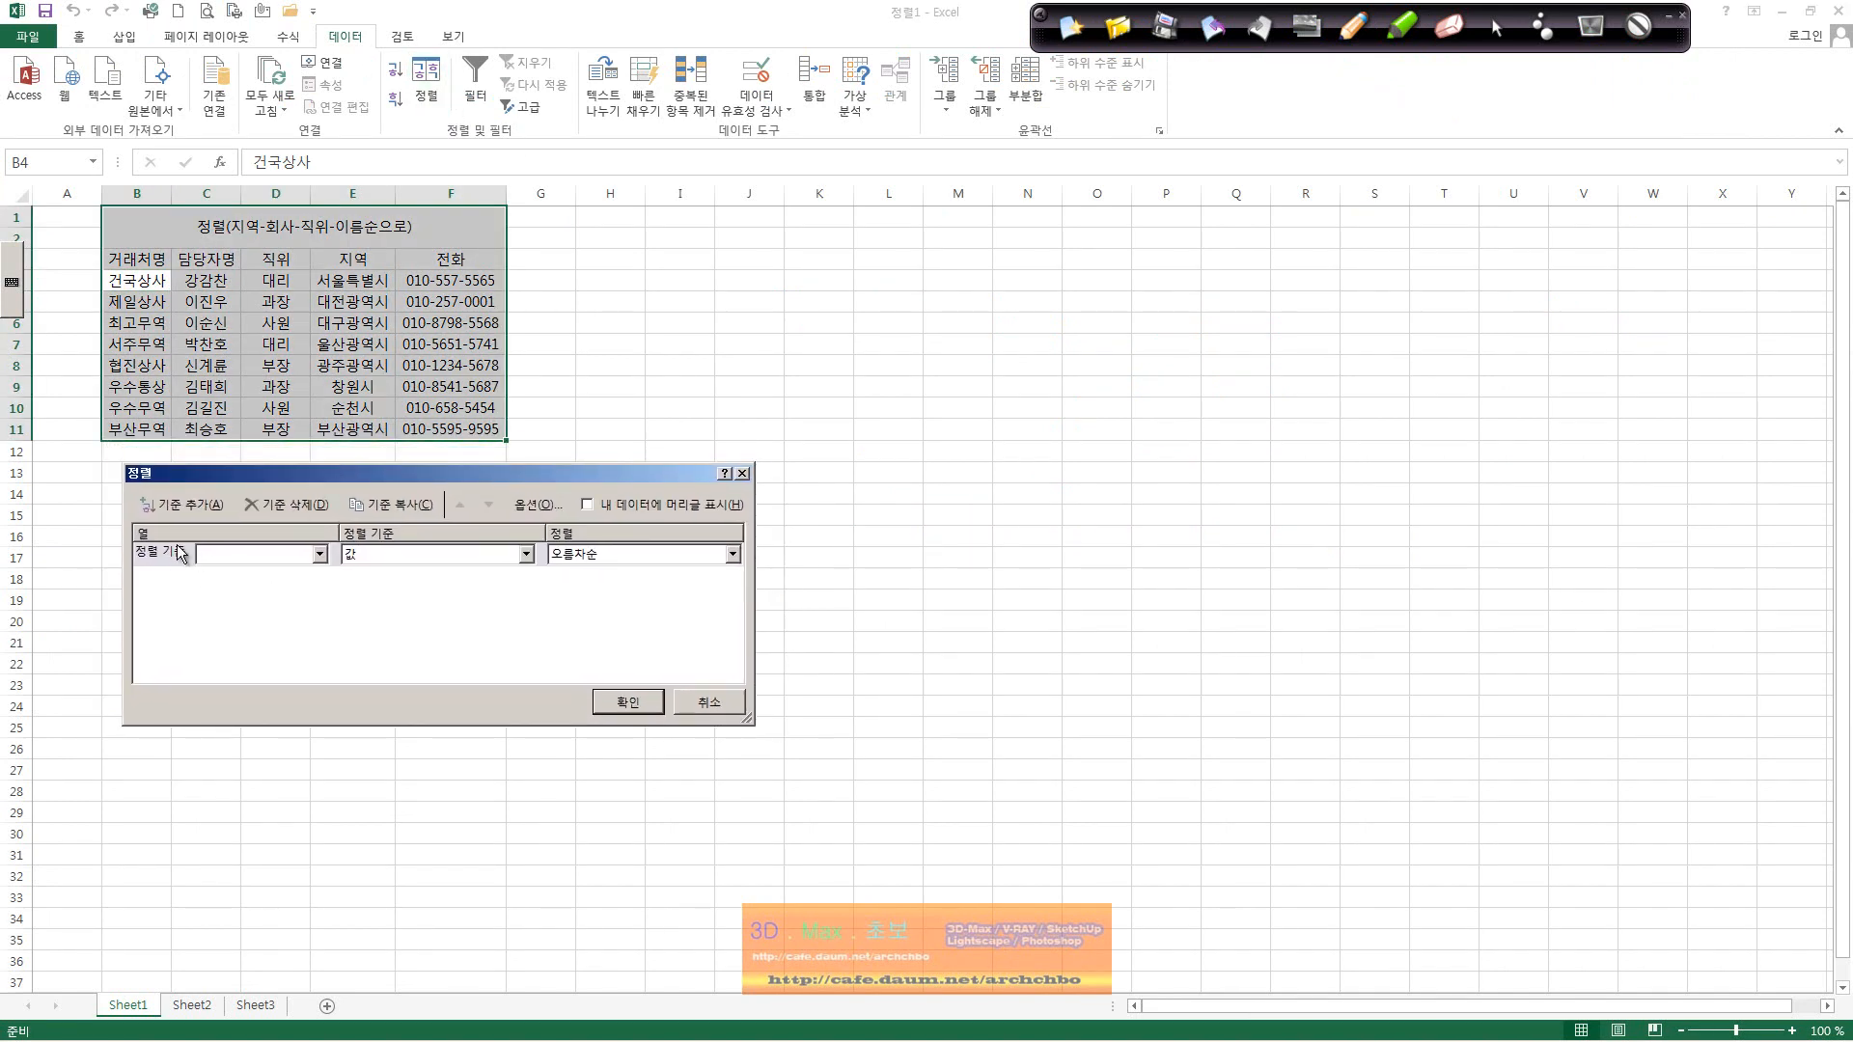
{"action": "left_click", "coordinate": [319, 554]}
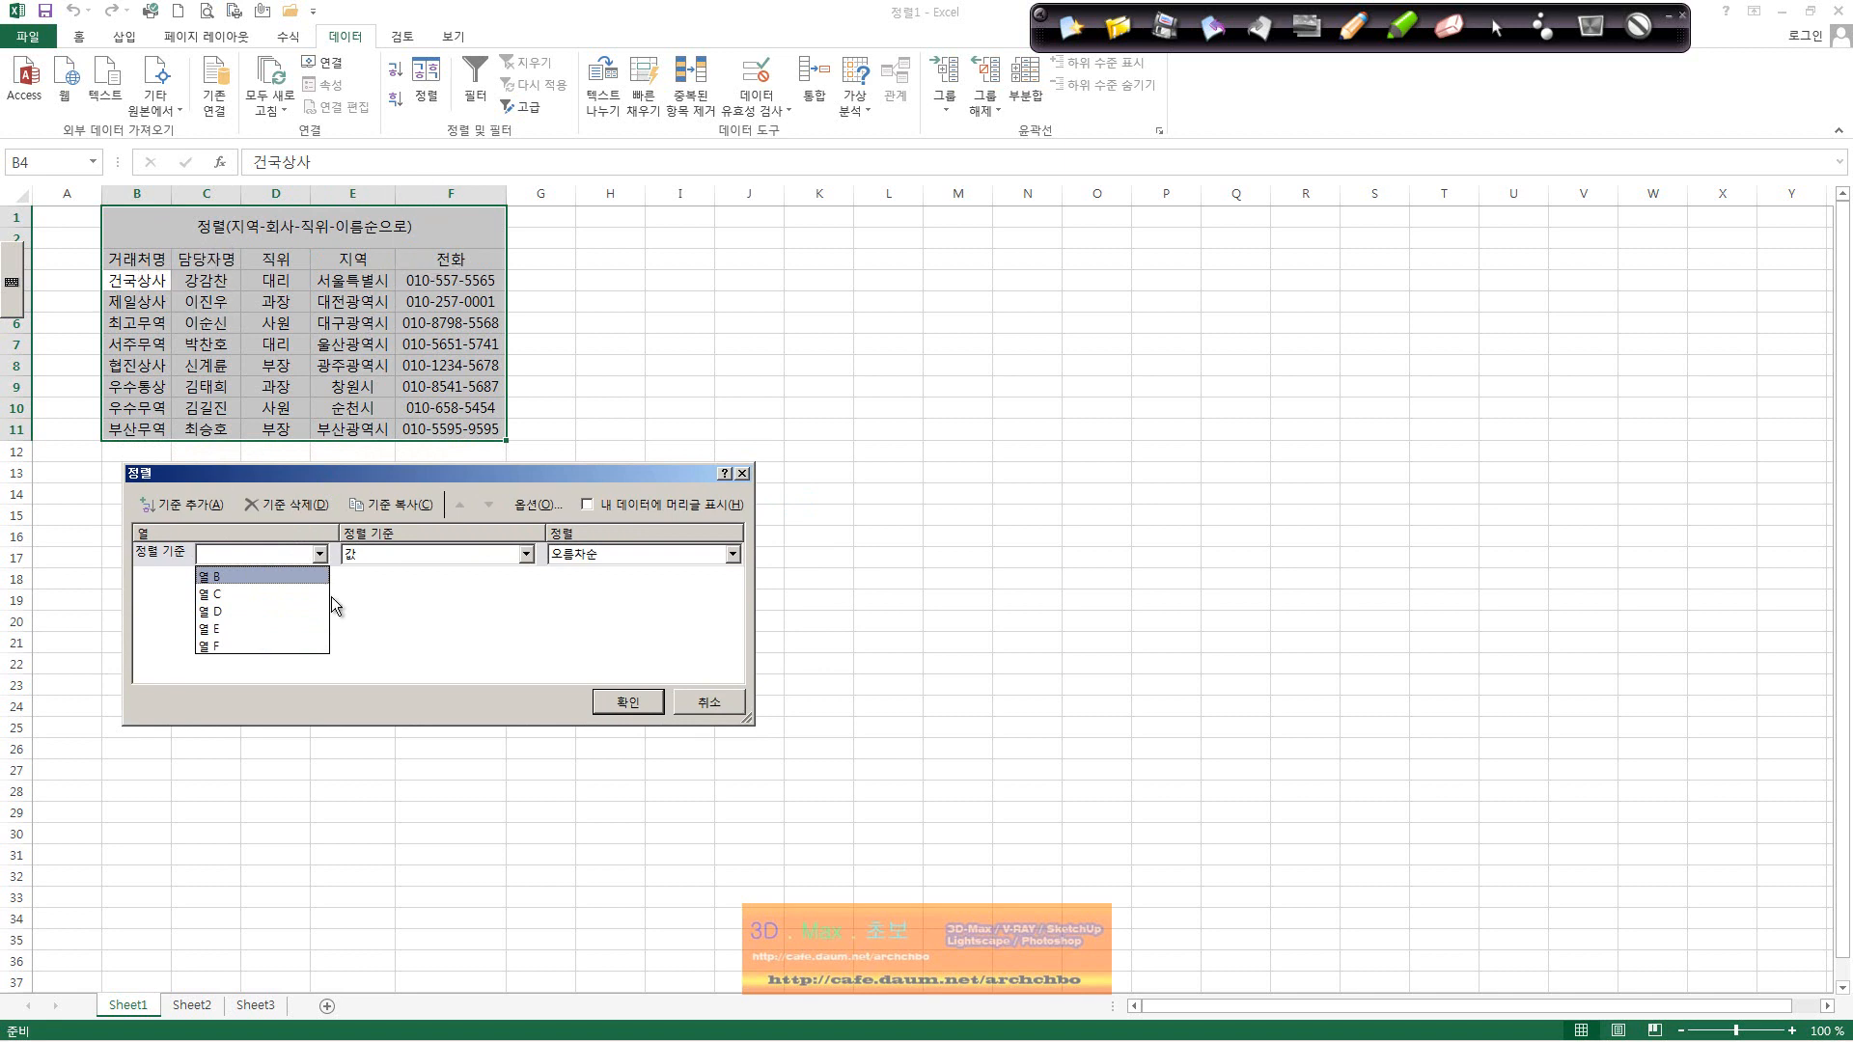
{"action": "left_click", "coordinate": [460, 623]}
{"action": "left_click", "coordinate": [724, 695]}
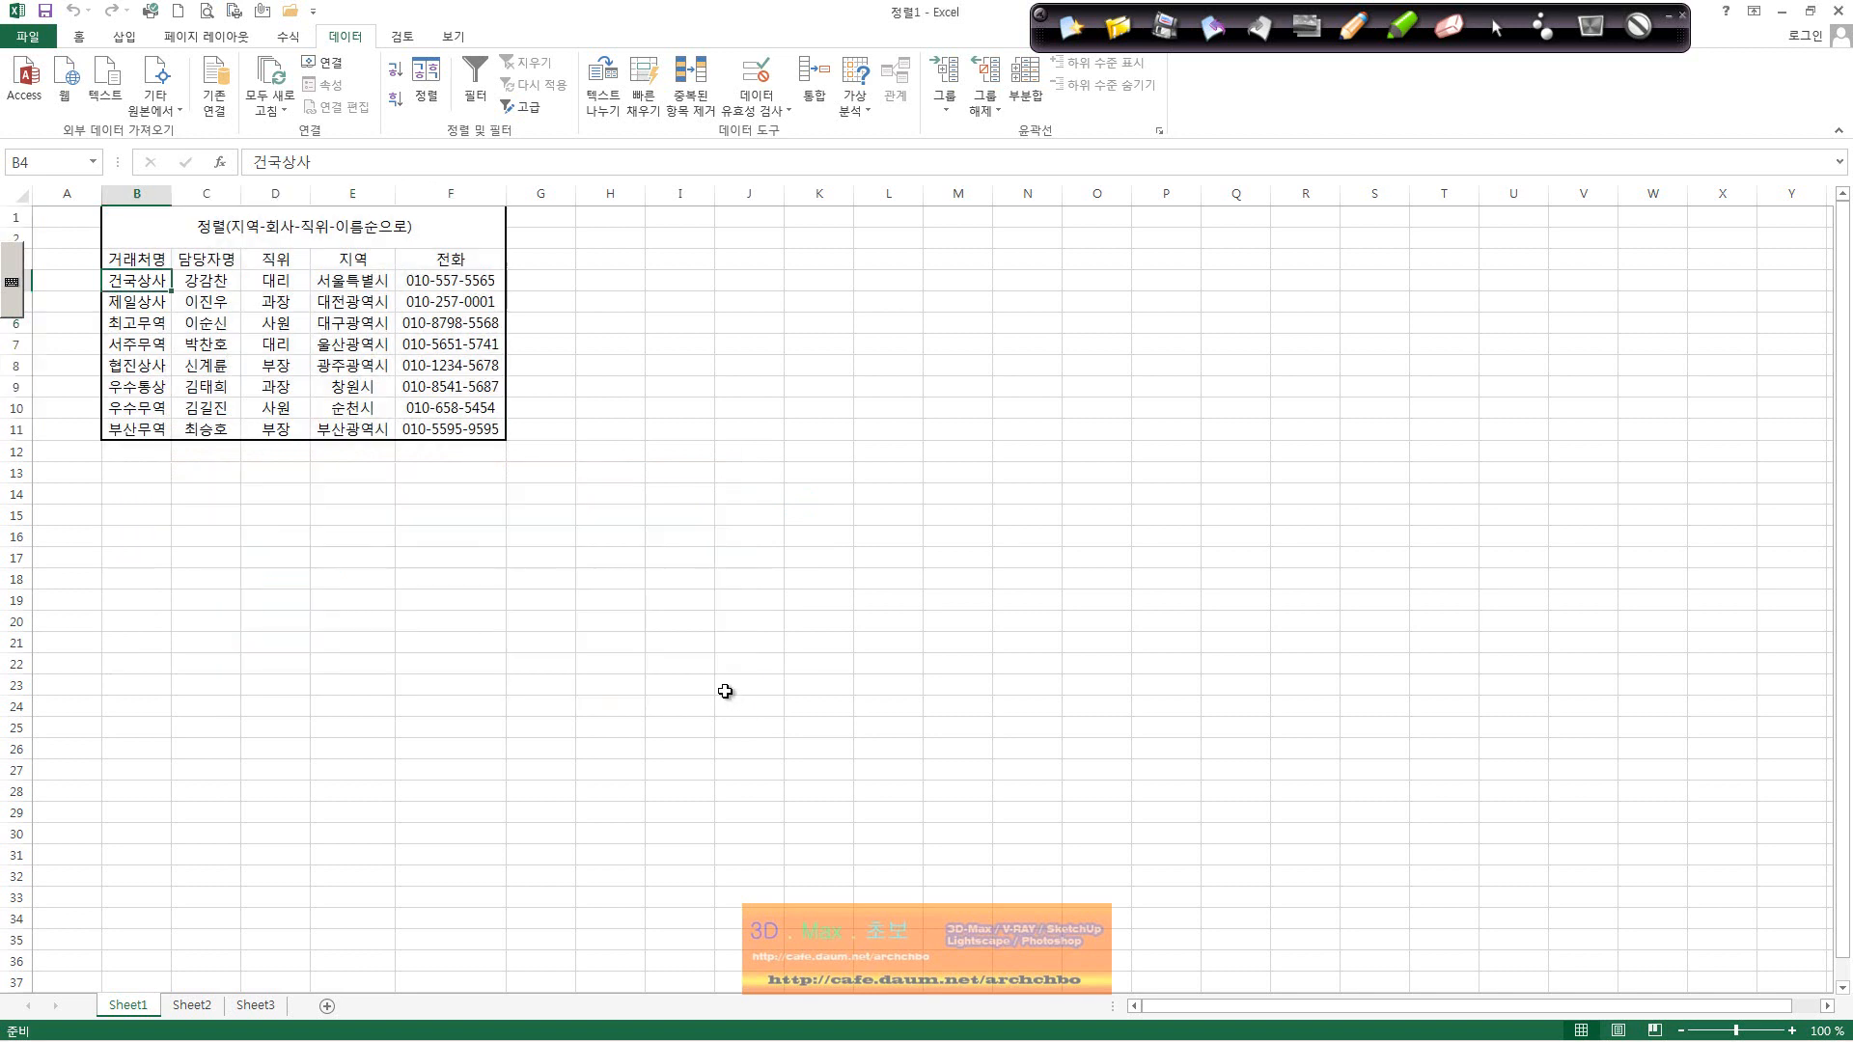
{"action": "left_click", "coordinate": [253, 288]}
{"action": "left_click_drag", "start_coordinate": [120, 259], "coordinate": [450, 415]}
{"action": "left_click", "coordinate": [265, 366]}
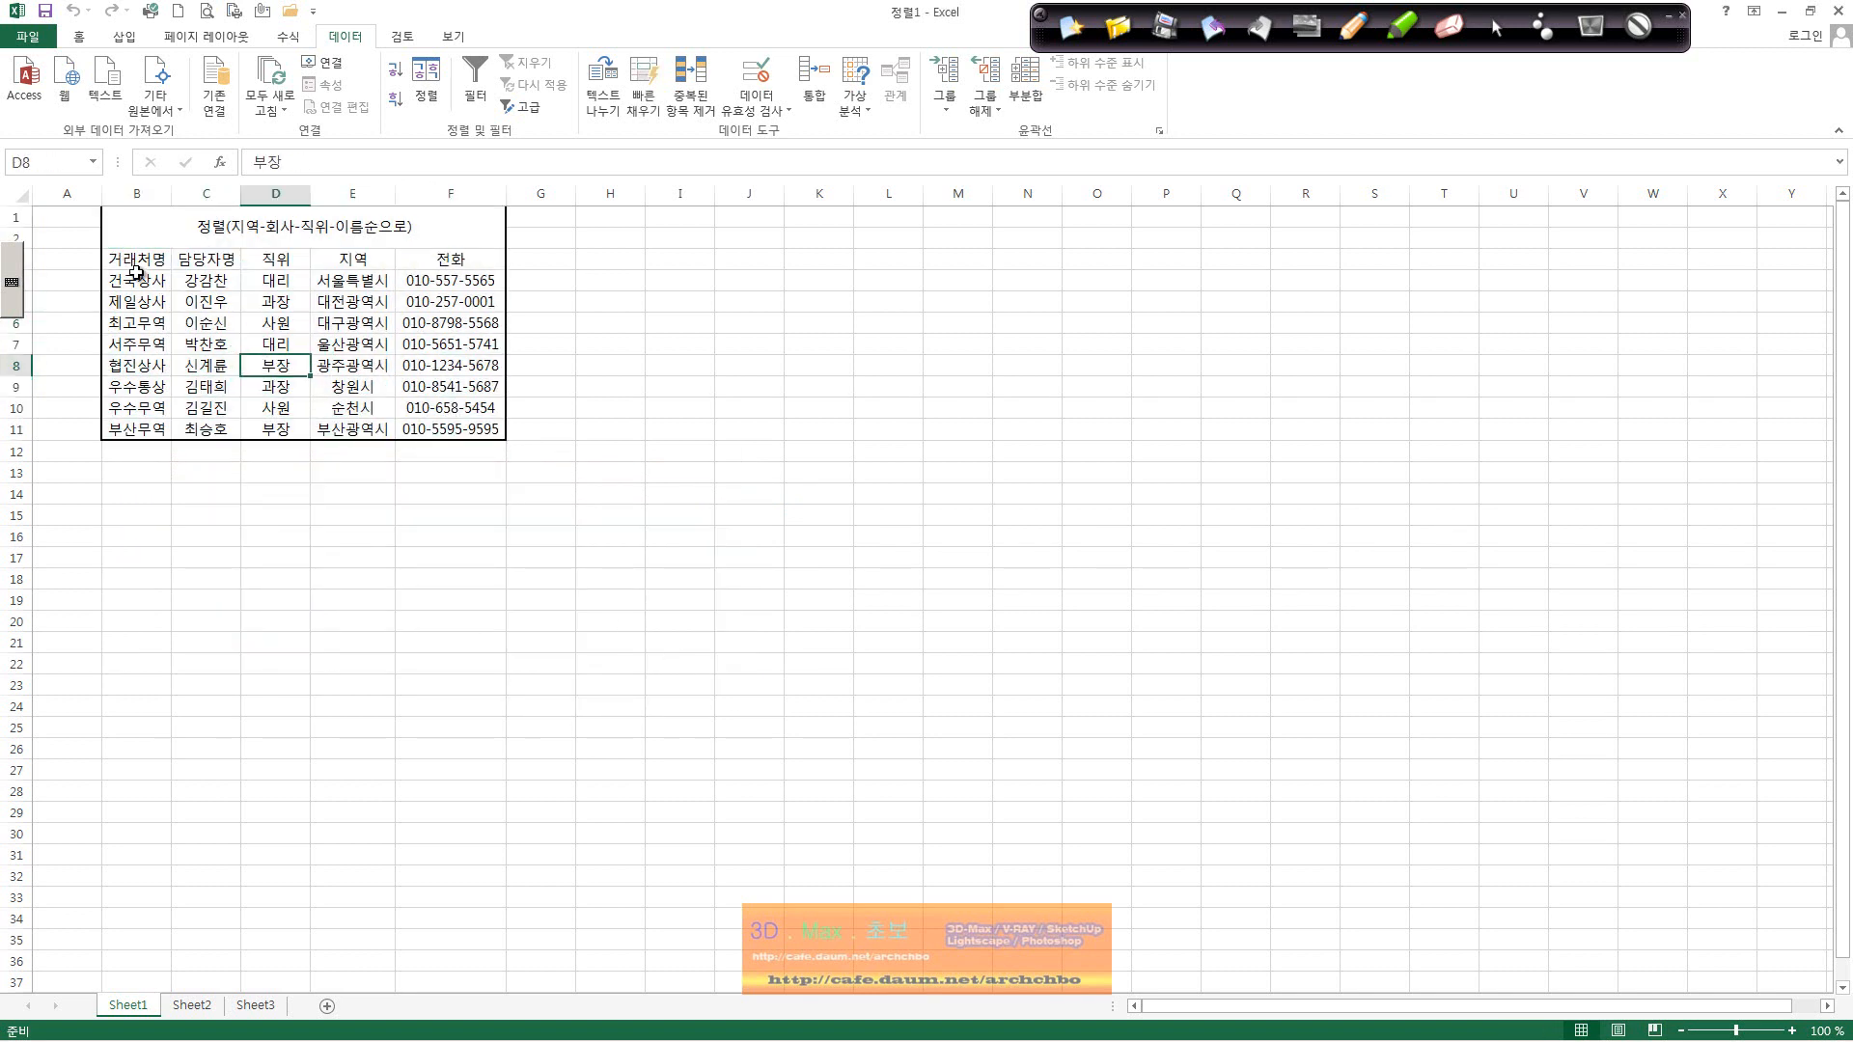
Step: Select B3:F11, check the Sort dialog's column list, and cancel without sorting
{"action": "left_click_drag", "start_coordinate": [135, 270], "coordinate": [452, 430]}
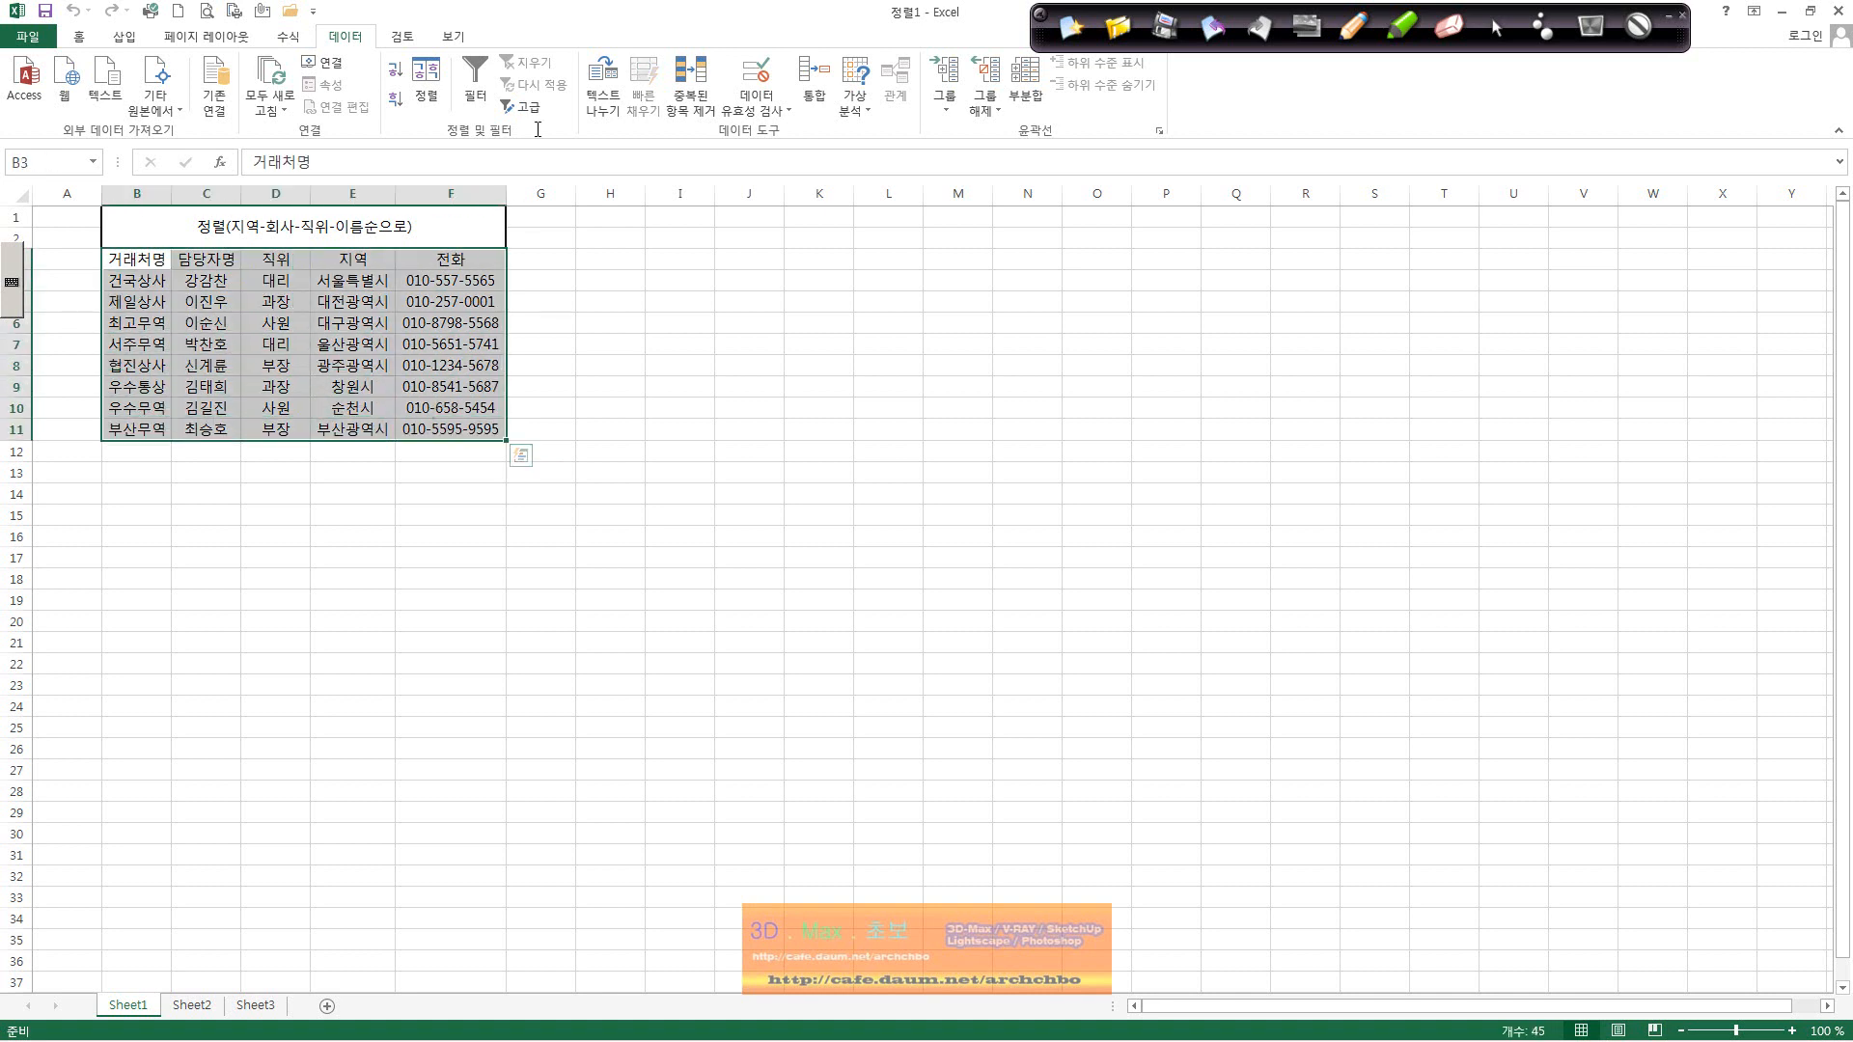
{"action": "left_click", "coordinate": [426, 79]}
{"action": "left_click", "coordinate": [319, 554]}
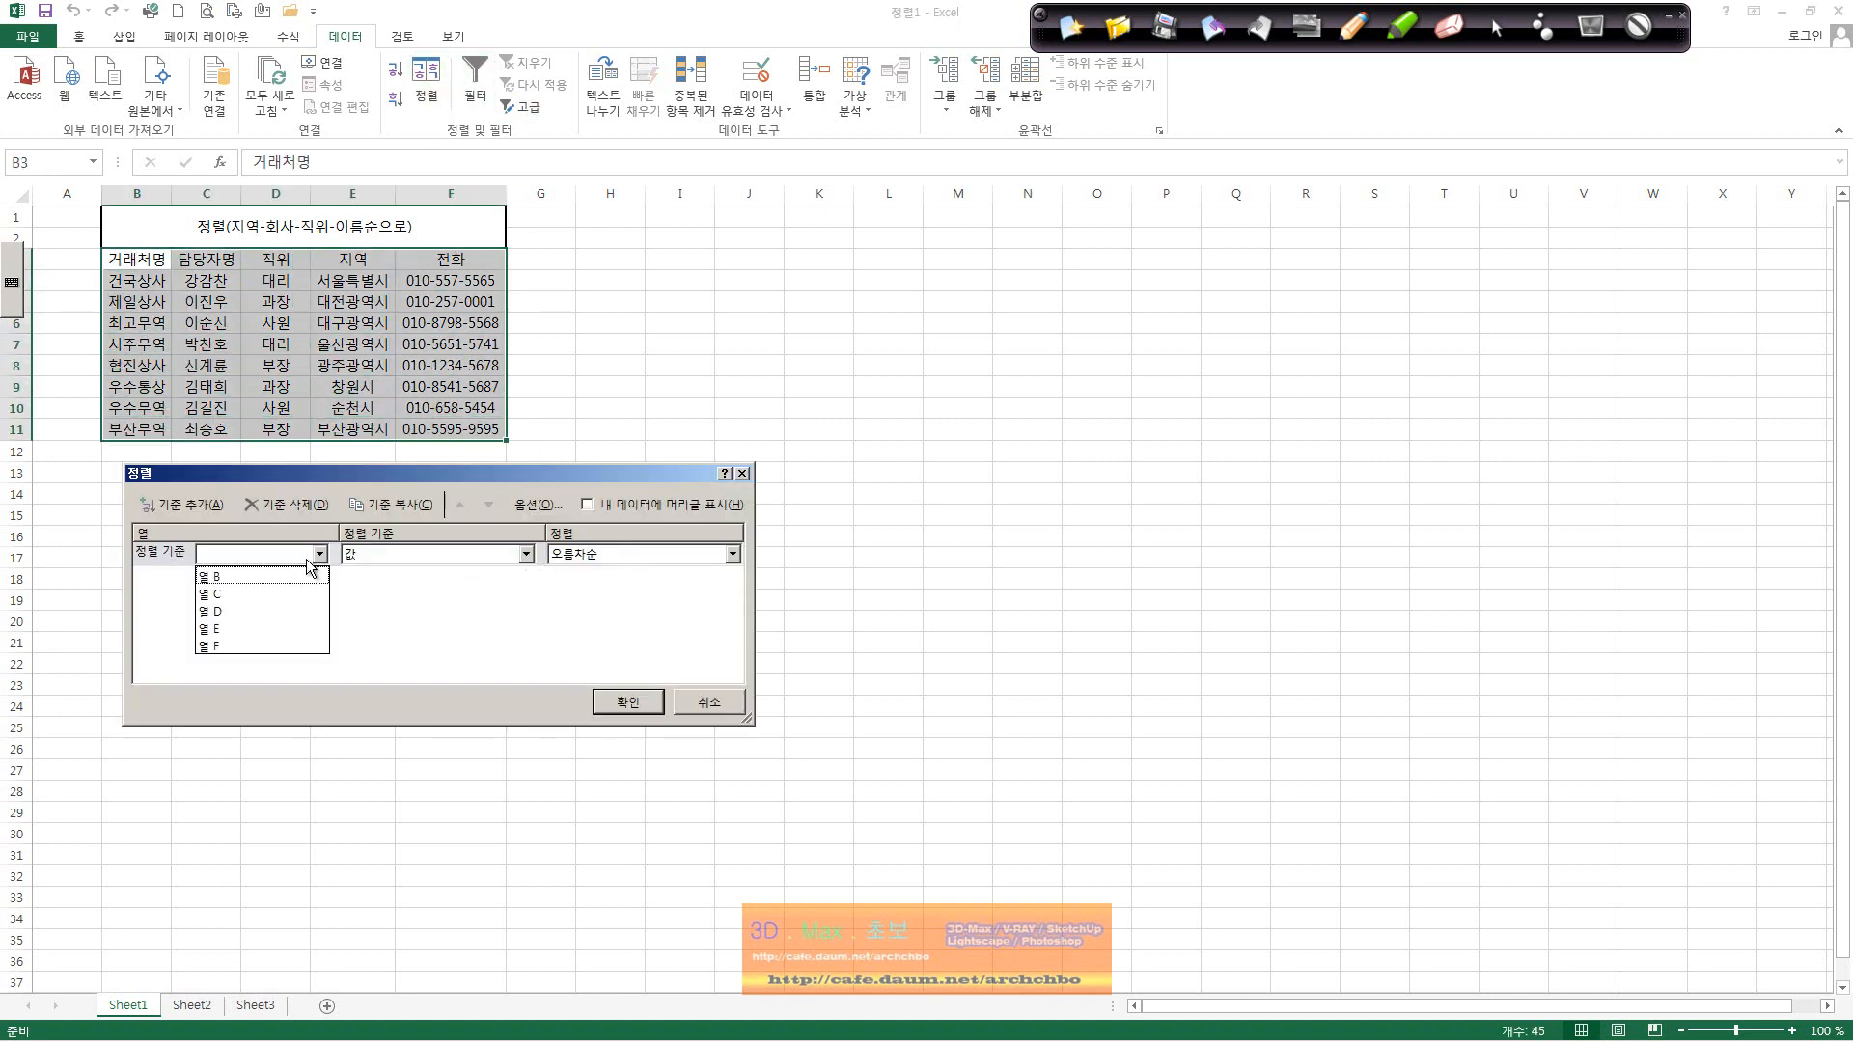
{"action": "left_click", "coordinate": [716, 709]}
{"action": "left_click", "coordinate": [716, 707]}
Step: Select the data rows B4:F11, check the Sort dialog again, and cancel it
{"action": "left_click", "coordinate": [269, 322]}
{"action": "left_click_drag", "start_coordinate": [136, 280], "coordinate": [279, 322]}
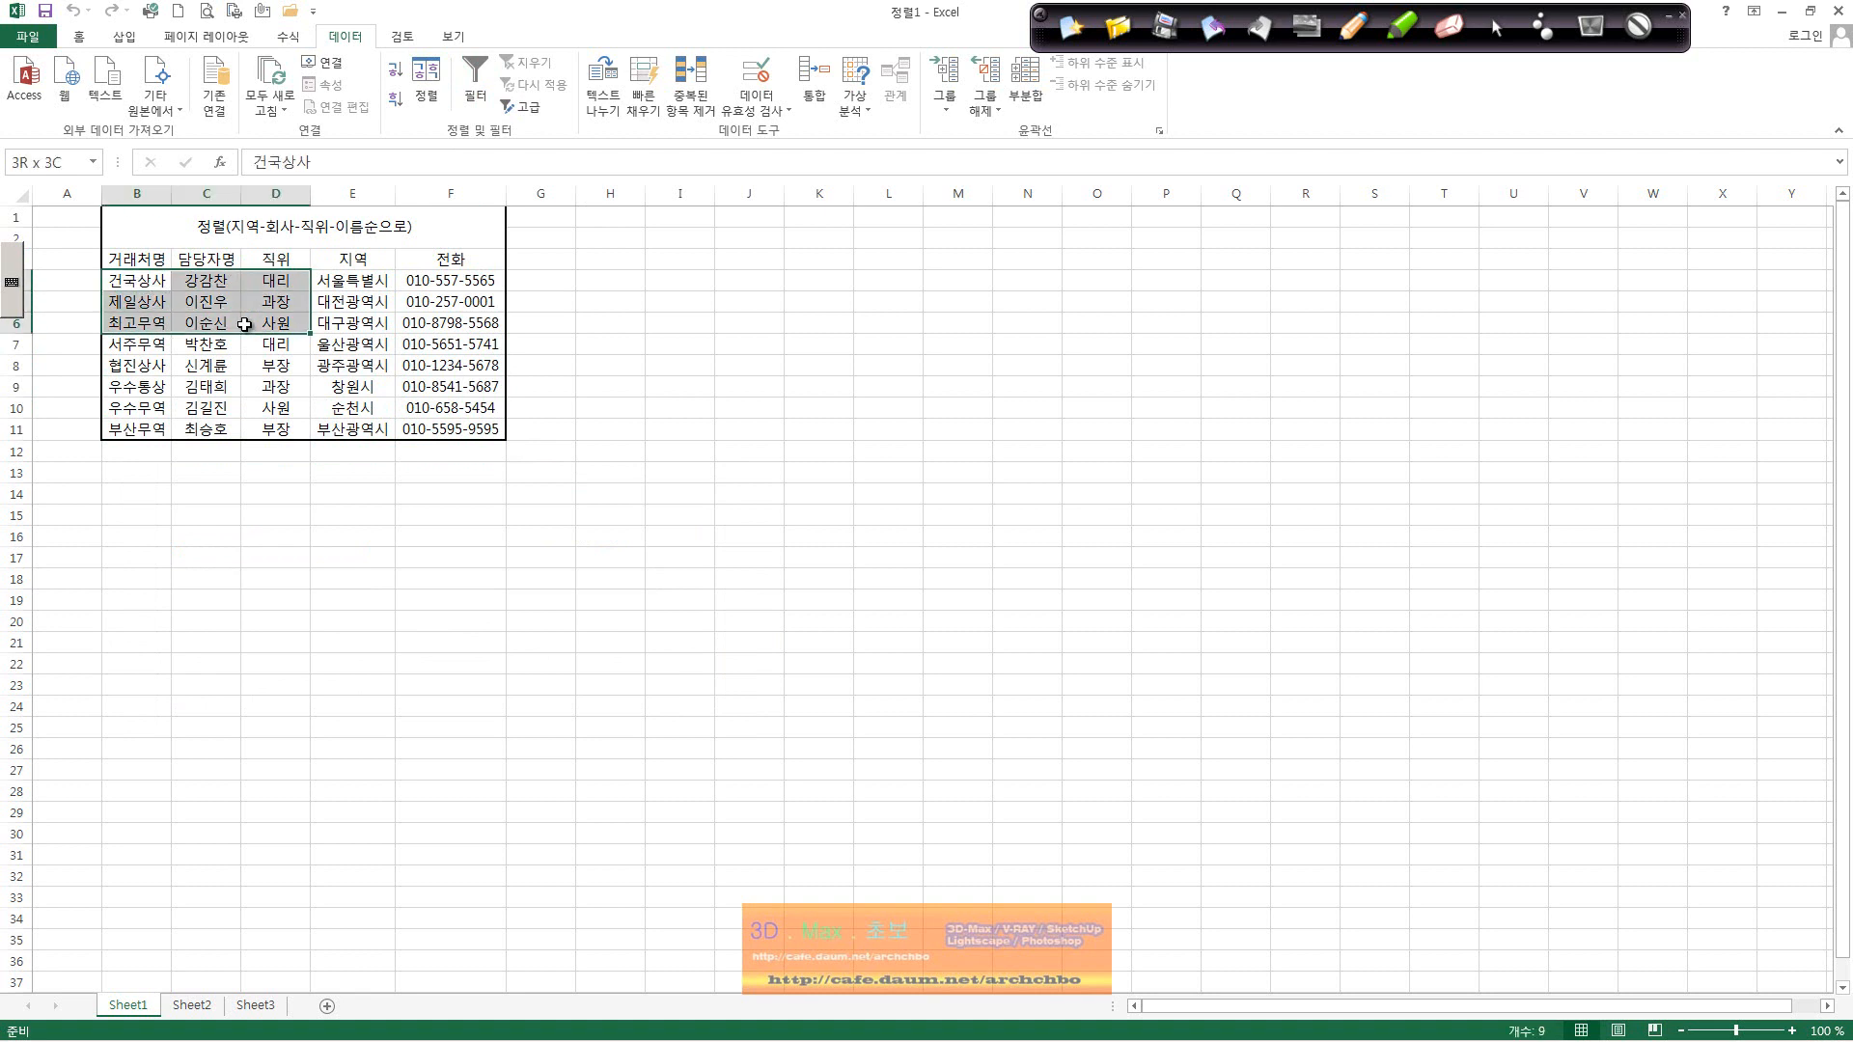
{"action": "left_click", "coordinate": [145, 258]}
{"action": "left_click", "coordinate": [145, 279]}
{"action": "left_click_drag", "start_coordinate": [145, 280], "coordinate": [440, 455]}
{"action": "left_click", "coordinate": [429, 114]}
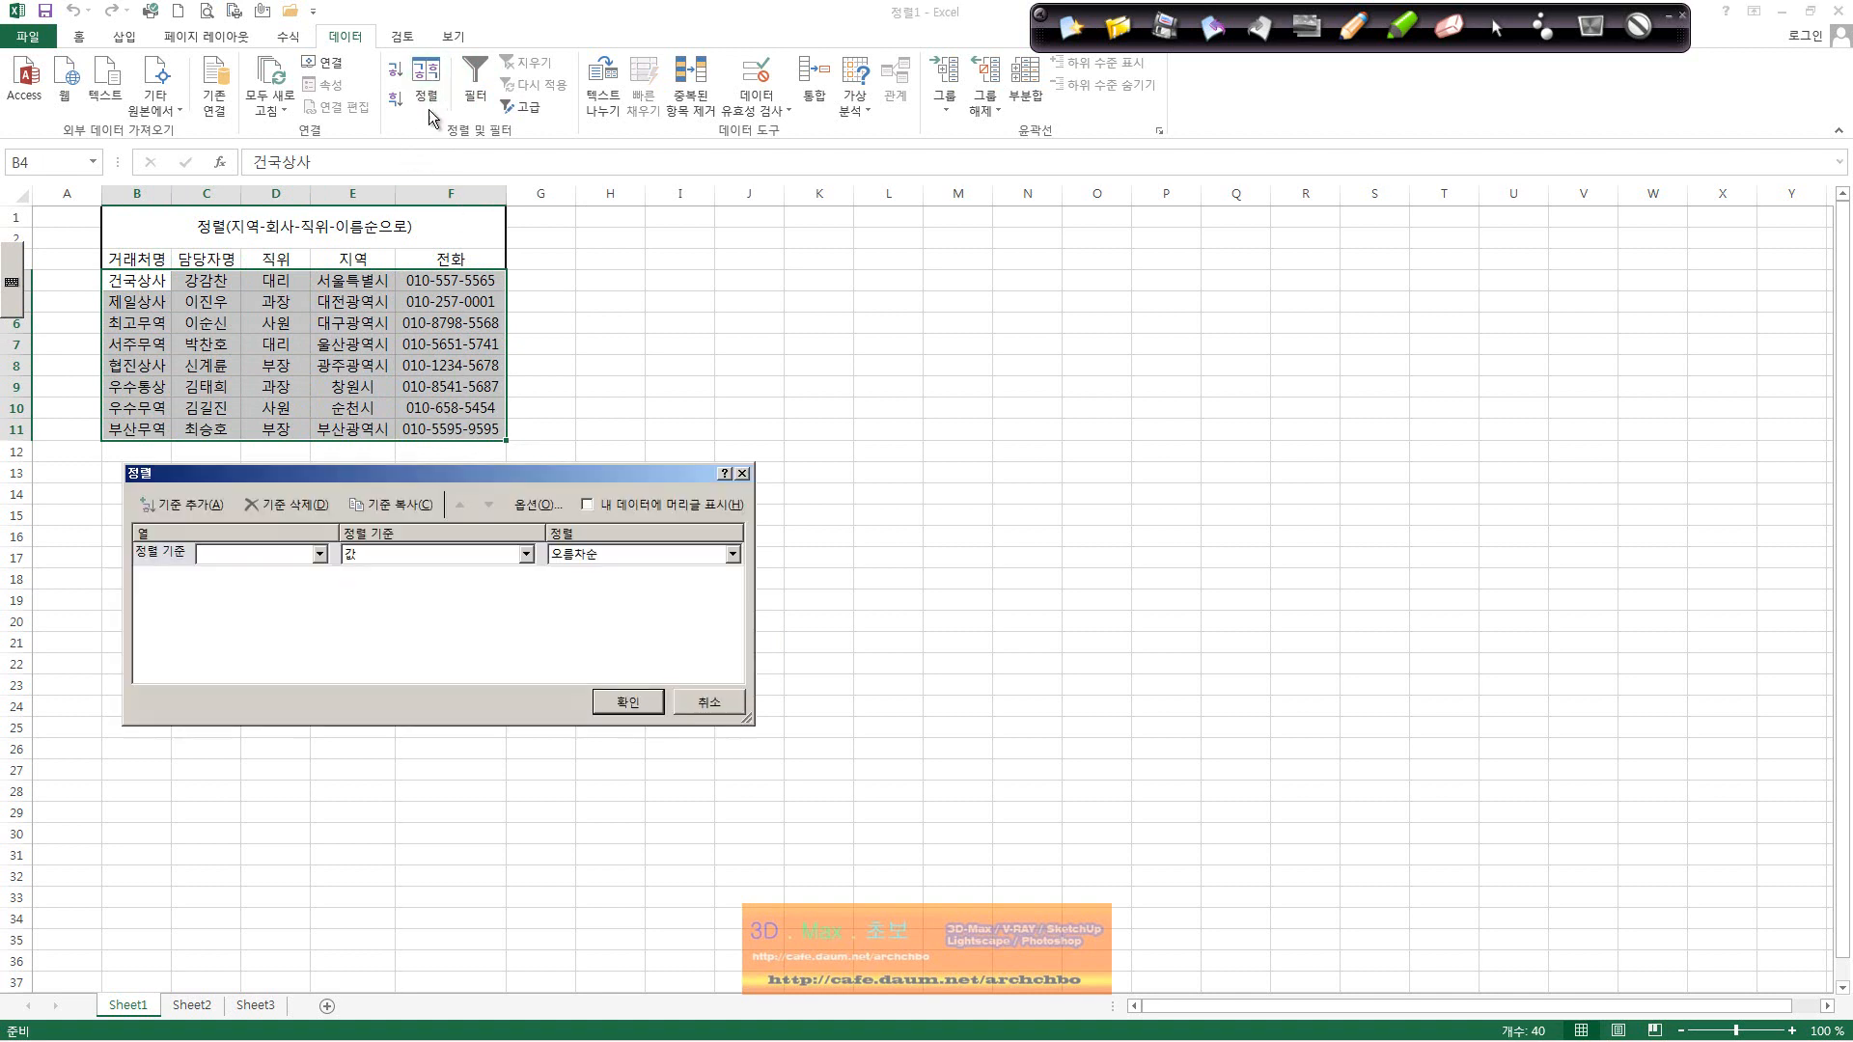
{"action": "left_click", "coordinate": [319, 554]}
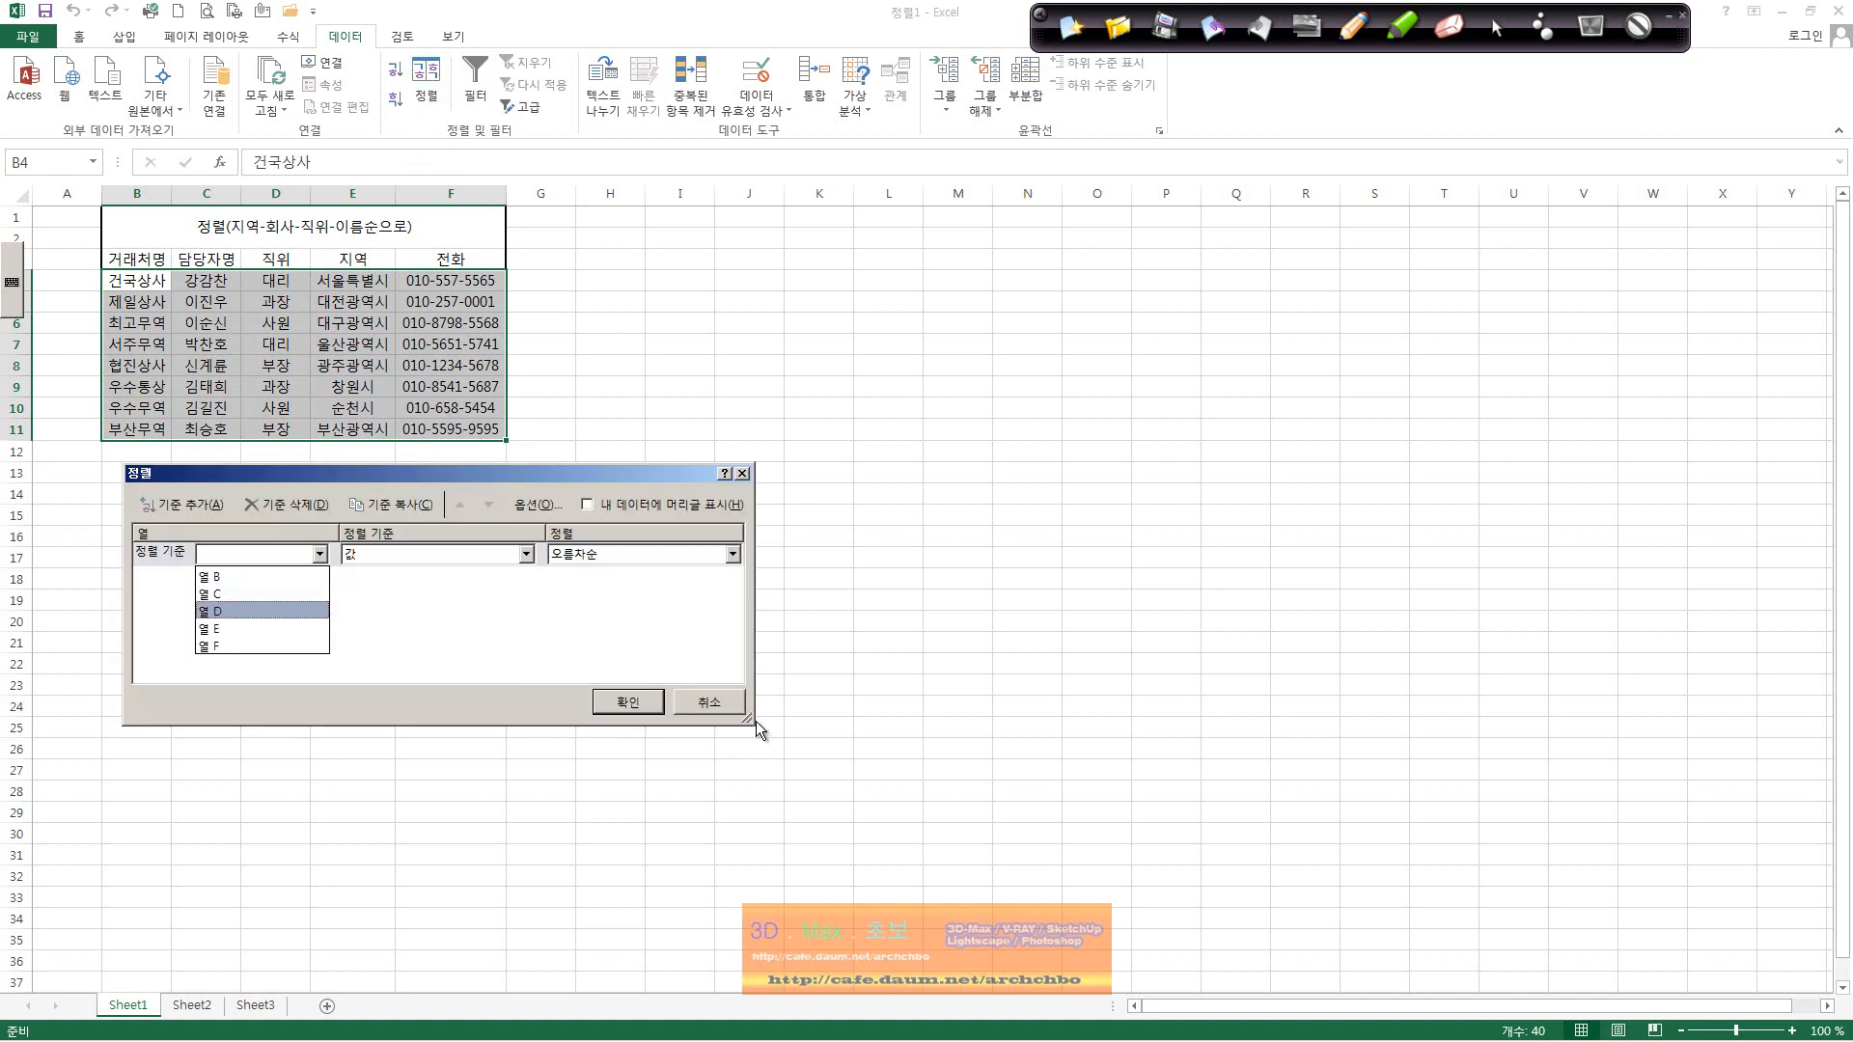
{"action": "left_click", "coordinate": [715, 714]}
{"action": "left_click", "coordinate": [715, 714]}
Step: Select the header row B3:F3 and switch to the Home tab
{"action": "left_click", "coordinate": [352, 345]}
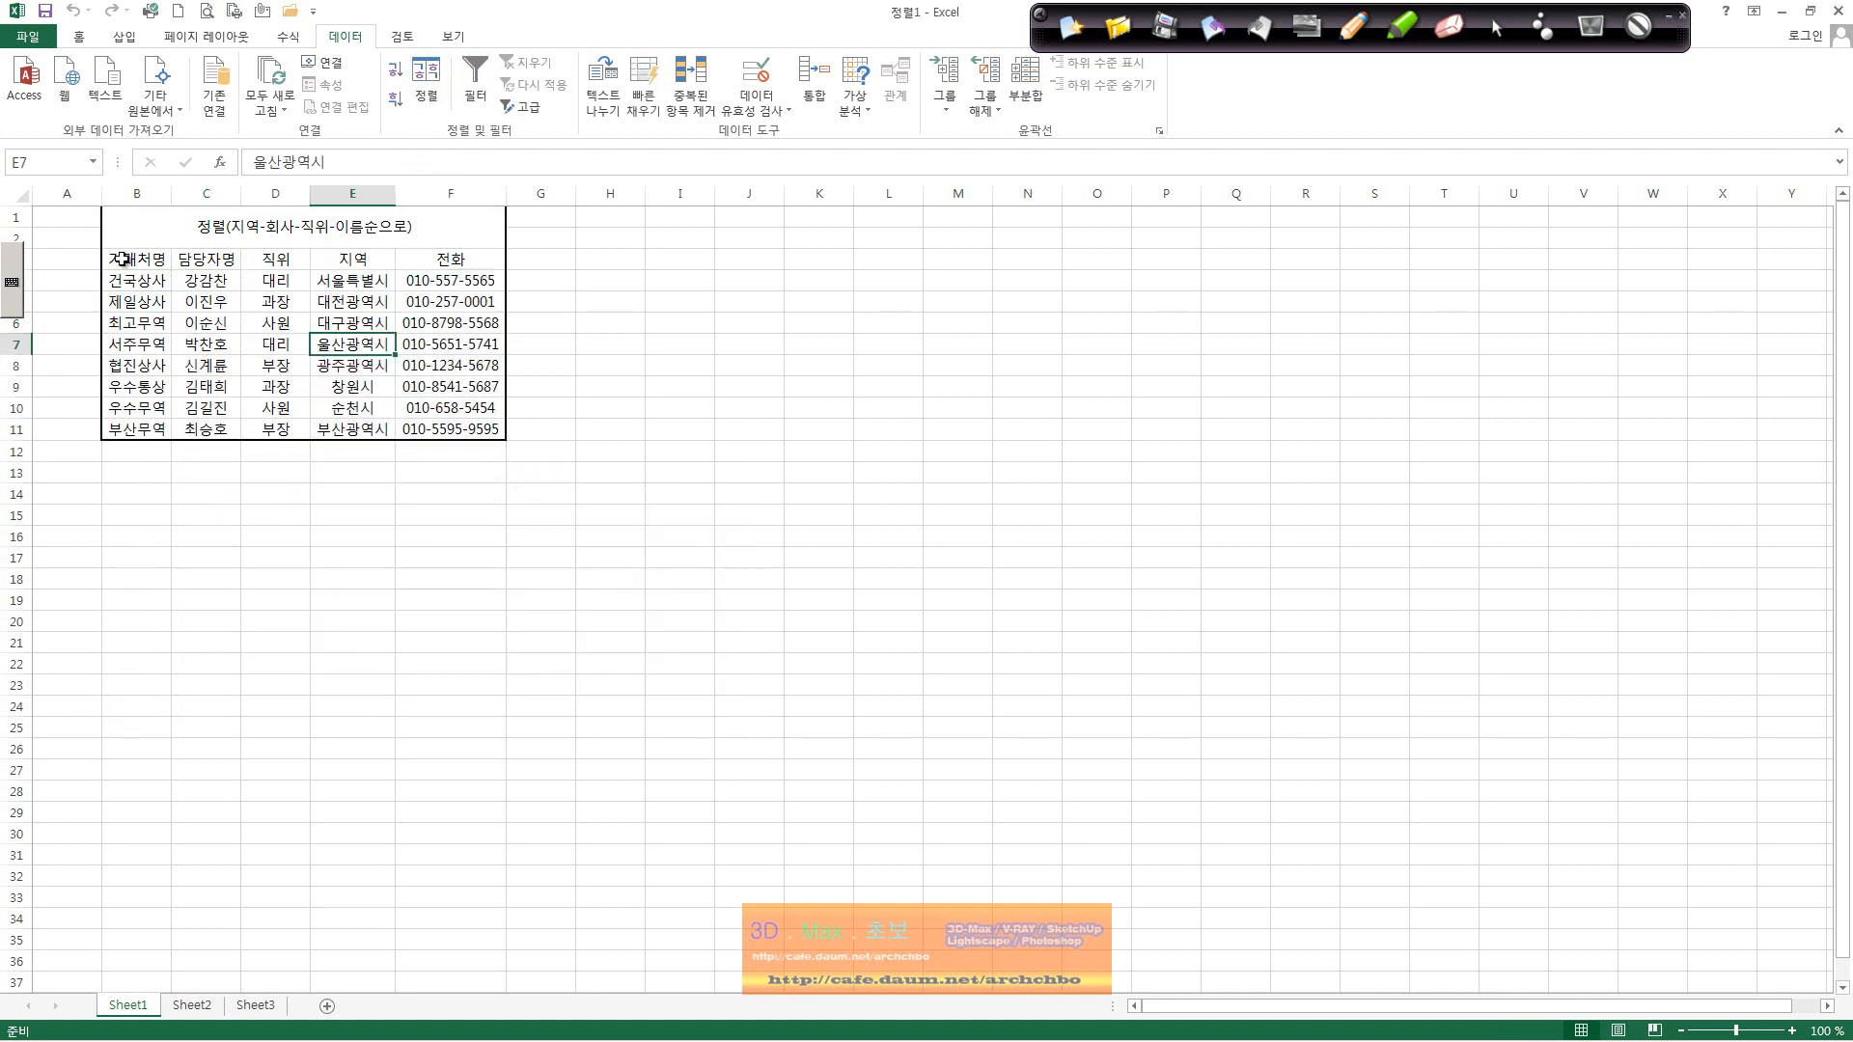
{"action": "left_click_drag", "start_coordinate": [123, 259], "coordinate": [487, 262]}
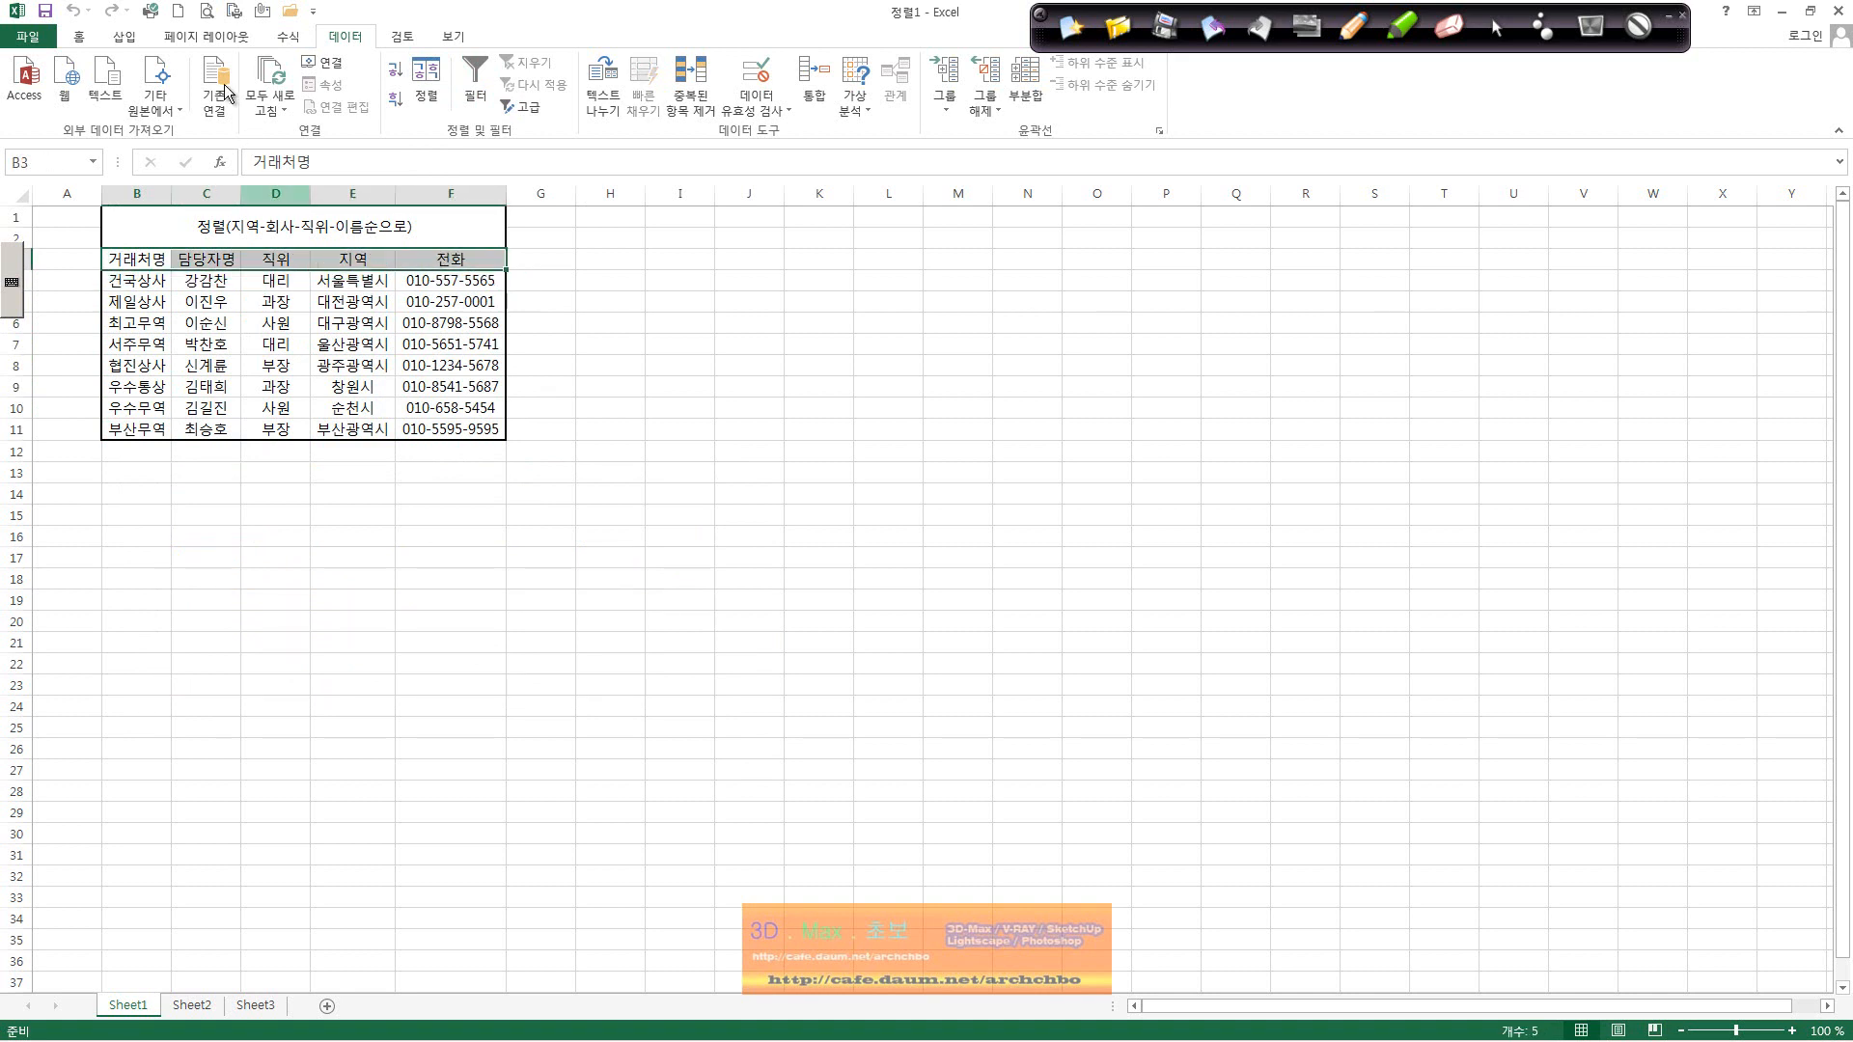
{"action": "left_click", "coordinate": [81, 38]}
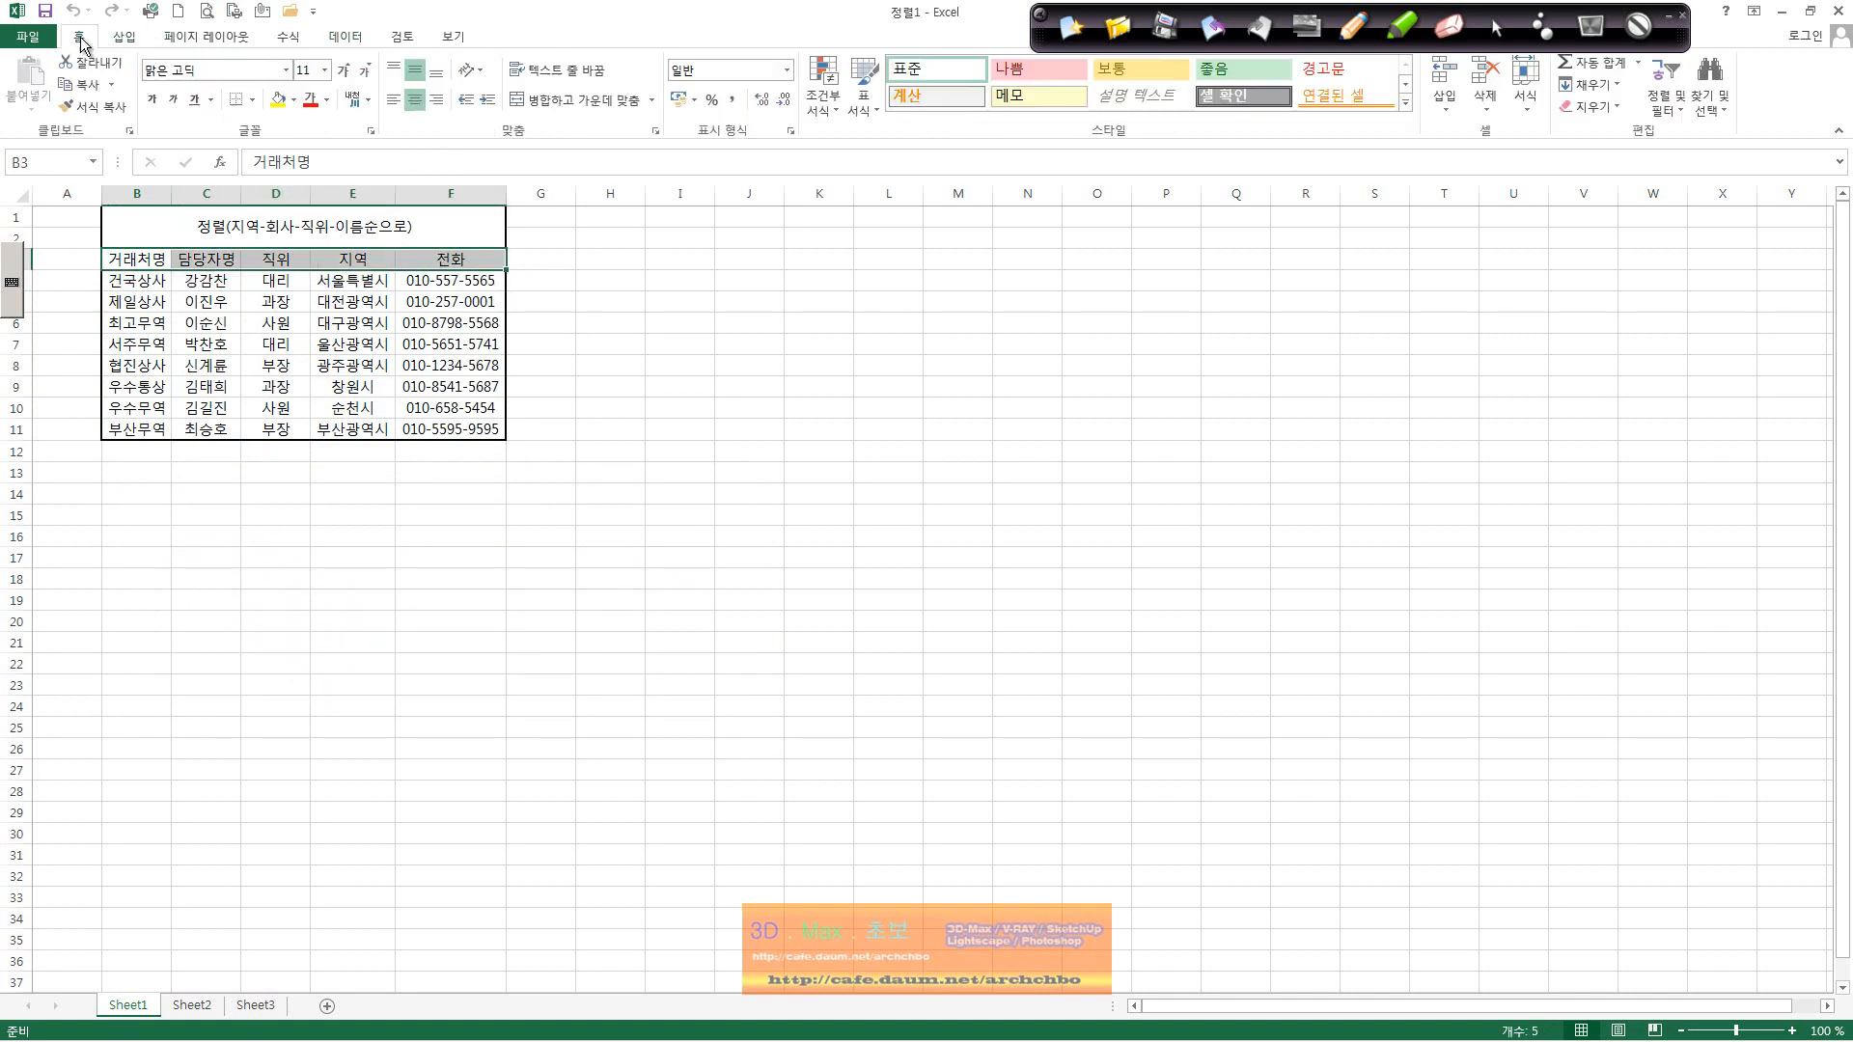
Step: Fill the header row B3:F3 with orange
{"action": "left_click", "coordinate": [294, 100]}
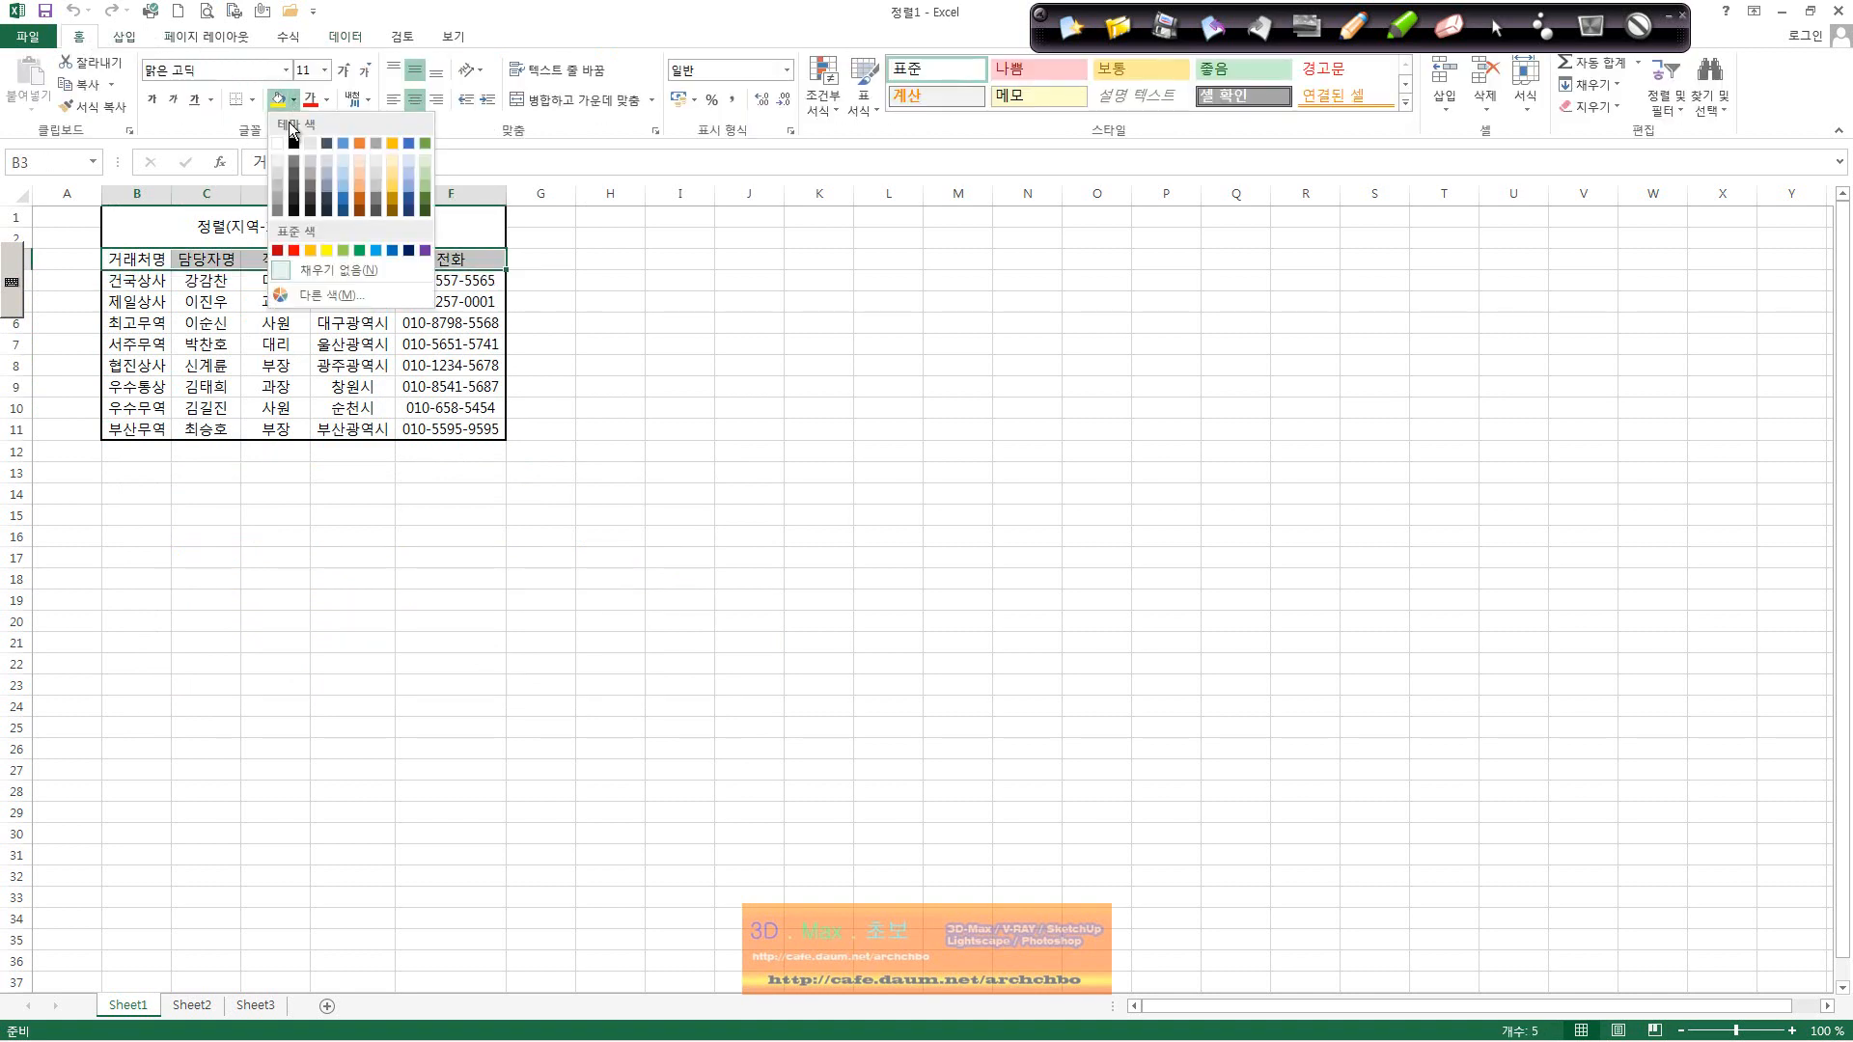
{"action": "left_click", "coordinate": [358, 195]}
{"action": "left_click", "coordinate": [273, 347]}
Step: Select a data cell in row 5 and open Data > Sort again
{"action": "left_click", "coordinate": [163, 301]}
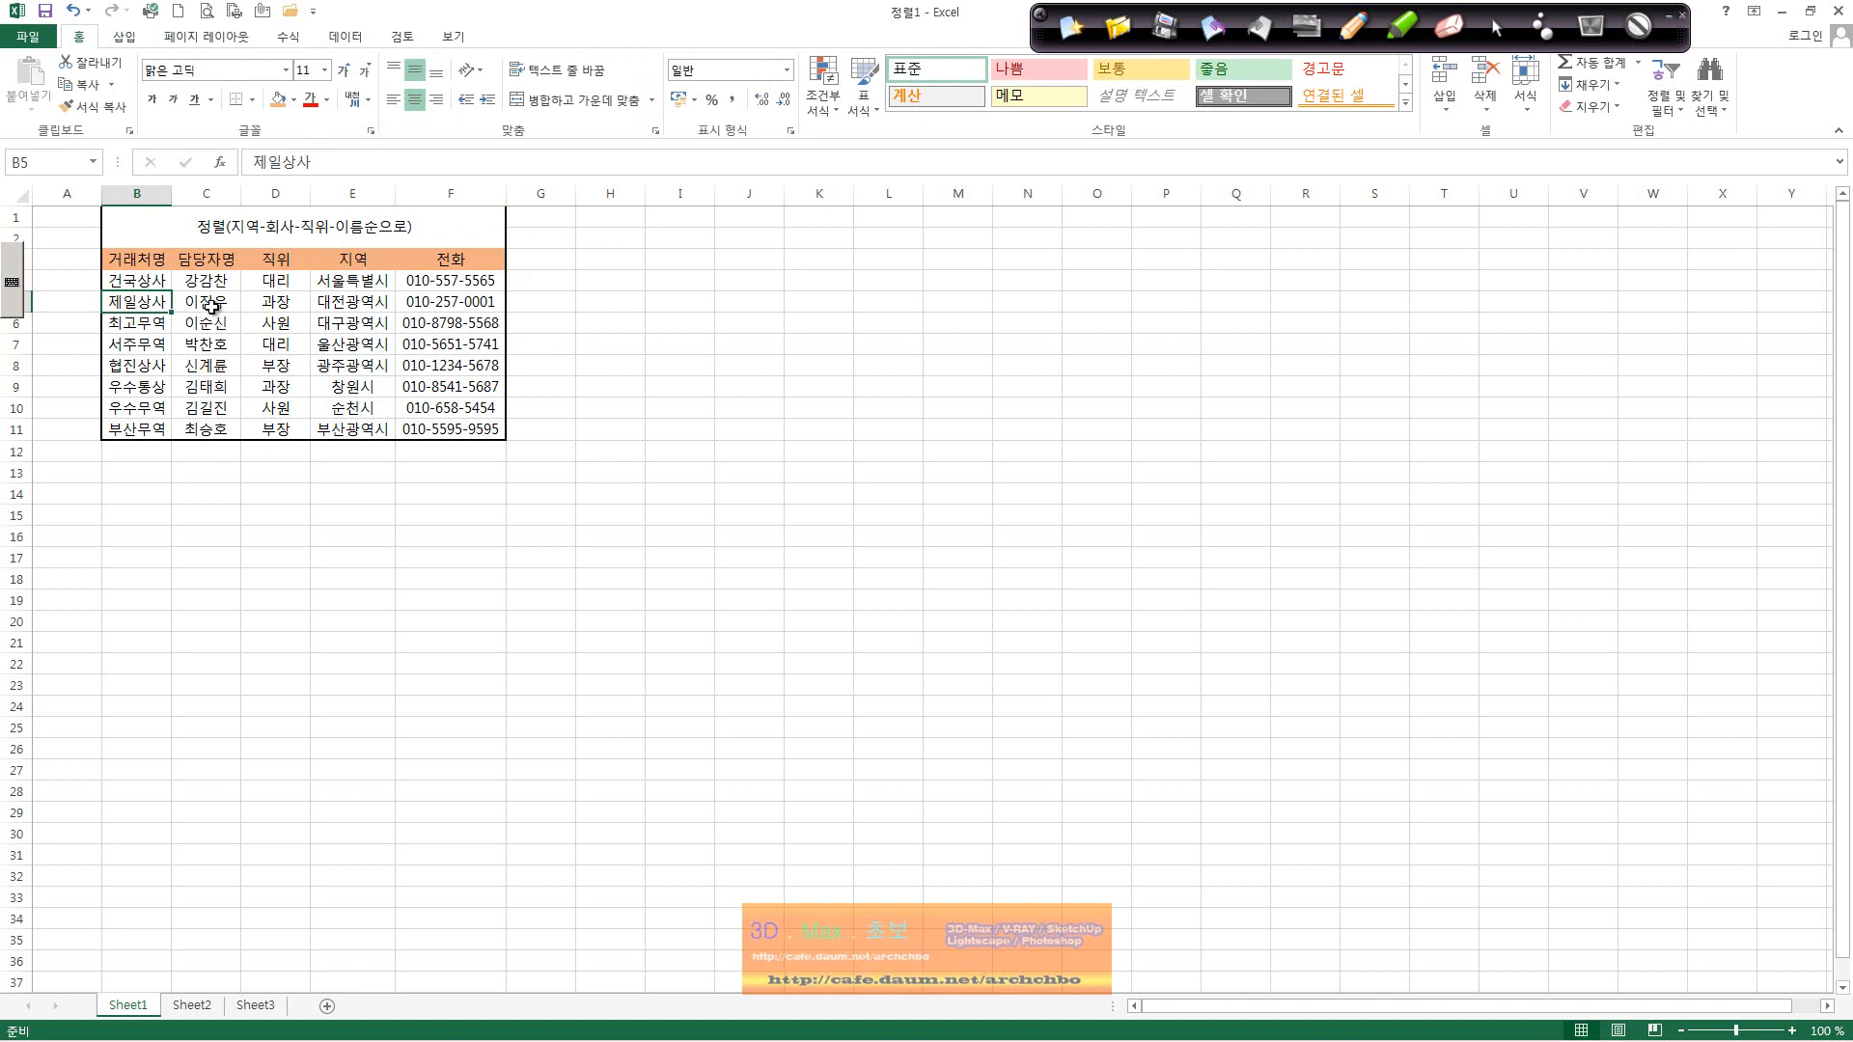
{"action": "left_click", "coordinate": [211, 304]}
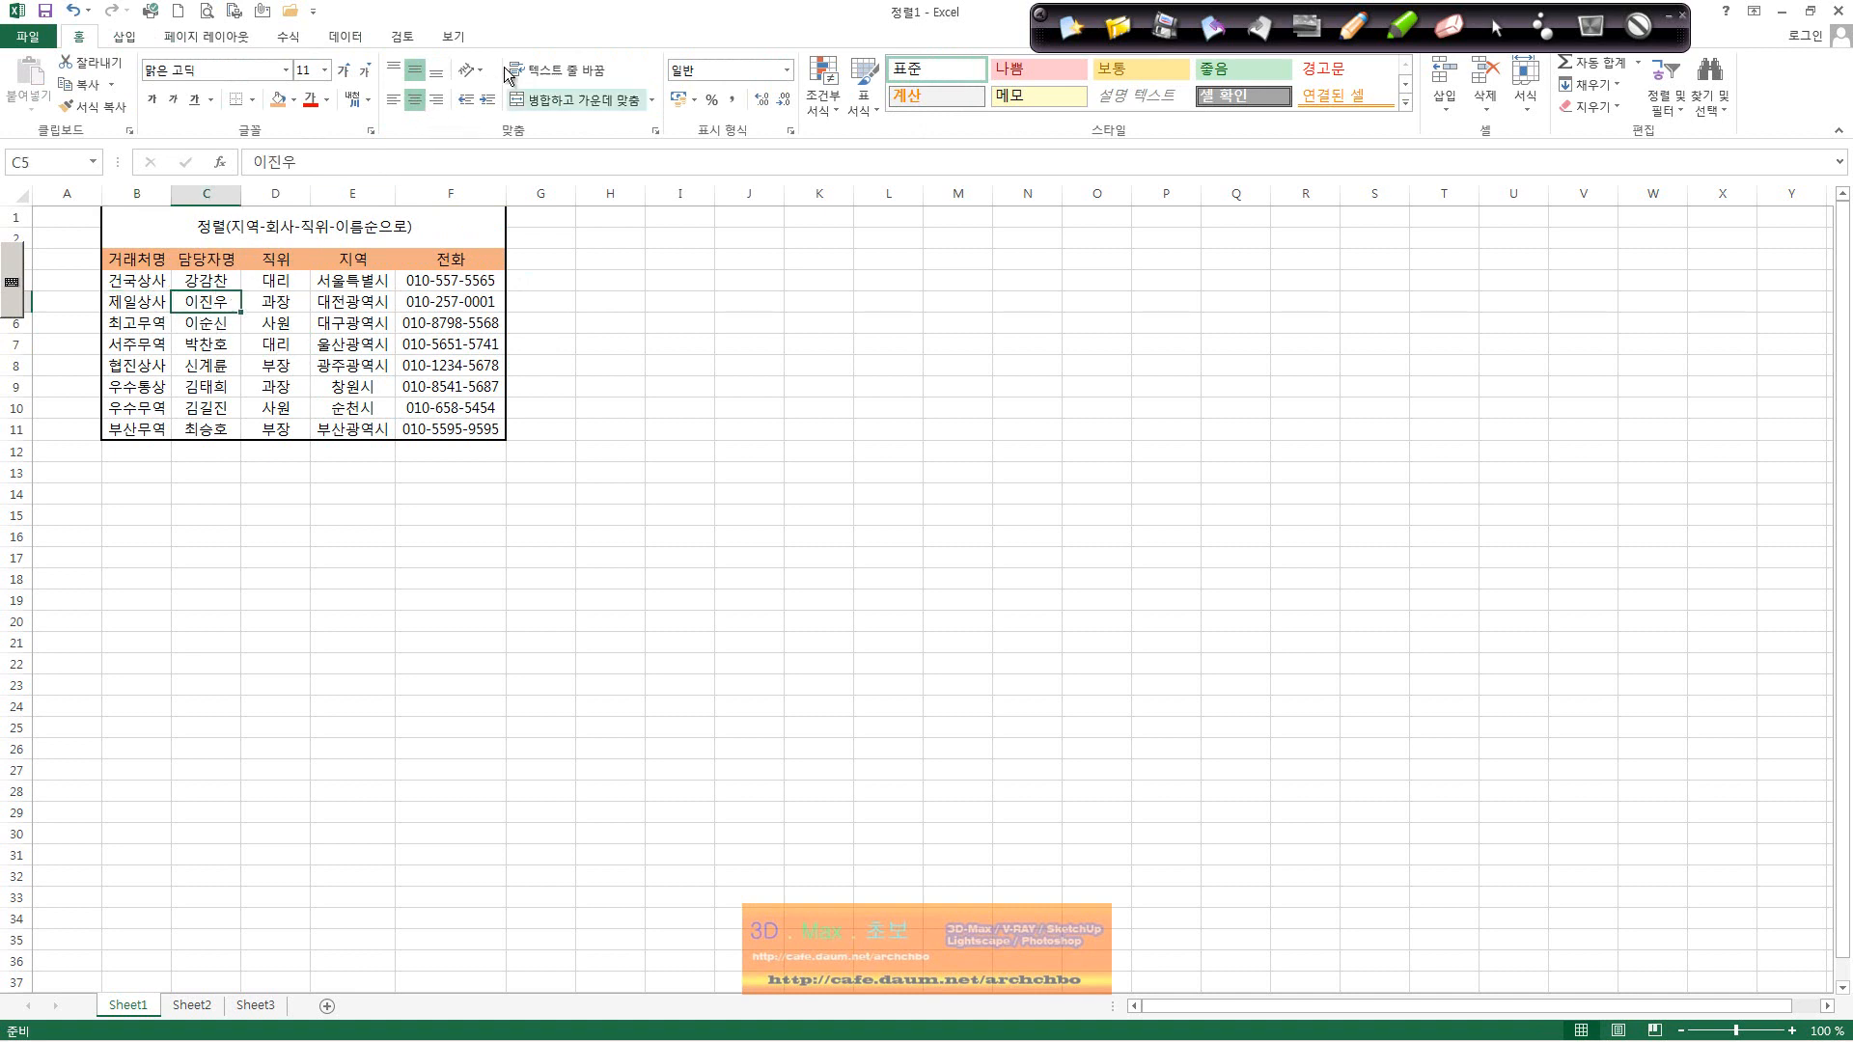
{"action": "left_click", "coordinate": [344, 35]}
{"action": "left_click", "coordinate": [425, 85]}
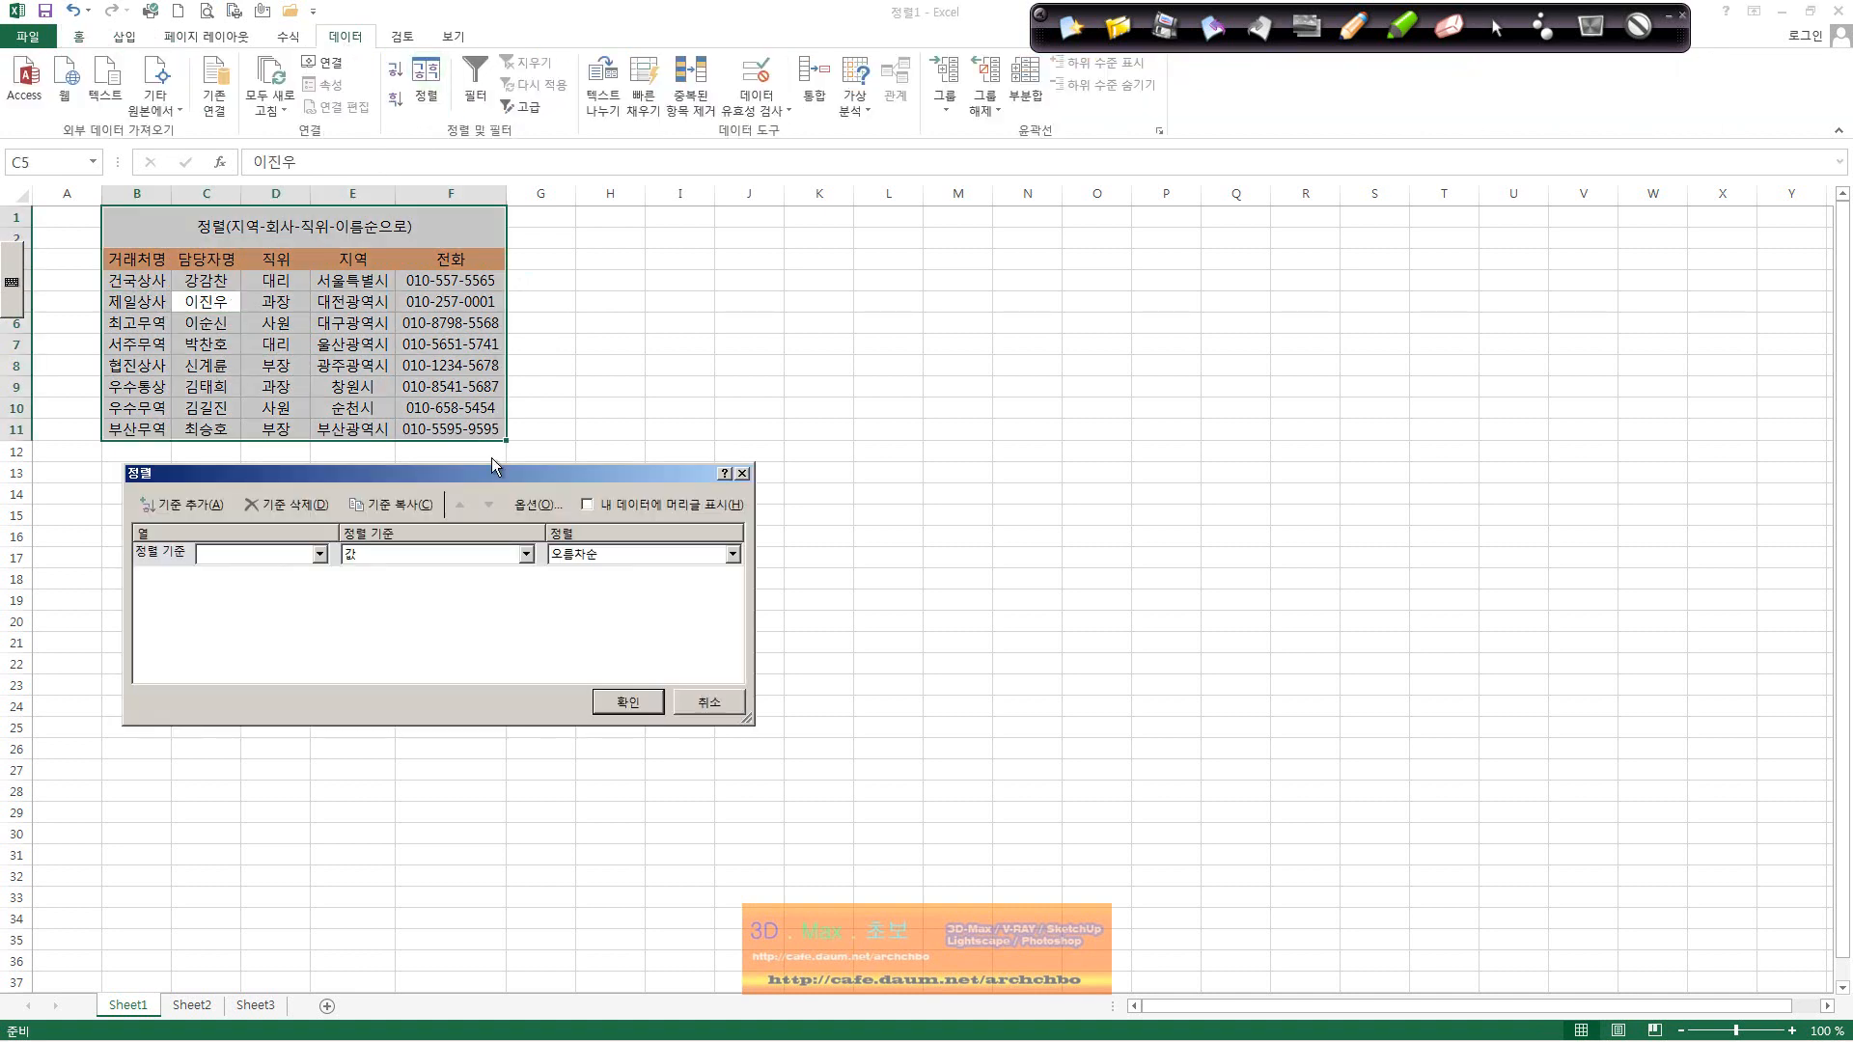
{"action": "left_click", "coordinate": [319, 552]}
{"action": "left_click", "coordinate": [416, 627]}
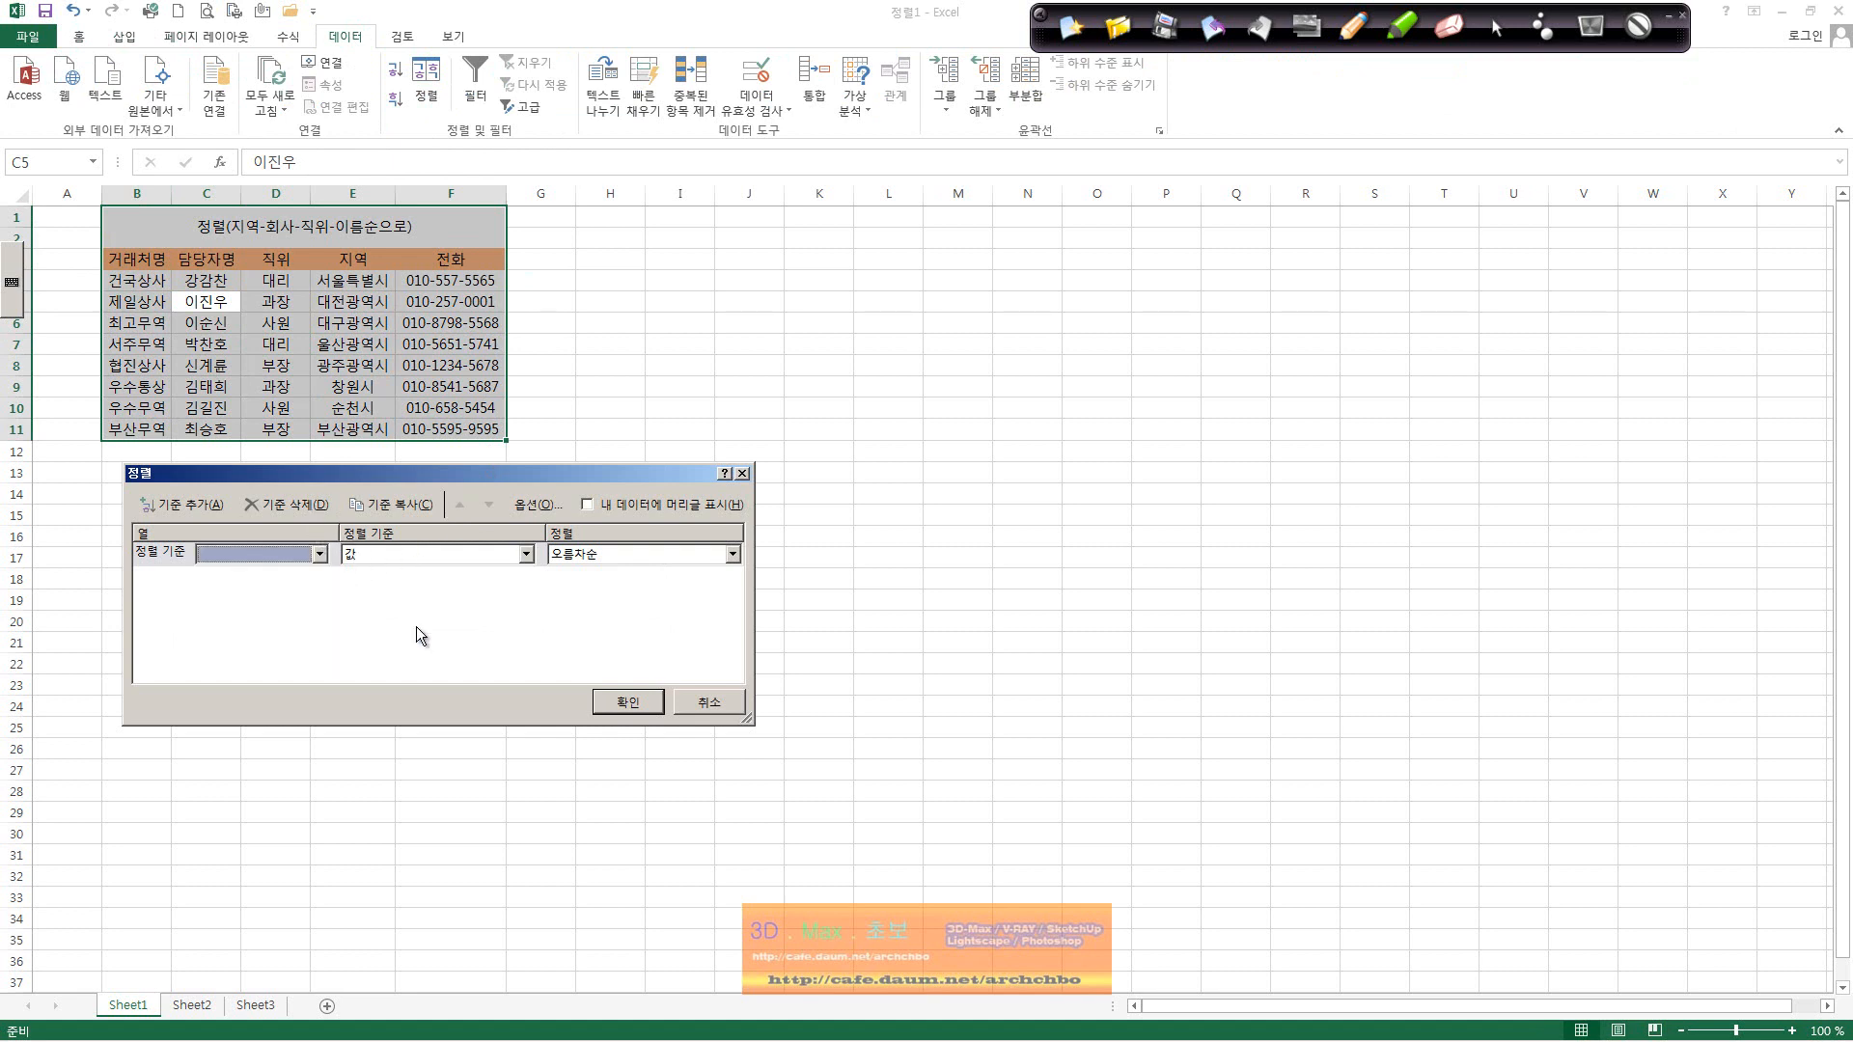
{"action": "left_click", "coordinate": [709, 703]}
{"action": "left_click", "coordinate": [136, 280]}
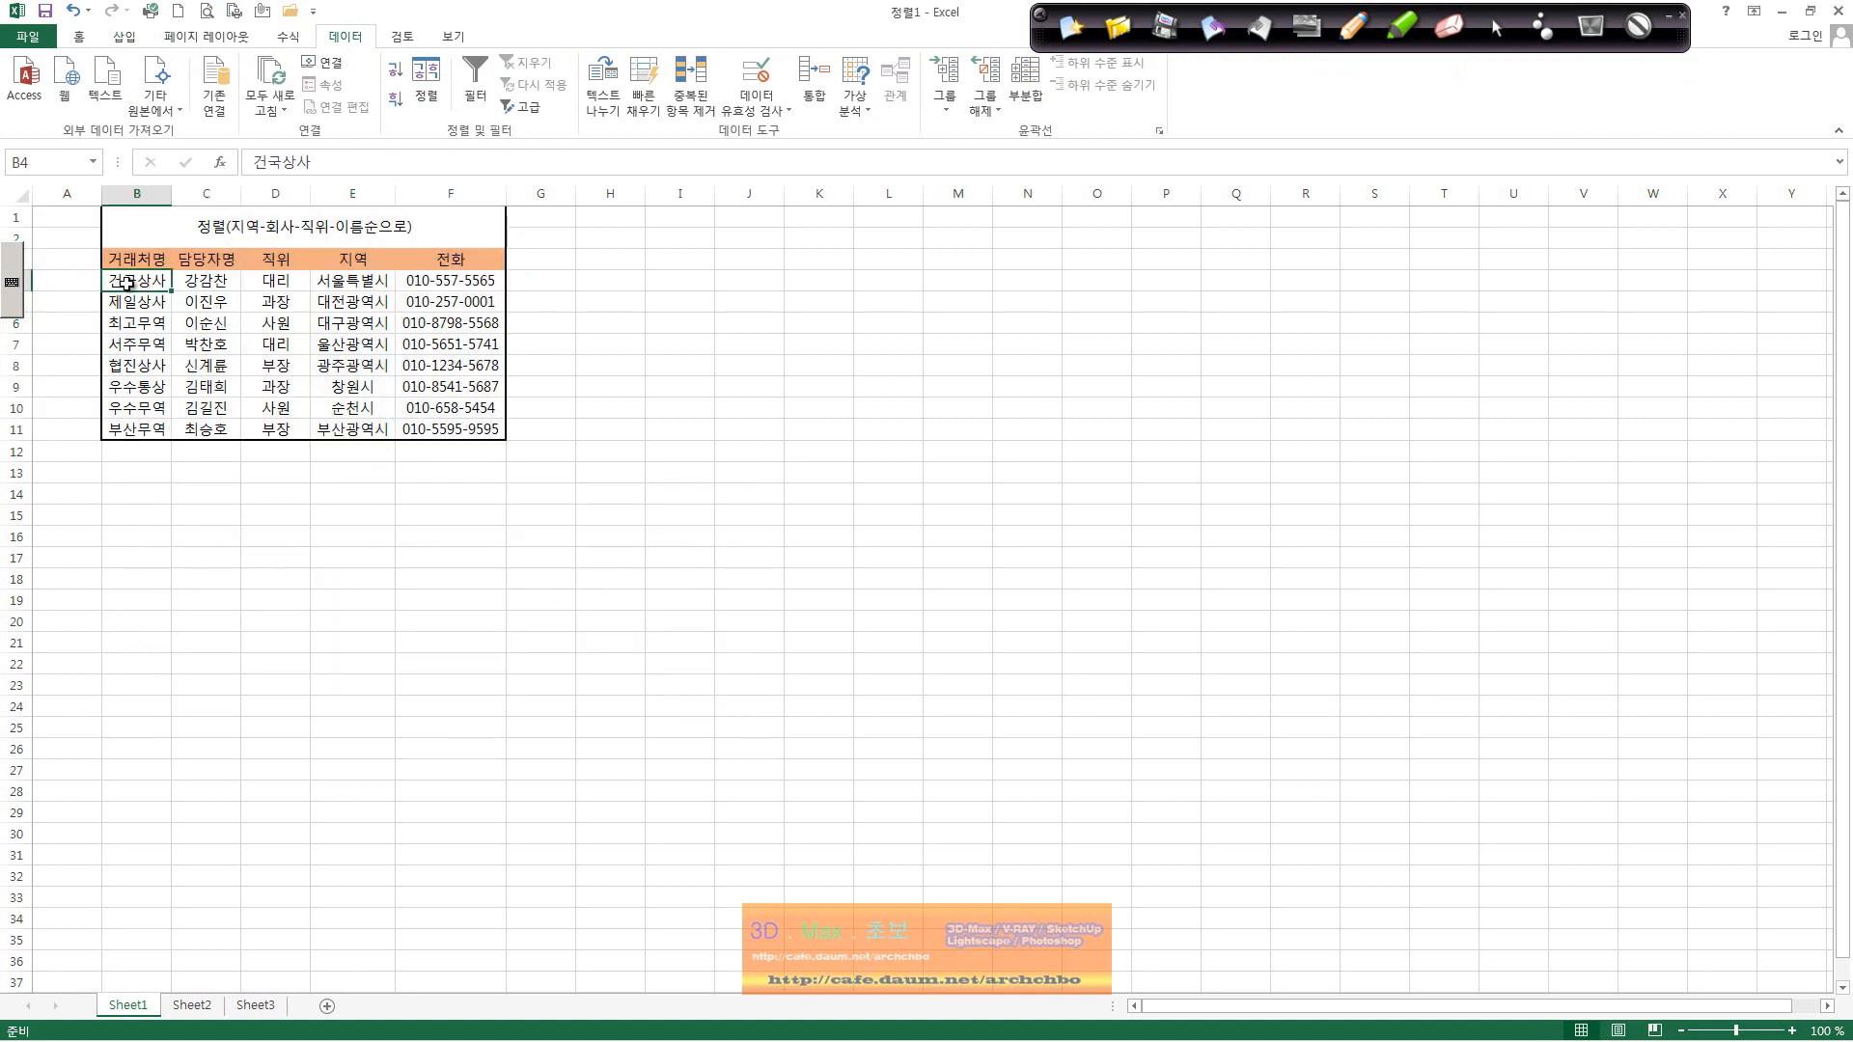
{"action": "left_click", "coordinate": [425, 85]}
{"action": "left_click", "coordinate": [318, 553]}
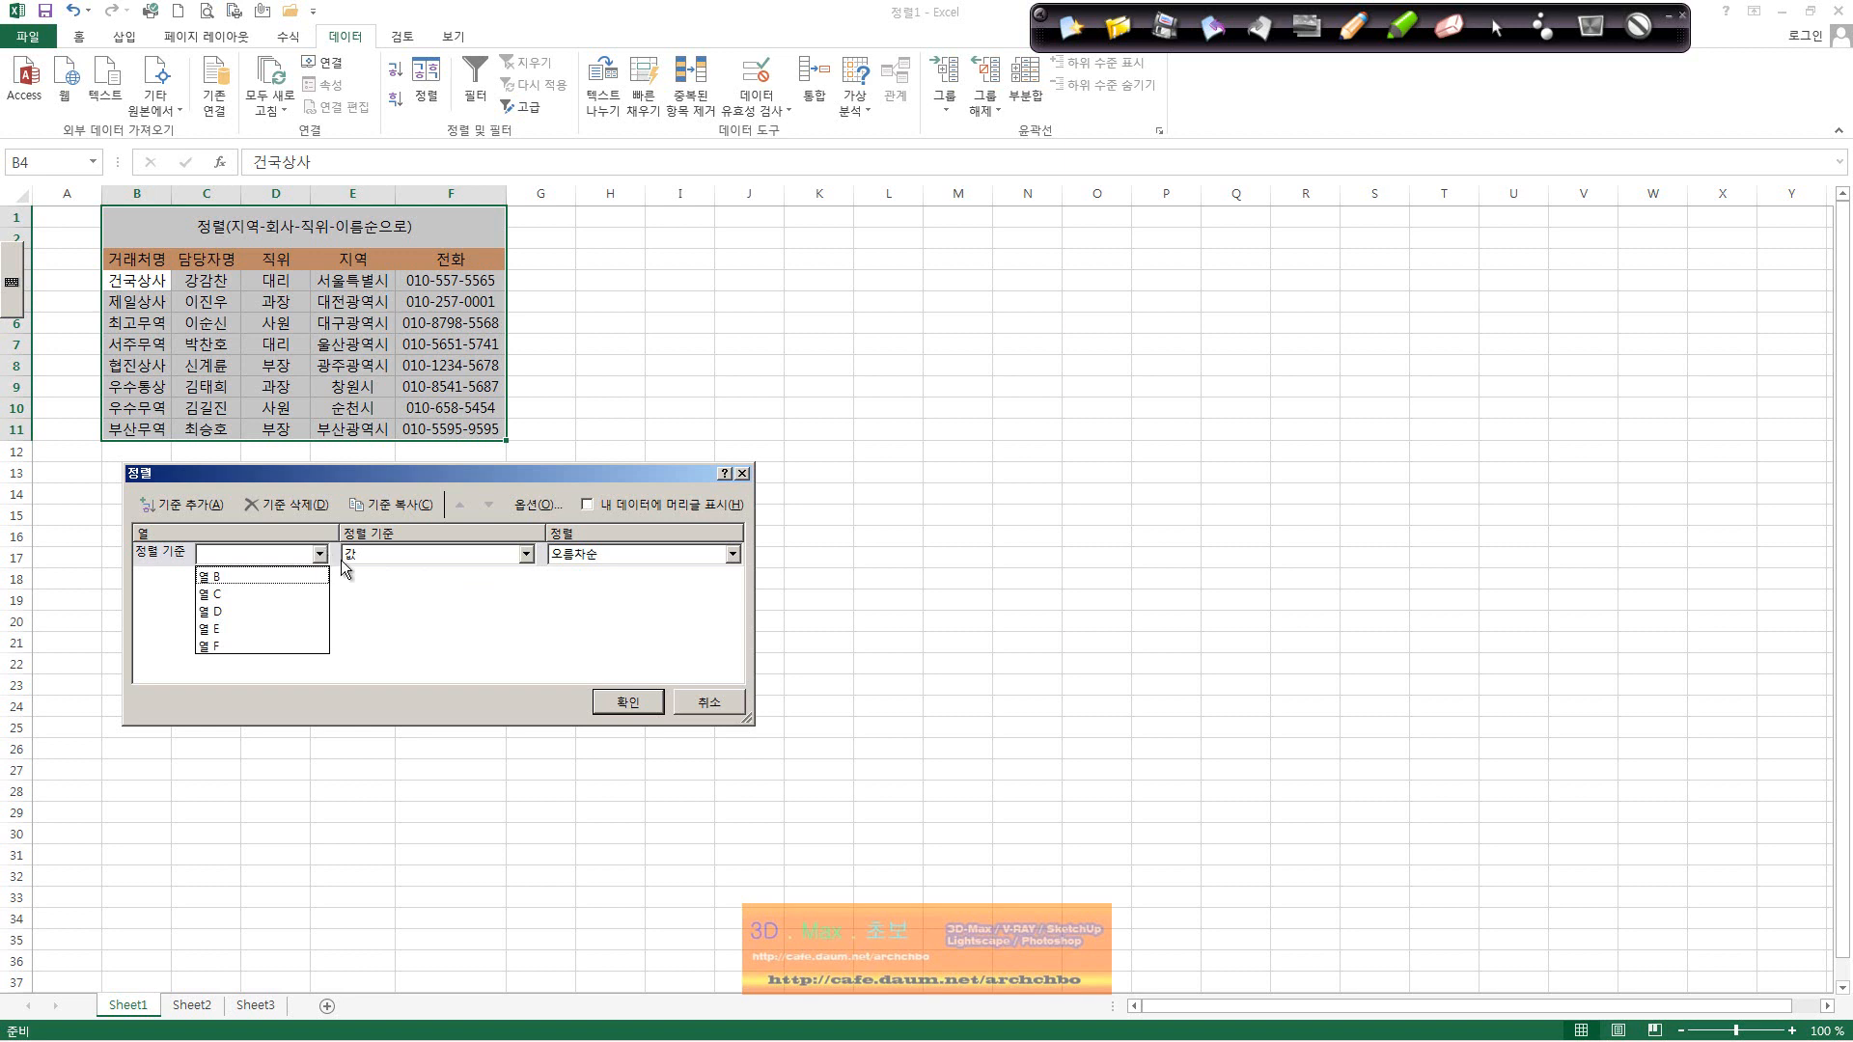
{"action": "left_click", "coordinate": [737, 706]}
{"action": "left_click", "coordinate": [712, 702]}
{"action": "left_click", "coordinate": [711, 704]}
{"action": "left_click", "coordinate": [213, 308]}
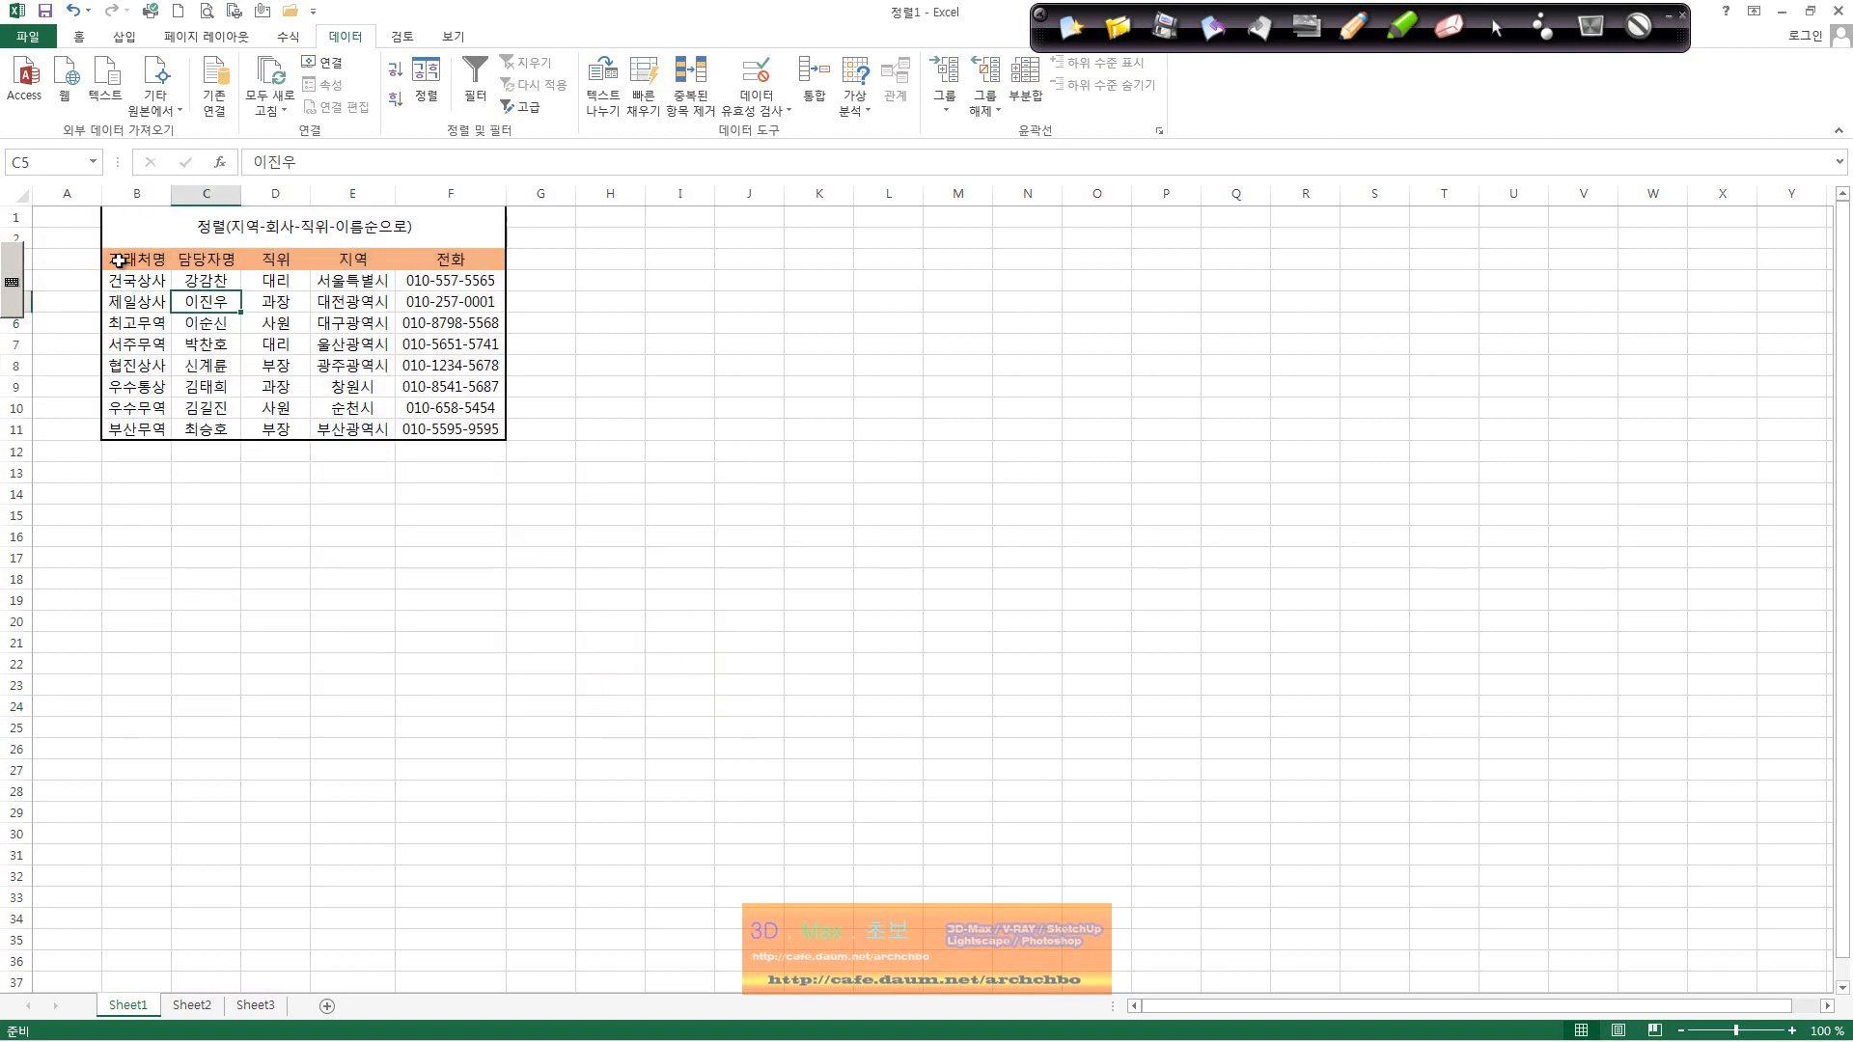
{"action": "left_click_drag", "start_coordinate": [117, 260], "coordinate": [434, 424]}
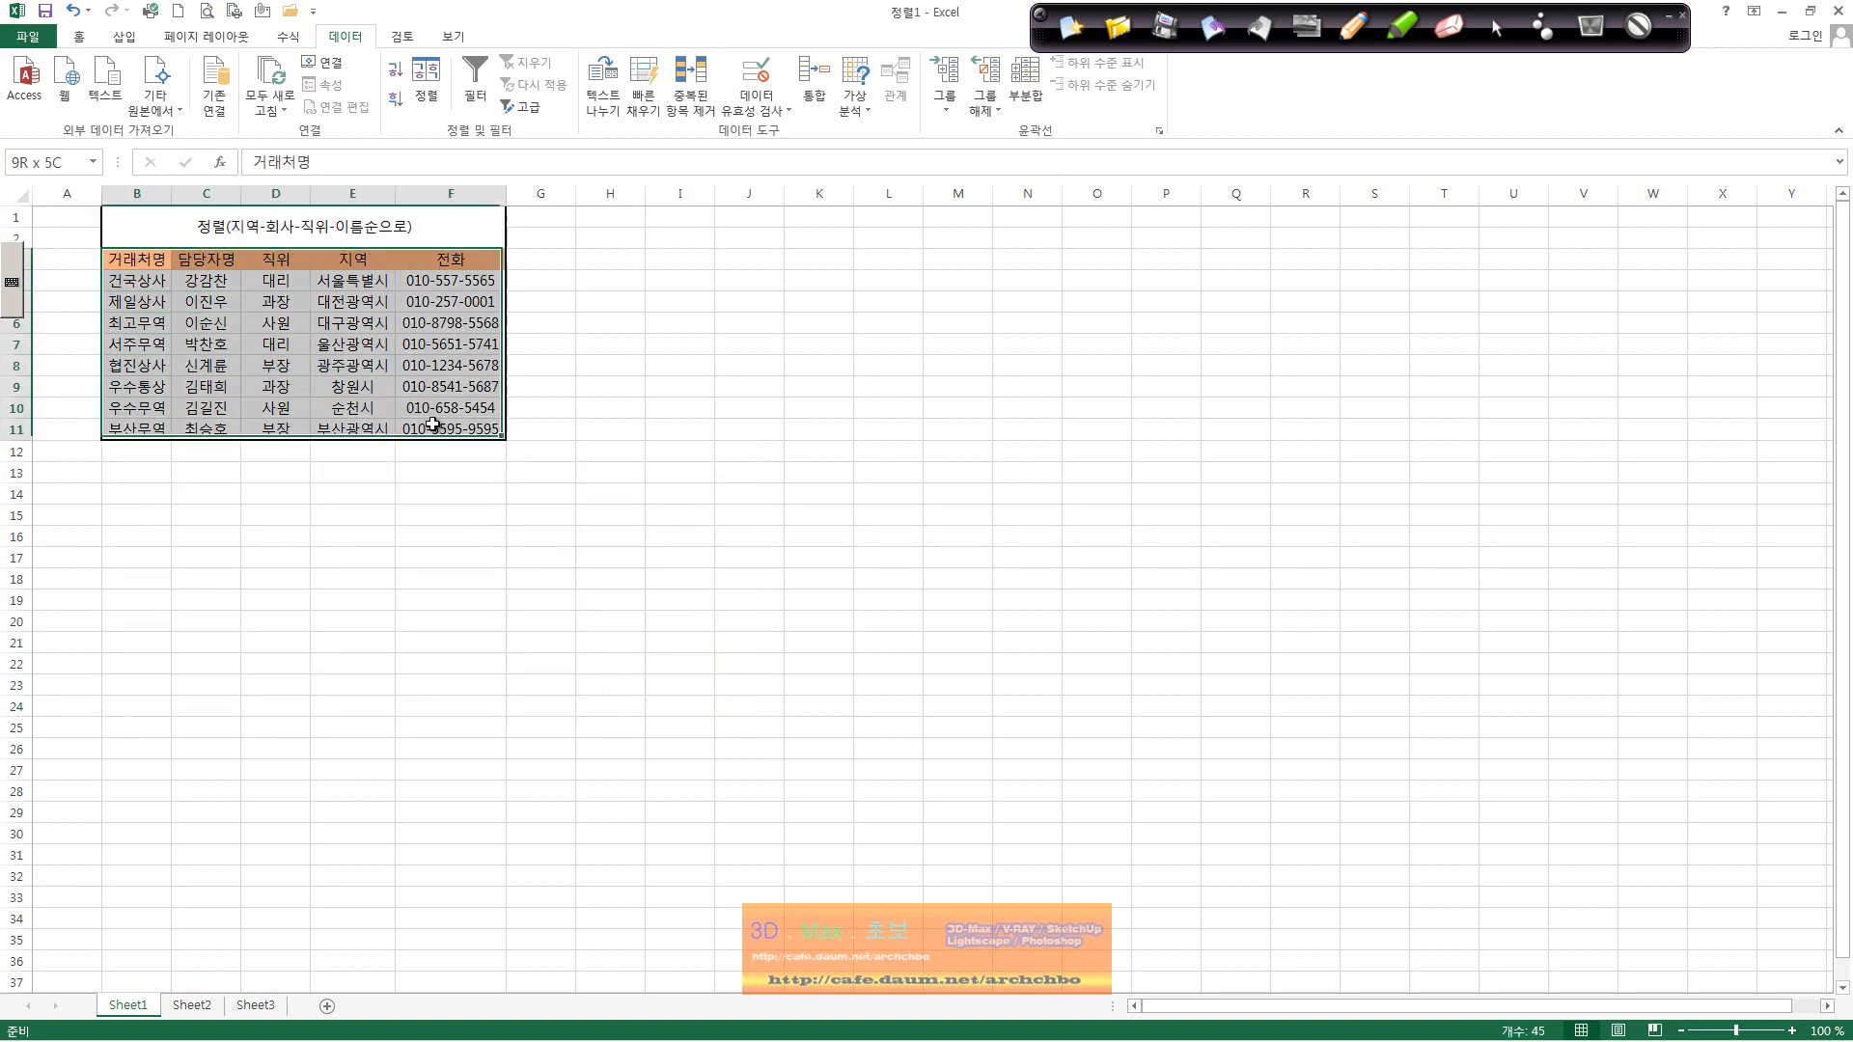
{"action": "left_click", "coordinate": [425, 87]}
{"action": "left_click", "coordinate": [320, 556]}
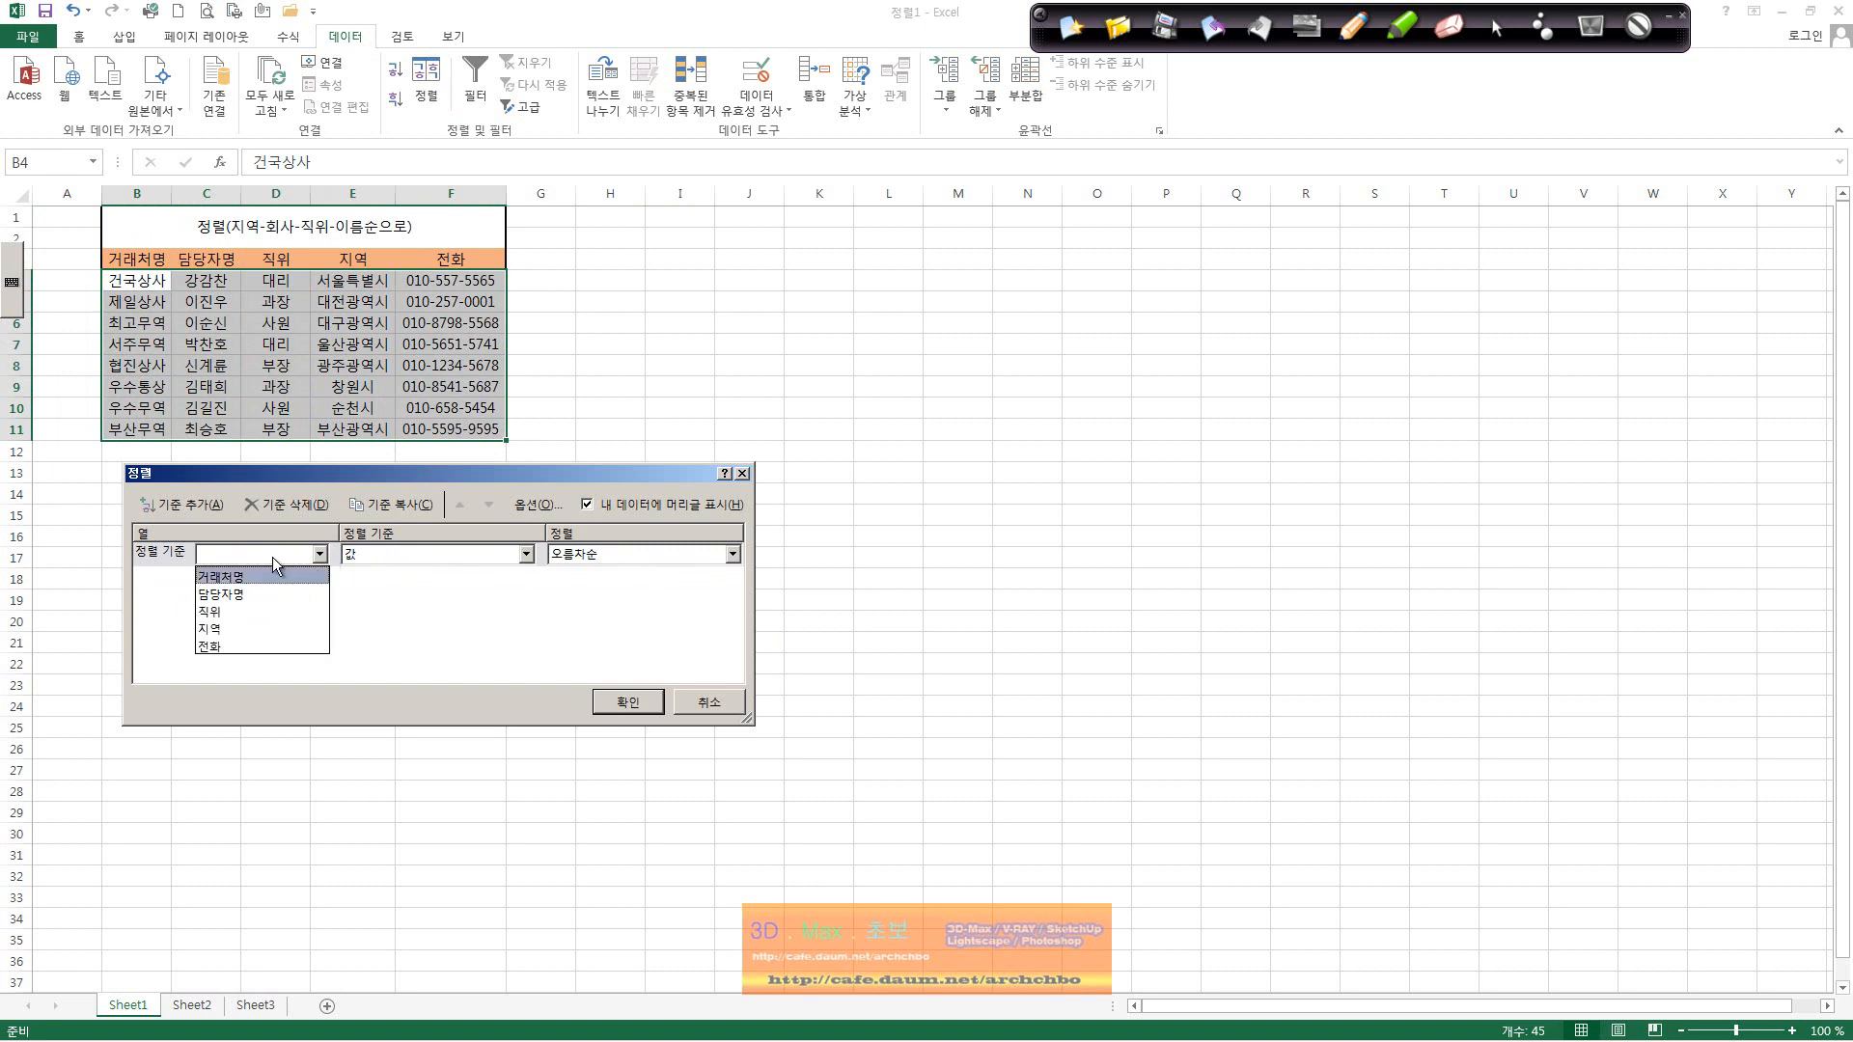
{"action": "left_click", "coordinate": [707, 702]}
{"action": "left_click", "coordinate": [199, 280]}
{"action": "left_click", "coordinate": [136, 280]}
{"action": "left_click", "coordinate": [136, 259]}
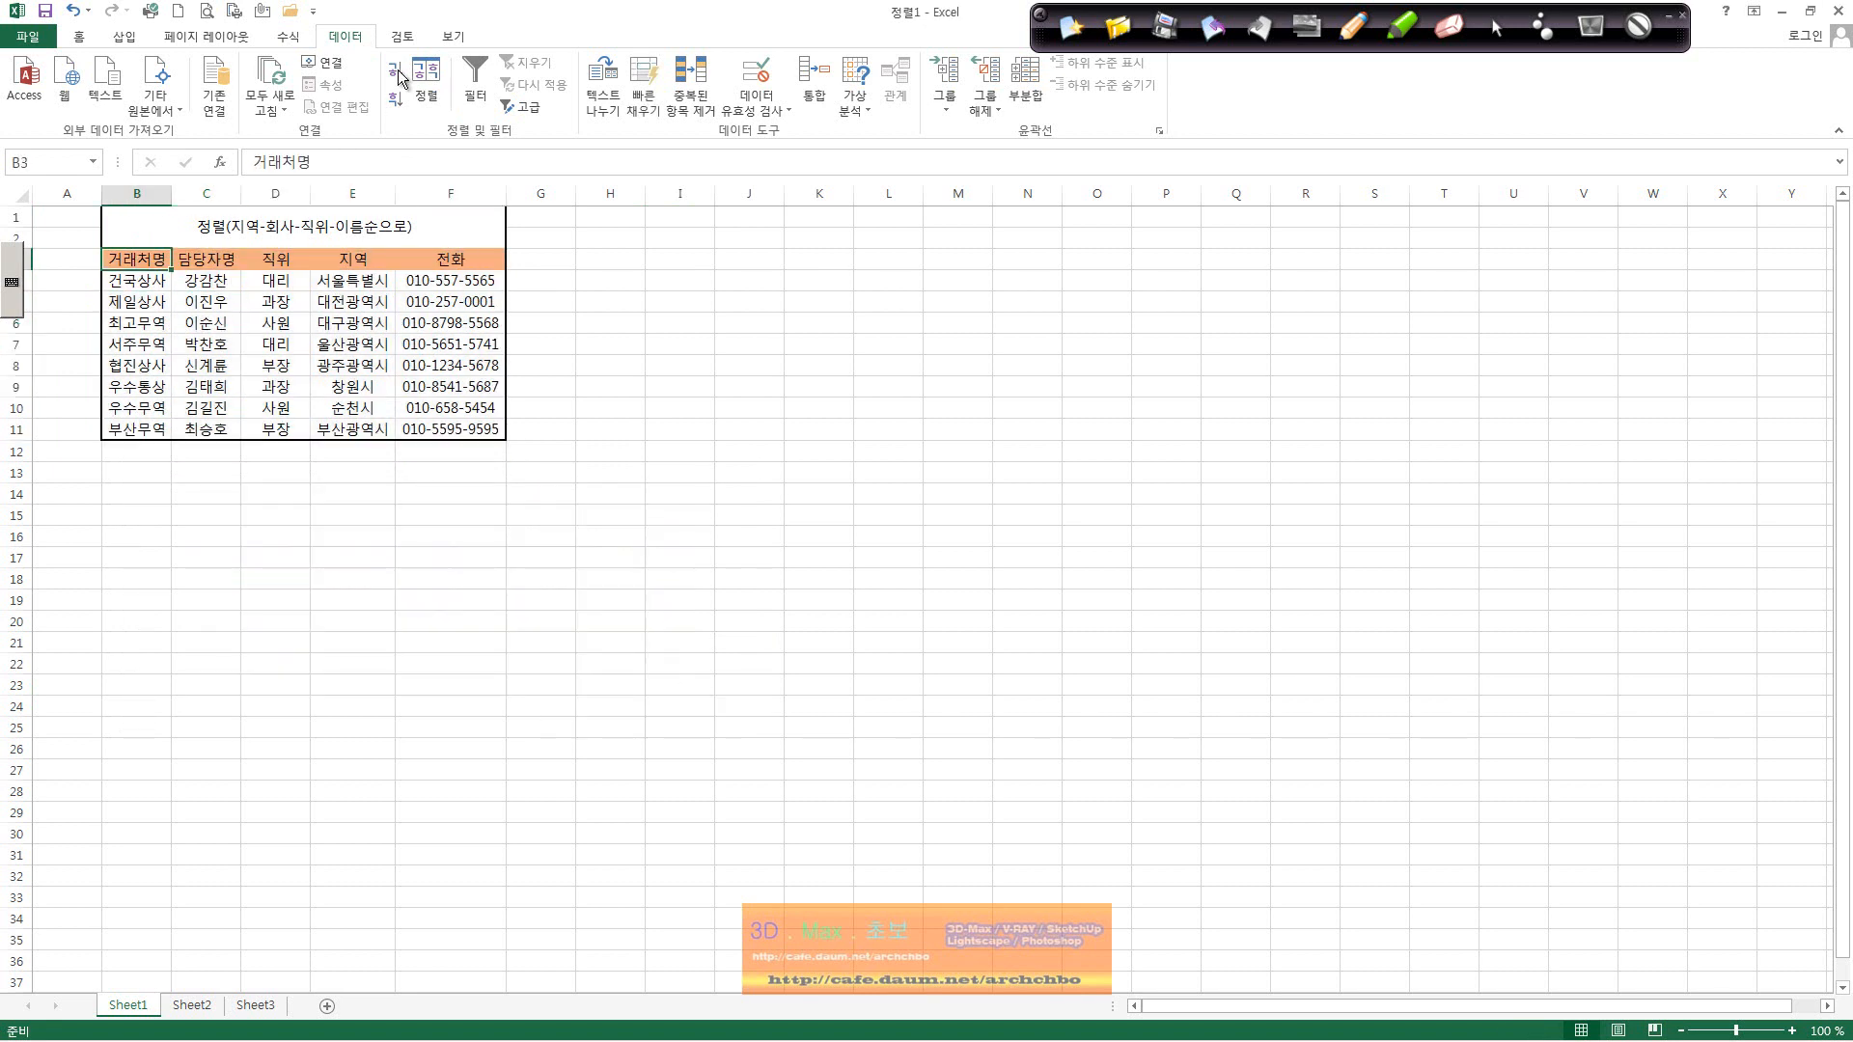
{"action": "left_click", "coordinate": [426, 82]}
{"action": "left_click", "coordinate": [320, 554]}
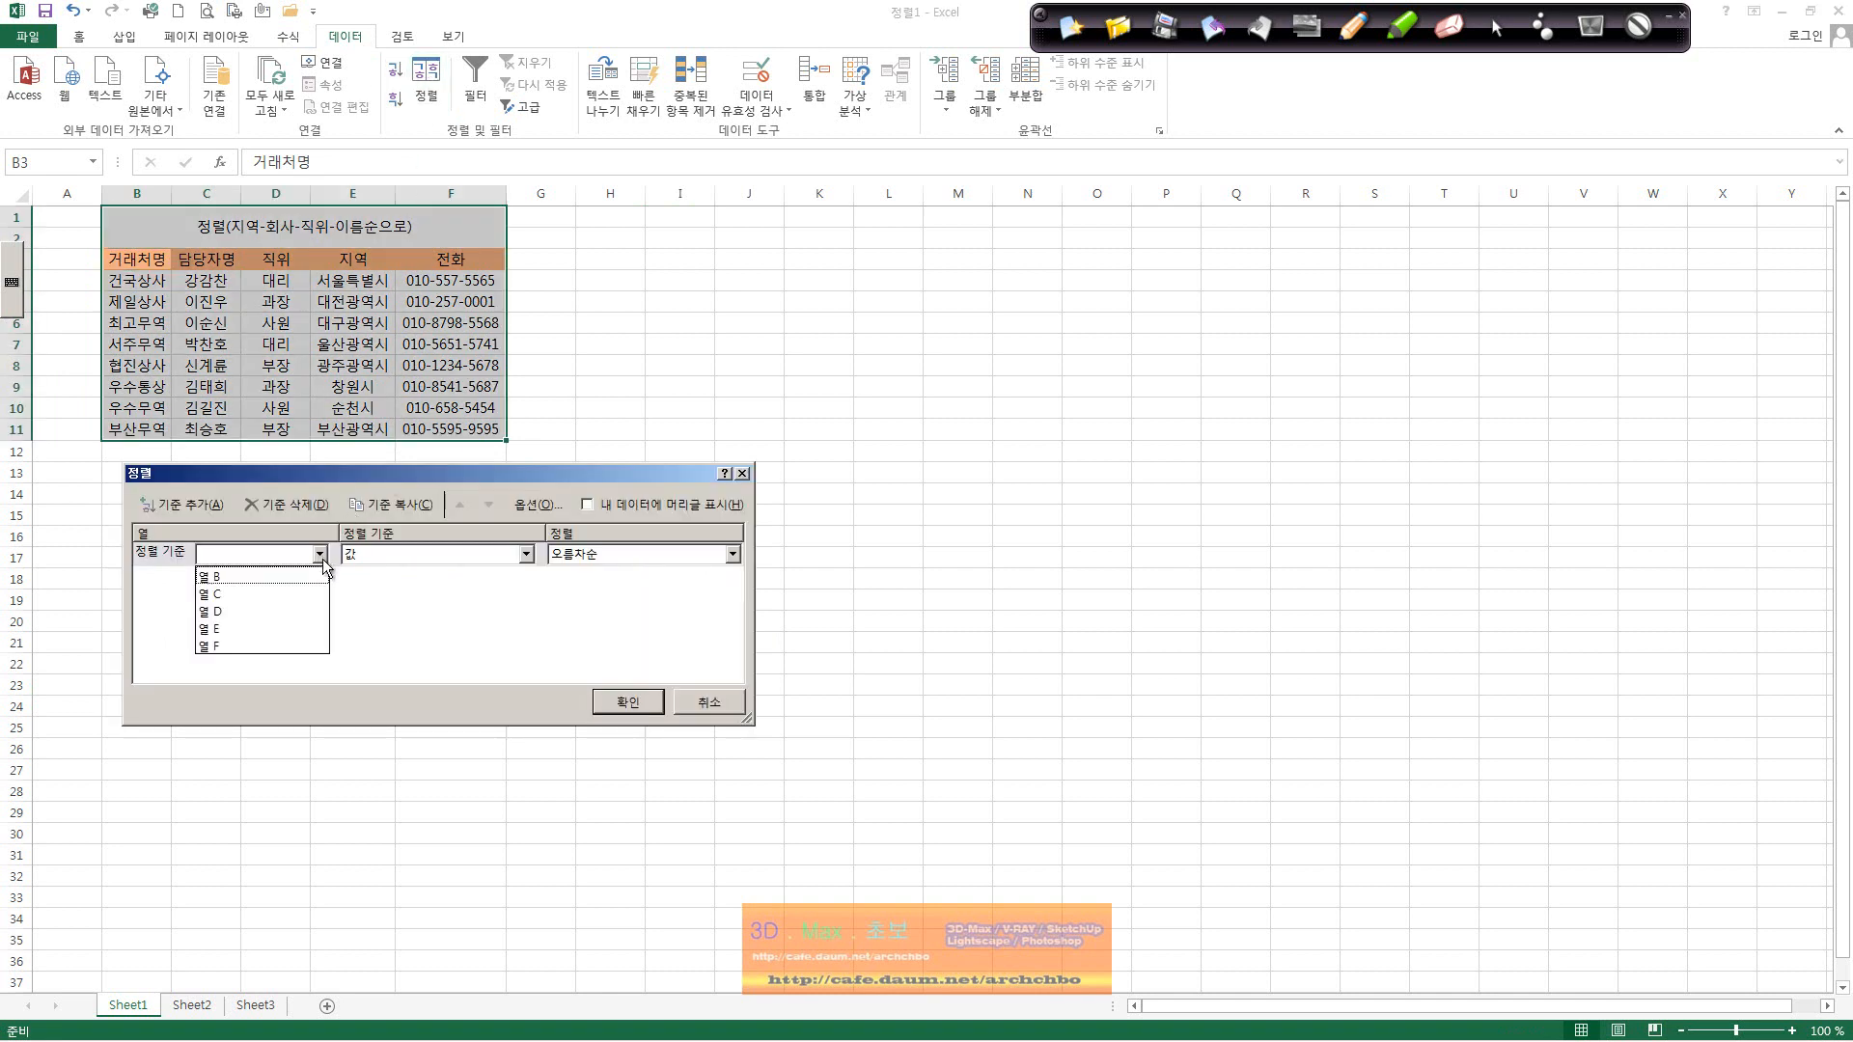
{"action": "left_click", "coordinate": [708, 702]}
{"action": "left_click", "coordinate": [709, 703]}
{"action": "left_click", "coordinate": [137, 323]}
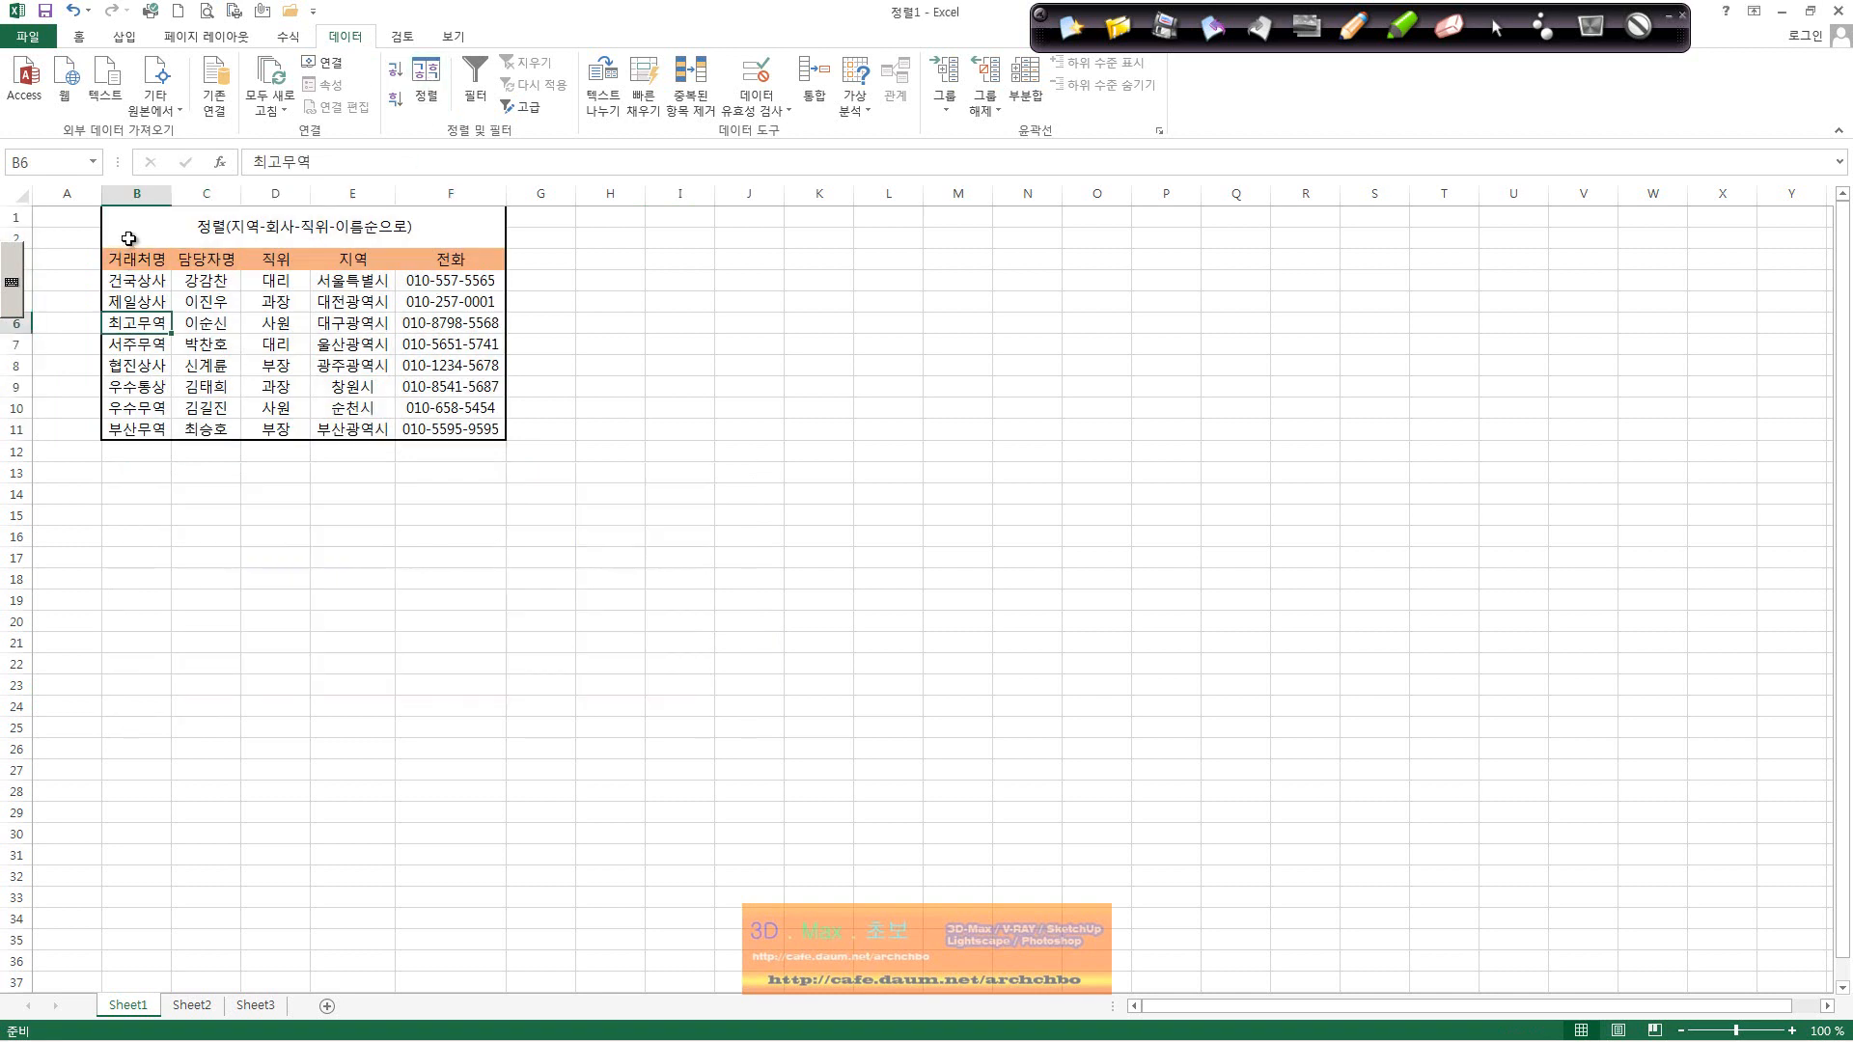
{"action": "left_click_drag", "start_coordinate": [137, 279], "coordinate": [463, 430]}
Step: Set 지역 as the first sort key on cell values (값, 오름차순) and add a second level
{"action": "left_click", "coordinate": [426, 82]}
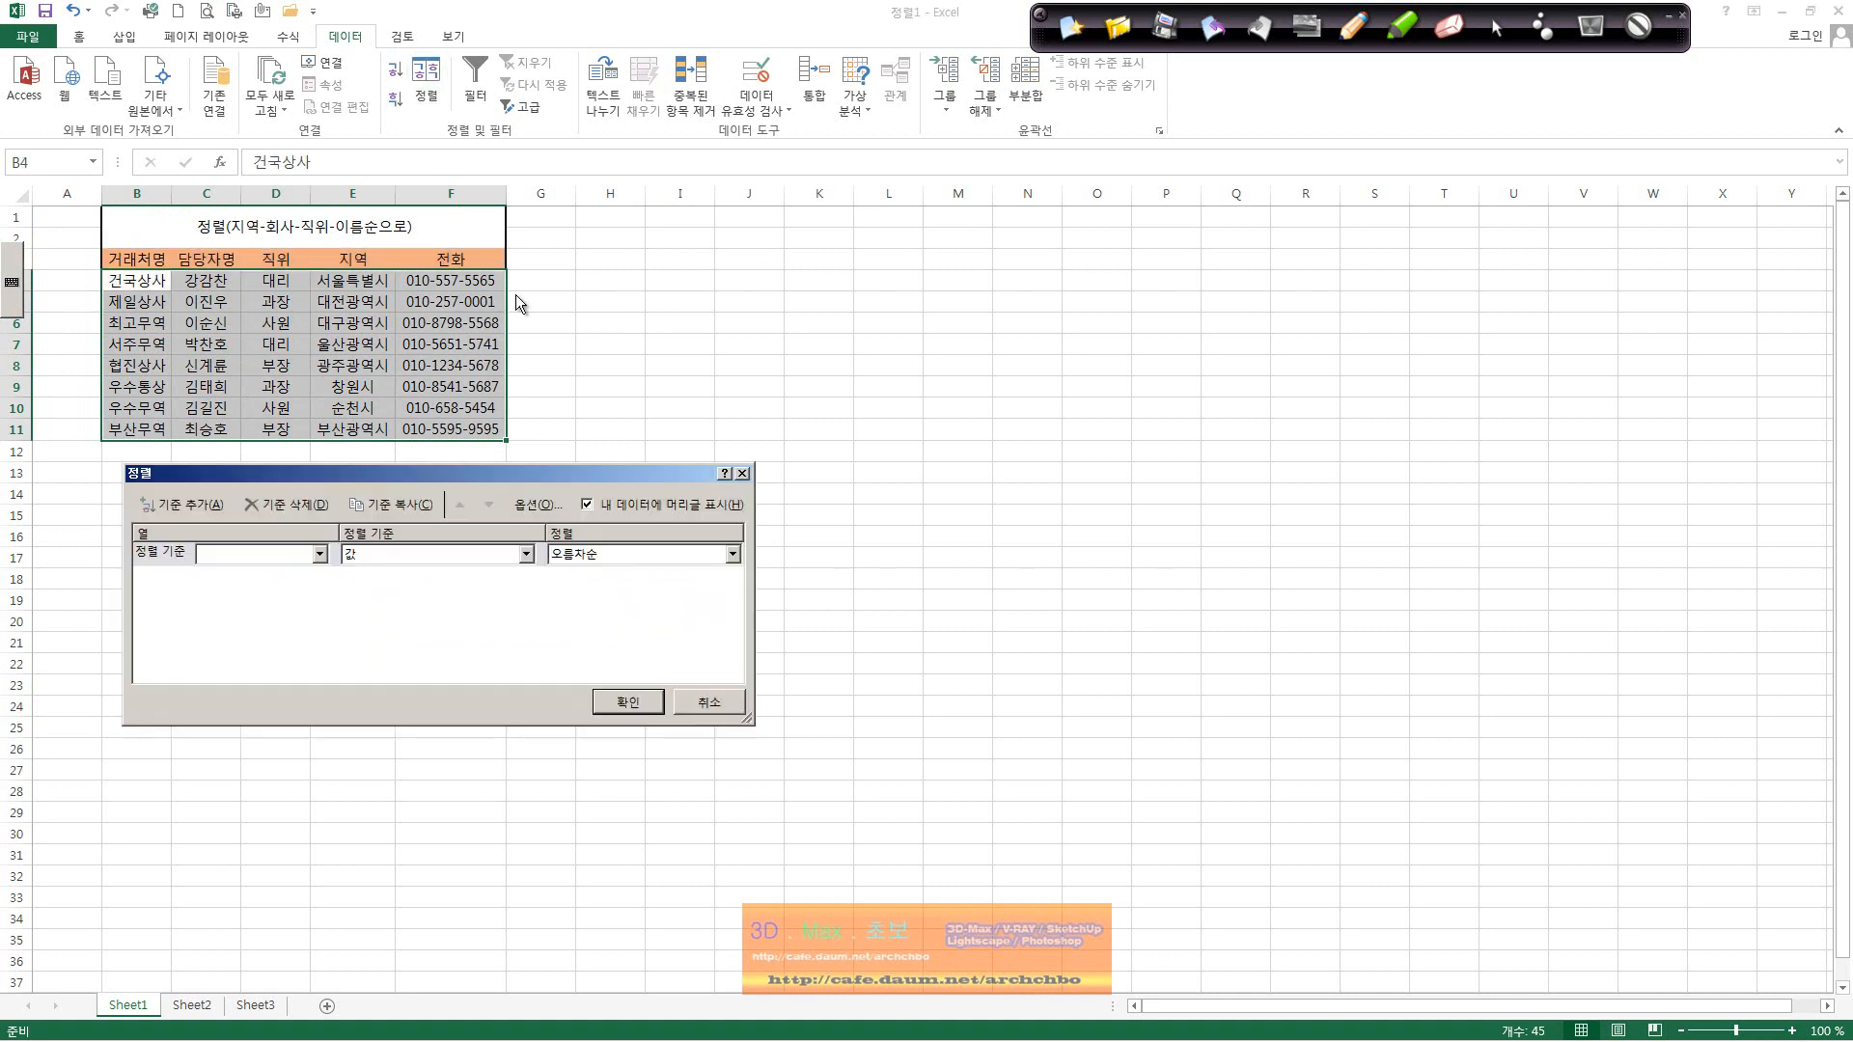
{"action": "left_click", "coordinate": [319, 554]}
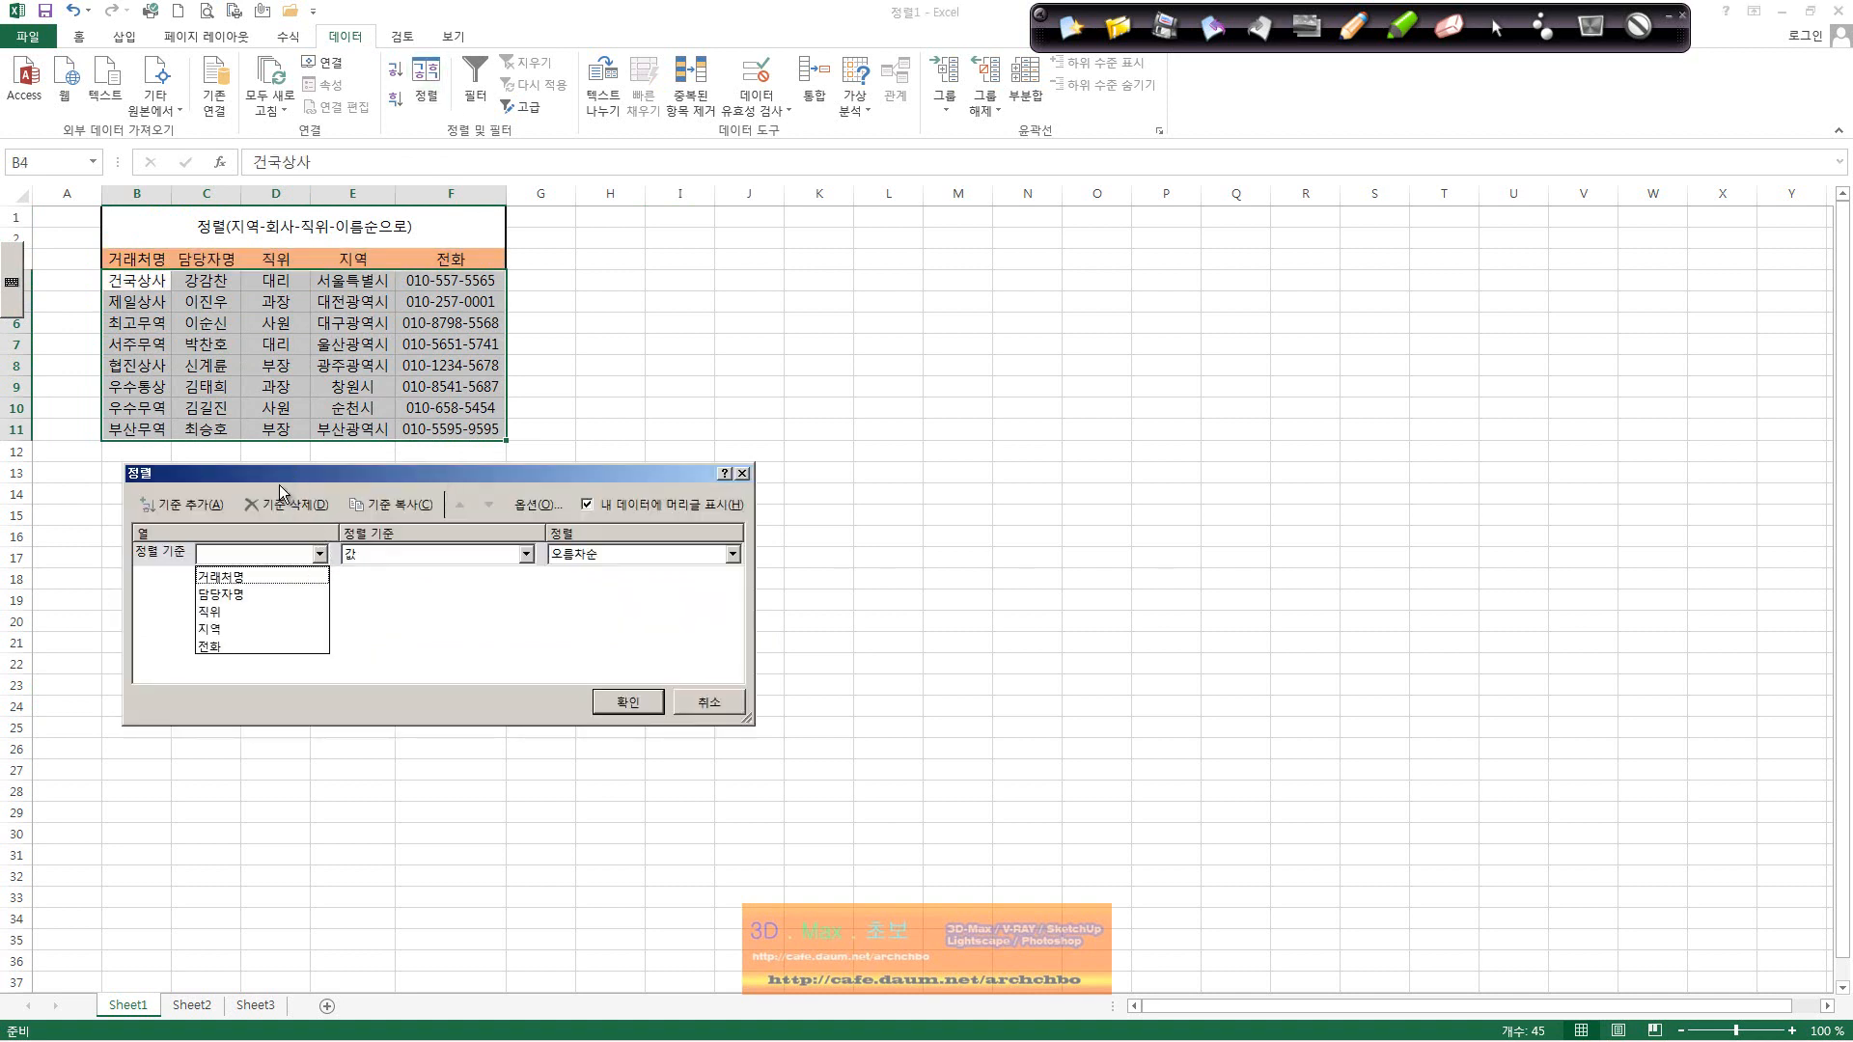
{"action": "left_click", "coordinate": [278, 629]}
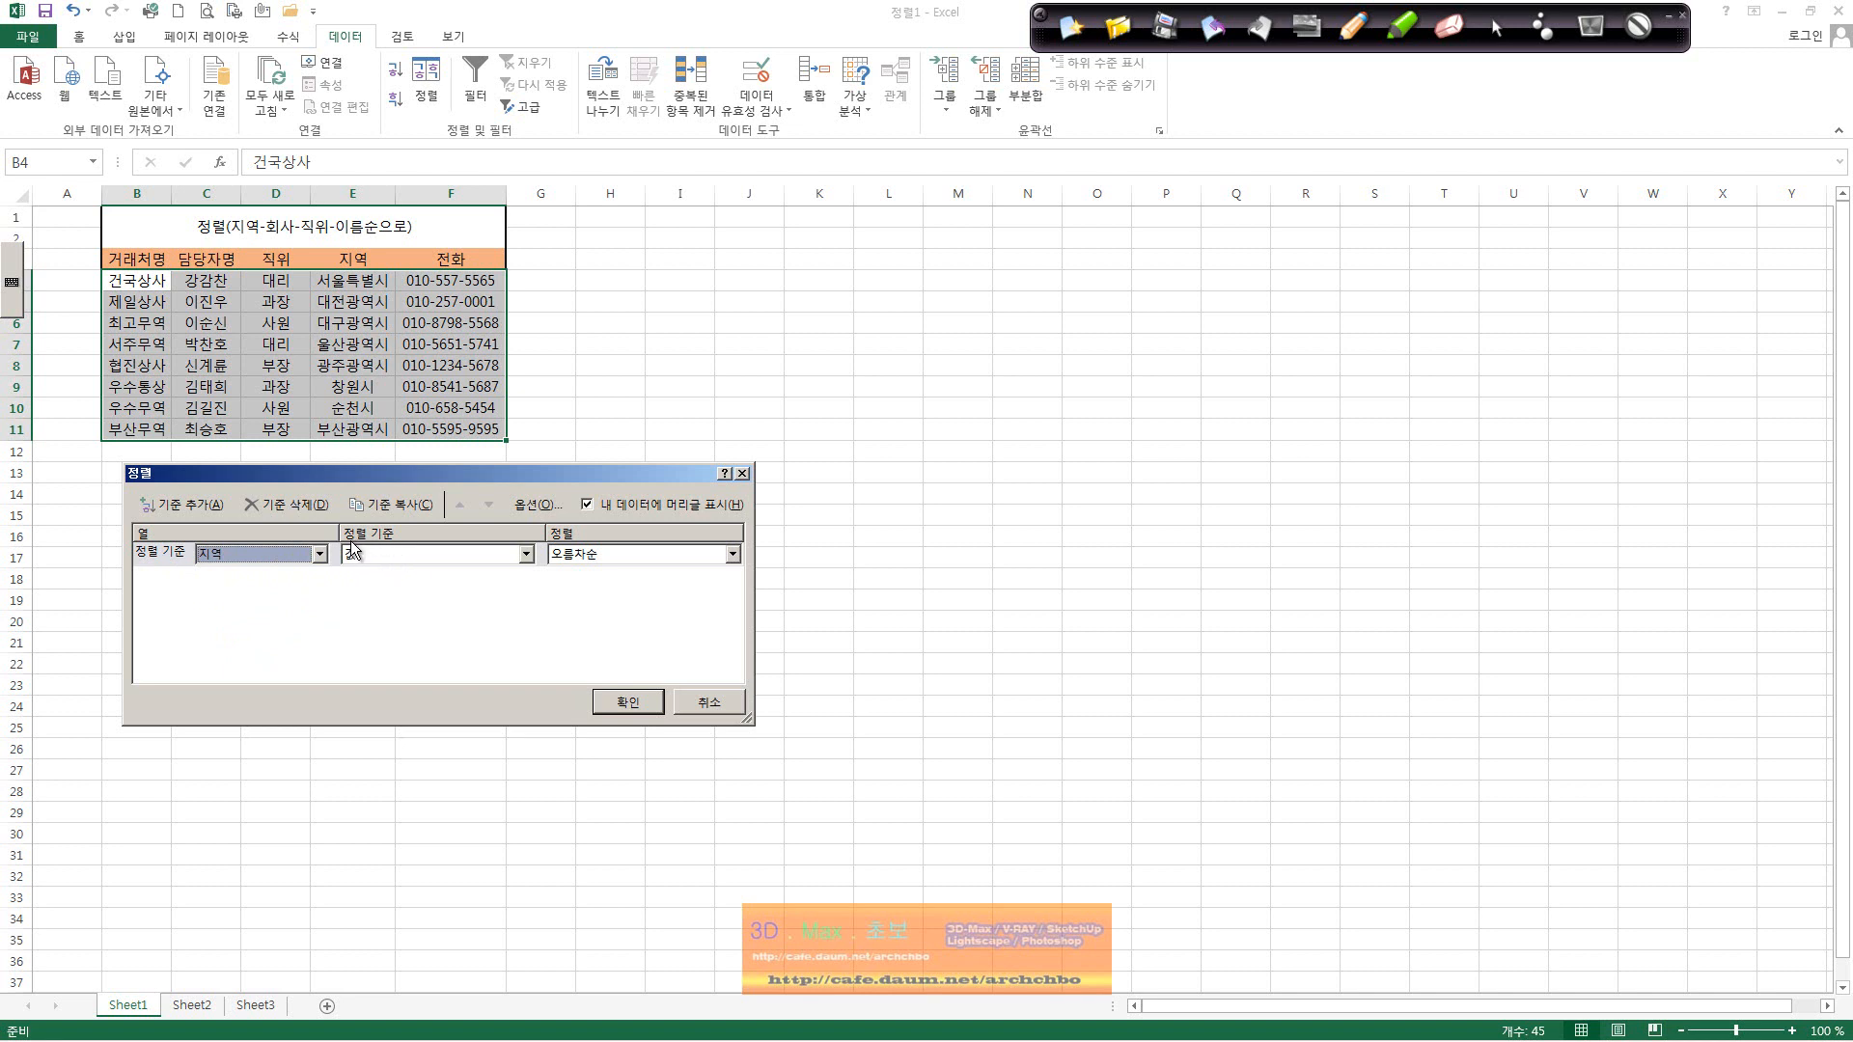
{"action": "left_click", "coordinate": [478, 556]}
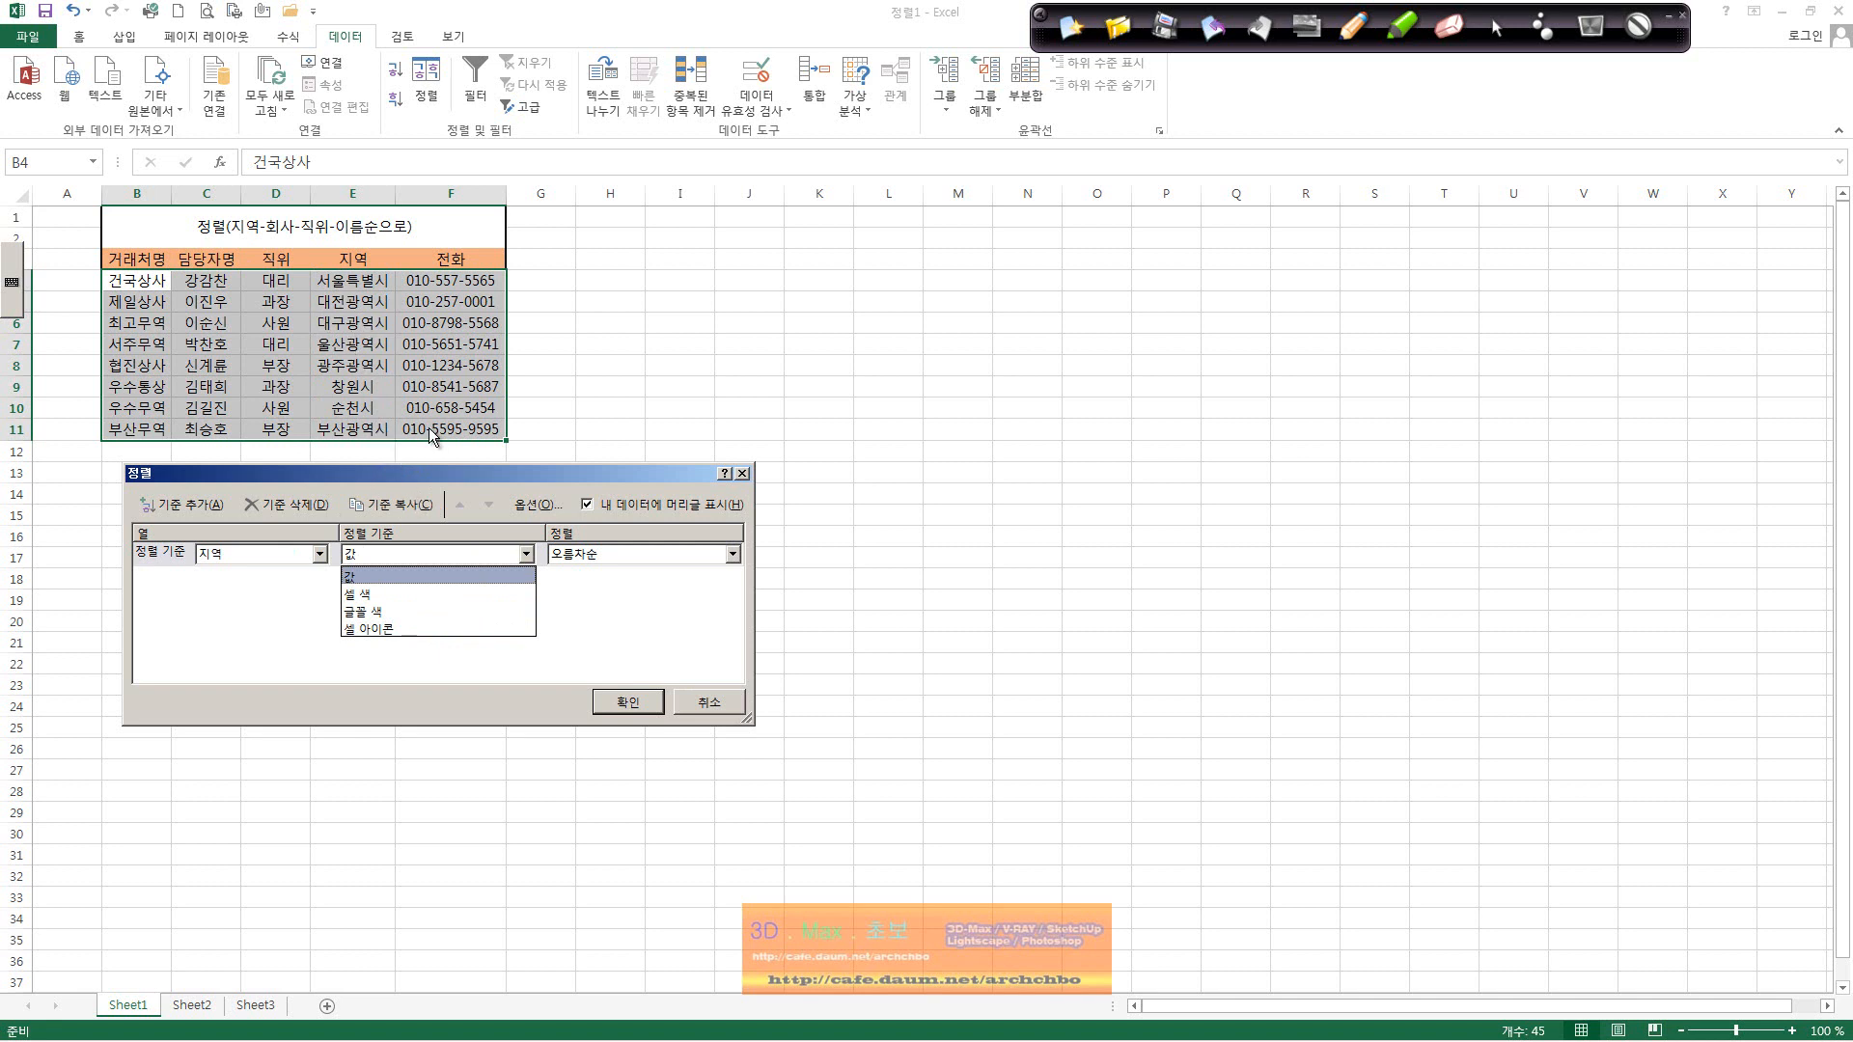
{"action": "left_click", "coordinate": [391, 574]}
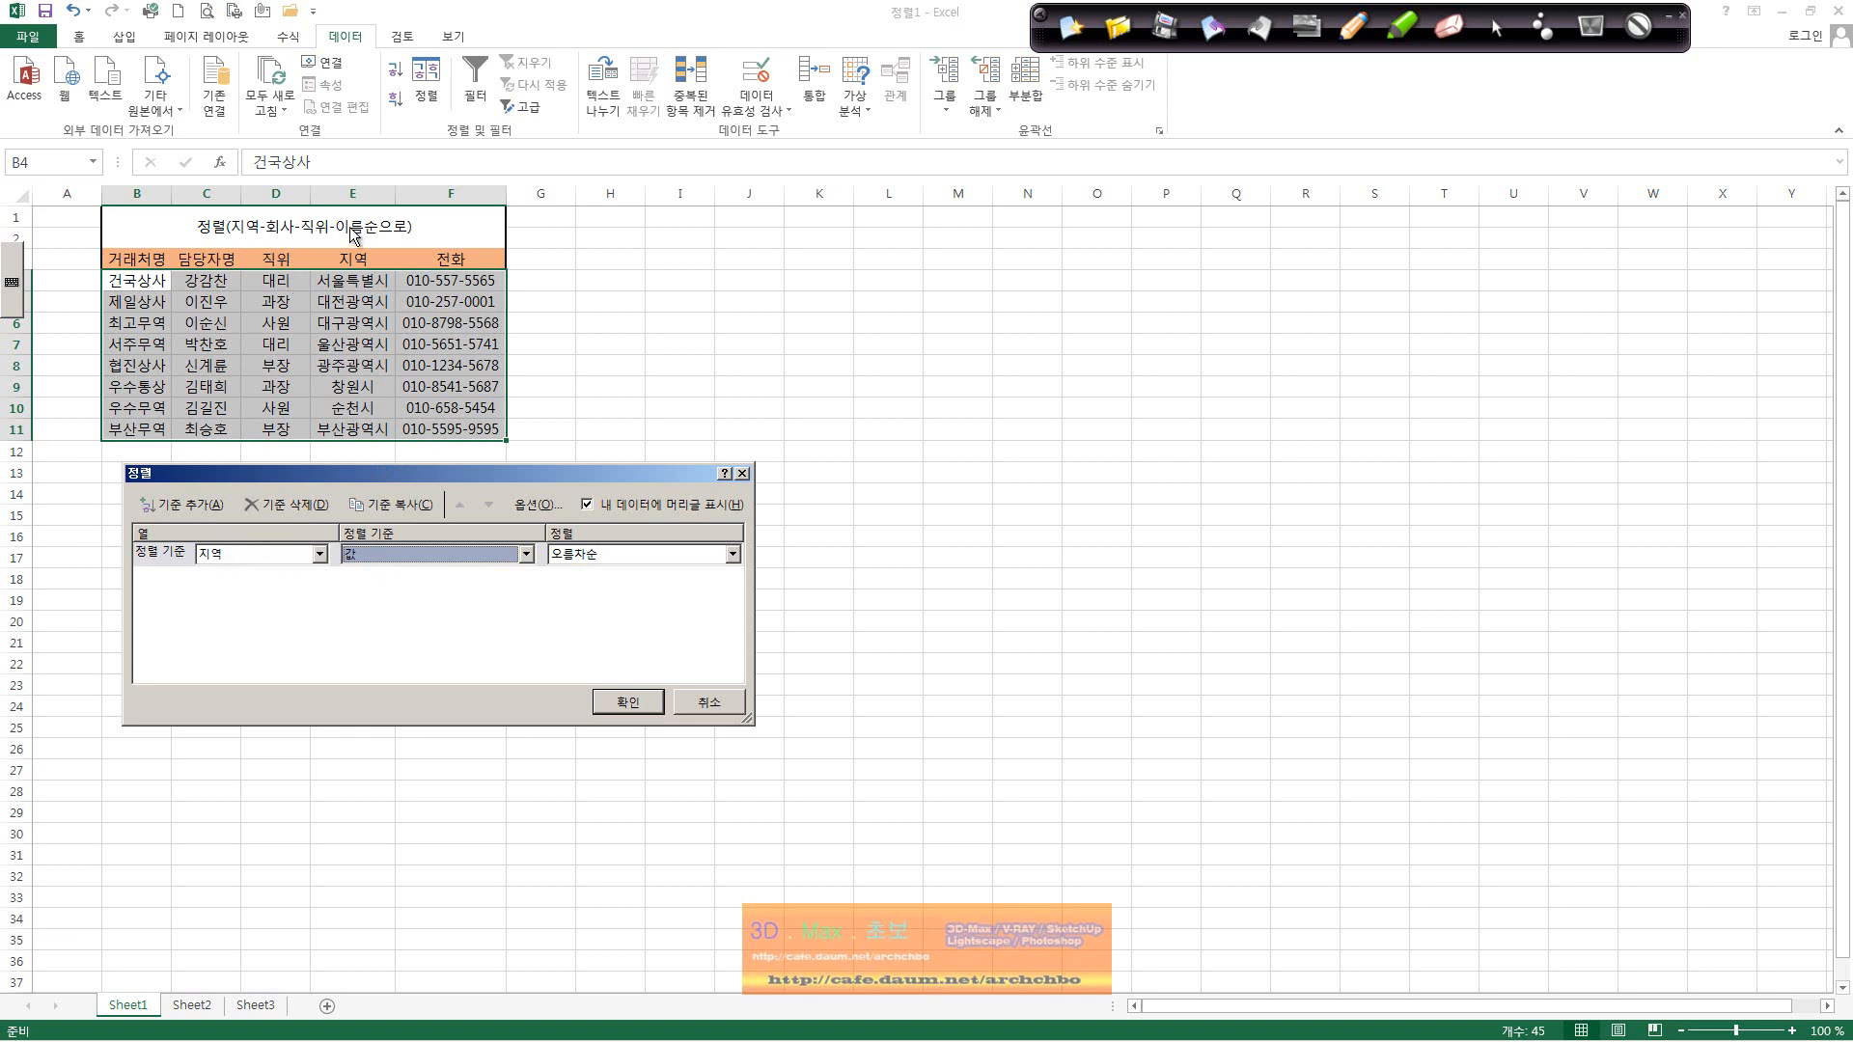
{"action": "left_click", "coordinate": [198, 506]}
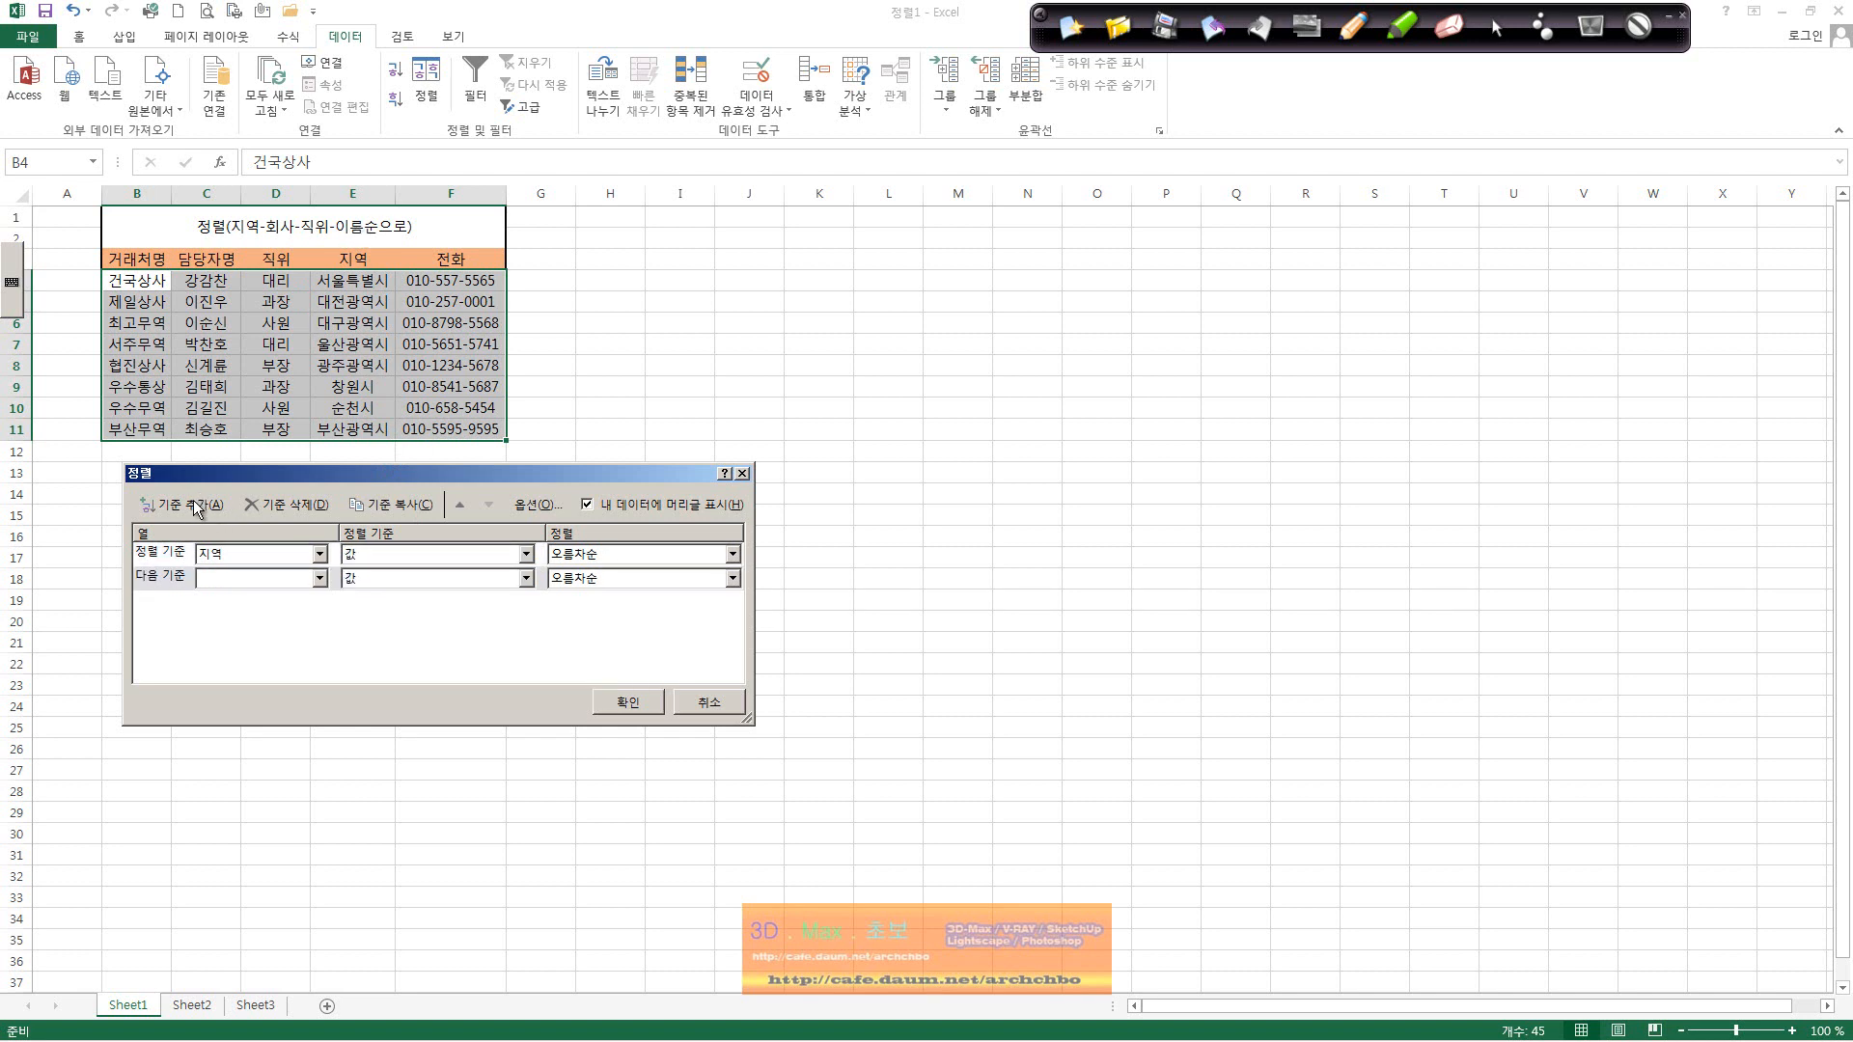
Step: Add two more levels, set Then by to 거래처명, 직위 and 담당자명, and apply the sort
{"action": "left_click", "coordinate": [197, 508]}
{"action": "left_click", "coordinate": [204, 508]}
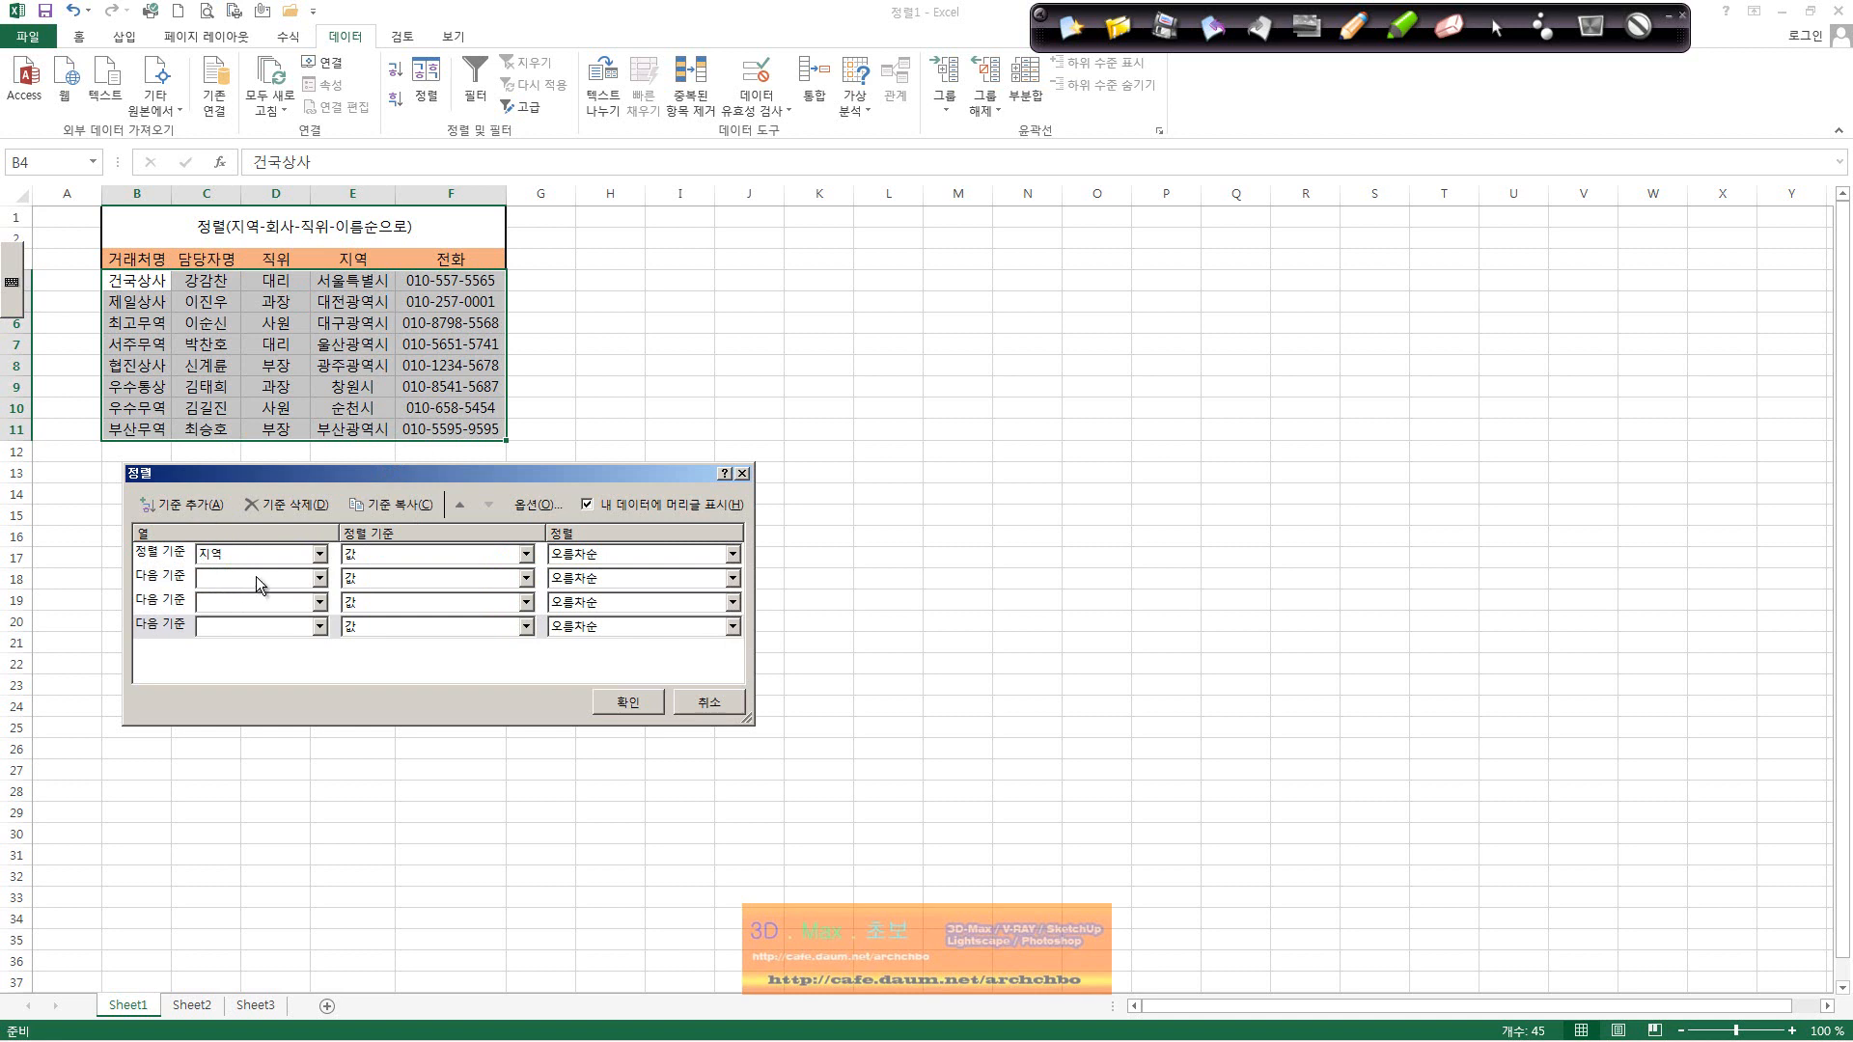
{"action": "left_click", "coordinate": [319, 577]}
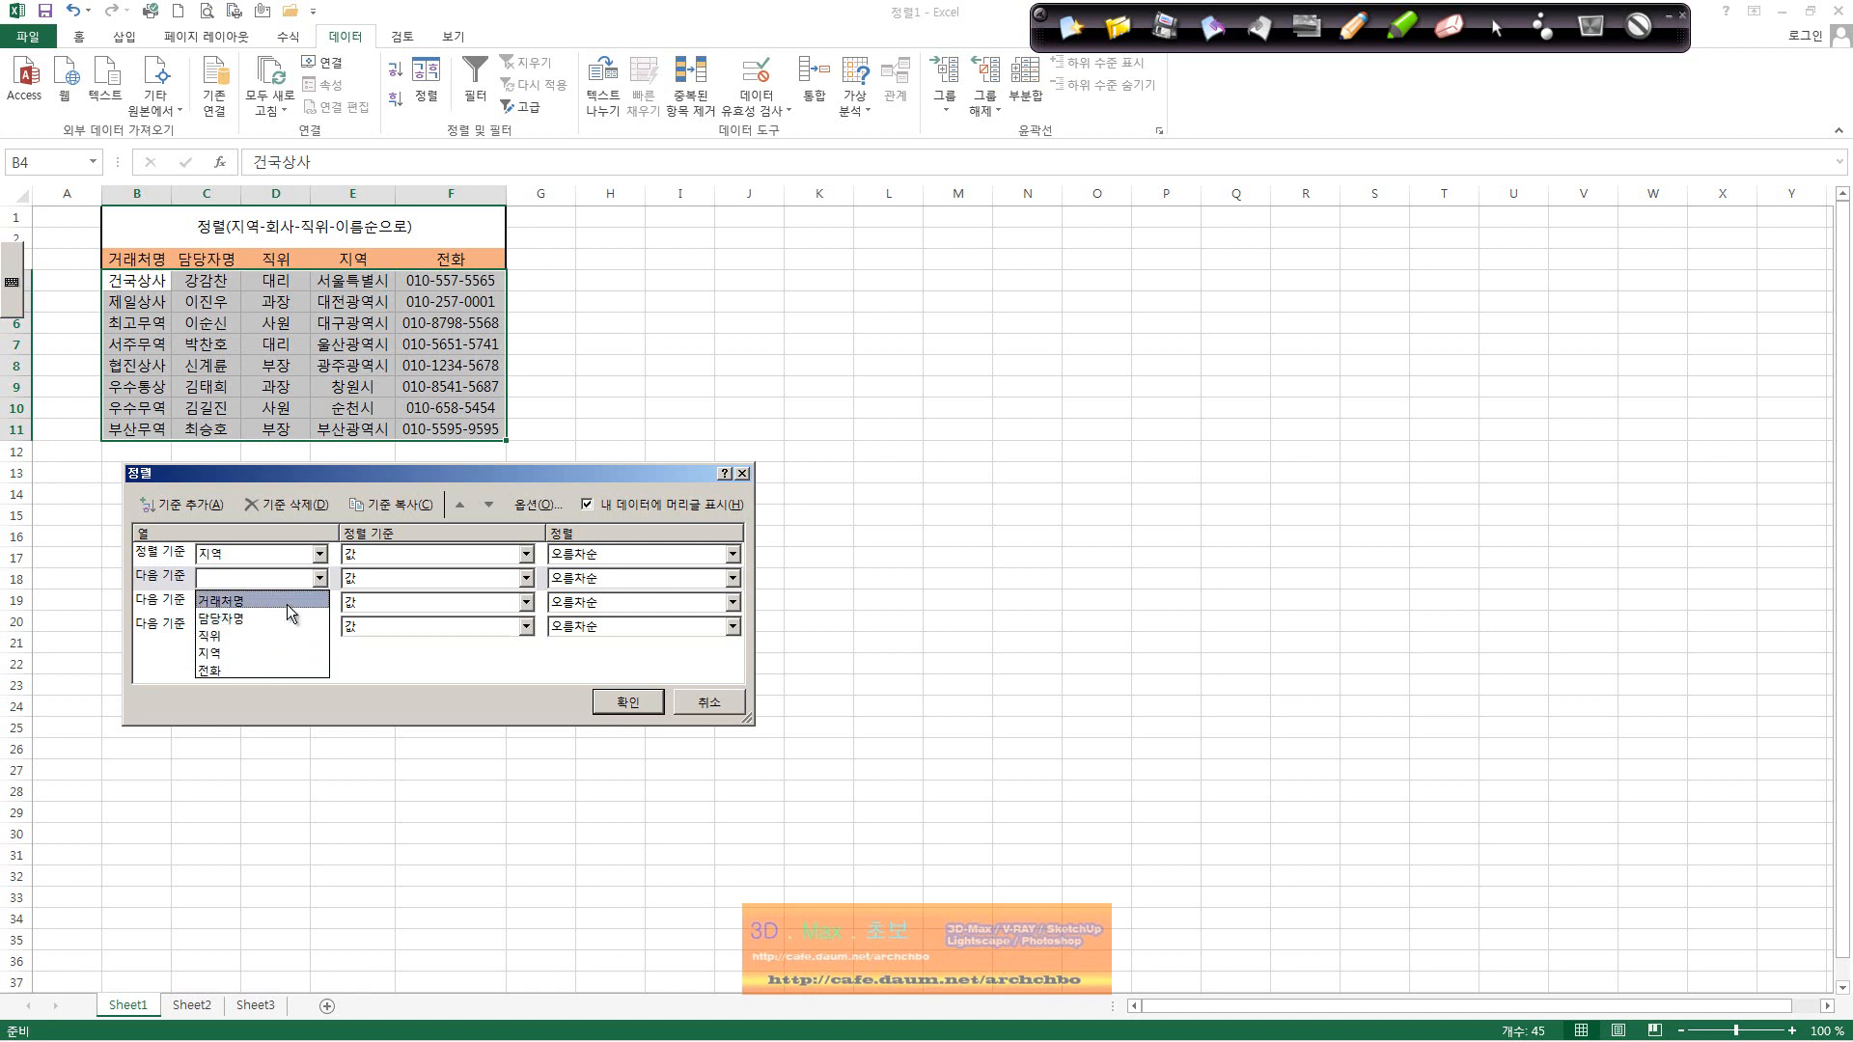
{"action": "left_click", "coordinate": [286, 602]}
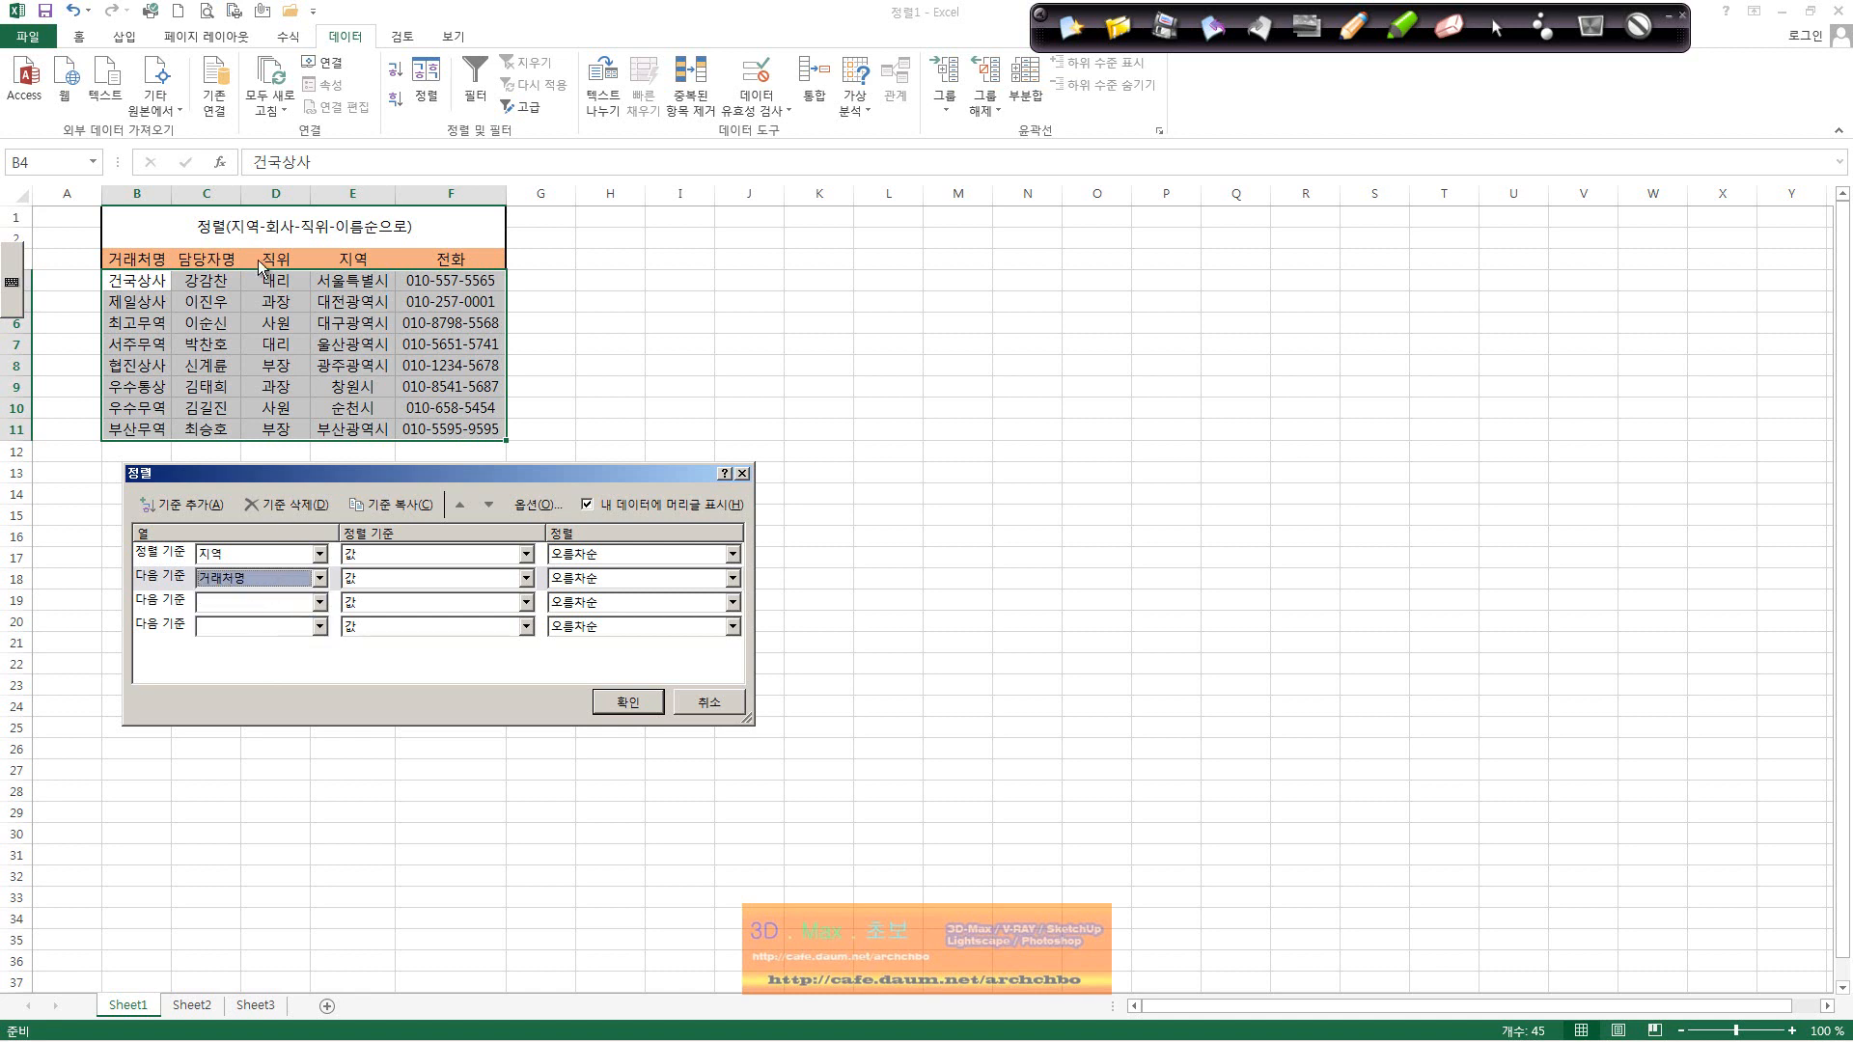
{"action": "left_click", "coordinate": [261, 598]}
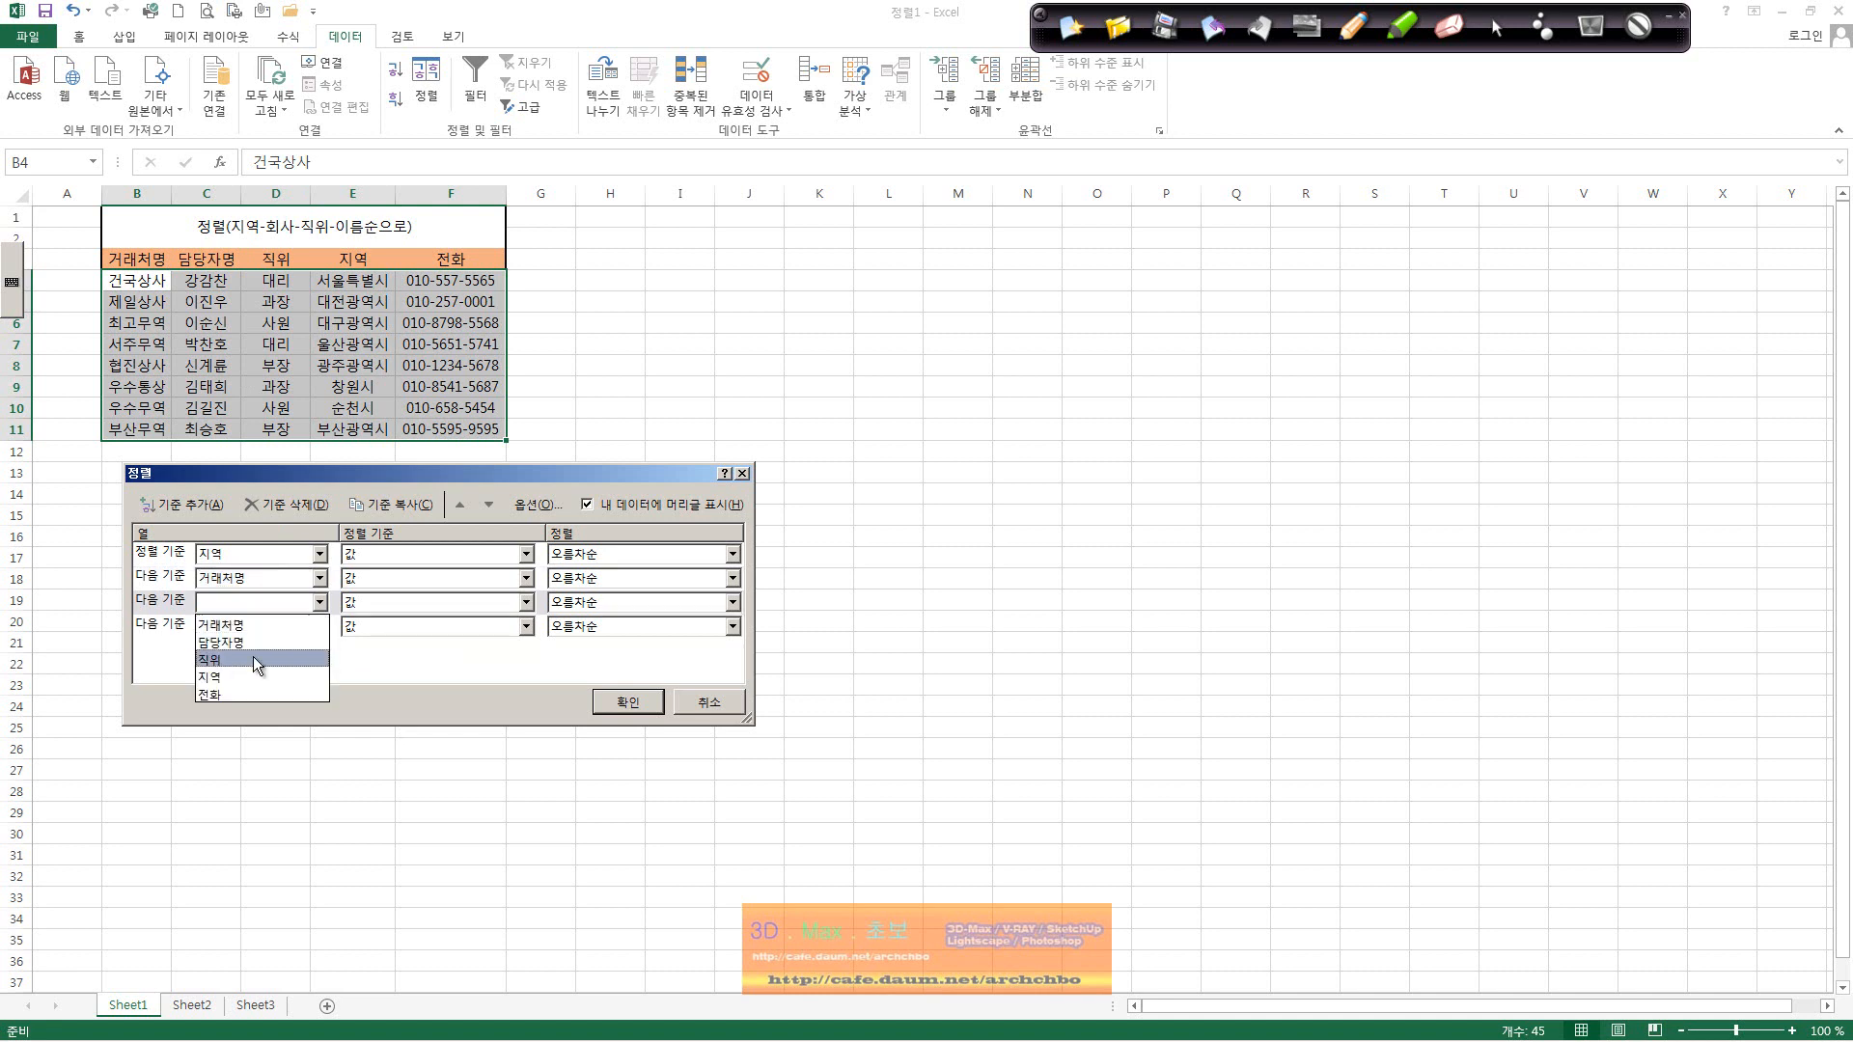
{"action": "left_click", "coordinate": [253, 656]}
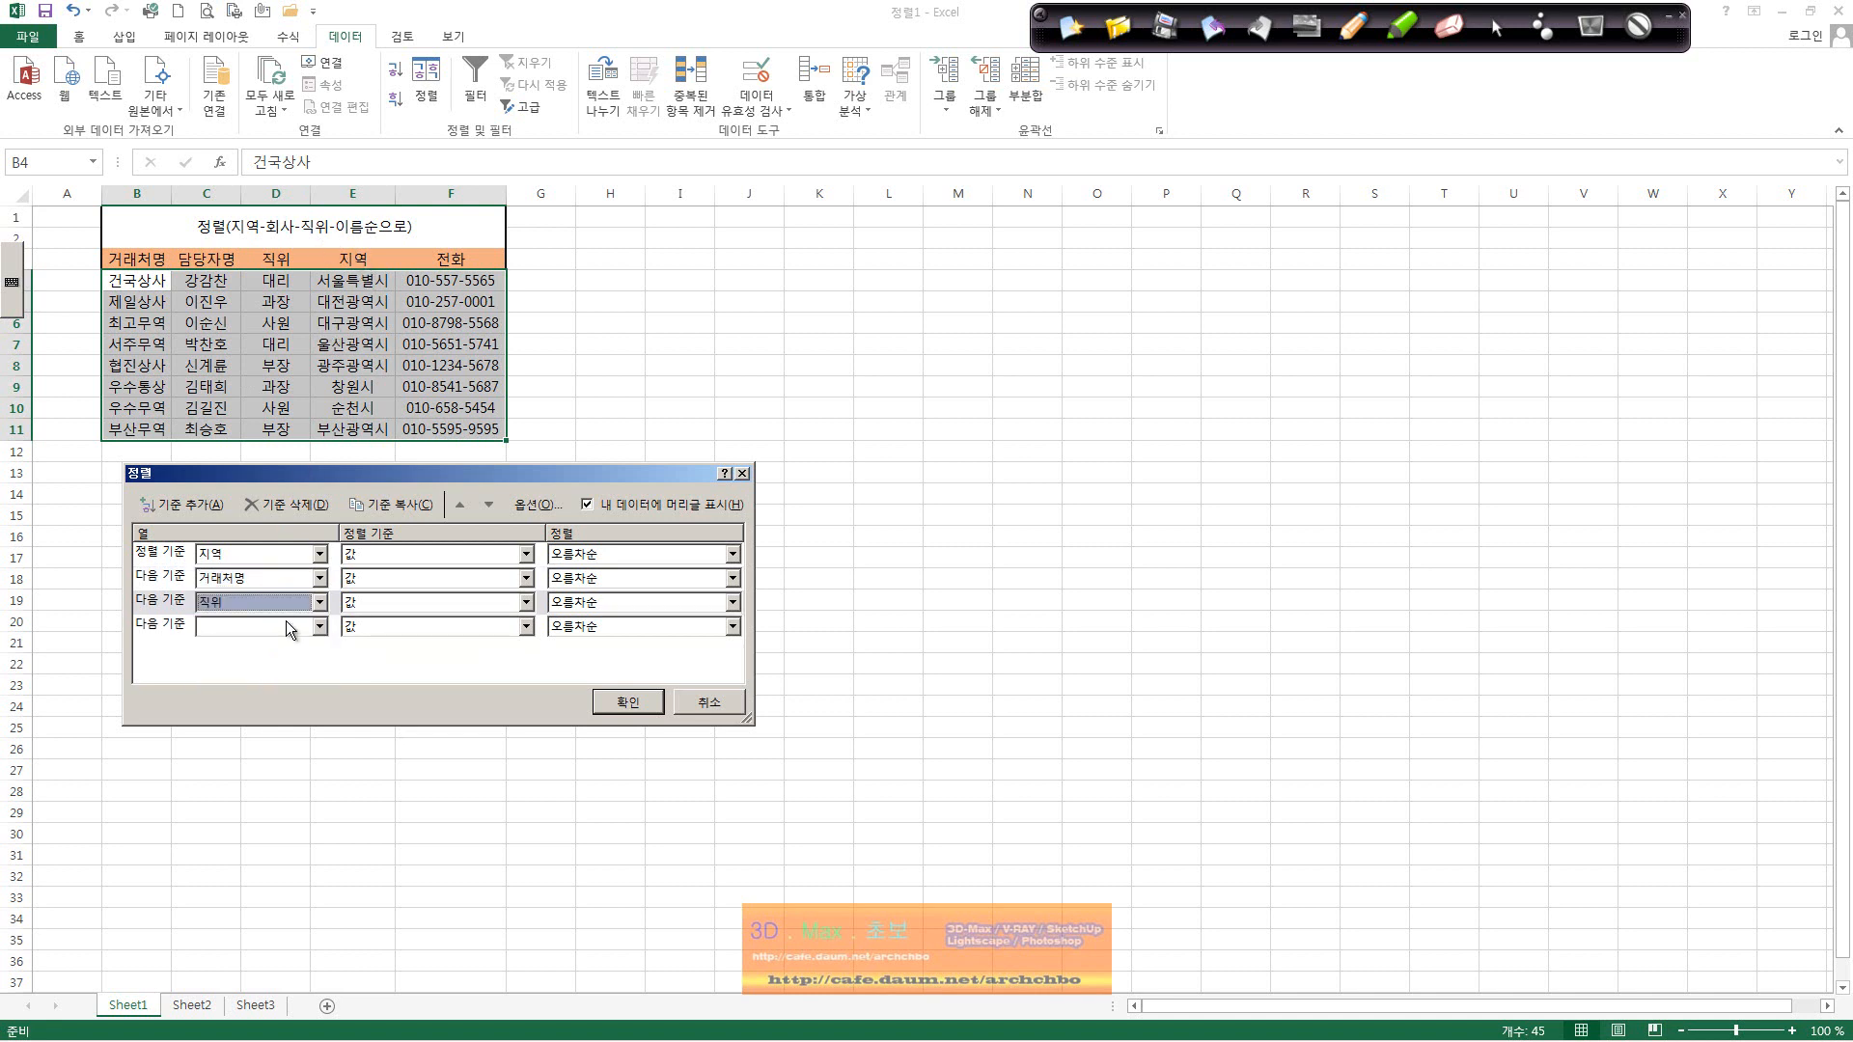
{"action": "left_click", "coordinate": [286, 624]}
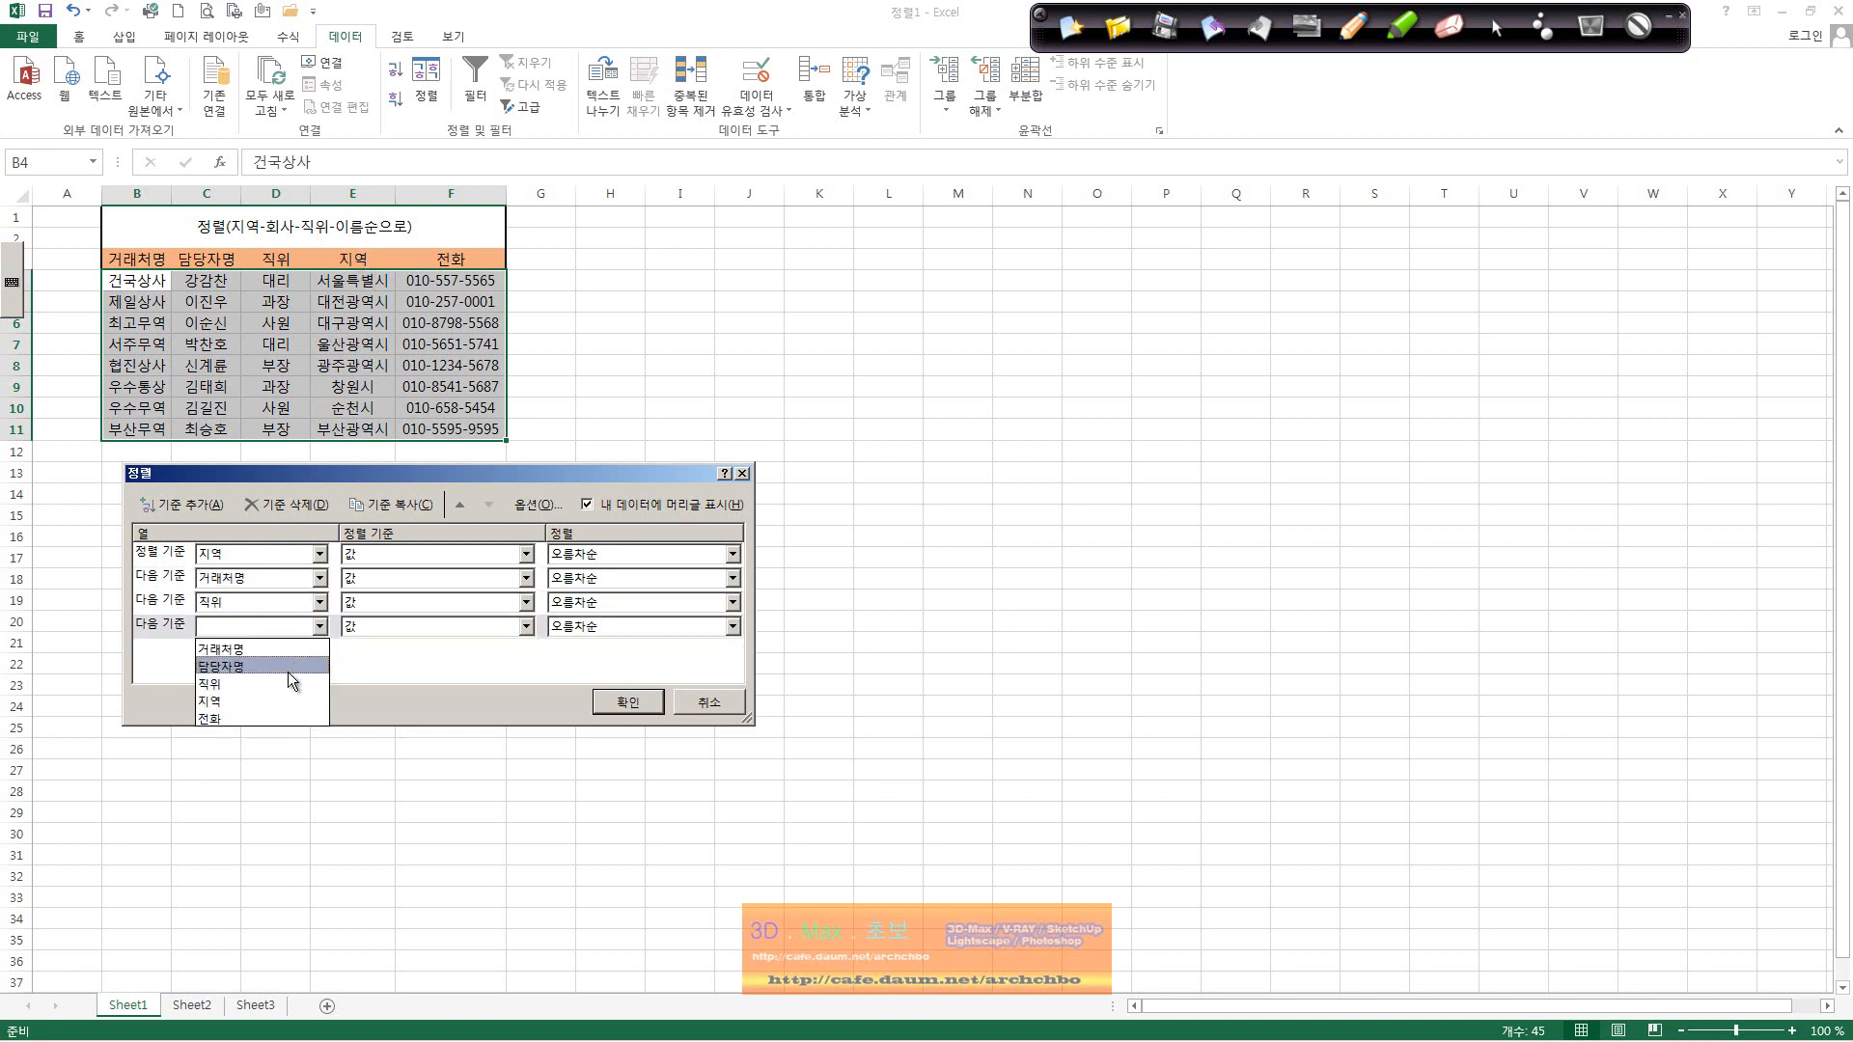
{"action": "left_click", "coordinate": [290, 668]}
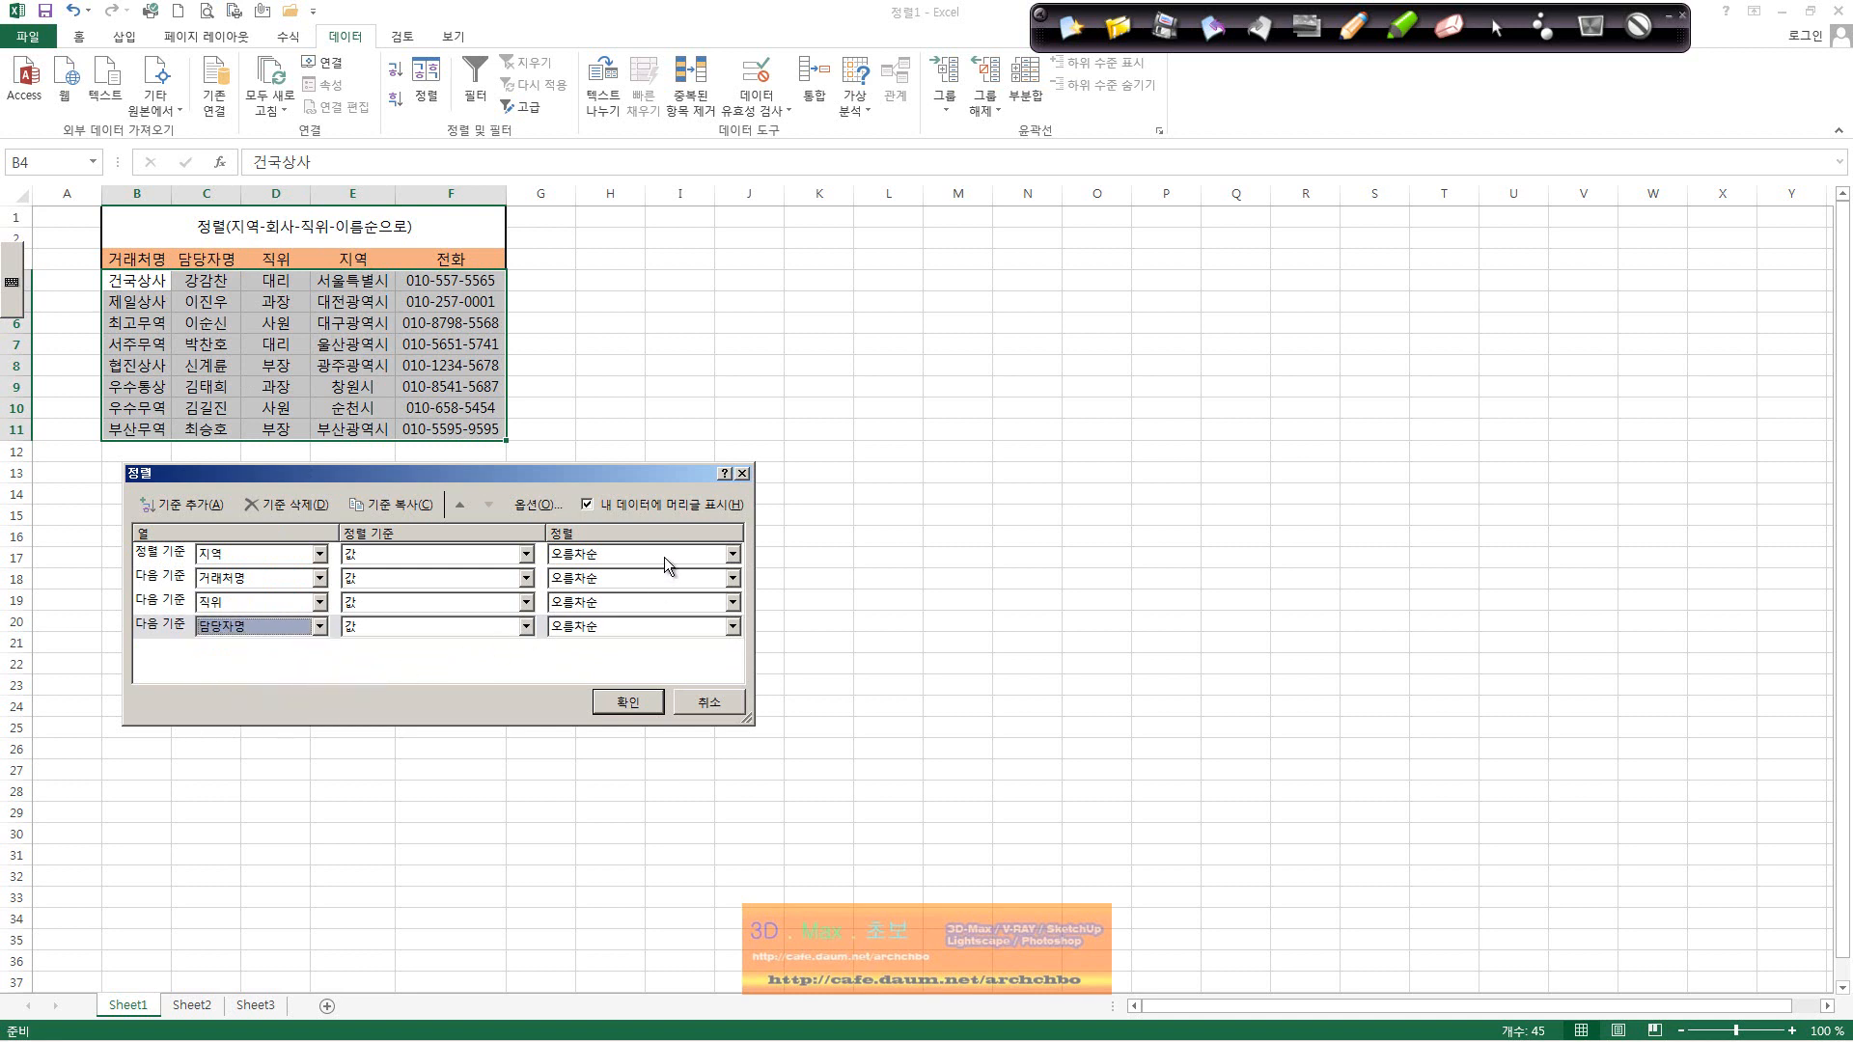
{"action": "left_click", "coordinate": [641, 709]}
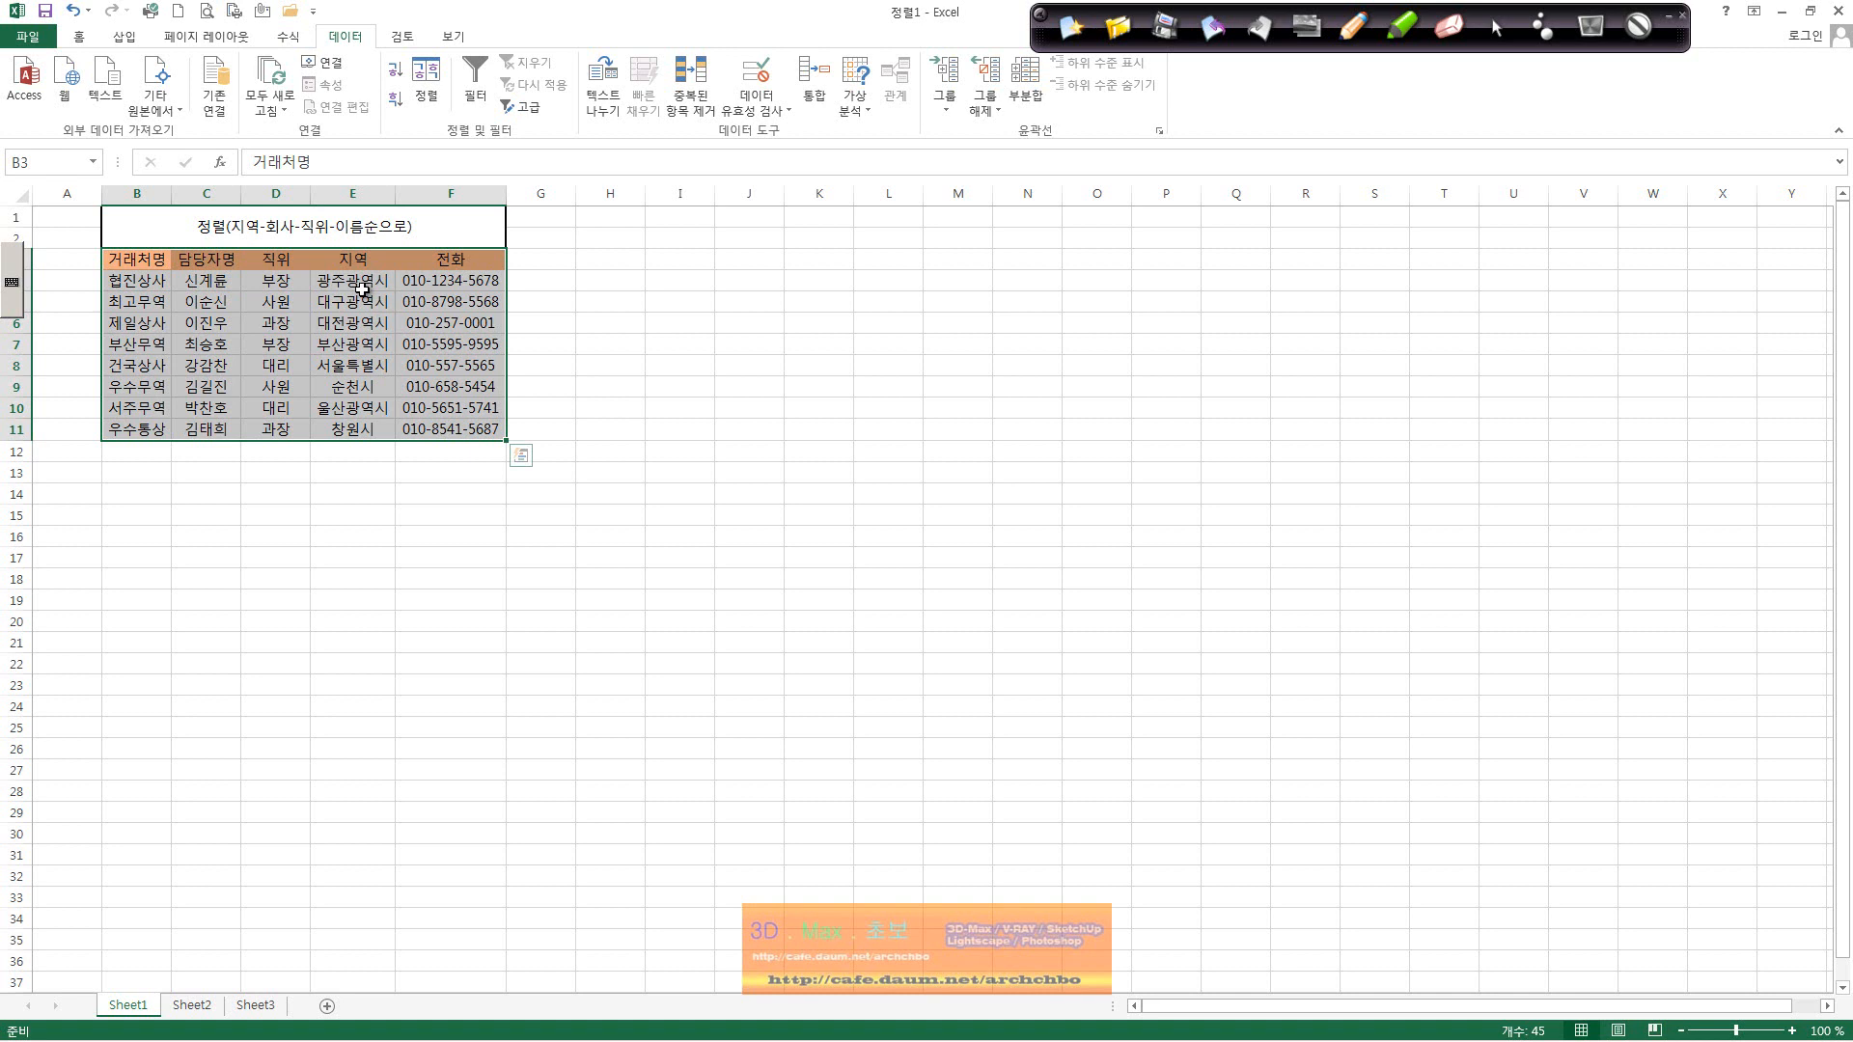
Step: Handwrite a red note on ascending ㄱㄴㄷ order and circle the title and 거래처명 header
{"action": "left_click", "coordinate": [1363, 32]}
{"action": "mouse_move", "coordinate": [633, 257]}
{"action": "left_mouse_down"}
{"action": "mouse_move", "coordinate": [697, 274]}
{"action": "mouse_move", "coordinate": [811, 252]}
{"action": "mouse_move", "coordinate": [938, 263]}
{"action": "mouse_move", "coordinate": [1054, 254]}
{"action": "mouse_move", "coordinate": [1078, 234]}
{"action": "mouse_move", "coordinate": [1206, 263]}
{"action": "mouse_move", "coordinate": [1330, 249]}
{"action": "mouse_move", "coordinate": [1336, 275]}
{"action": "left_mouse_up"}
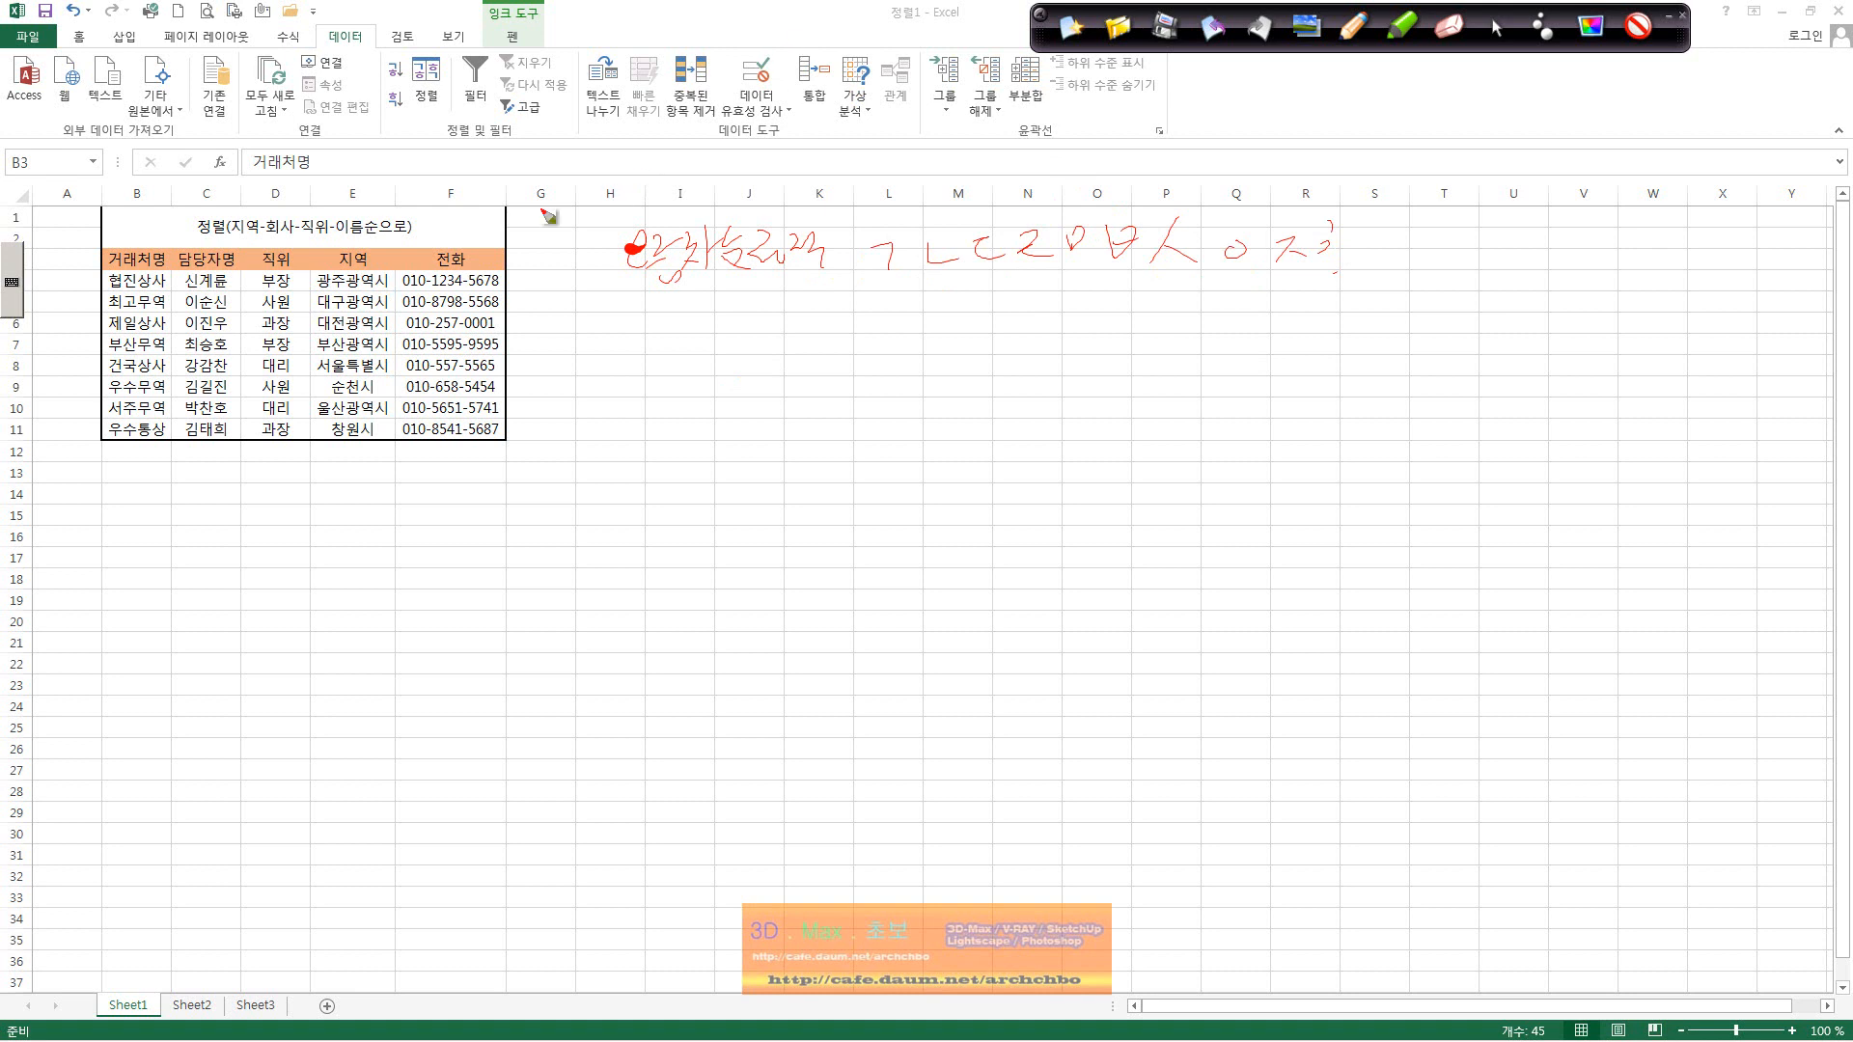
{"action": "left_click_drag", "start_coordinate": [253, 217], "coordinate": [255, 237]}
{"action": "mouse_move", "coordinate": [166, 280]}
{"action": "left_mouse_down"}
{"action": "mouse_move", "coordinate": [93, 249]}
{"action": "mouse_move", "coordinate": [171, 230]}
{"action": "left_mouse_up"}
{"action": "mouse_move", "coordinate": [150, 302]}
{"action": "left_mouse_down"}
{"action": "mouse_move", "coordinate": [98, 287]}
{"action": "mouse_move", "coordinate": [152, 282]}
{"action": "left_mouse_up"}
Step: Exit the pen, select the whole table with Ctrl+A, and reopen the Sort dialog
{"action": "left_click", "coordinate": [1590, 26]}
{"action": "key", "text": "ctrl+a"}
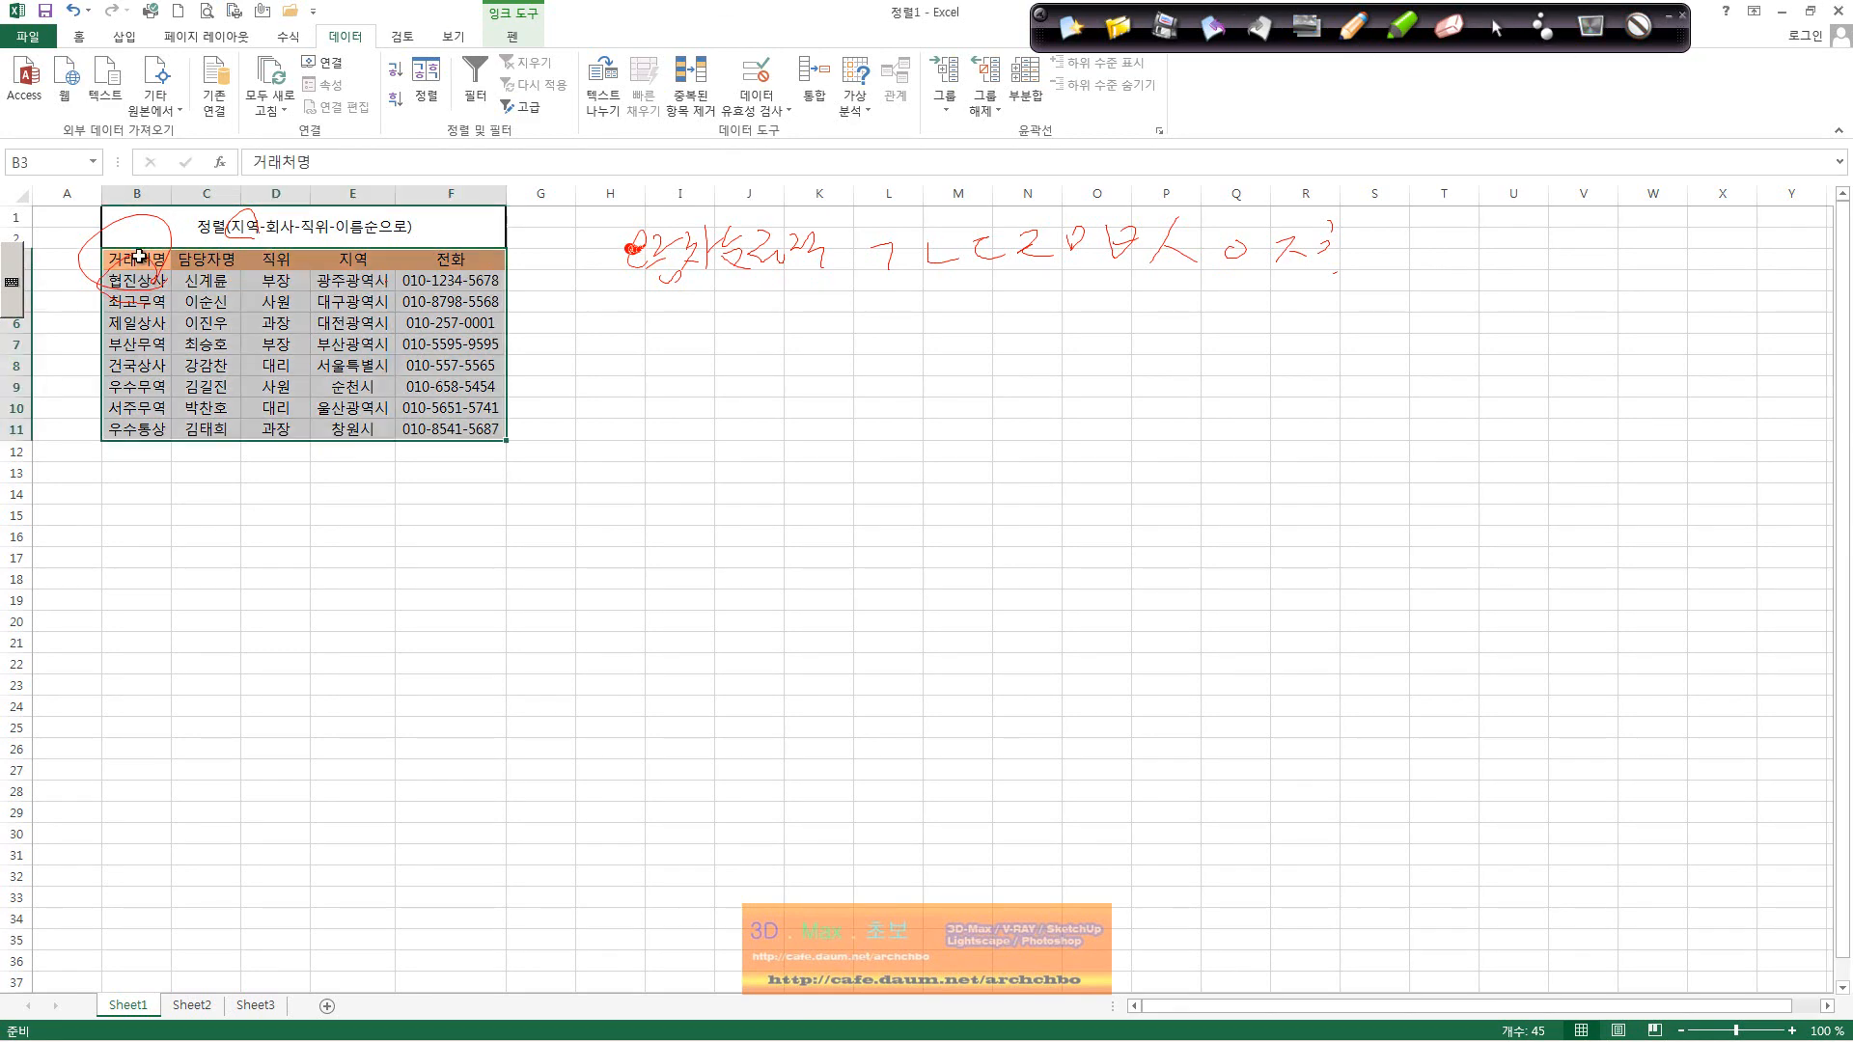
{"action": "left_click", "coordinate": [427, 84]}
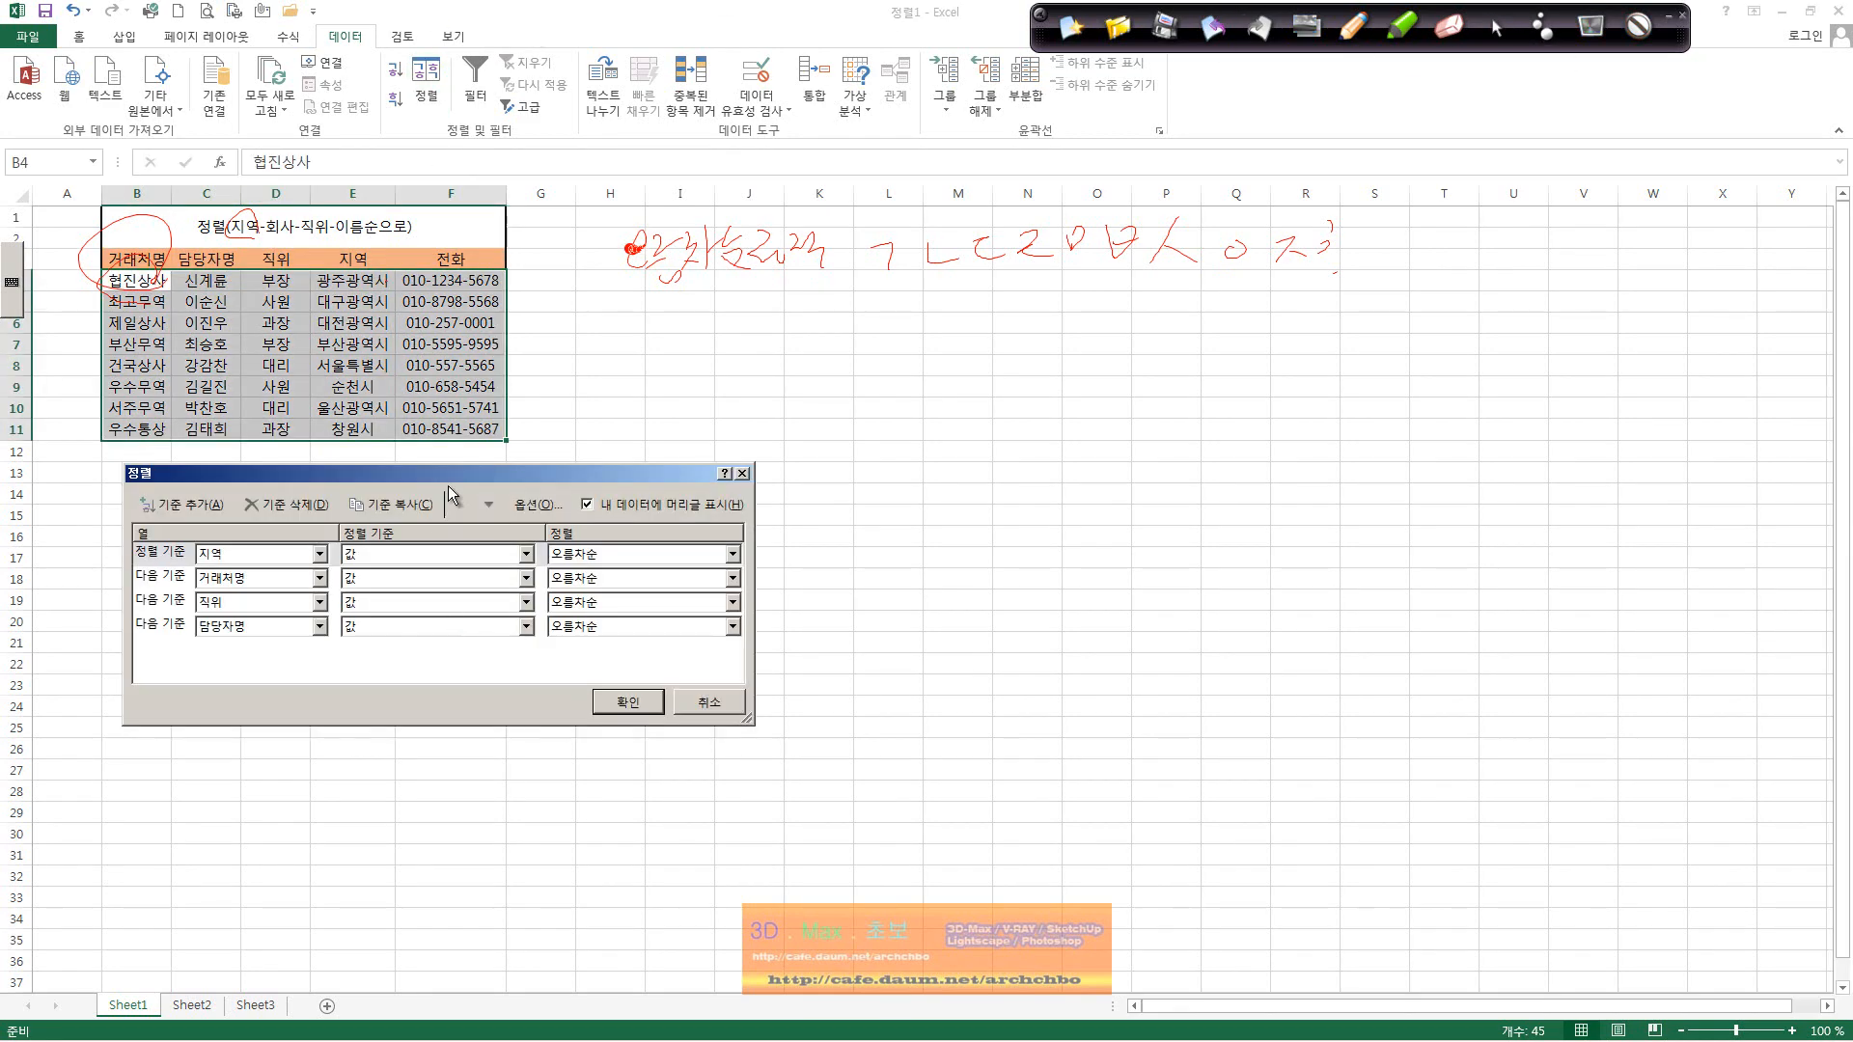
{"action": "left_click_drag", "start_coordinate": [448, 485], "coordinate": [450, 543]}
{"action": "left_click", "coordinate": [647, 616]}
{"action": "left_click", "coordinate": [641, 651]}
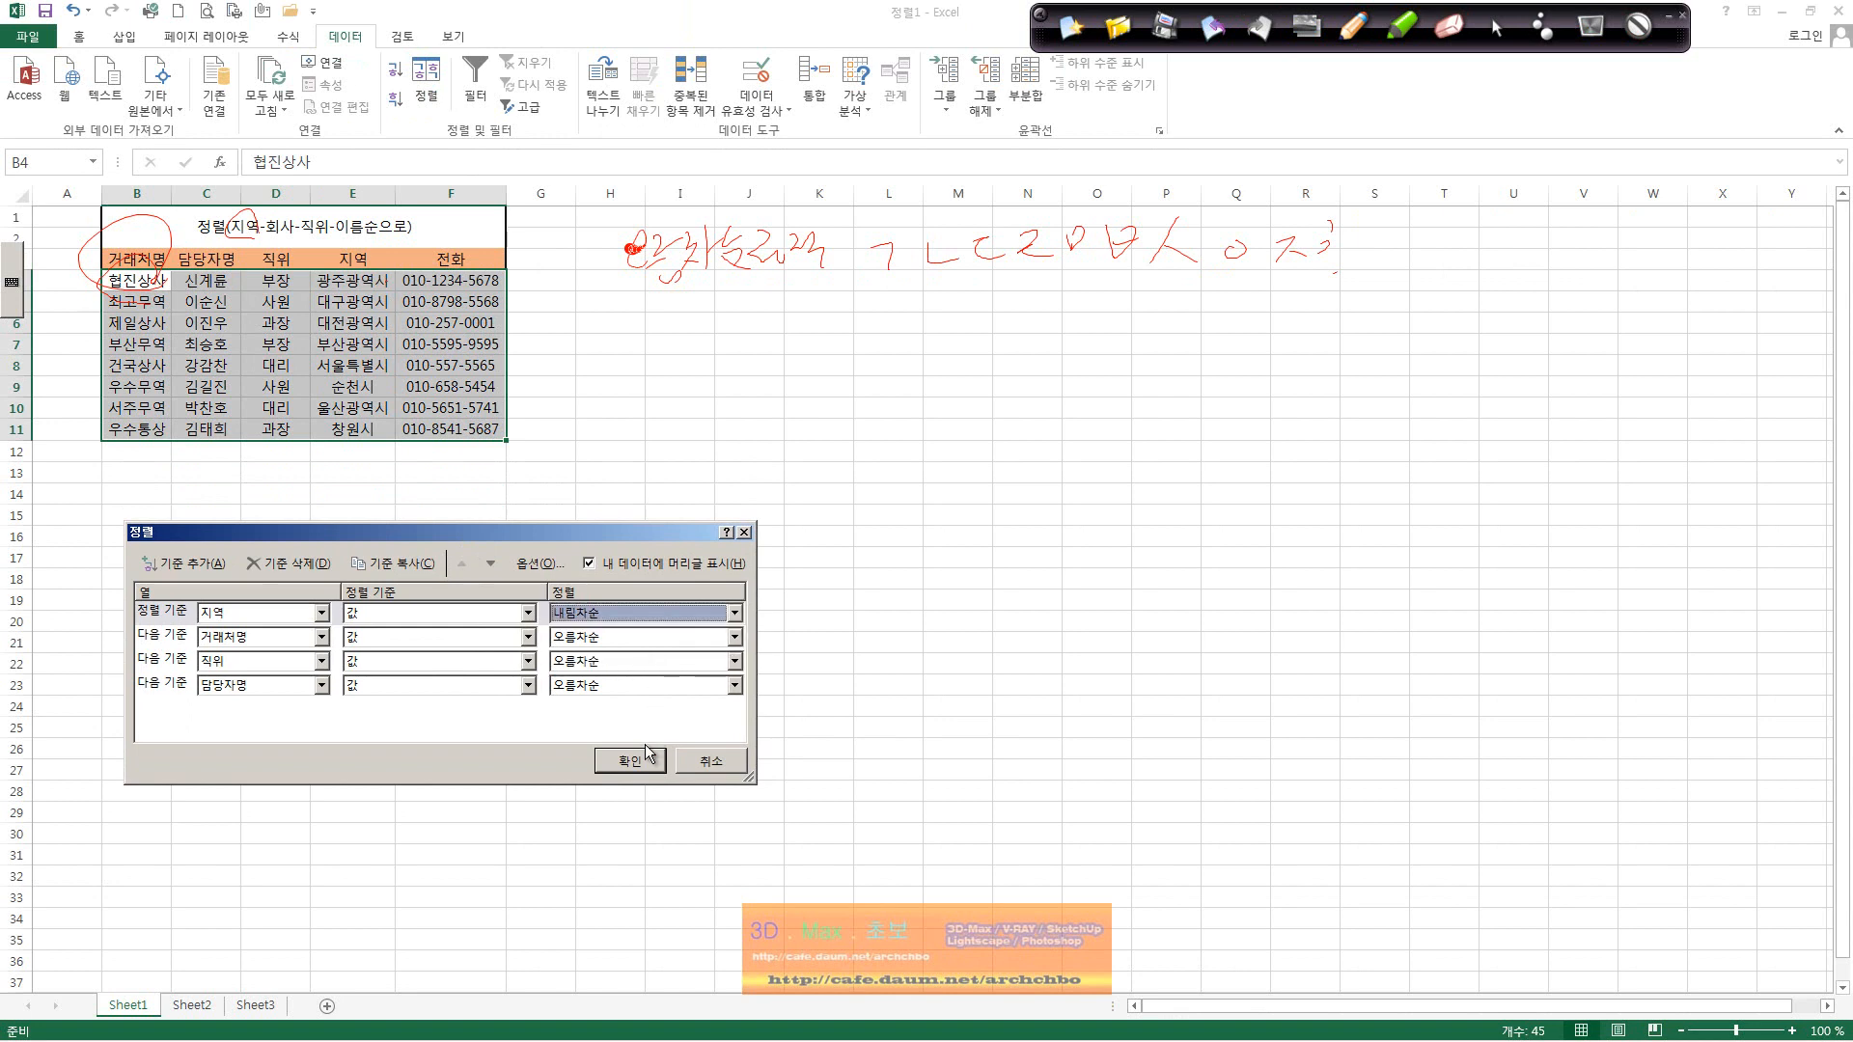
{"action": "left_click", "coordinate": [629, 761]}
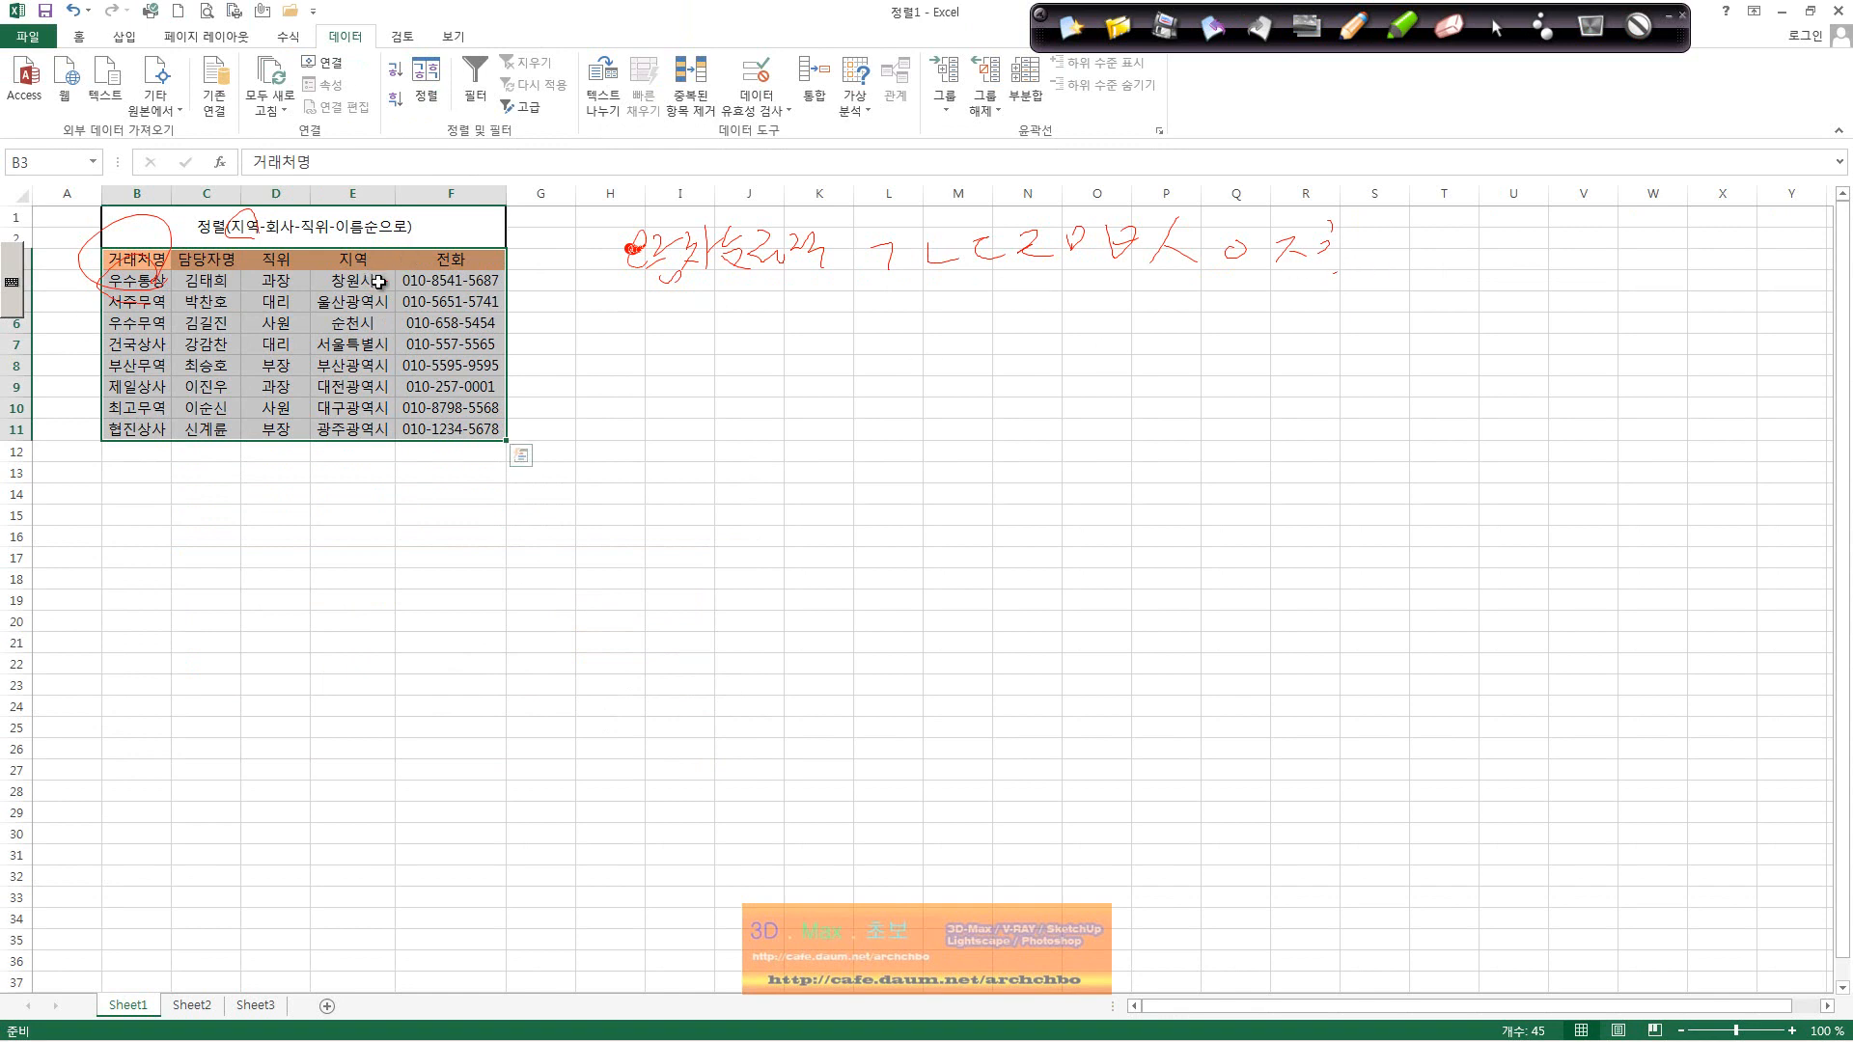
{"action": "left_click", "coordinate": [426, 82]}
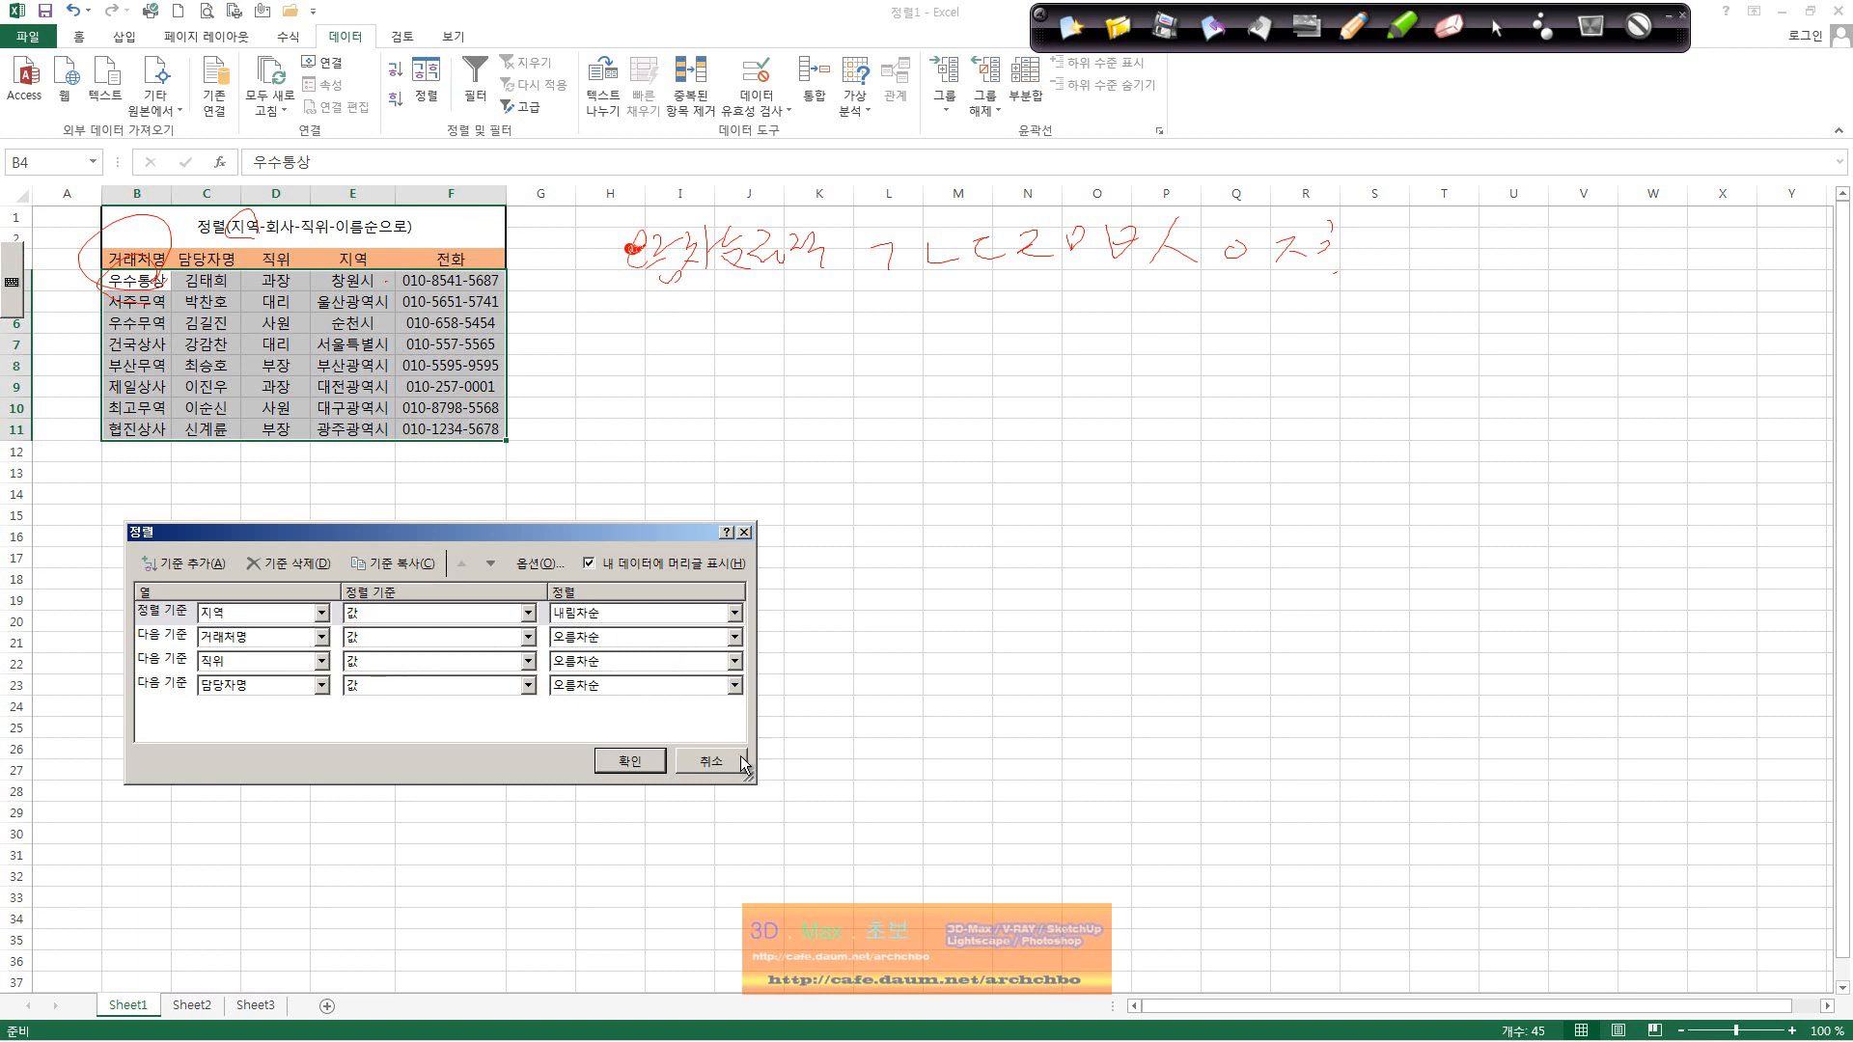
{"action": "left_click", "coordinate": [739, 758]}
{"action": "left_click", "coordinate": [82, 10]}
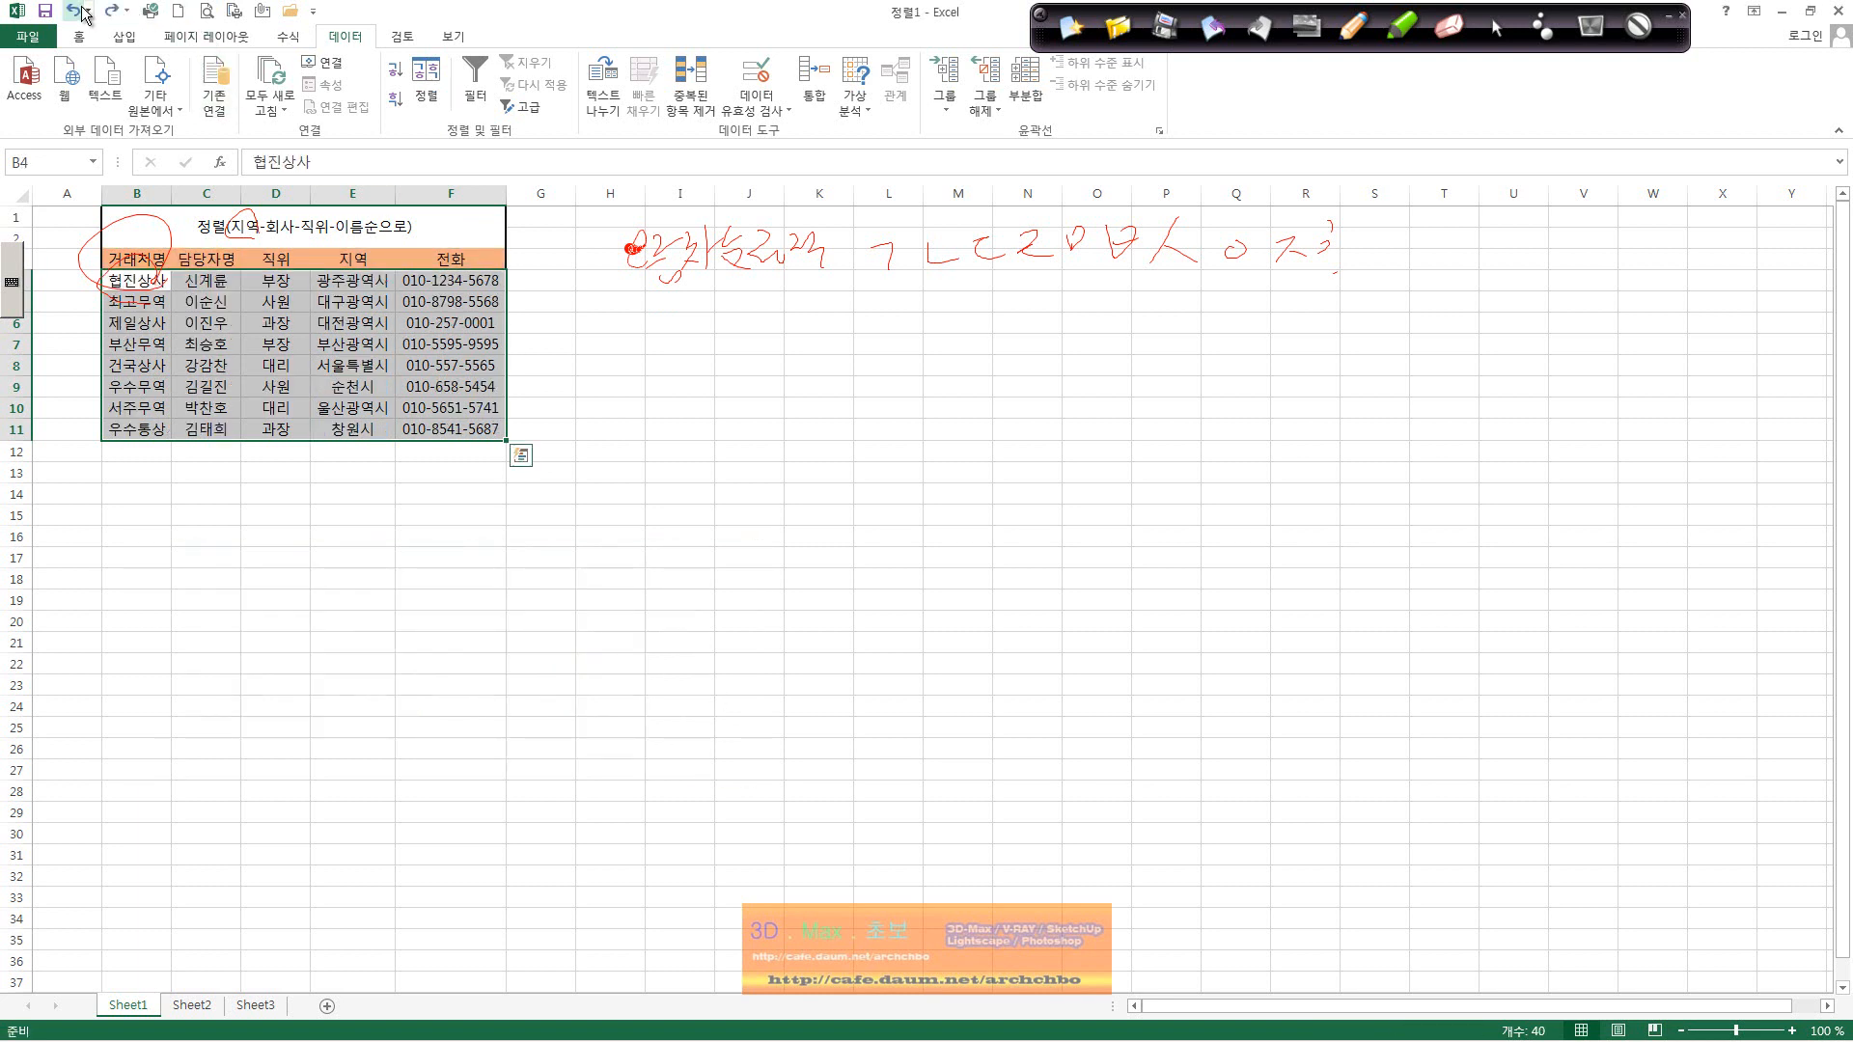
{"action": "left_click", "coordinate": [81, 11]}
Step: Delete row 11 holding 부산무역 from the contact table
{"action": "left_click", "coordinate": [140, 322]}
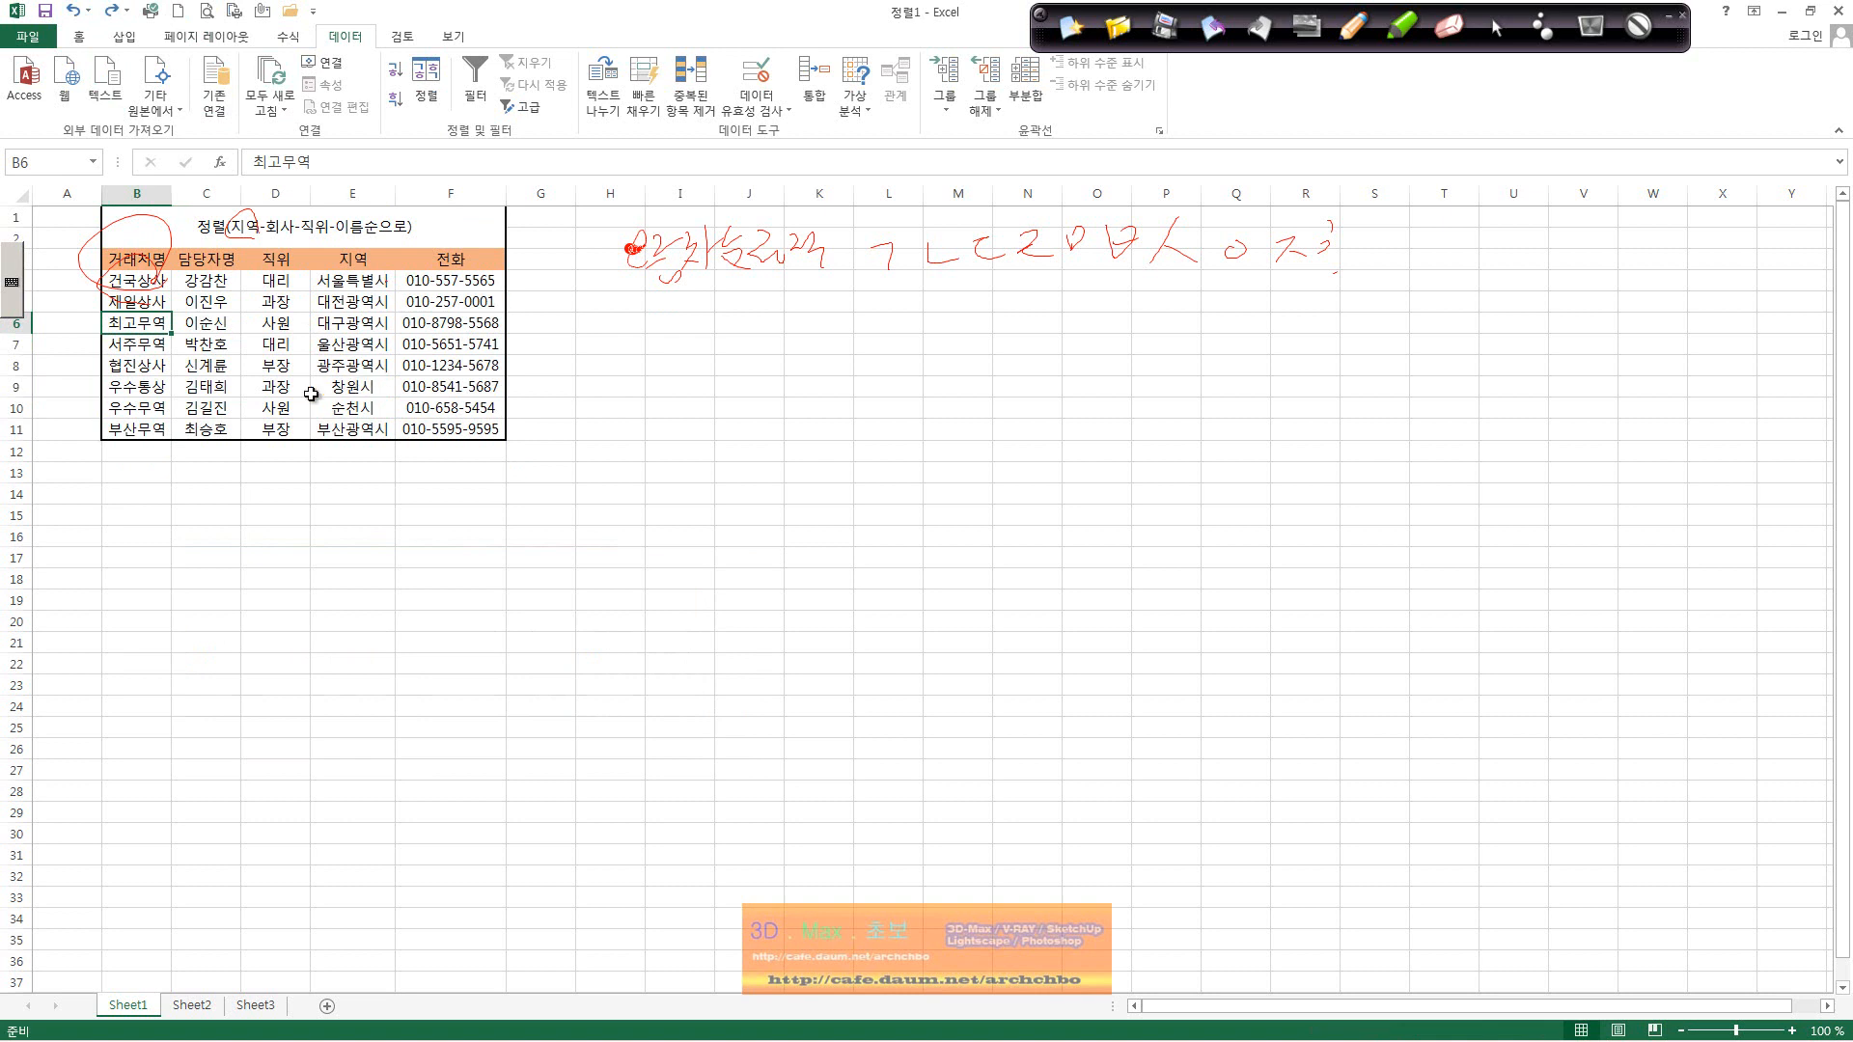
{"action": "left_click", "coordinate": [16, 386]}
{"action": "right_click", "coordinate": [15, 386]}
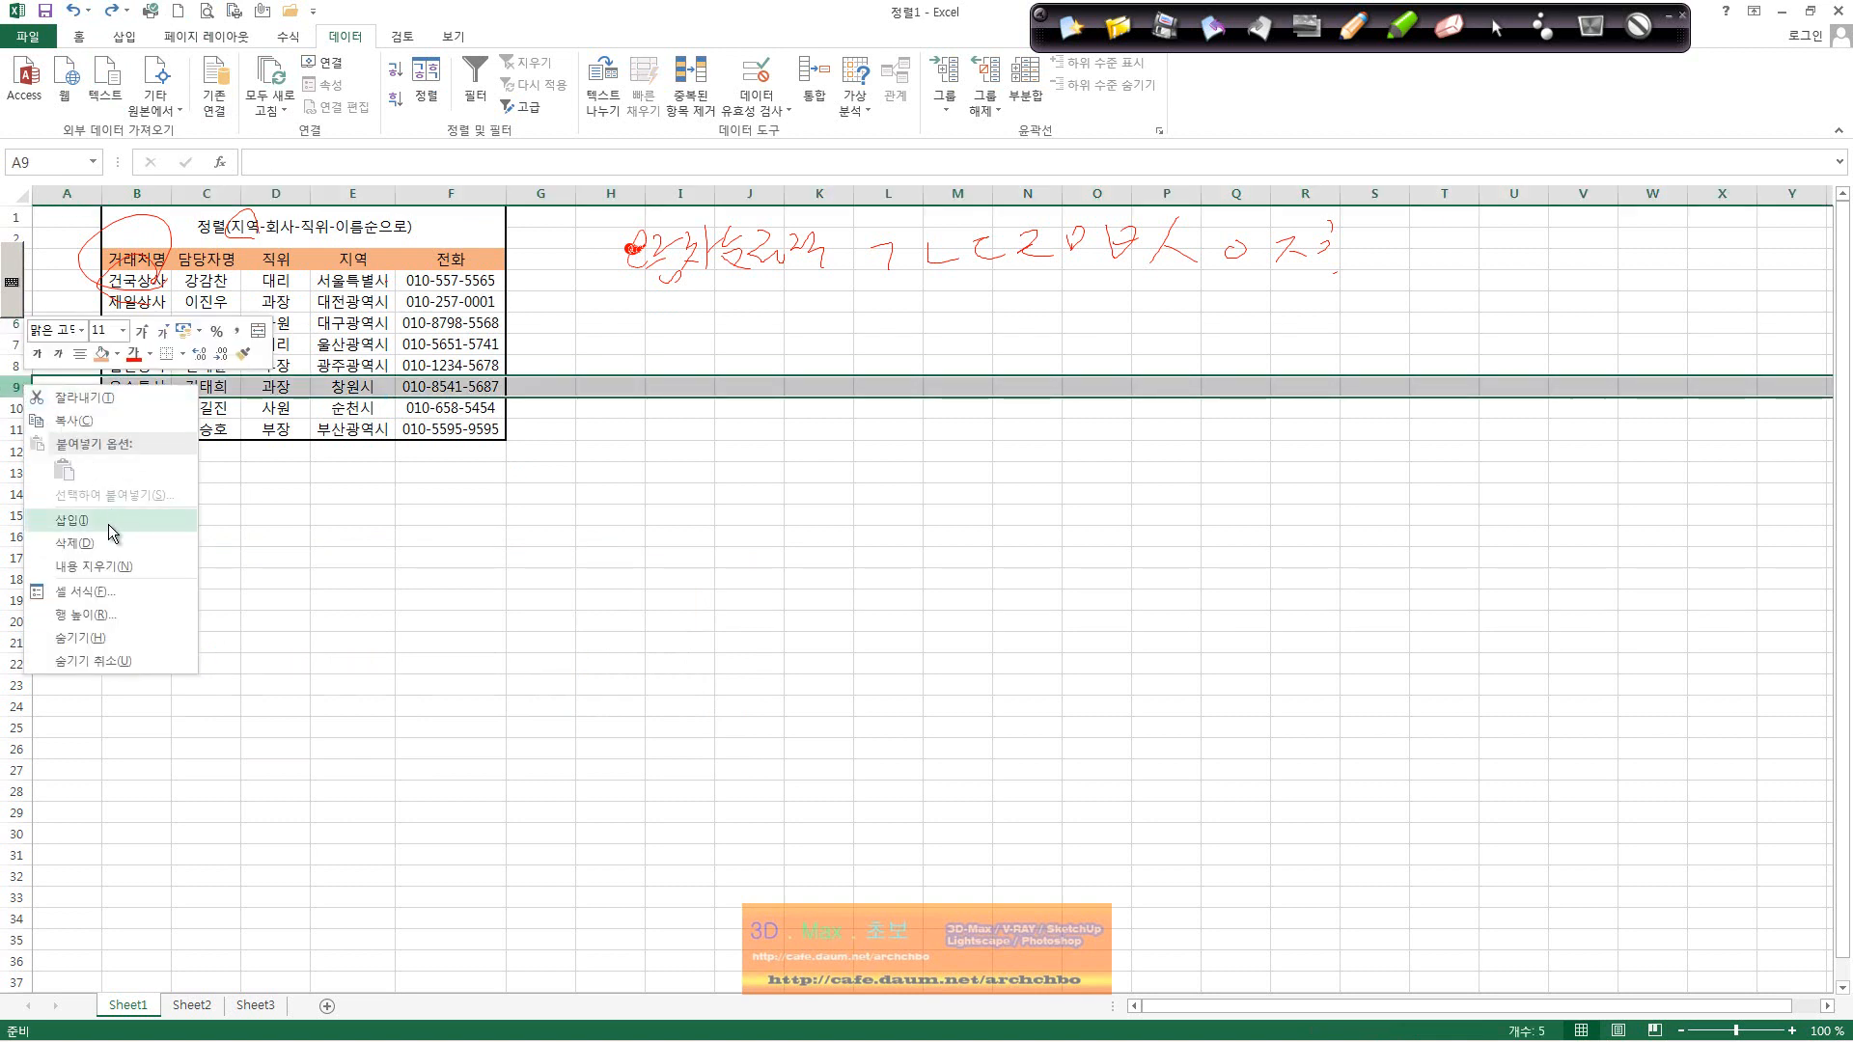
{"action": "left_click", "coordinate": [9, 446]}
{"action": "right_click", "coordinate": [16, 428]}
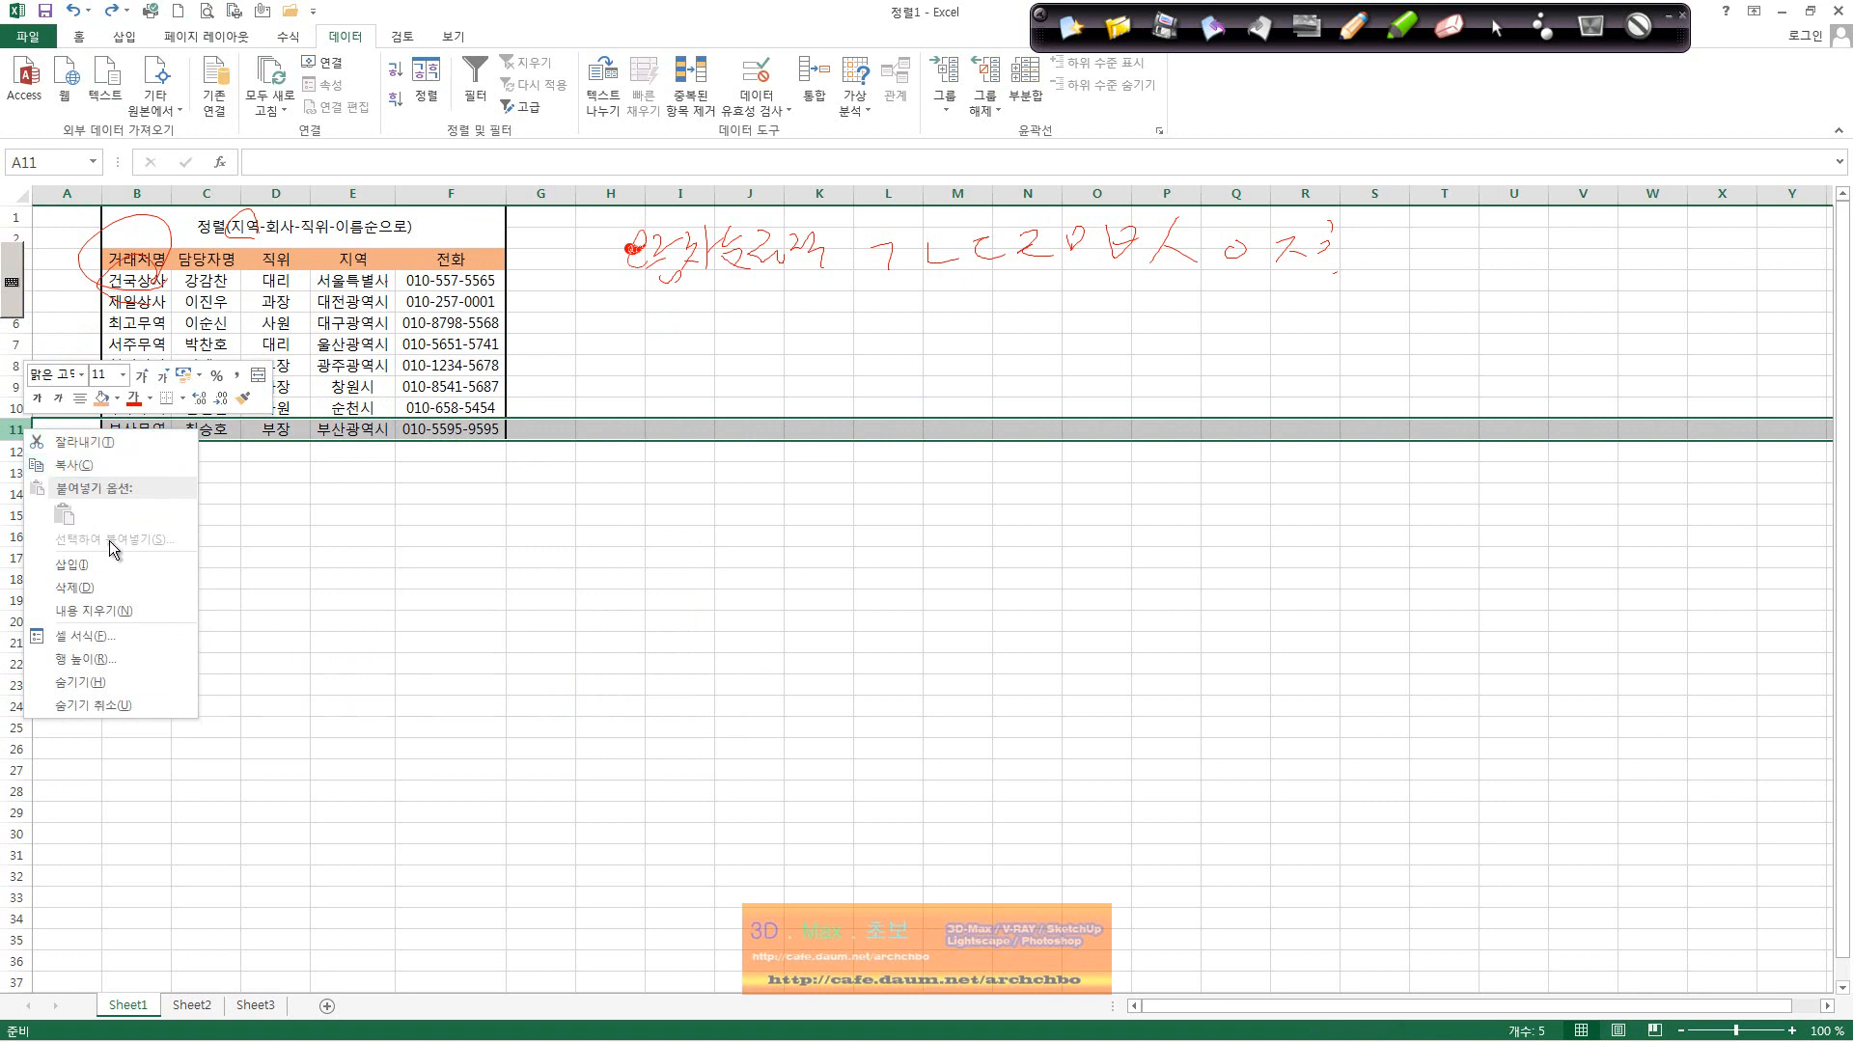
{"action": "left_click", "coordinate": [118, 584]}
{"action": "left_click", "coordinate": [16, 407]}
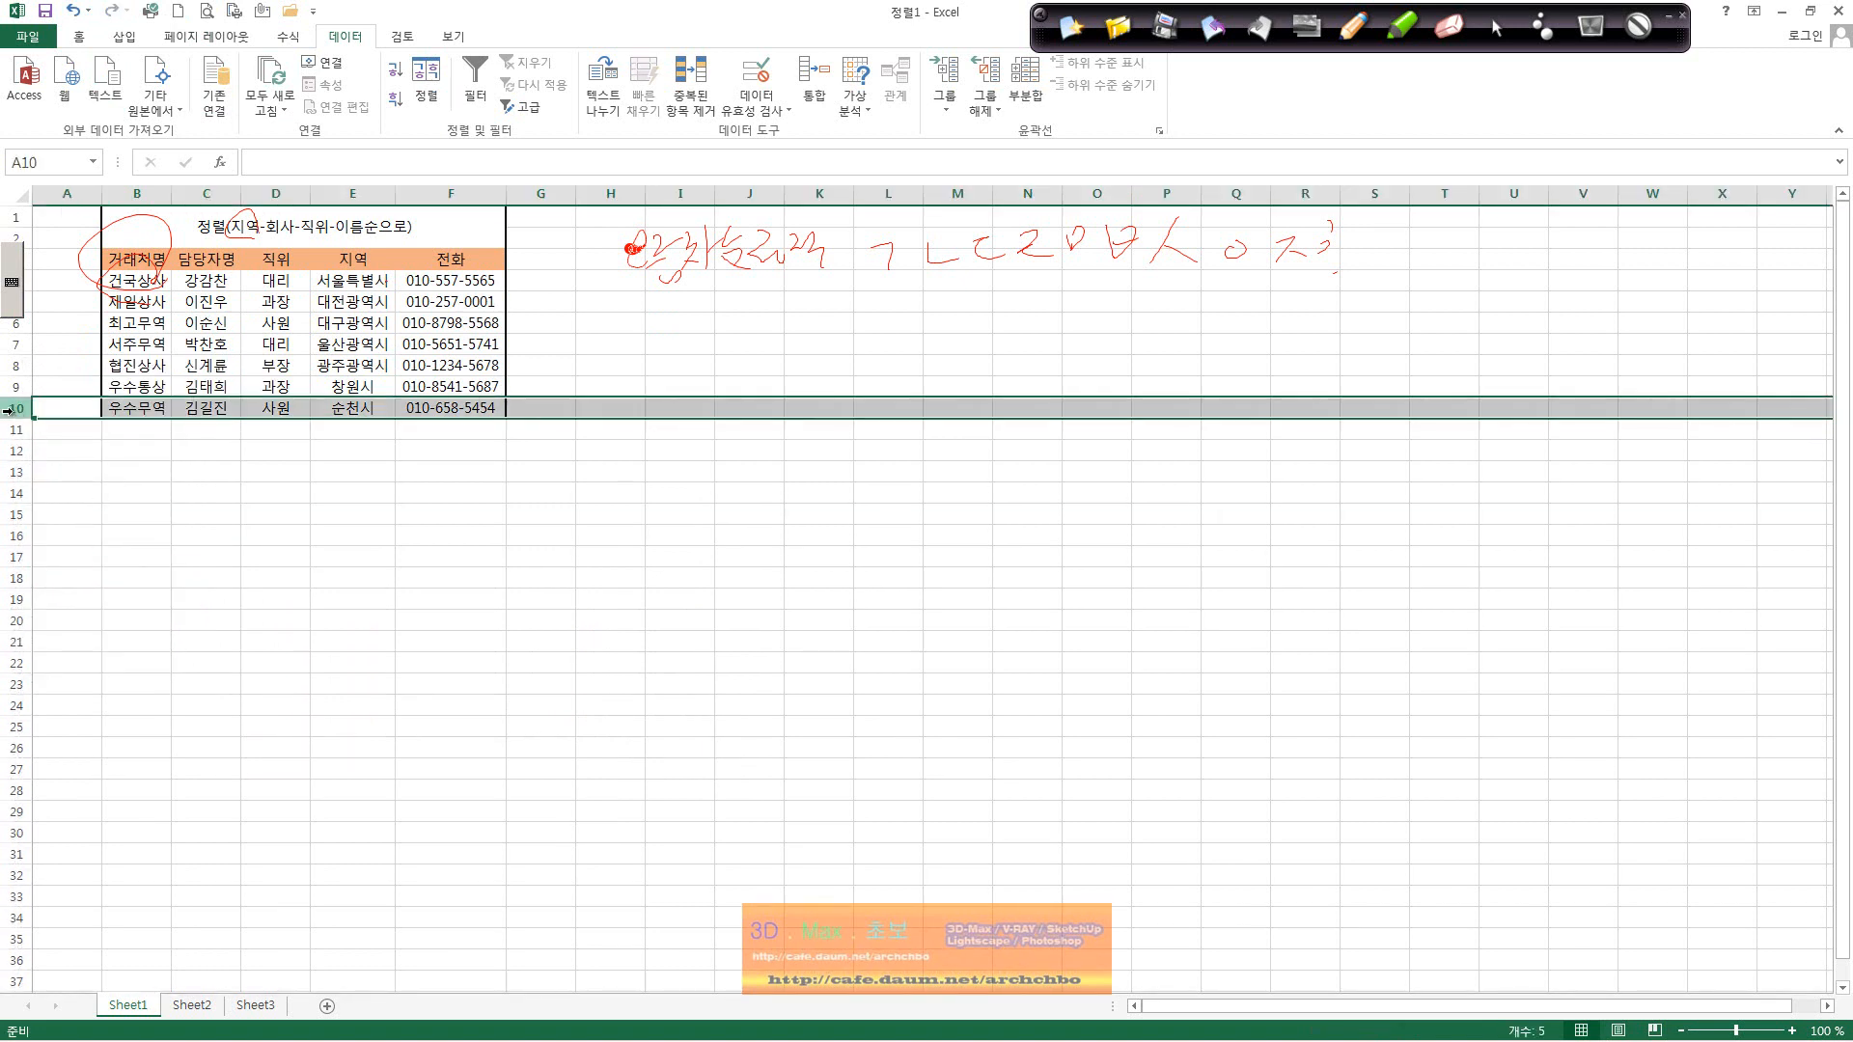
Step: Insert a blank row above 우수무역 and enter 나주상사, the contact's name and 사원
{"action": "right_click", "coordinate": [16, 407]}
{"action": "left_click", "coordinate": [97, 546]}
{"action": "left_click", "coordinate": [164, 409]}
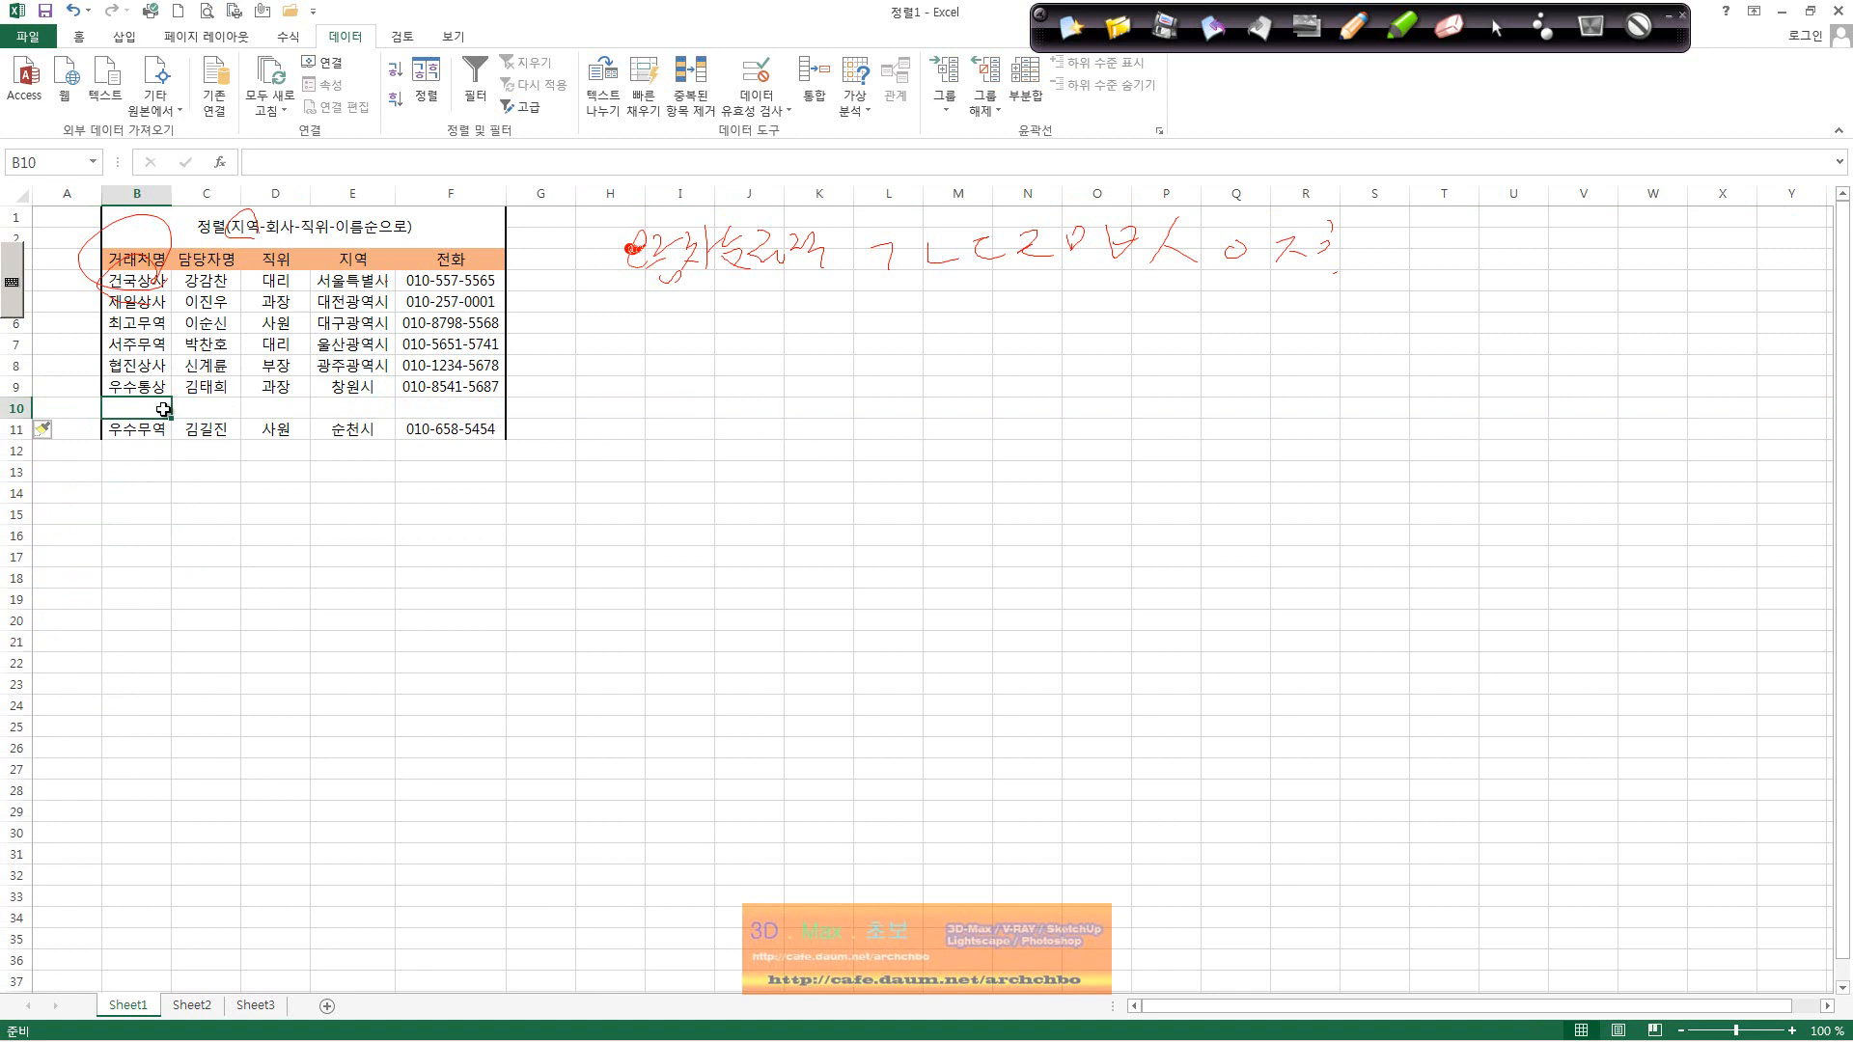
{"action": "type", "text": "gf"}
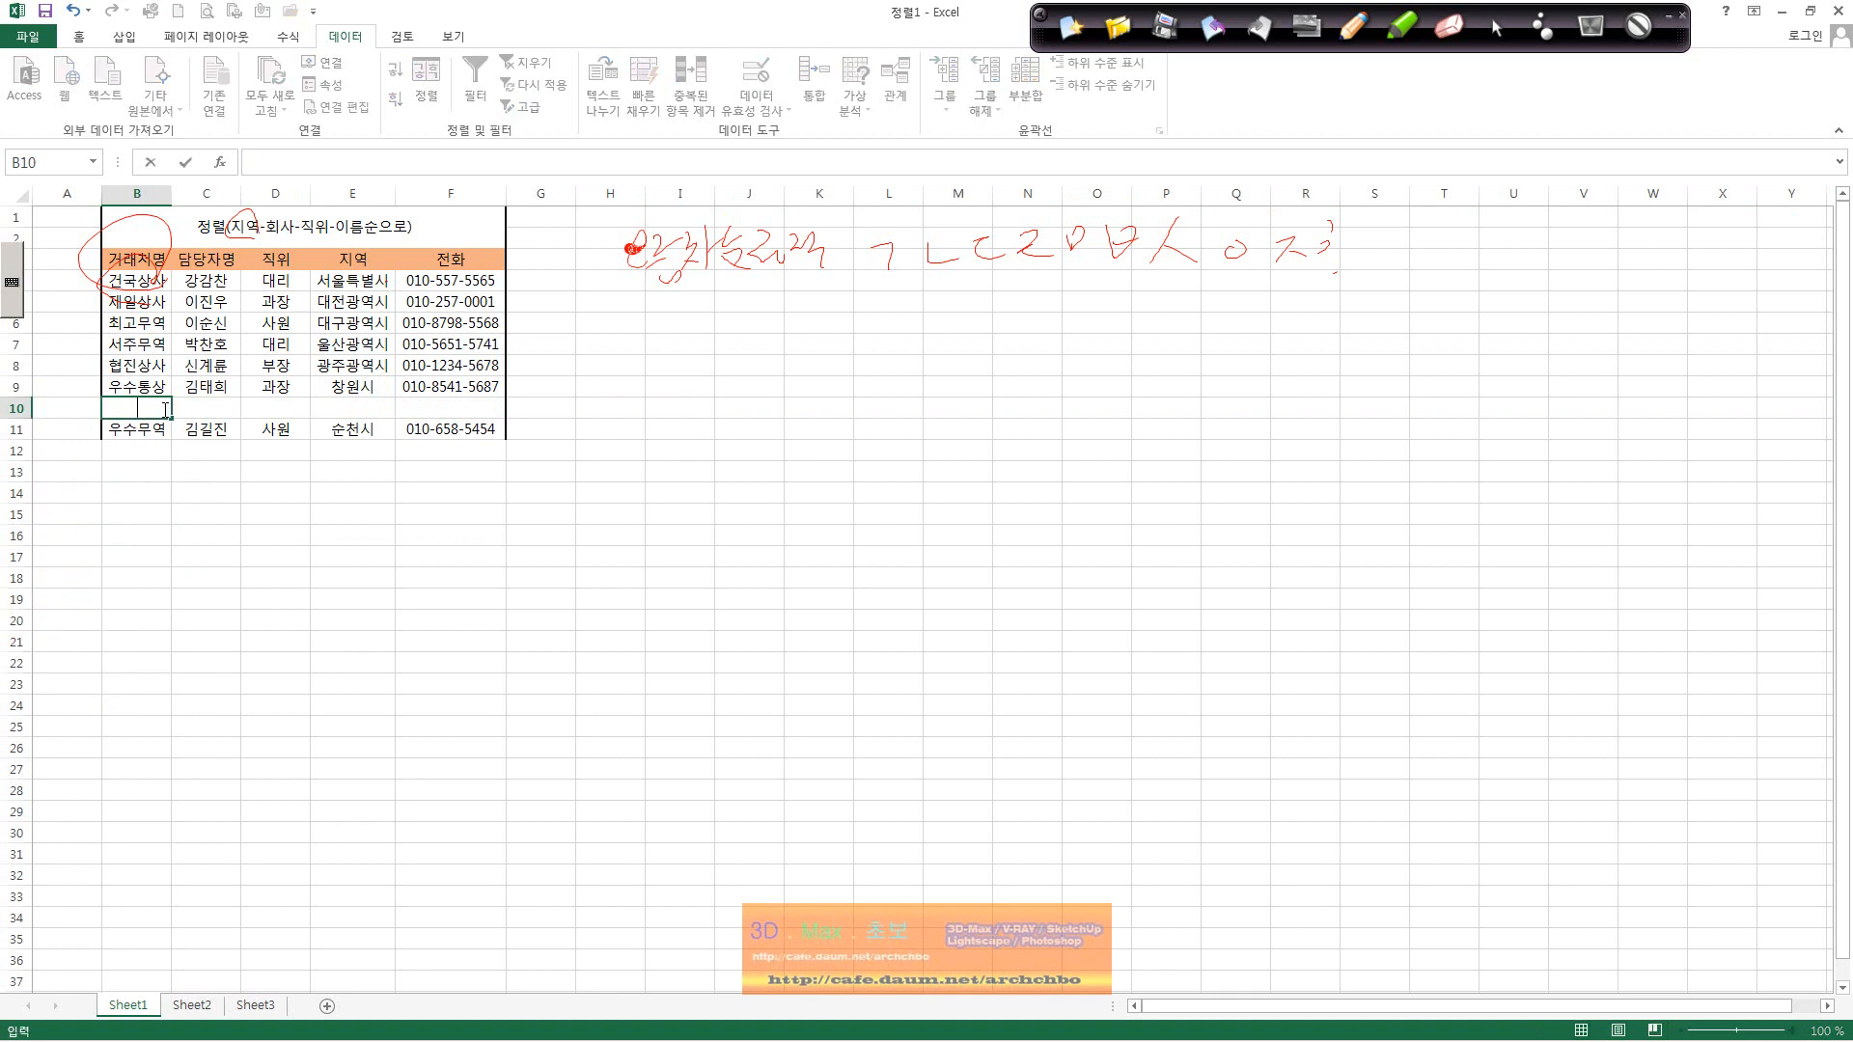
{"action": "type", "text": "ㄴ"}
{"action": "type", "text": "주상사"}
{"action": "key", "text": "Tab"}
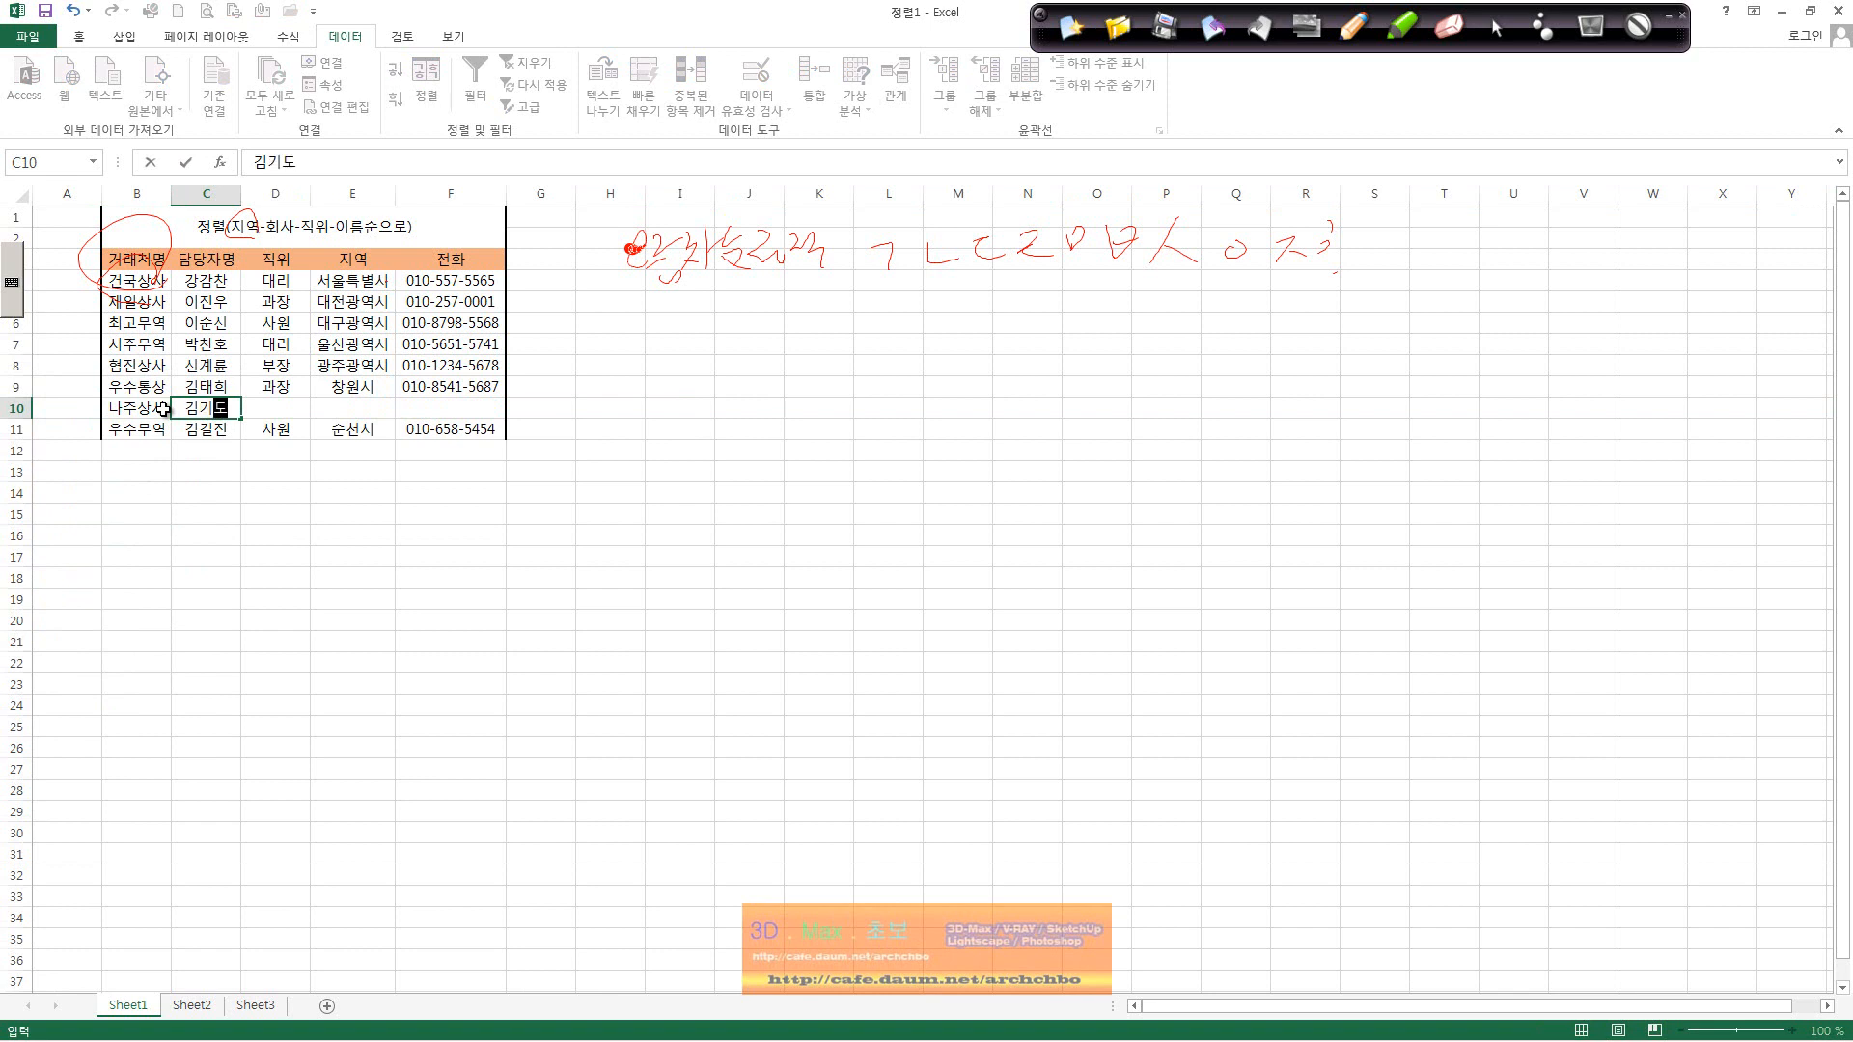
{"action": "key", "text": "Tab"}
{"action": "type", "text": "사우"}
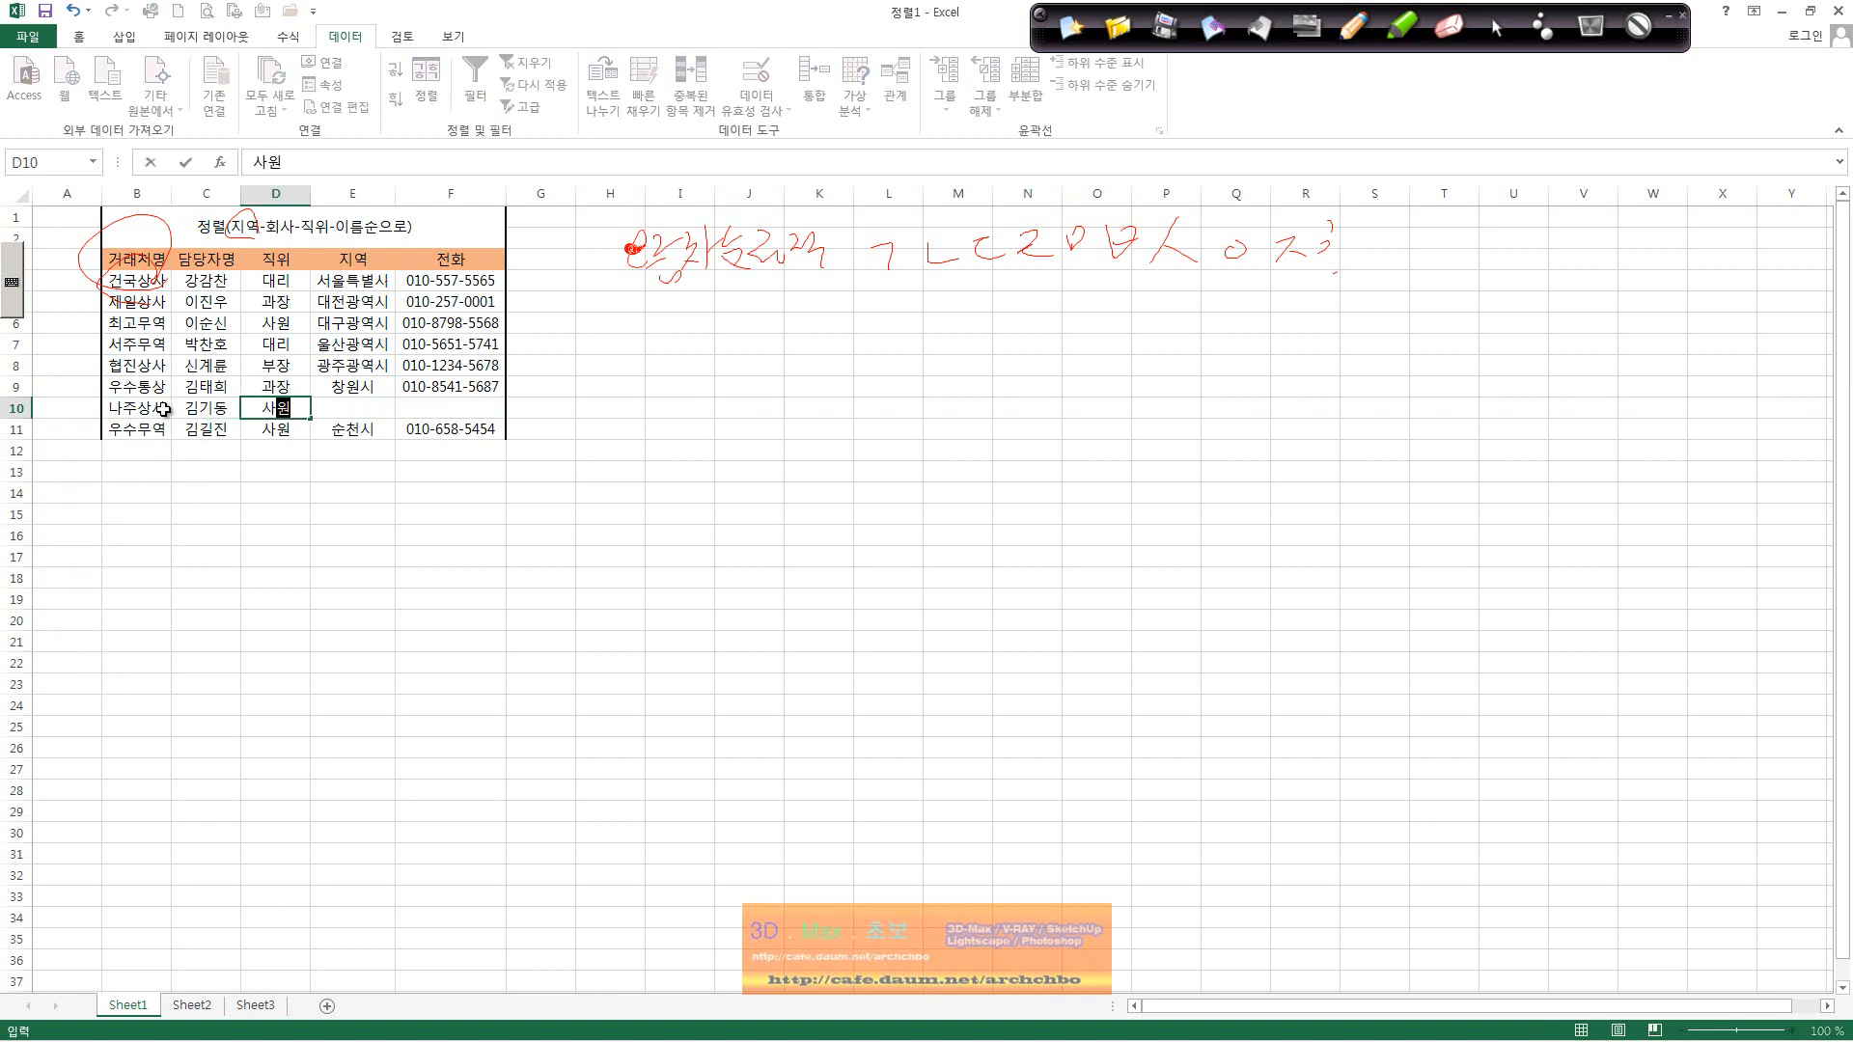
{"action": "key", "text": "Tab"}
Step: Fill in region 광주광역시 and the contact's phone number, then select B3:F11
{"action": "type", "text": "고ㅓ"}
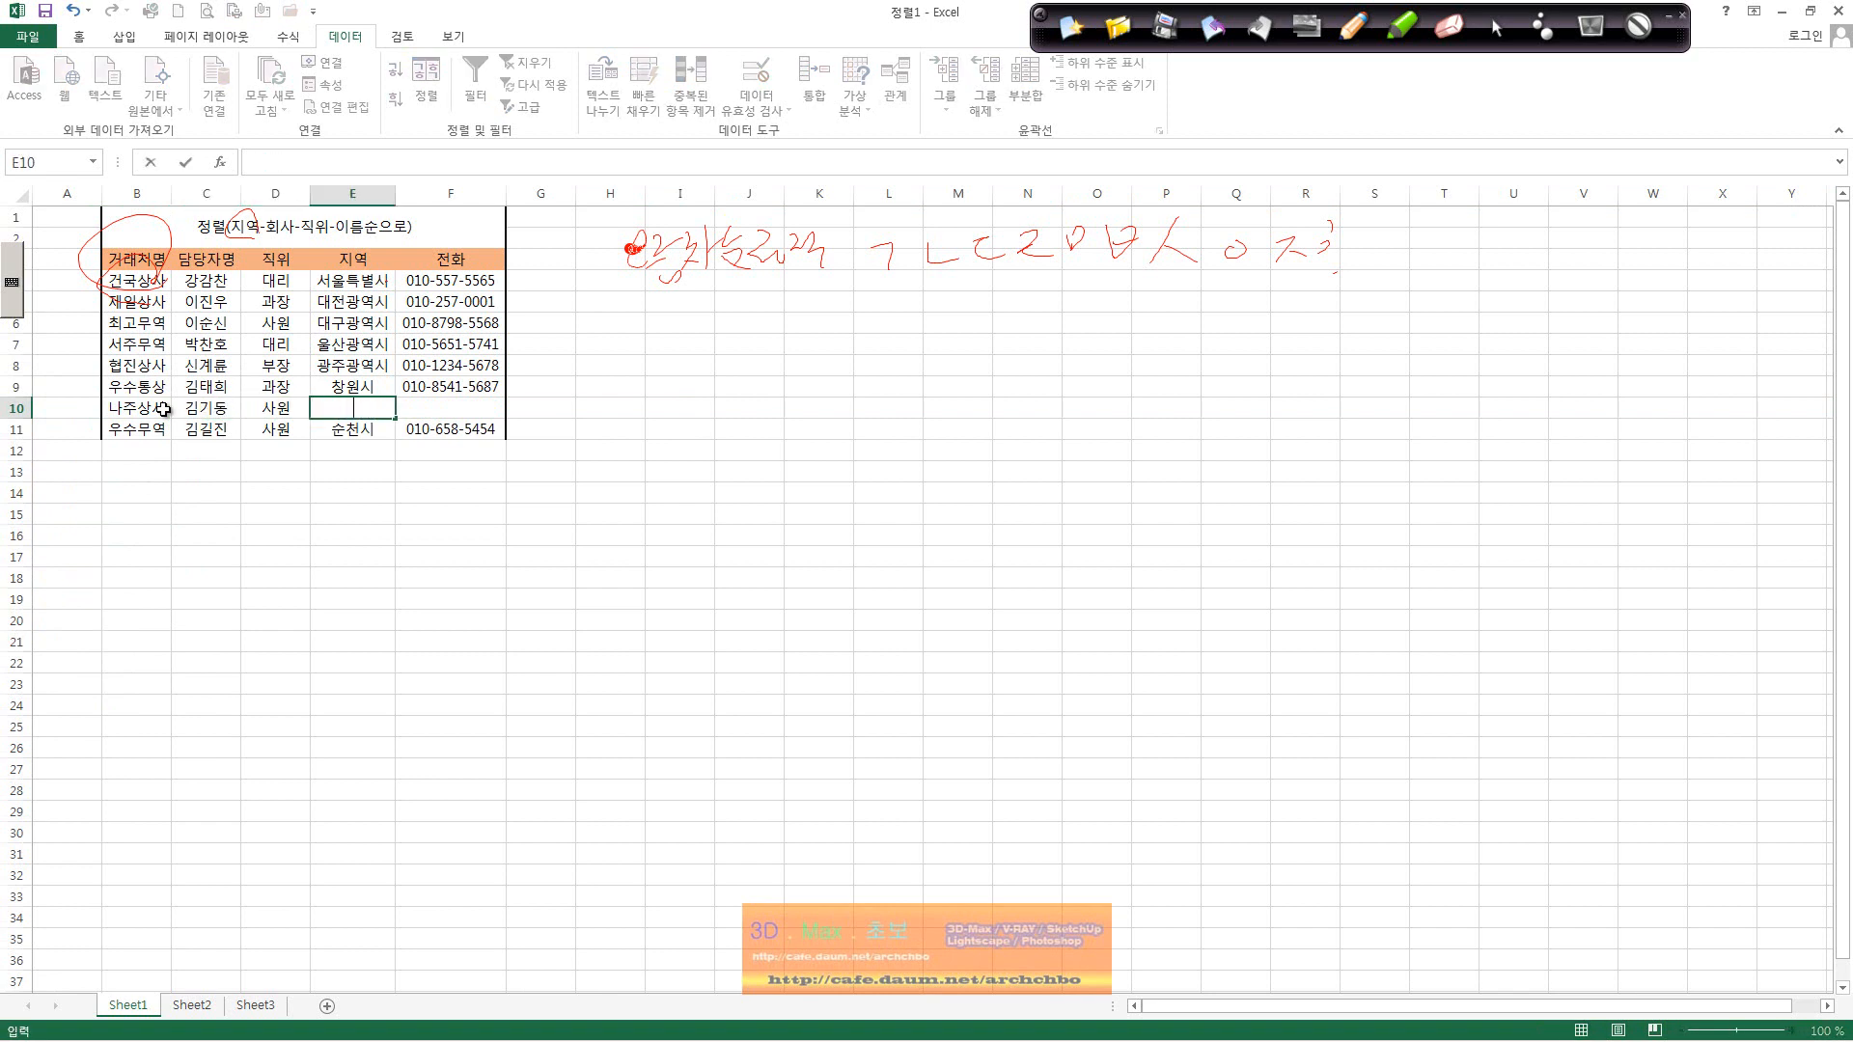
{"action": "type", "text": "광주광역시"}
{"action": "key", "text": "Down"}
{"action": "key", "text": "Tab"}
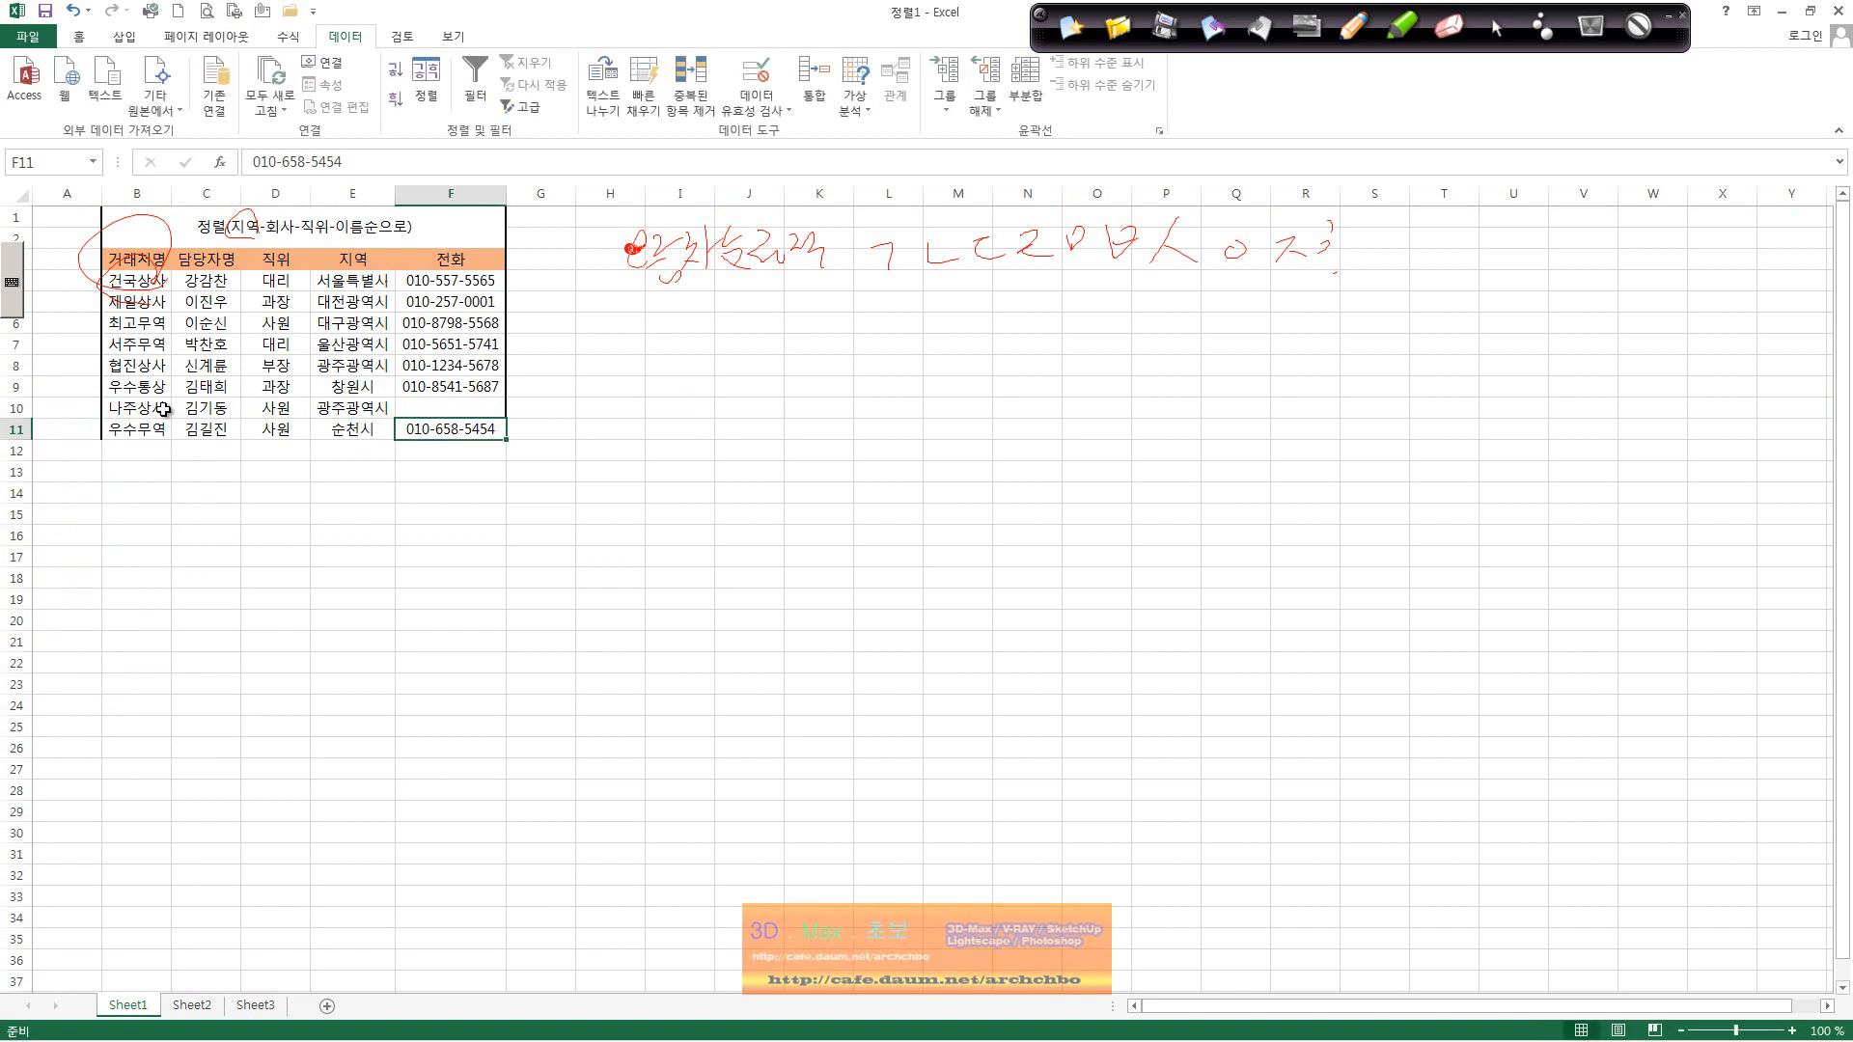
{"action": "key", "text": "Up"}
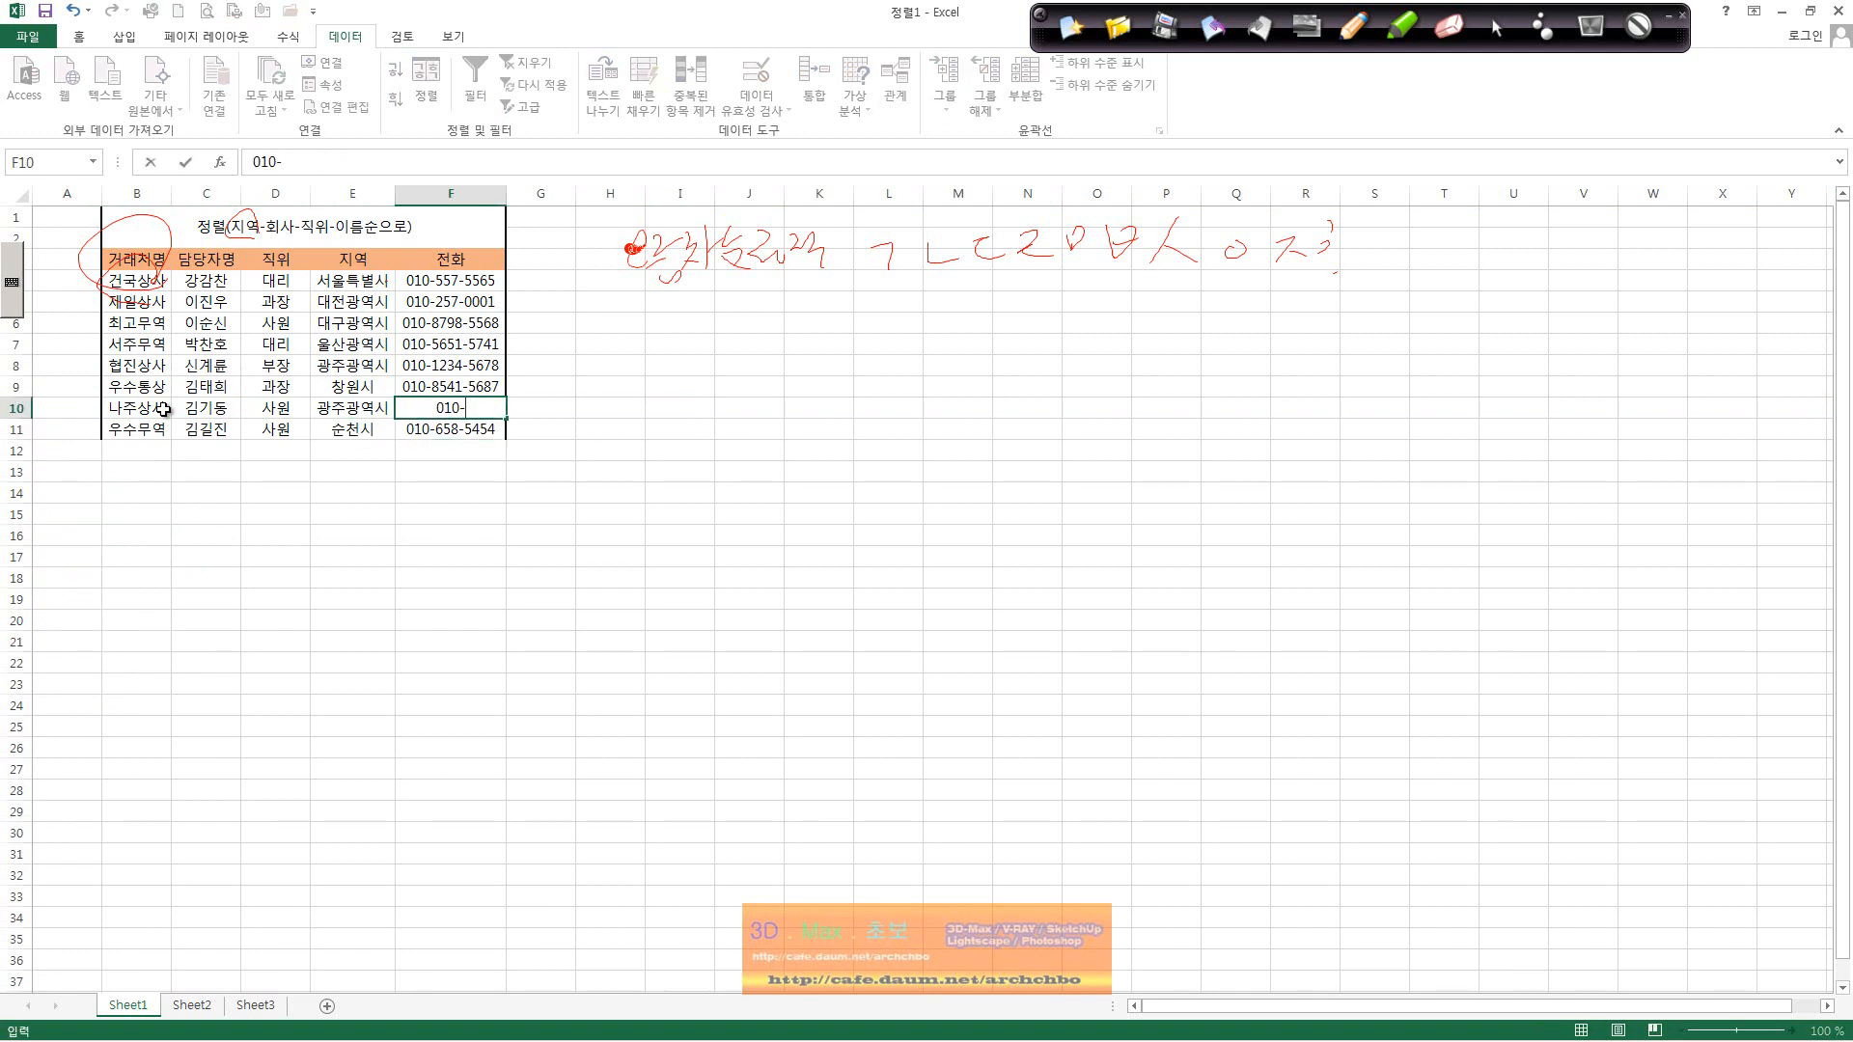
{"action": "key", "text": "Return"}
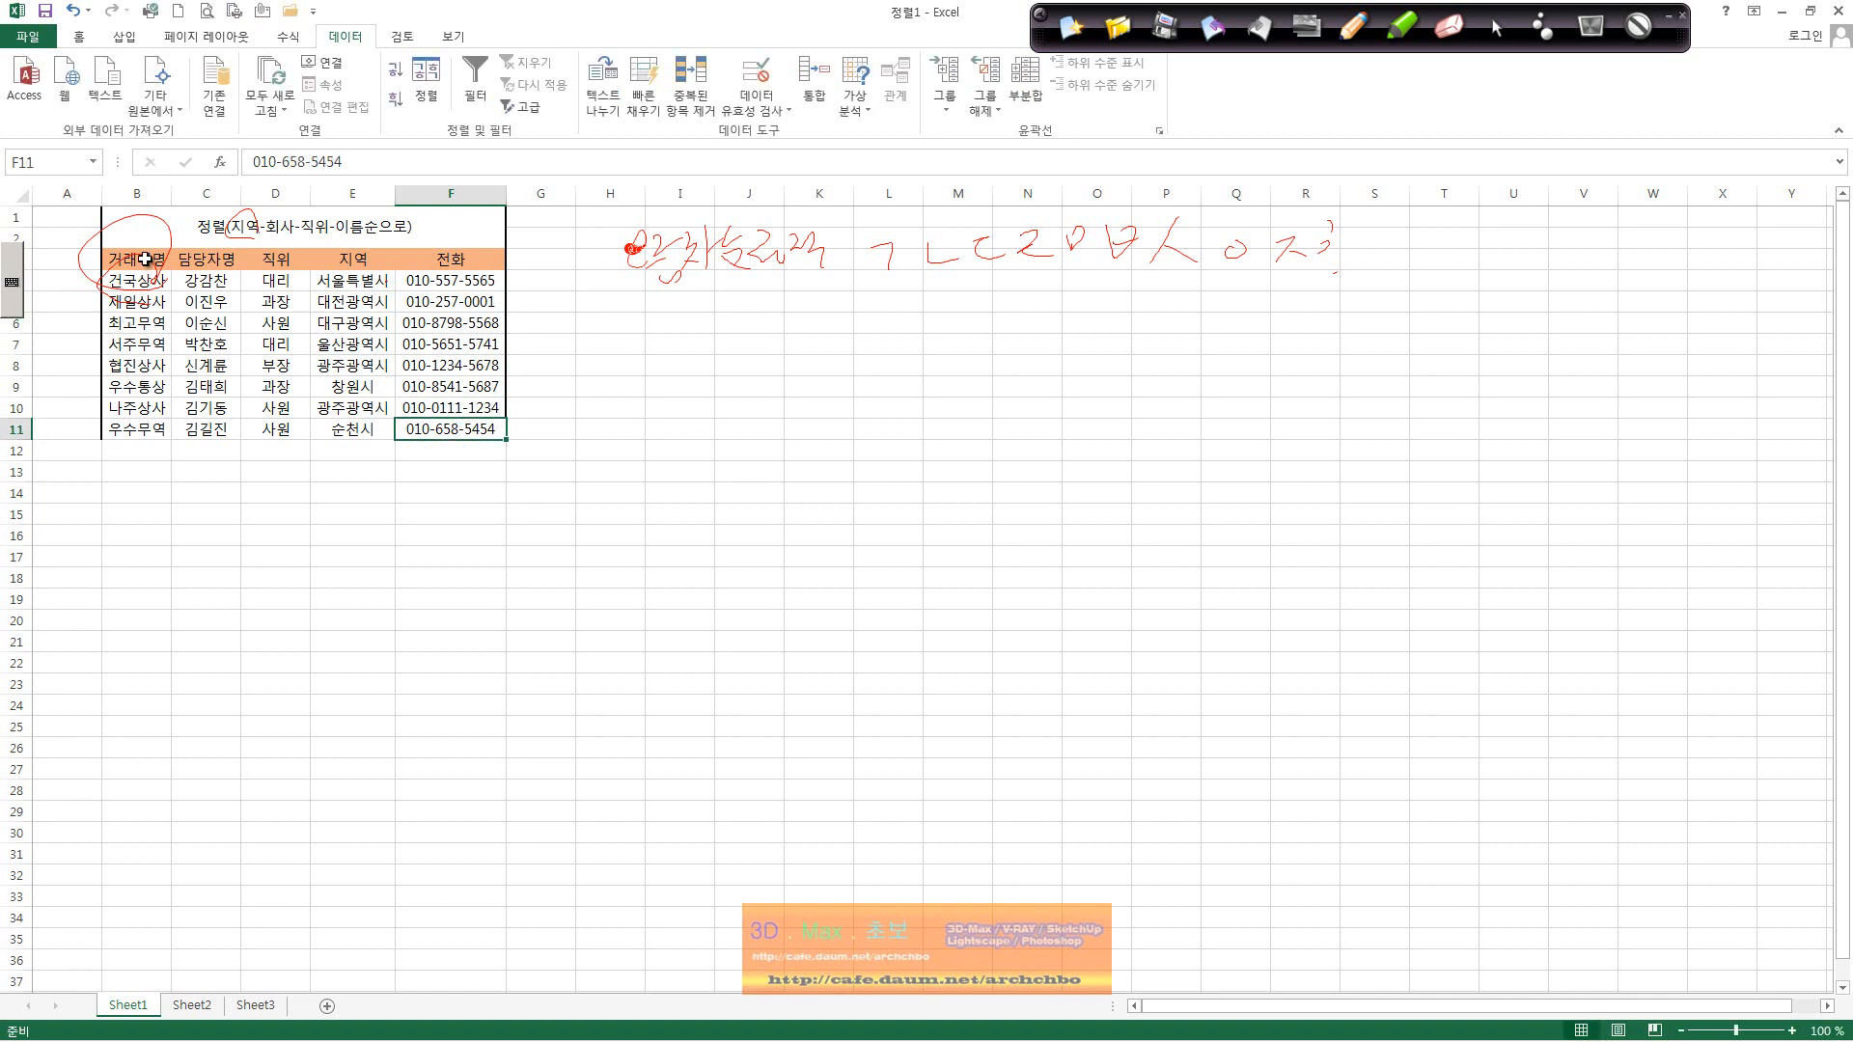
{"action": "left_click_drag", "start_coordinate": [144, 258], "coordinate": [481, 429]}
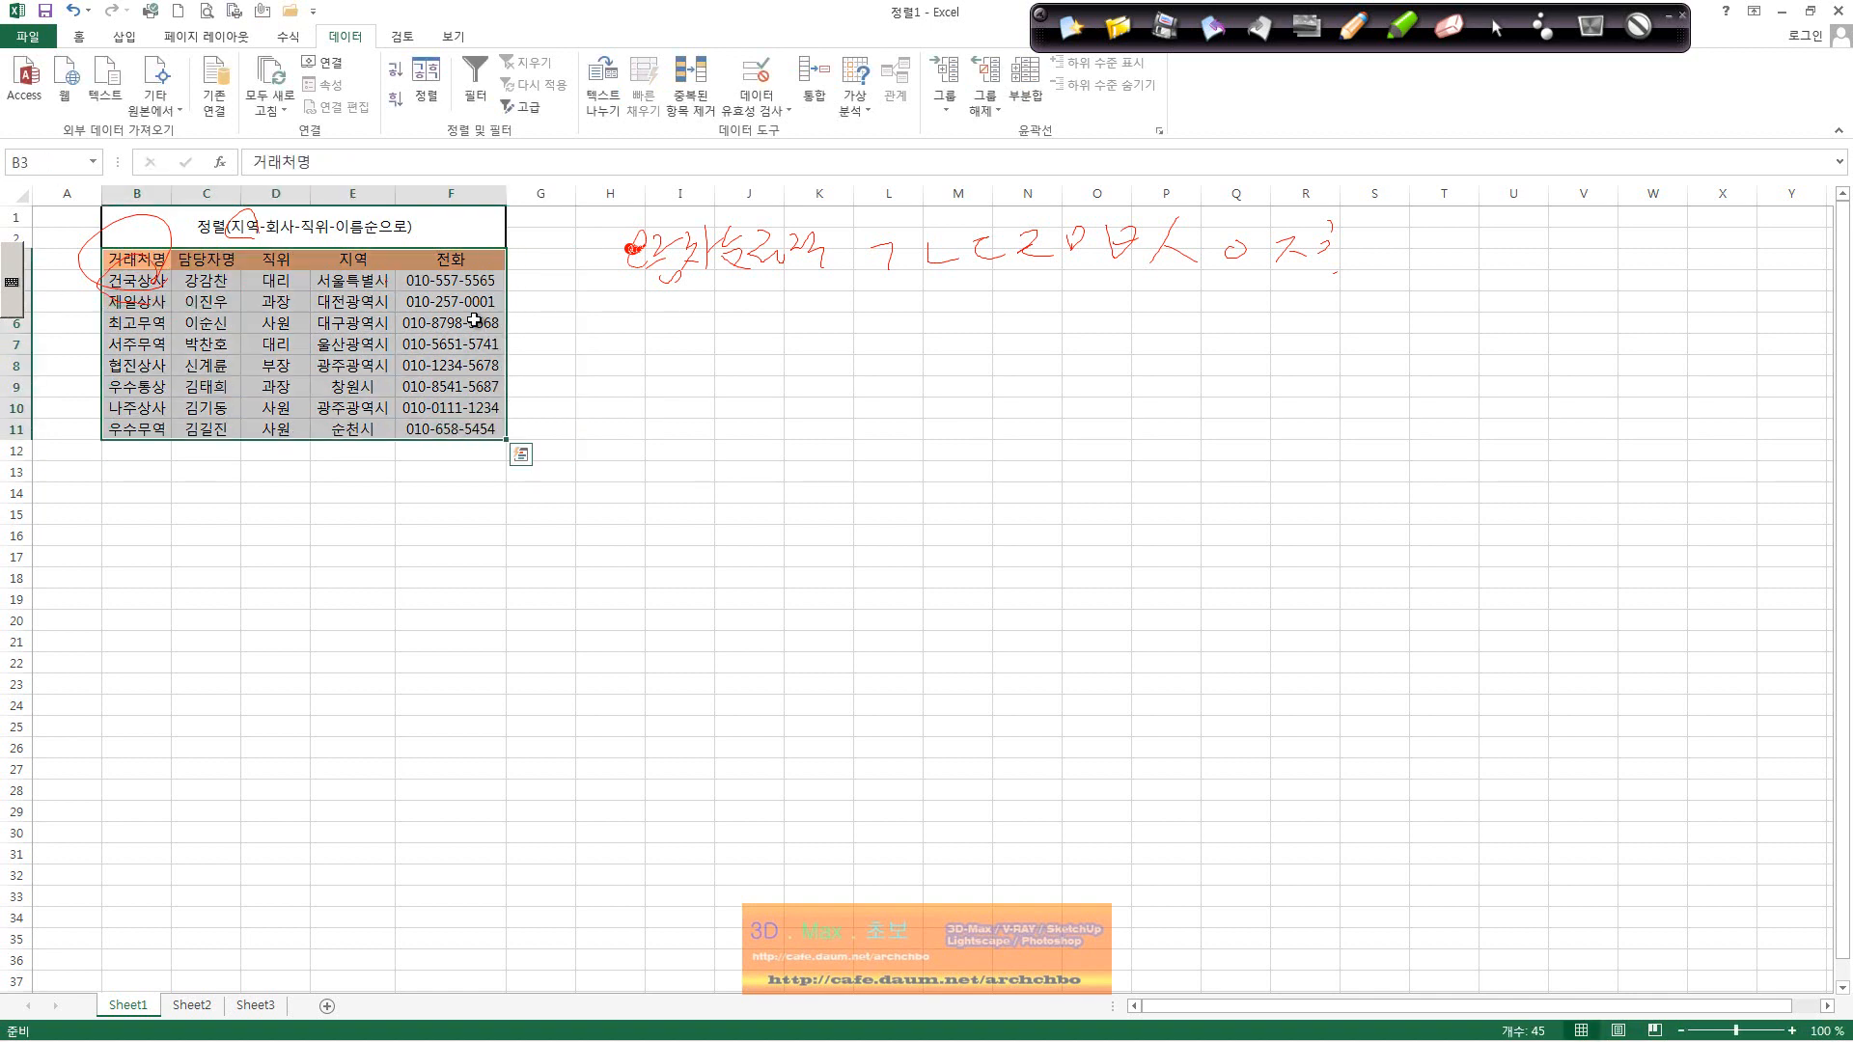
{"action": "left_click", "coordinate": [426, 82]}
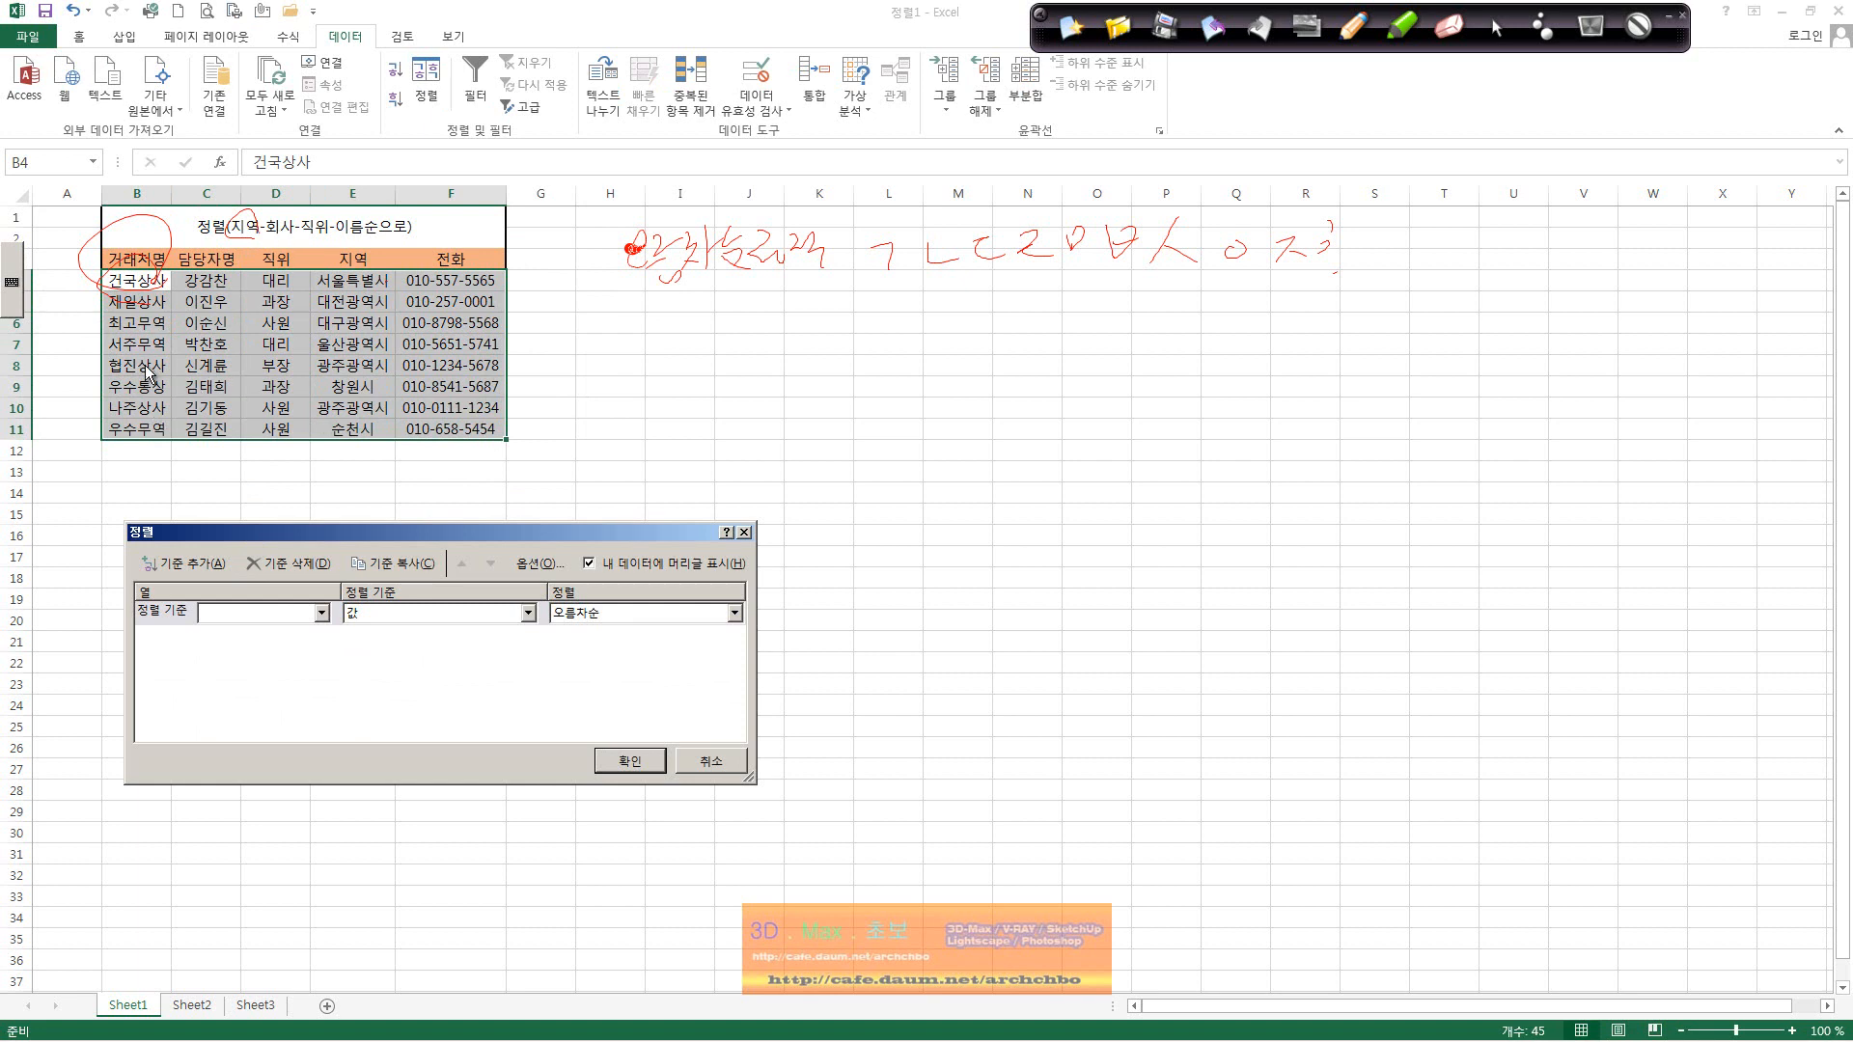
{"action": "left_click", "coordinate": [288, 616]}
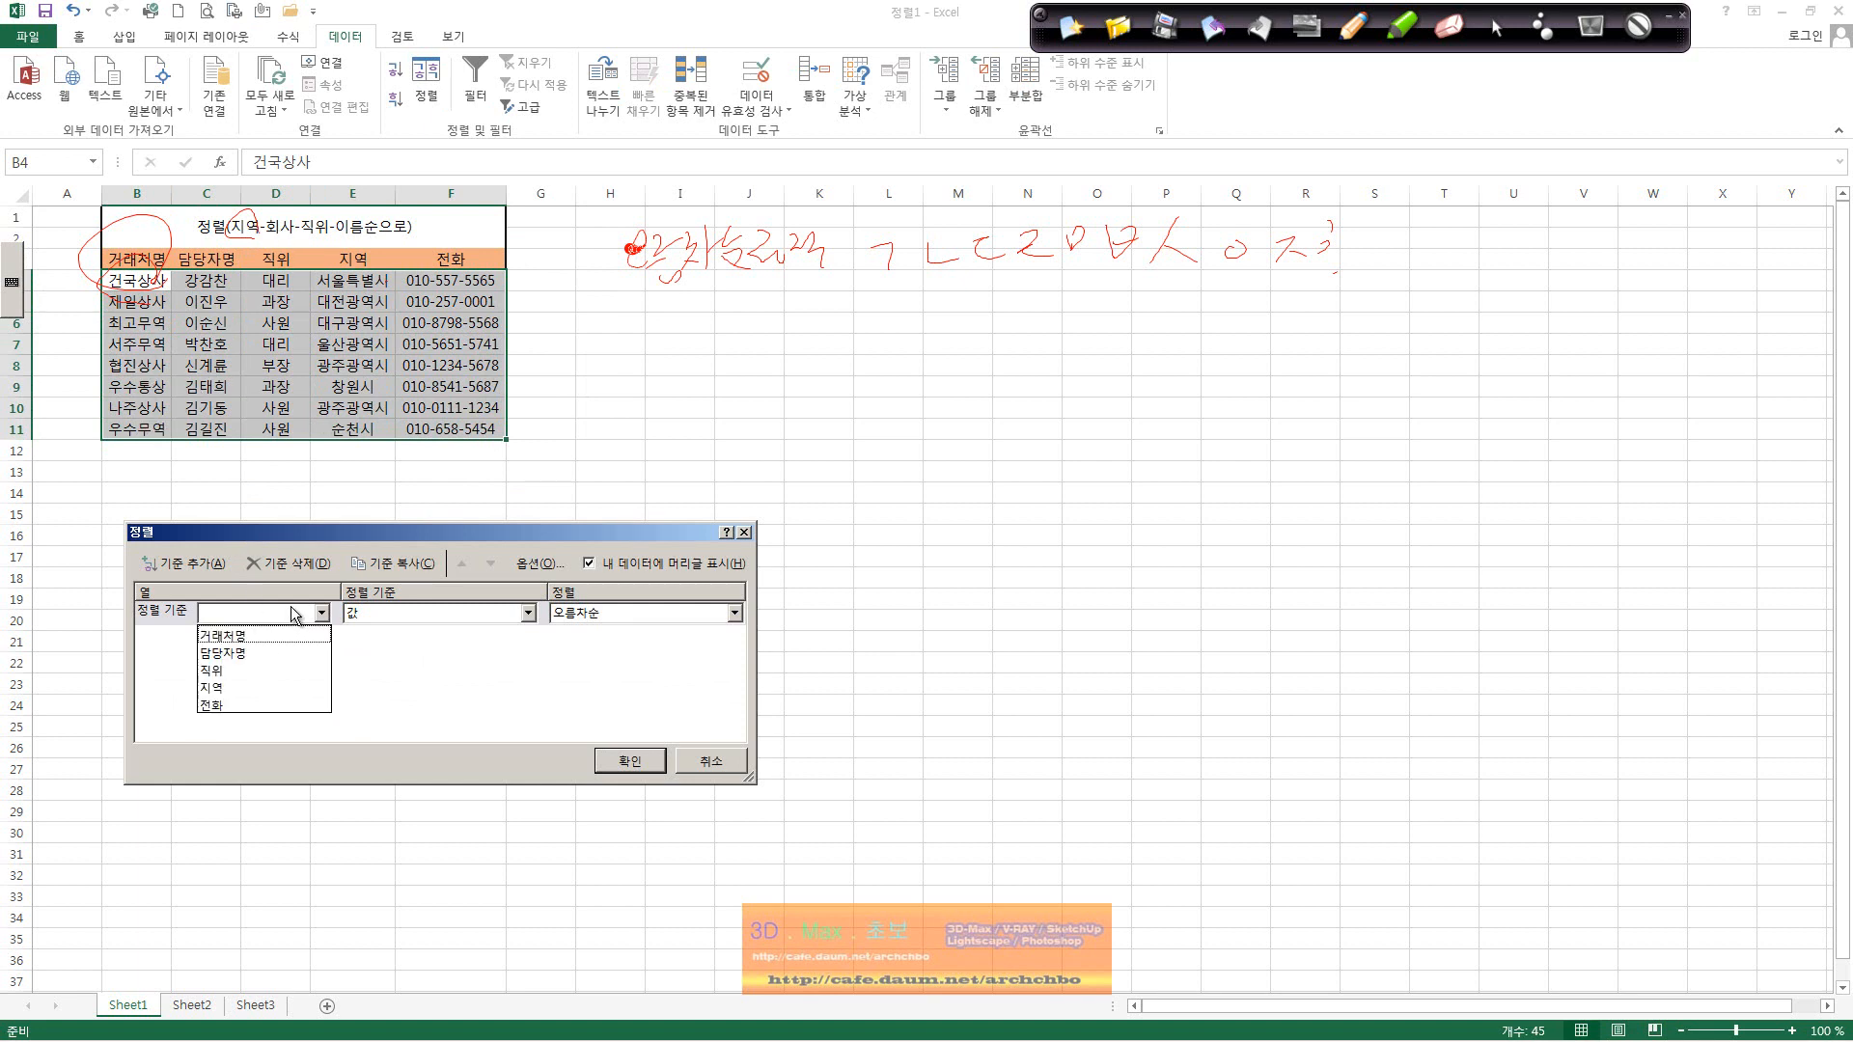
{"action": "left_click", "coordinate": [251, 687]}
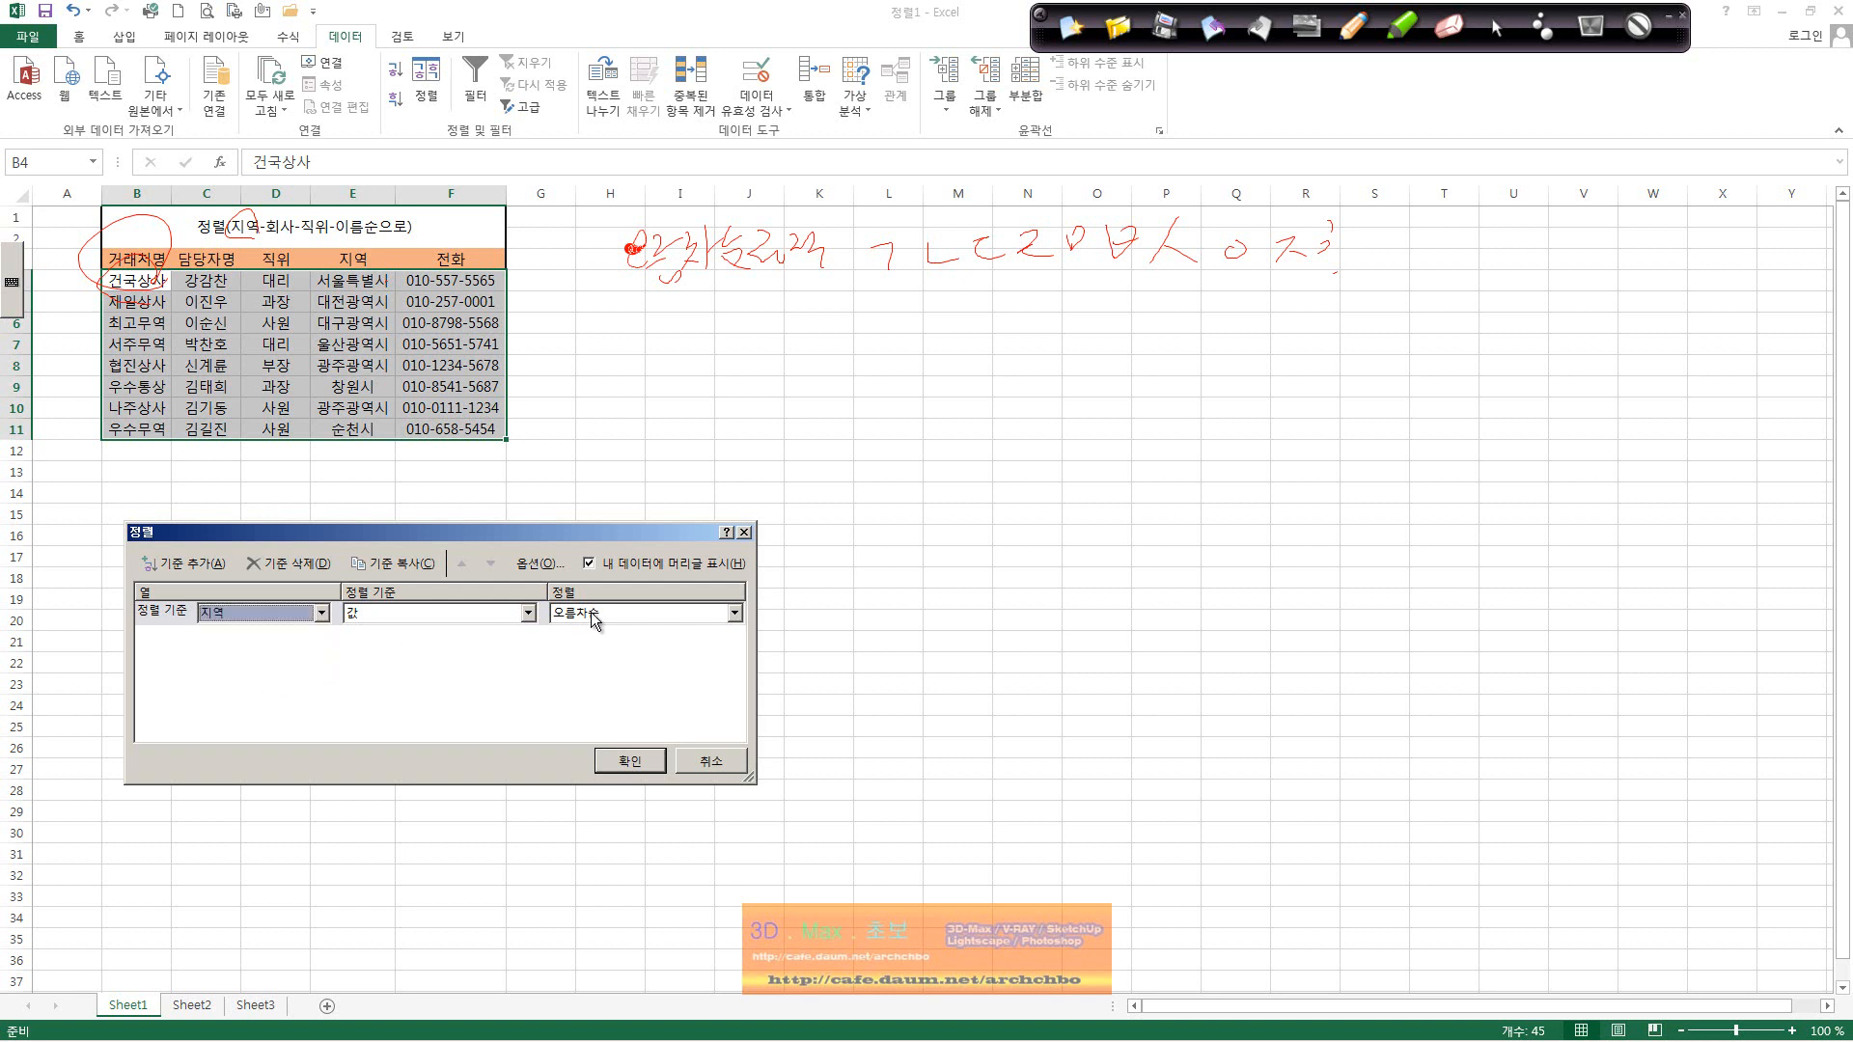
{"action": "left_click", "coordinate": [199, 570]}
{"action": "left_click", "coordinate": [268, 639]}
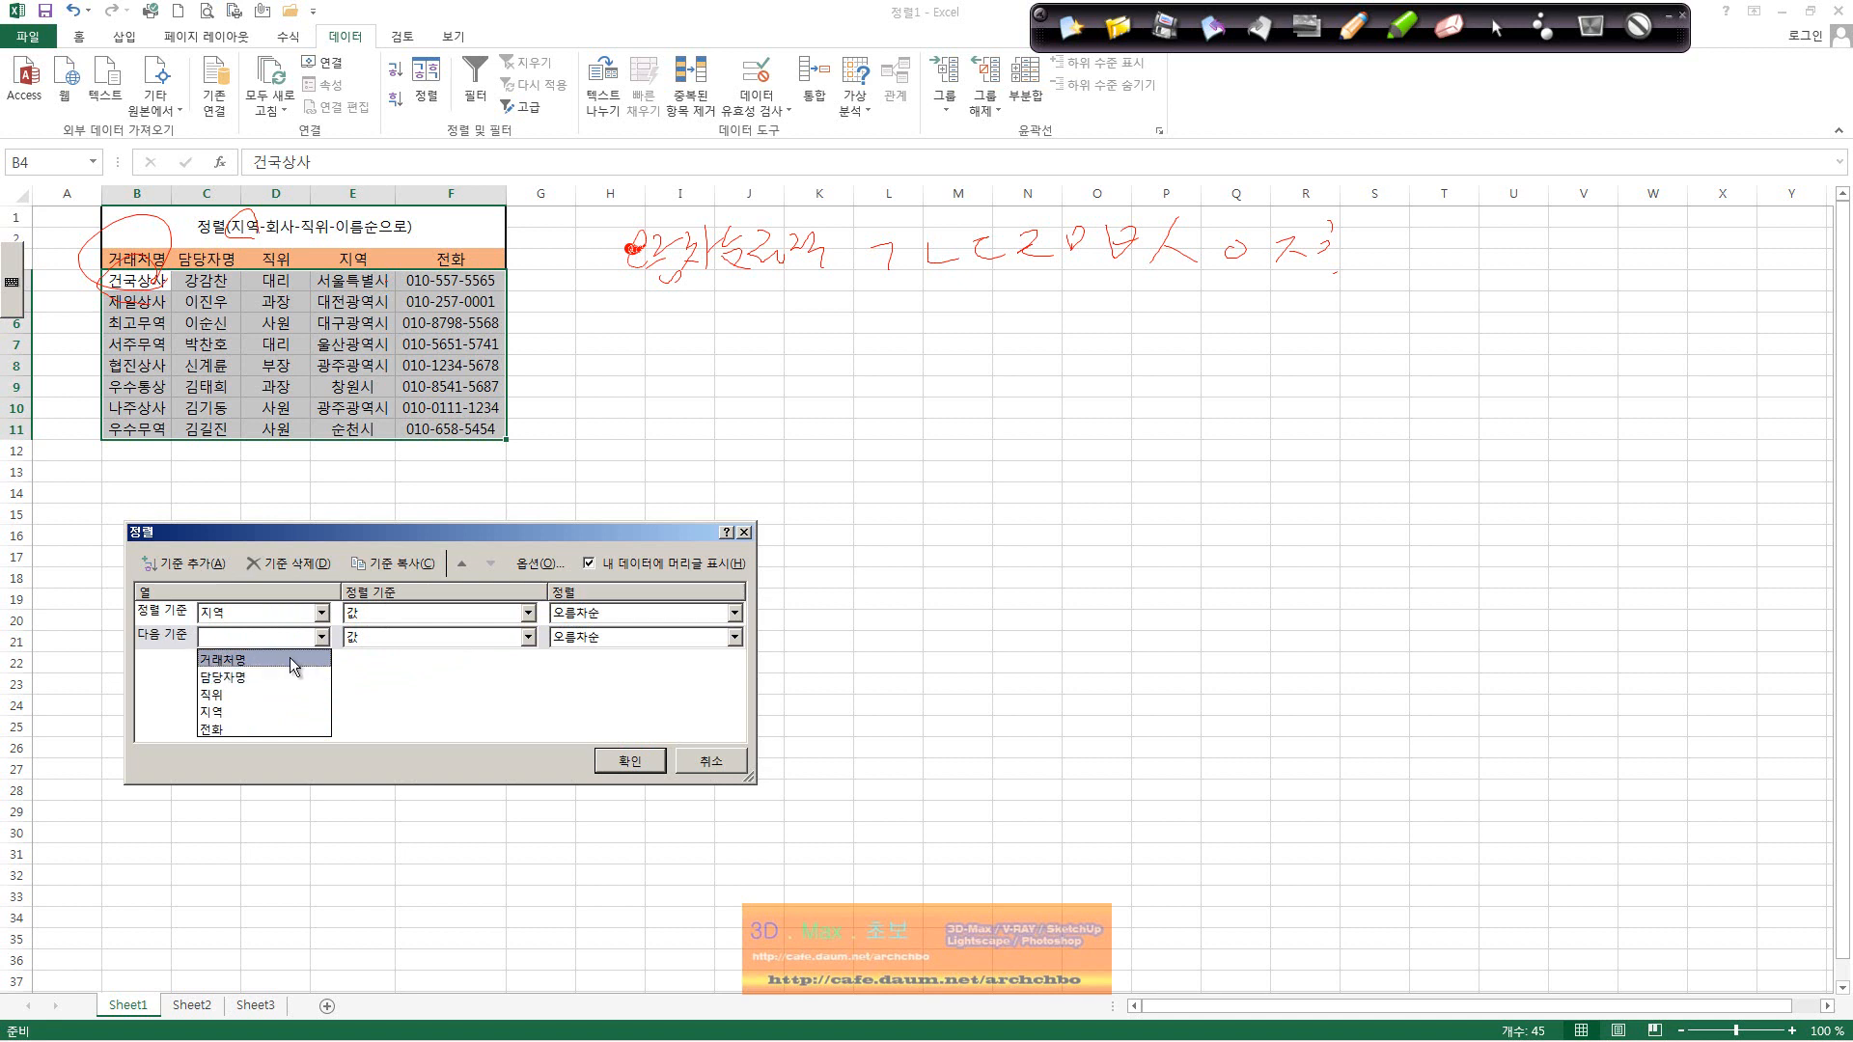
{"action": "left_click", "coordinate": [290, 657]}
{"action": "left_click", "coordinate": [643, 762]}
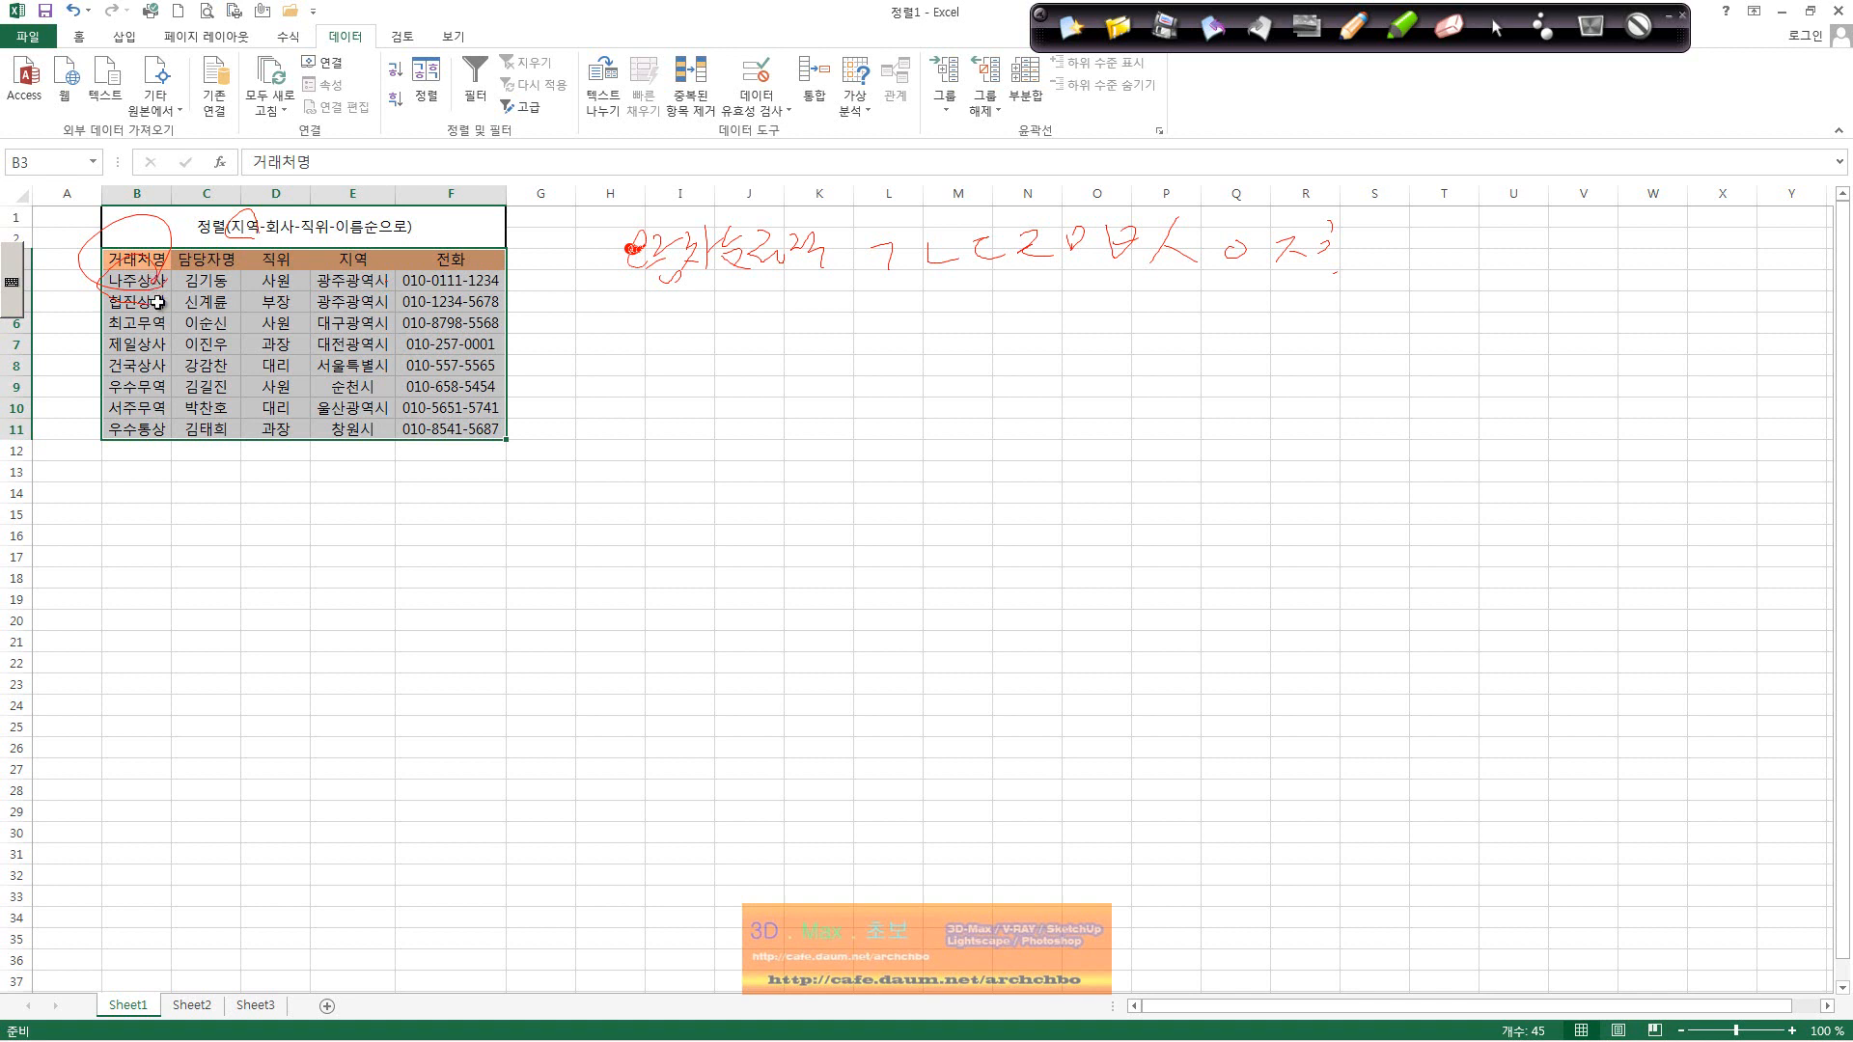
{"action": "left_click", "coordinate": [85, 10]}
{"action": "left_click", "coordinate": [20, 407]}
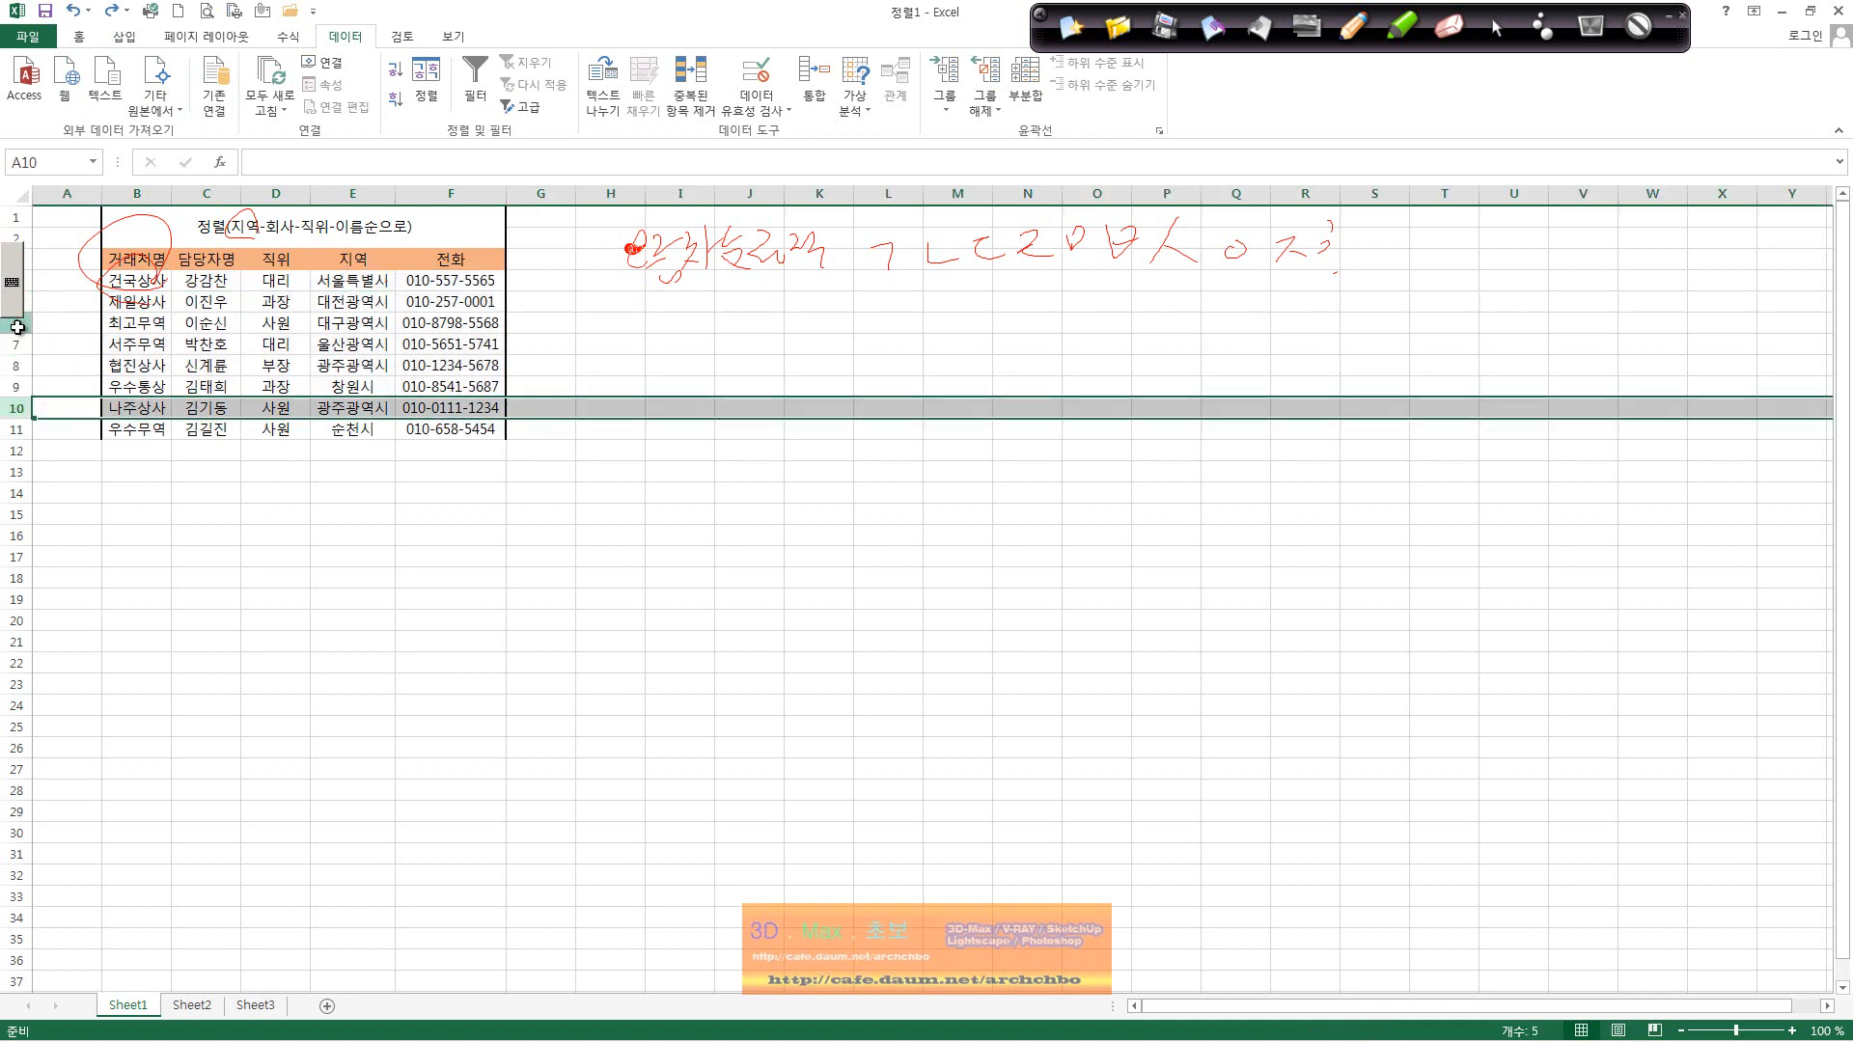
{"action": "left_click", "coordinate": [18, 324]}
Step: Insert a blank row above 최고무역 and enter the company name 기술상사 in B6
{"action": "right_click", "coordinate": [20, 325]}
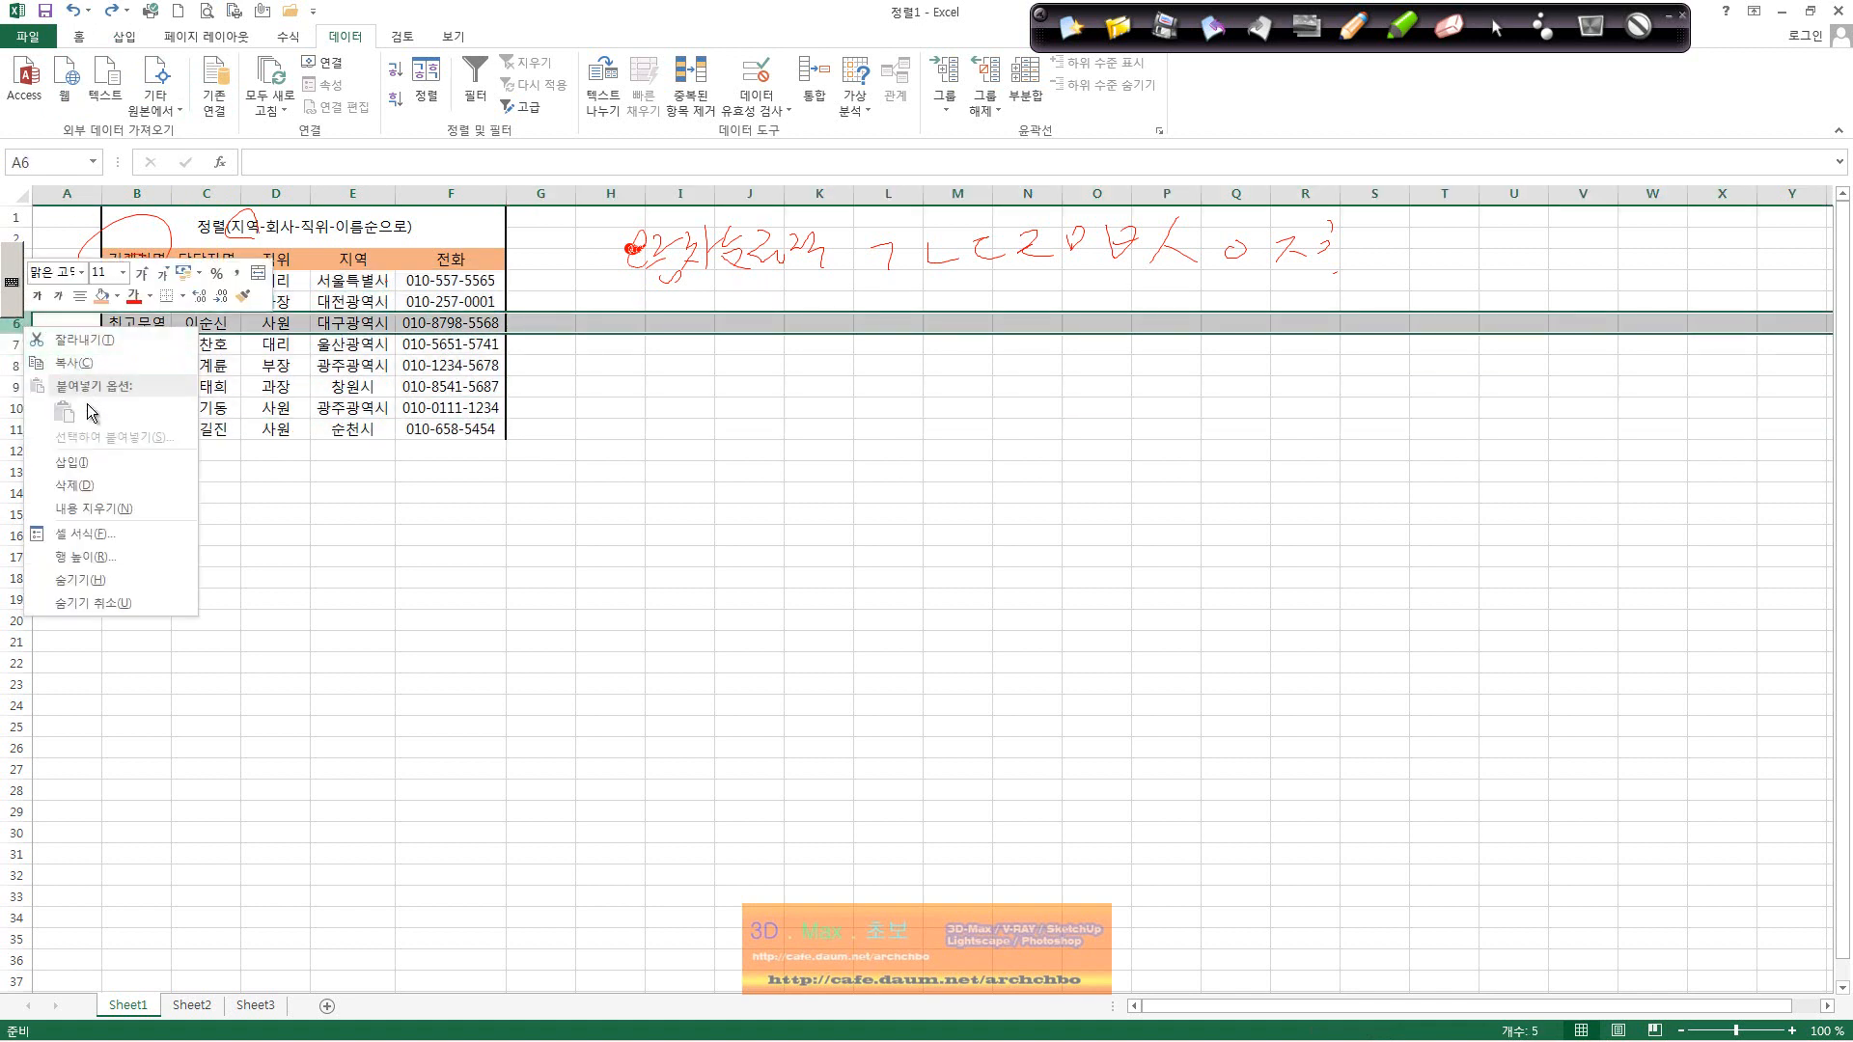
{"action": "left_click", "coordinate": [101, 463]}
{"action": "left_click", "coordinate": [158, 324]}
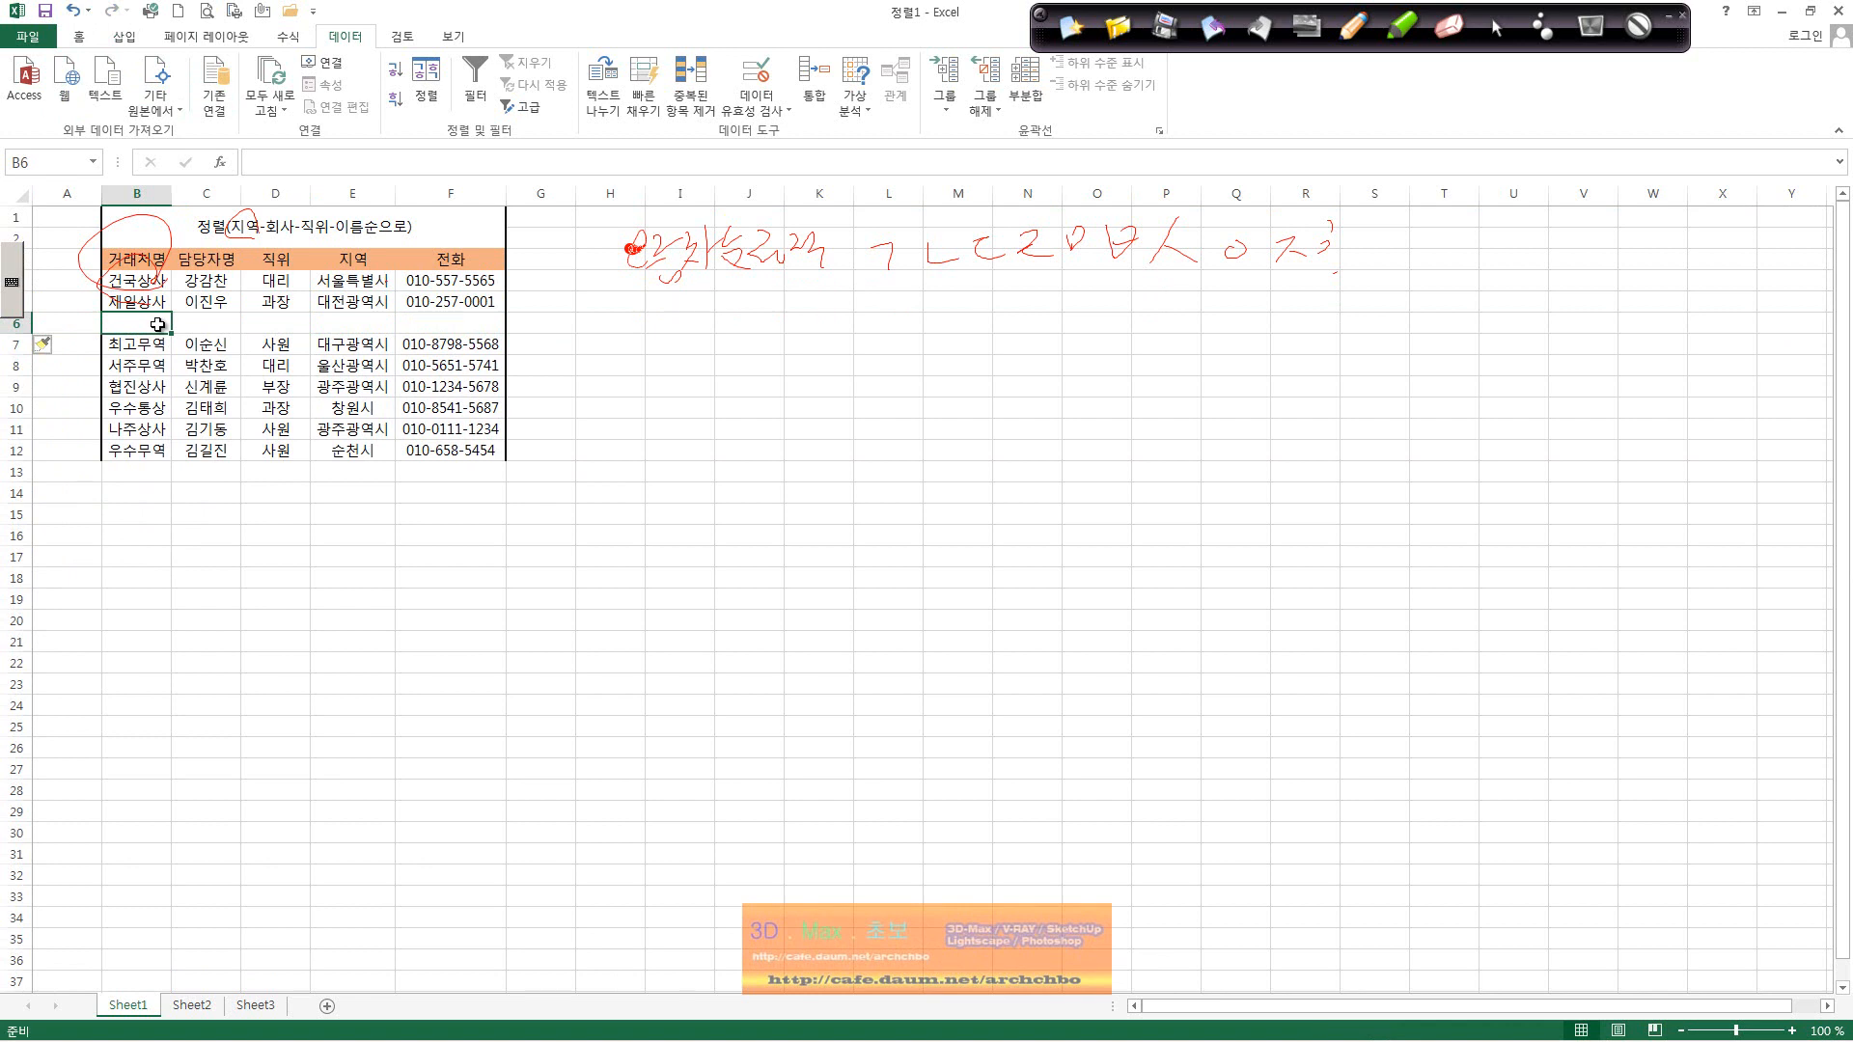
{"action": "type", "text": "ㄱ"}
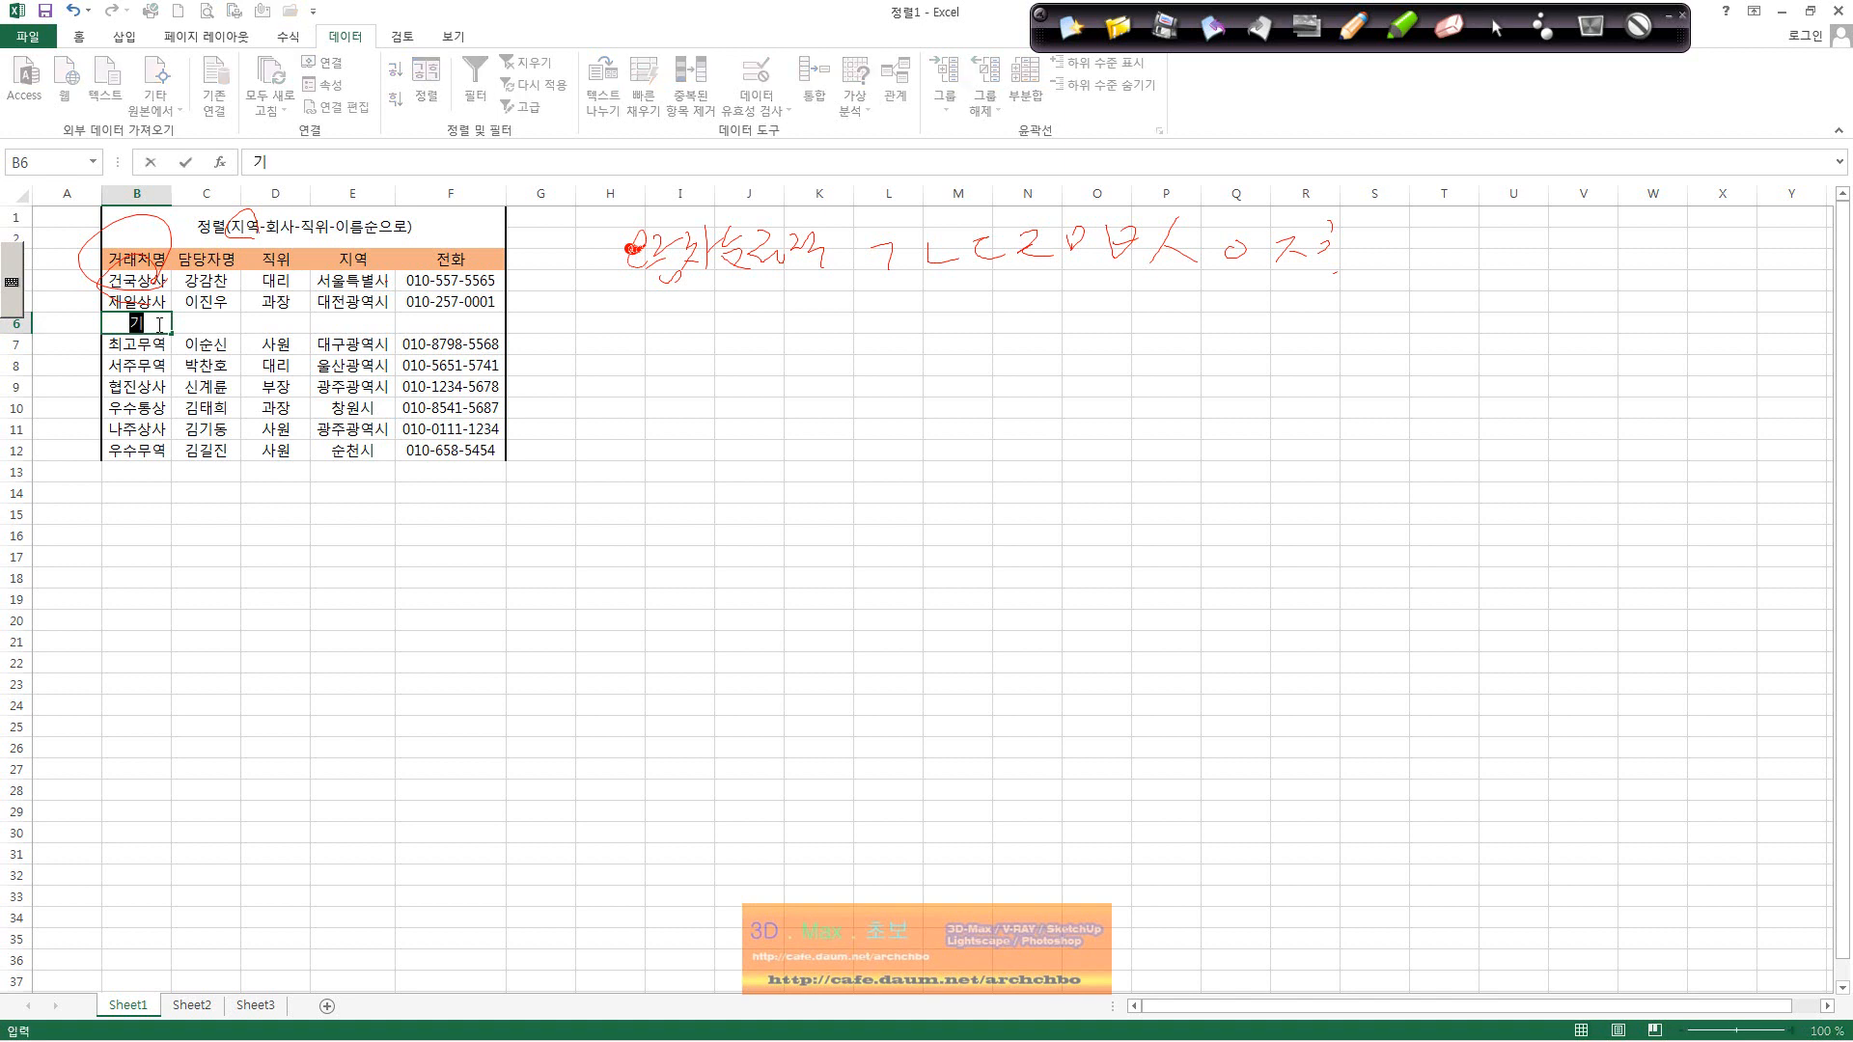
{"action": "type", "text": "술상사"}
{"action": "key", "text": "Tab"}
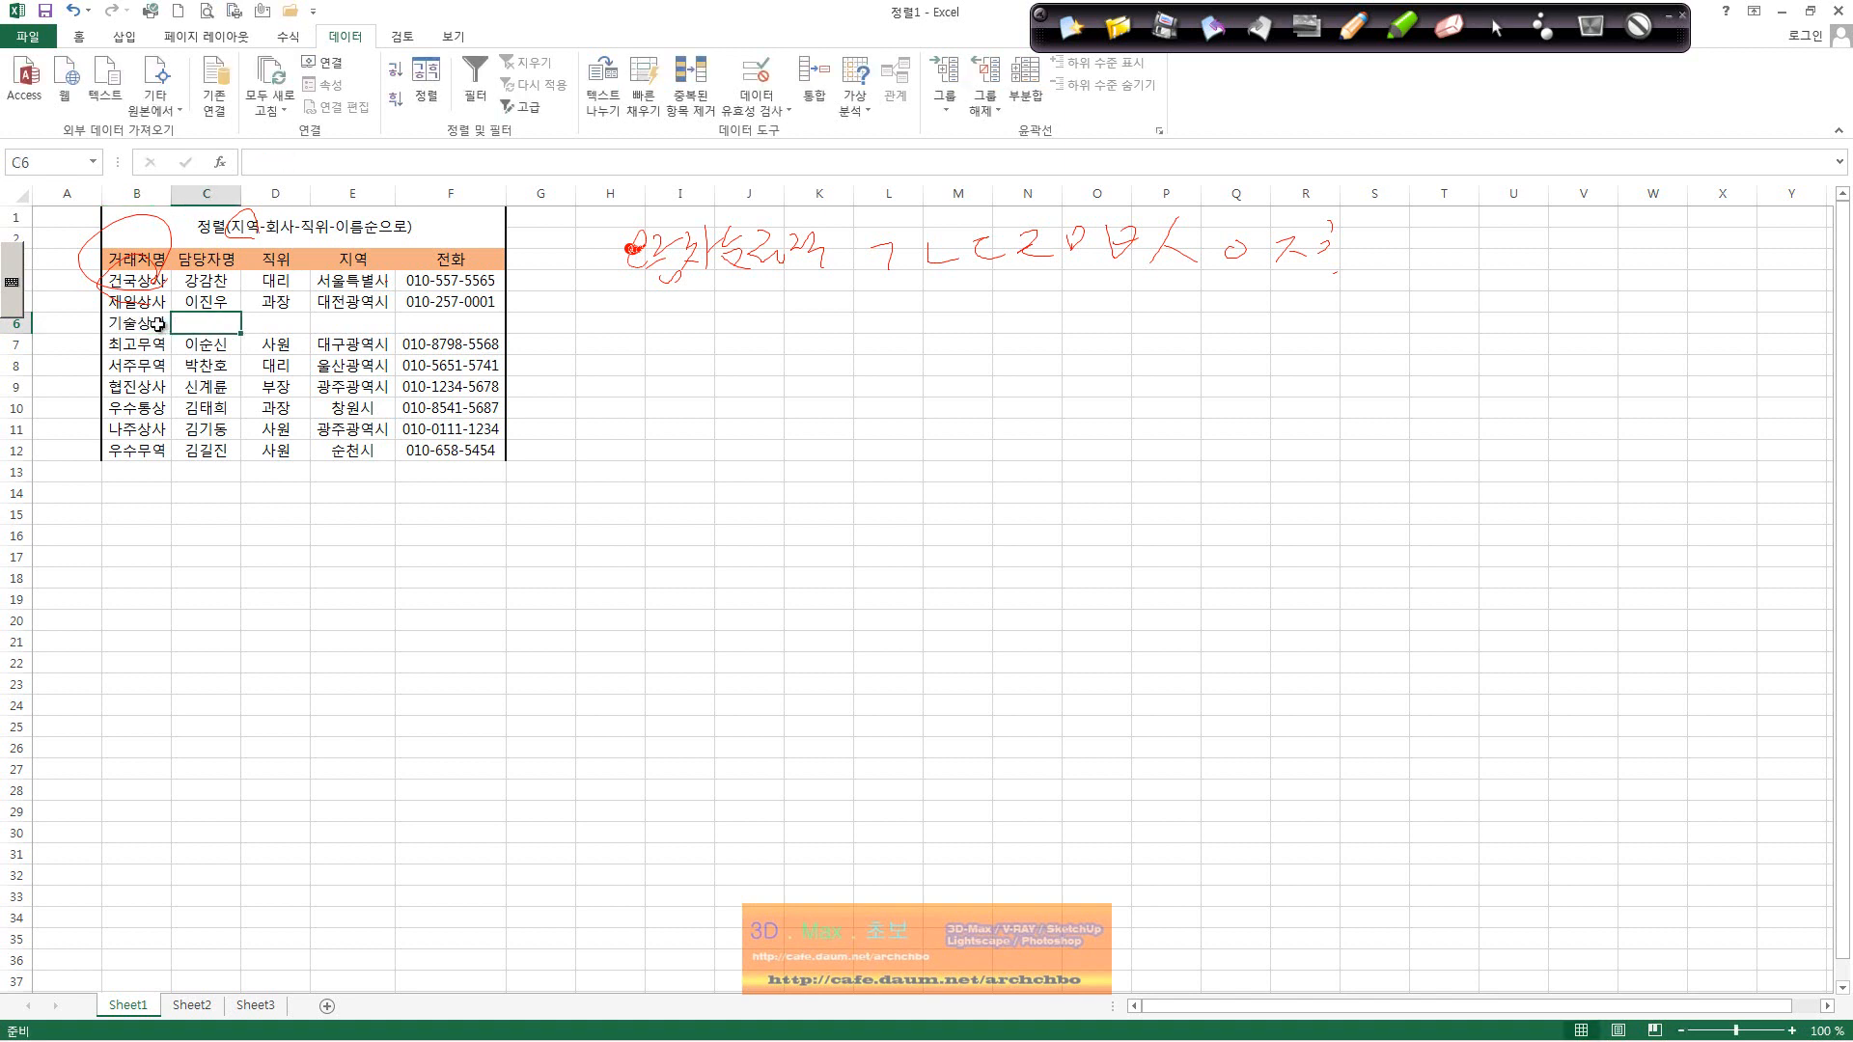
Step: Fill in the contact's name, title 사원, region 광주광역시 and the phone number
{"action": "type", "text": "ㄱㅕㅇ"}
{"action": "key", "text": "BackSpace"}
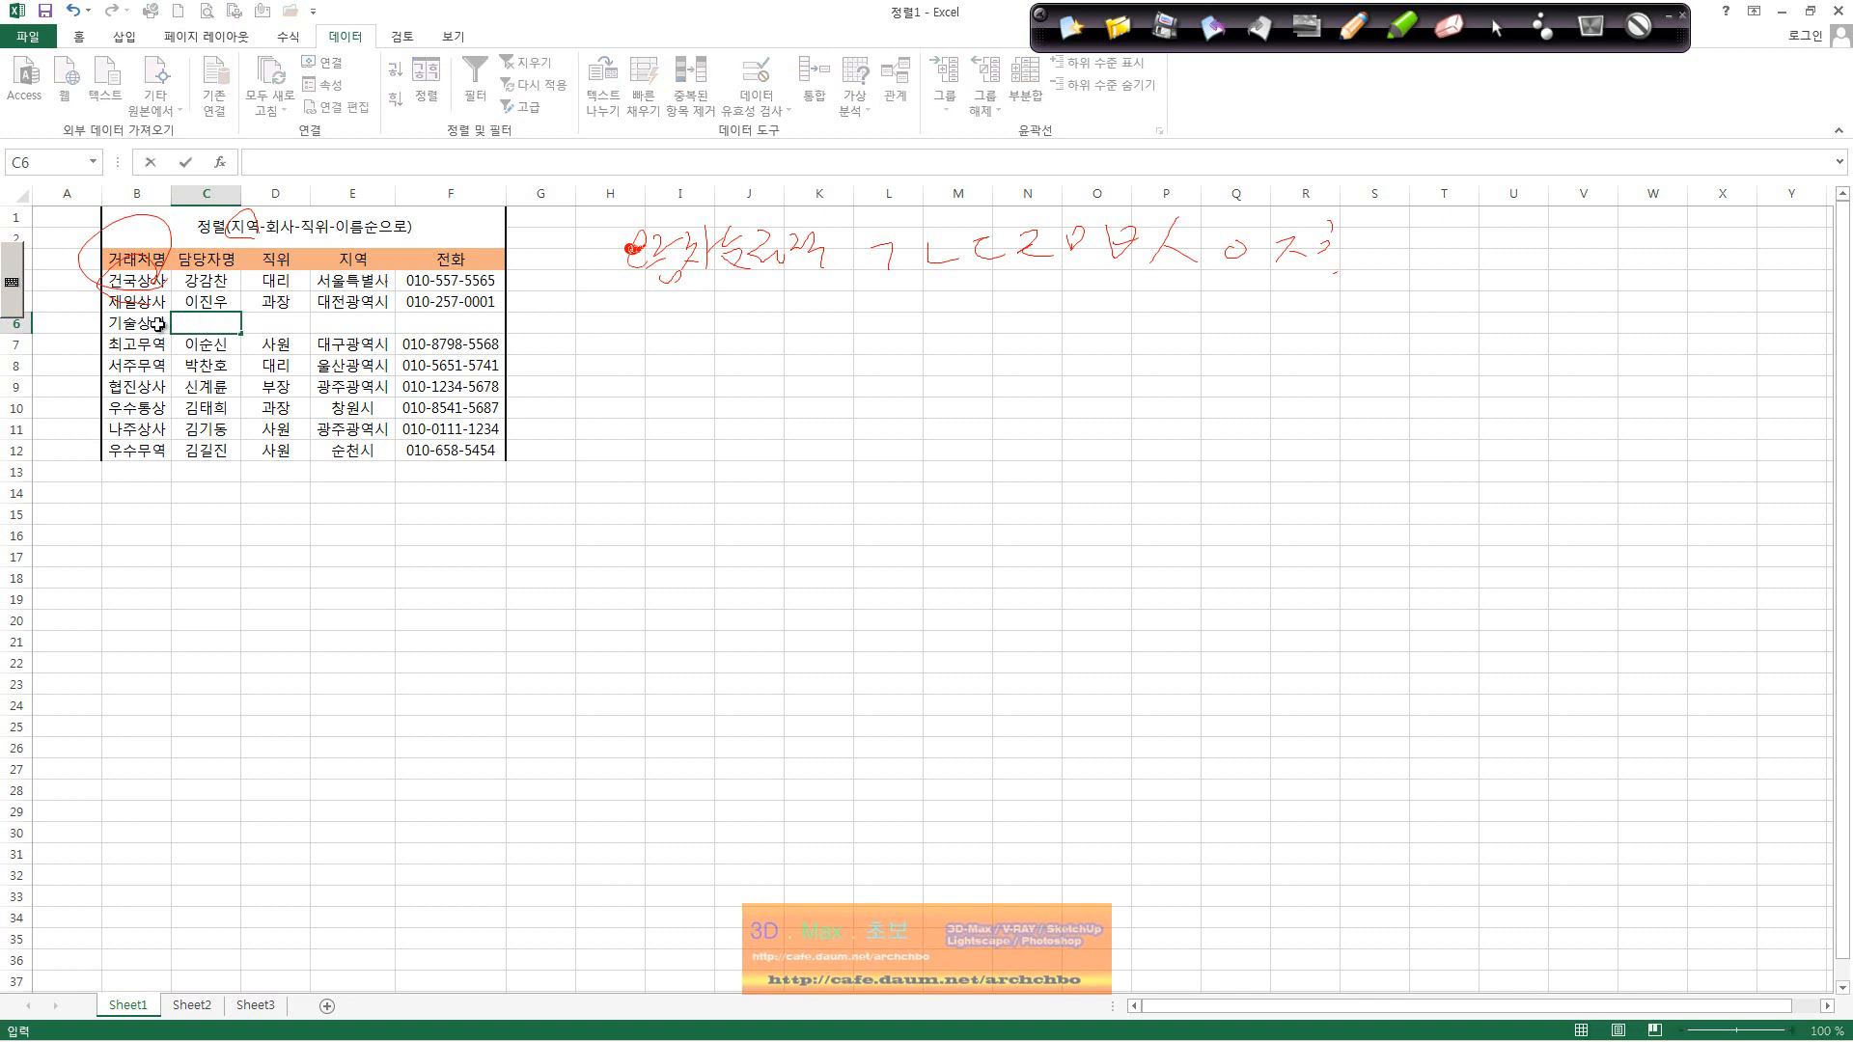
{"action": "key", "text": "Tab"}
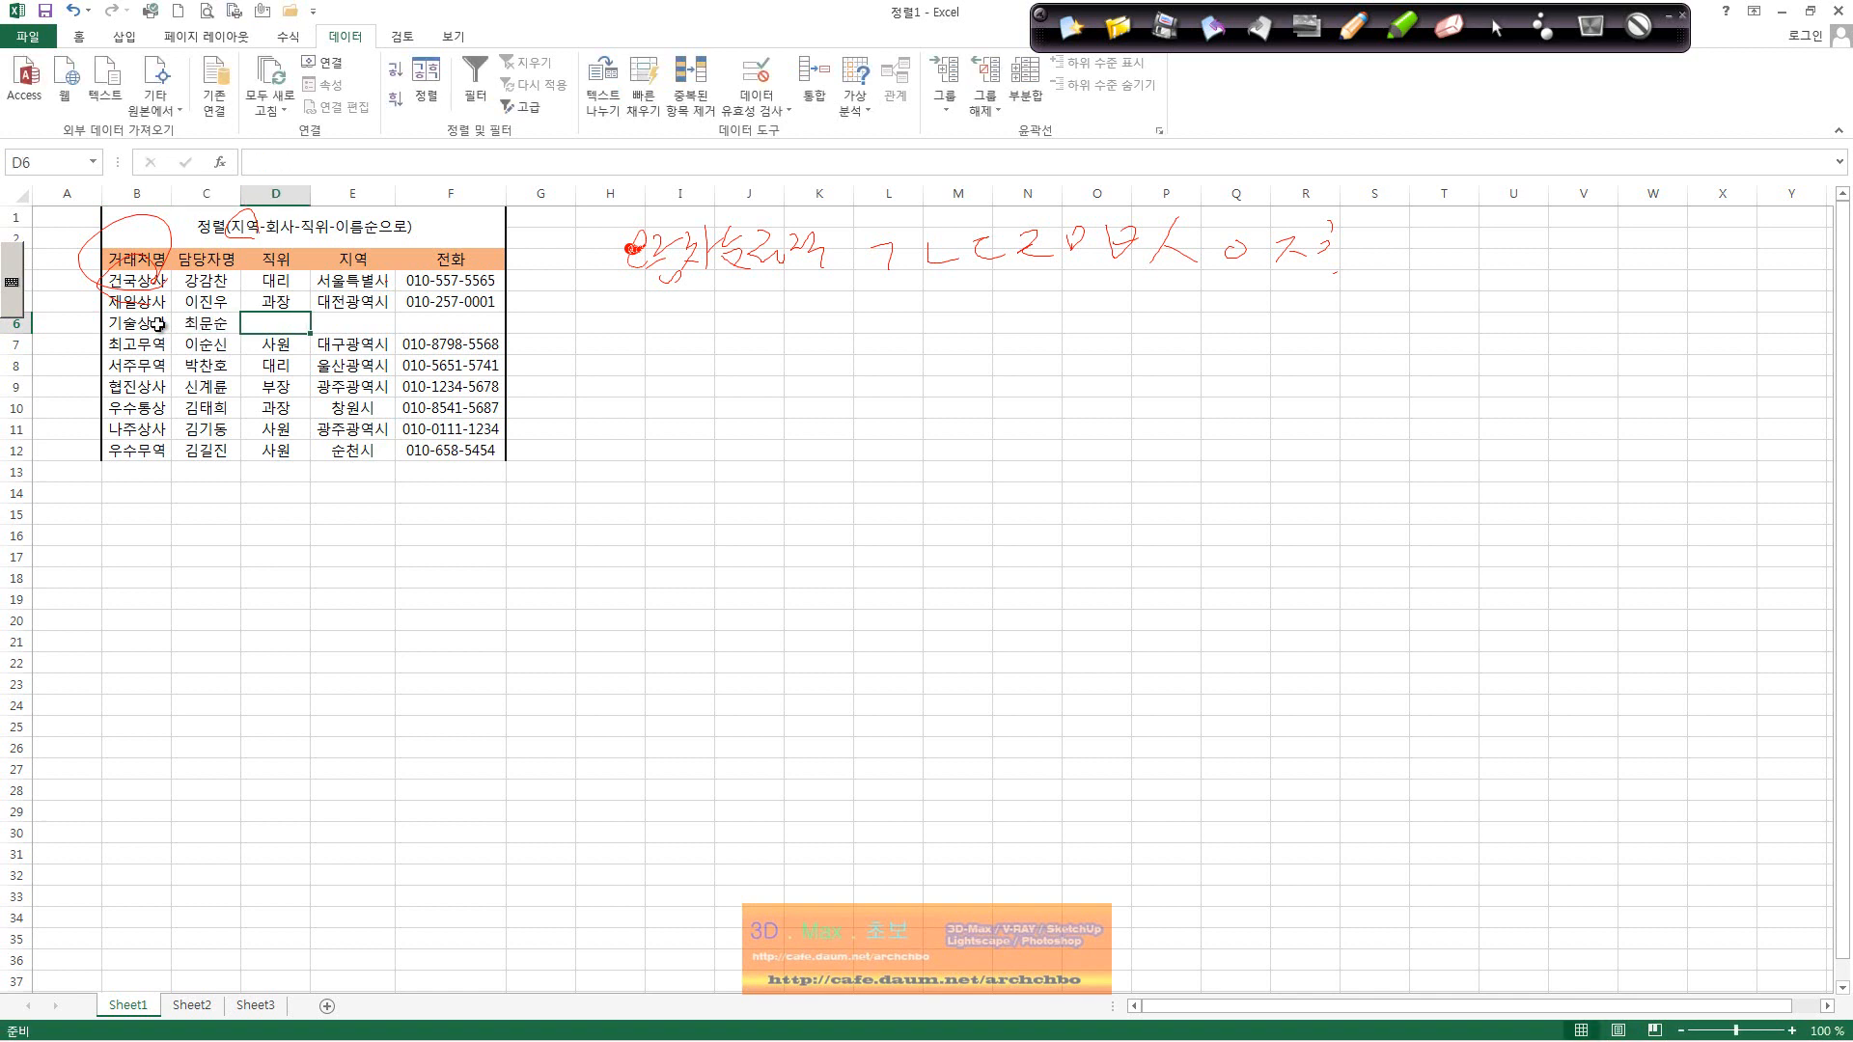
{"action": "type", "text": "사원"}
{"action": "key", "text": "Tab"}
{"action": "type", "text": "광주"}
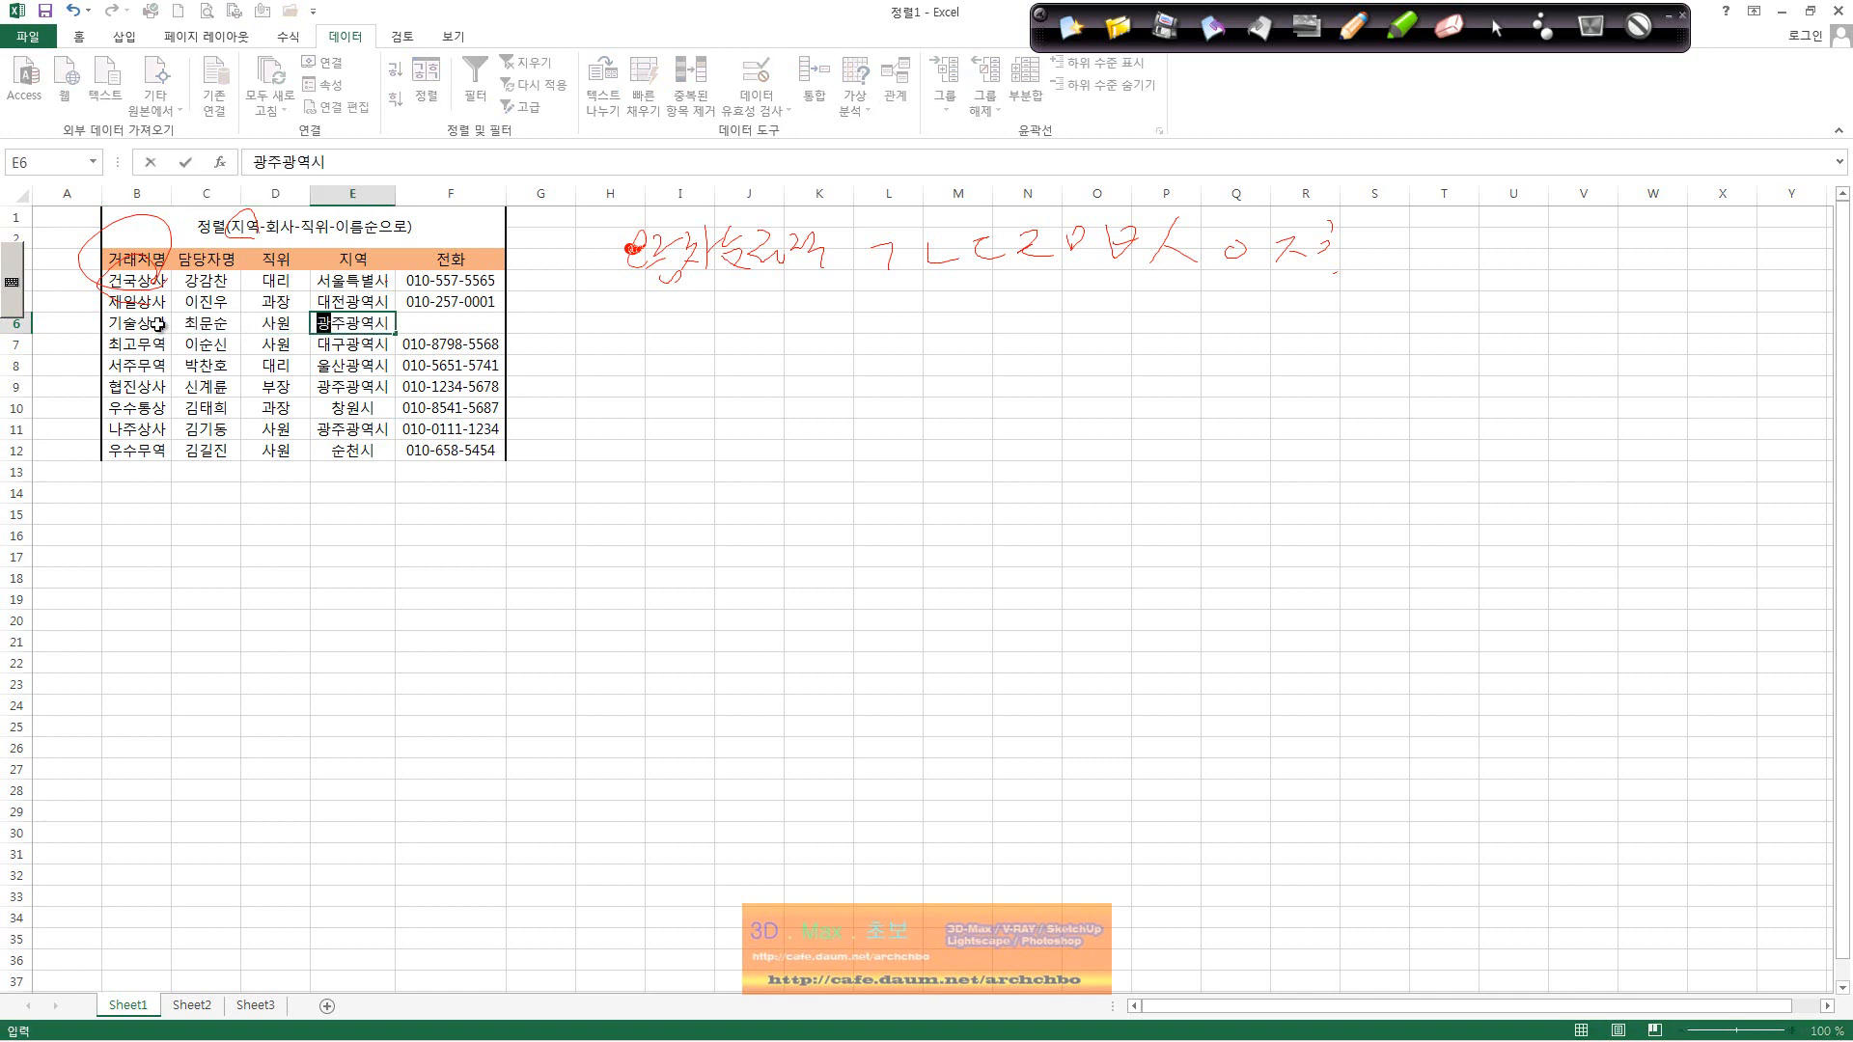
{"action": "key", "text": "Tab"}
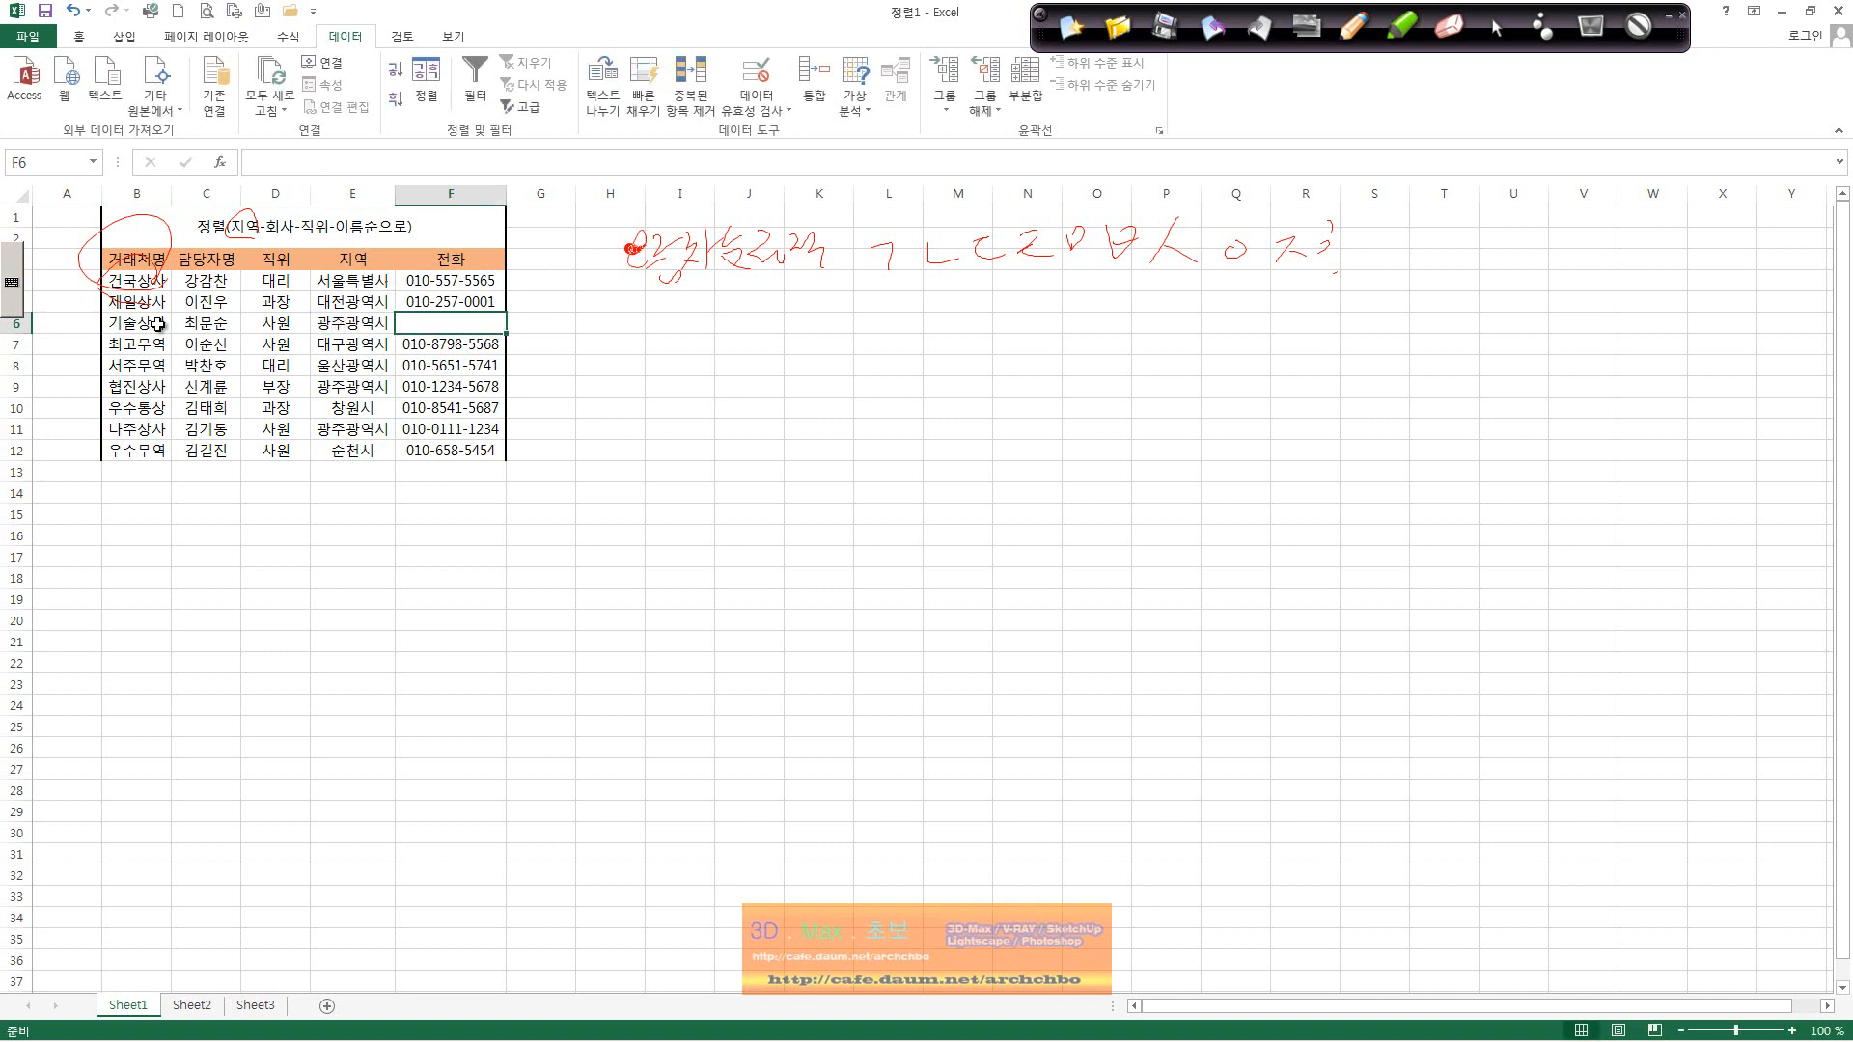
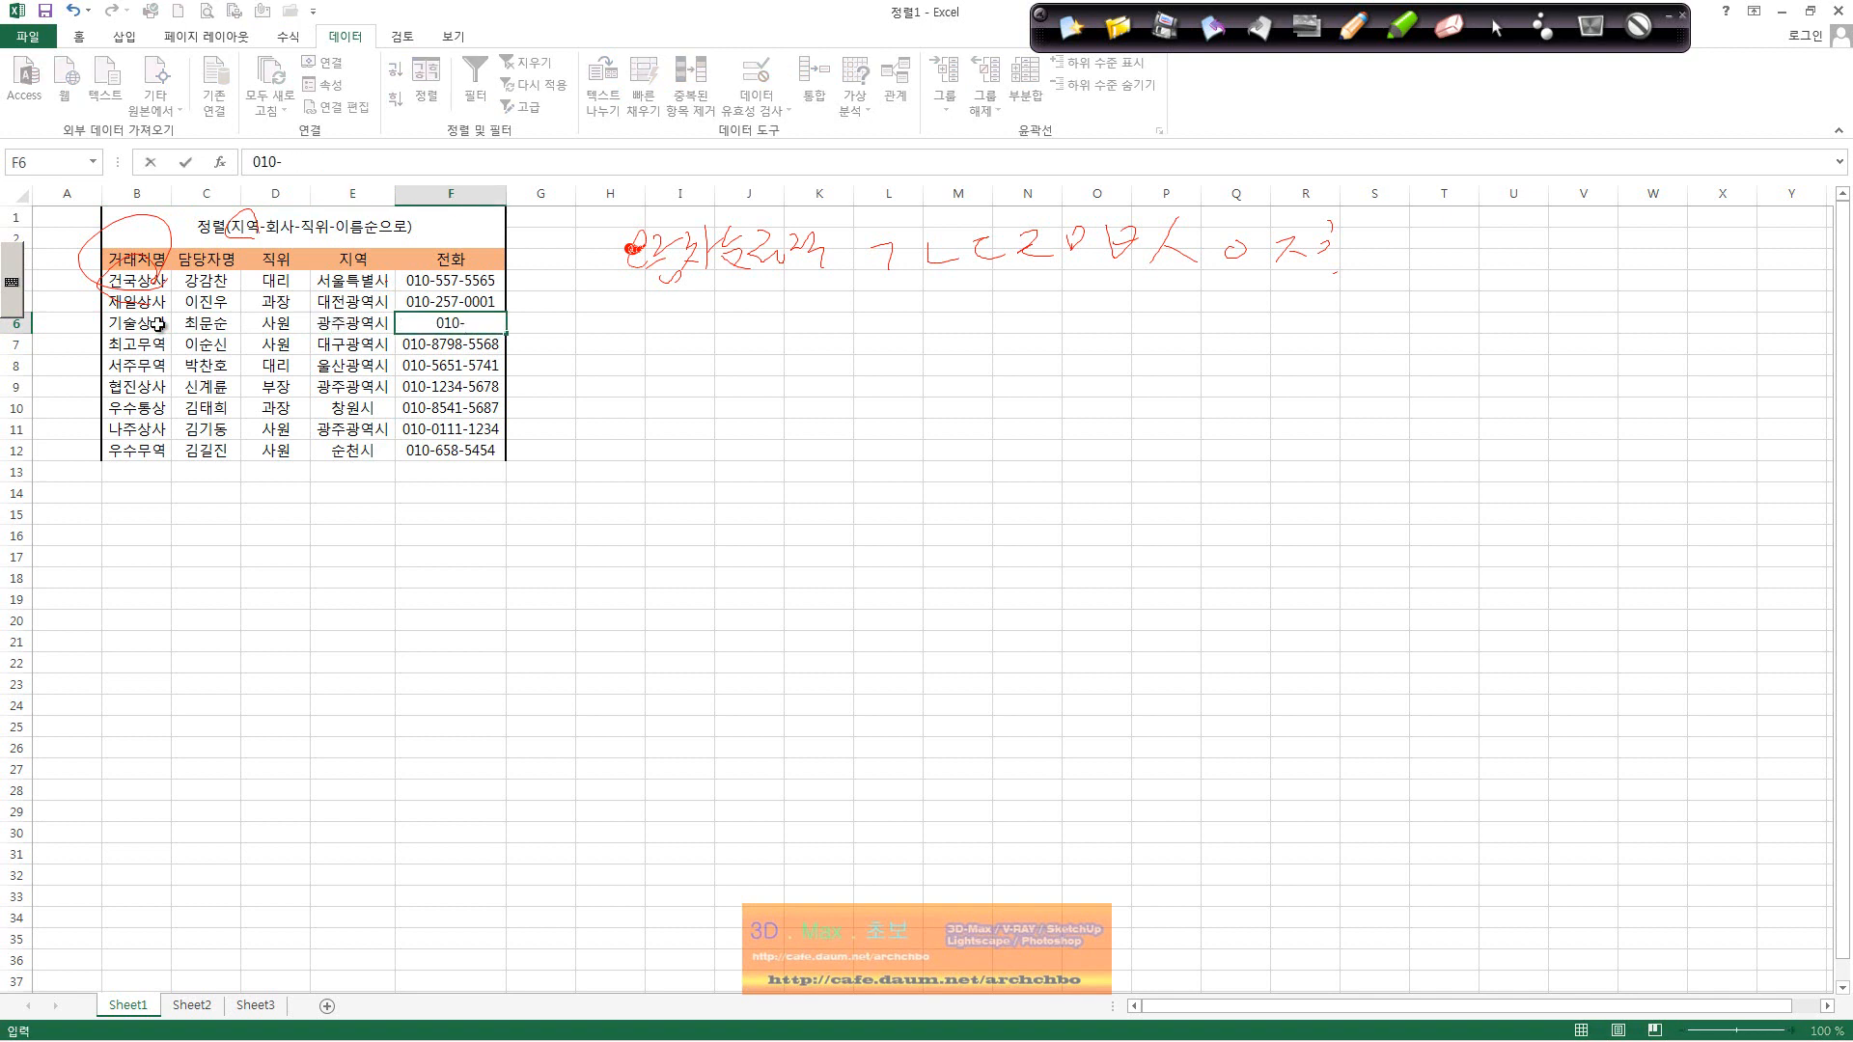
{"action": "key", "text": "Return"}
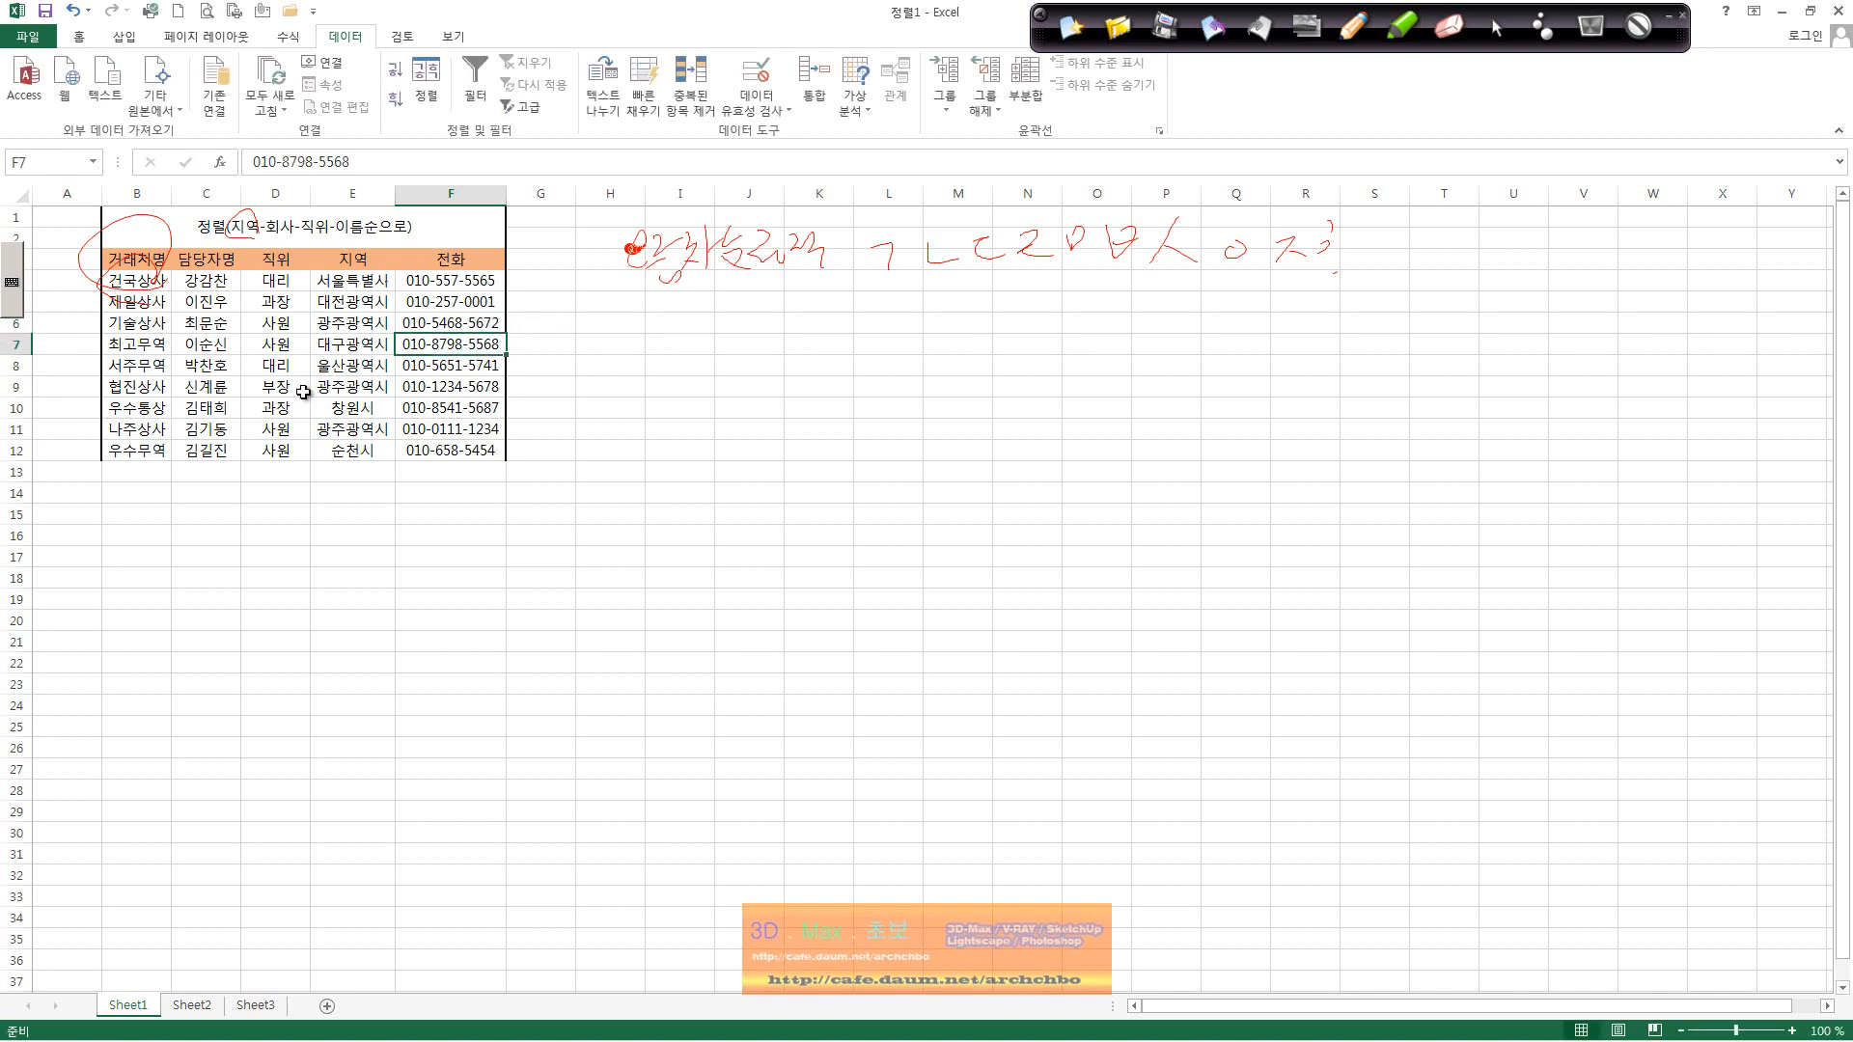
Step: Select the 광주광역시 region cells of 기술상사, 협진상사 and 나주상사
{"action": "left_click", "coordinate": [387, 325]}
{"action": "left_click", "coordinate": [370, 387]}
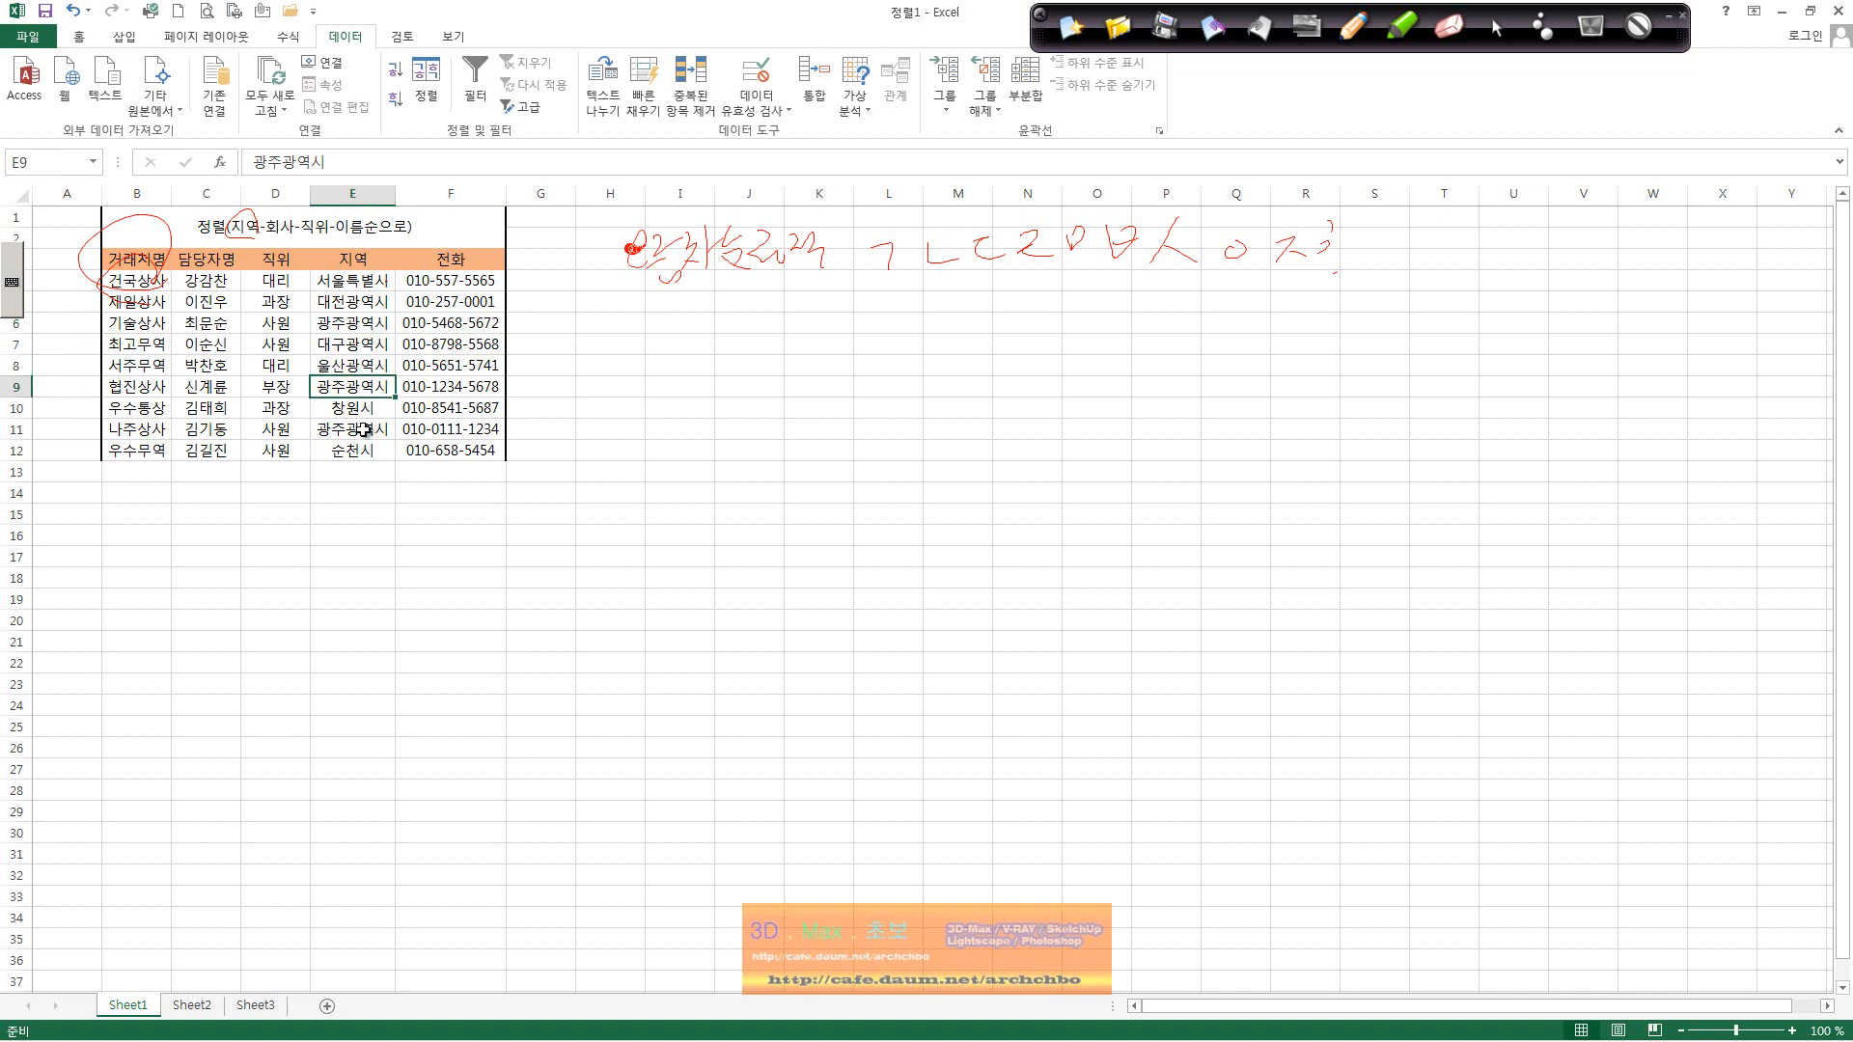
{"action": "left_click", "coordinate": [363, 428]}
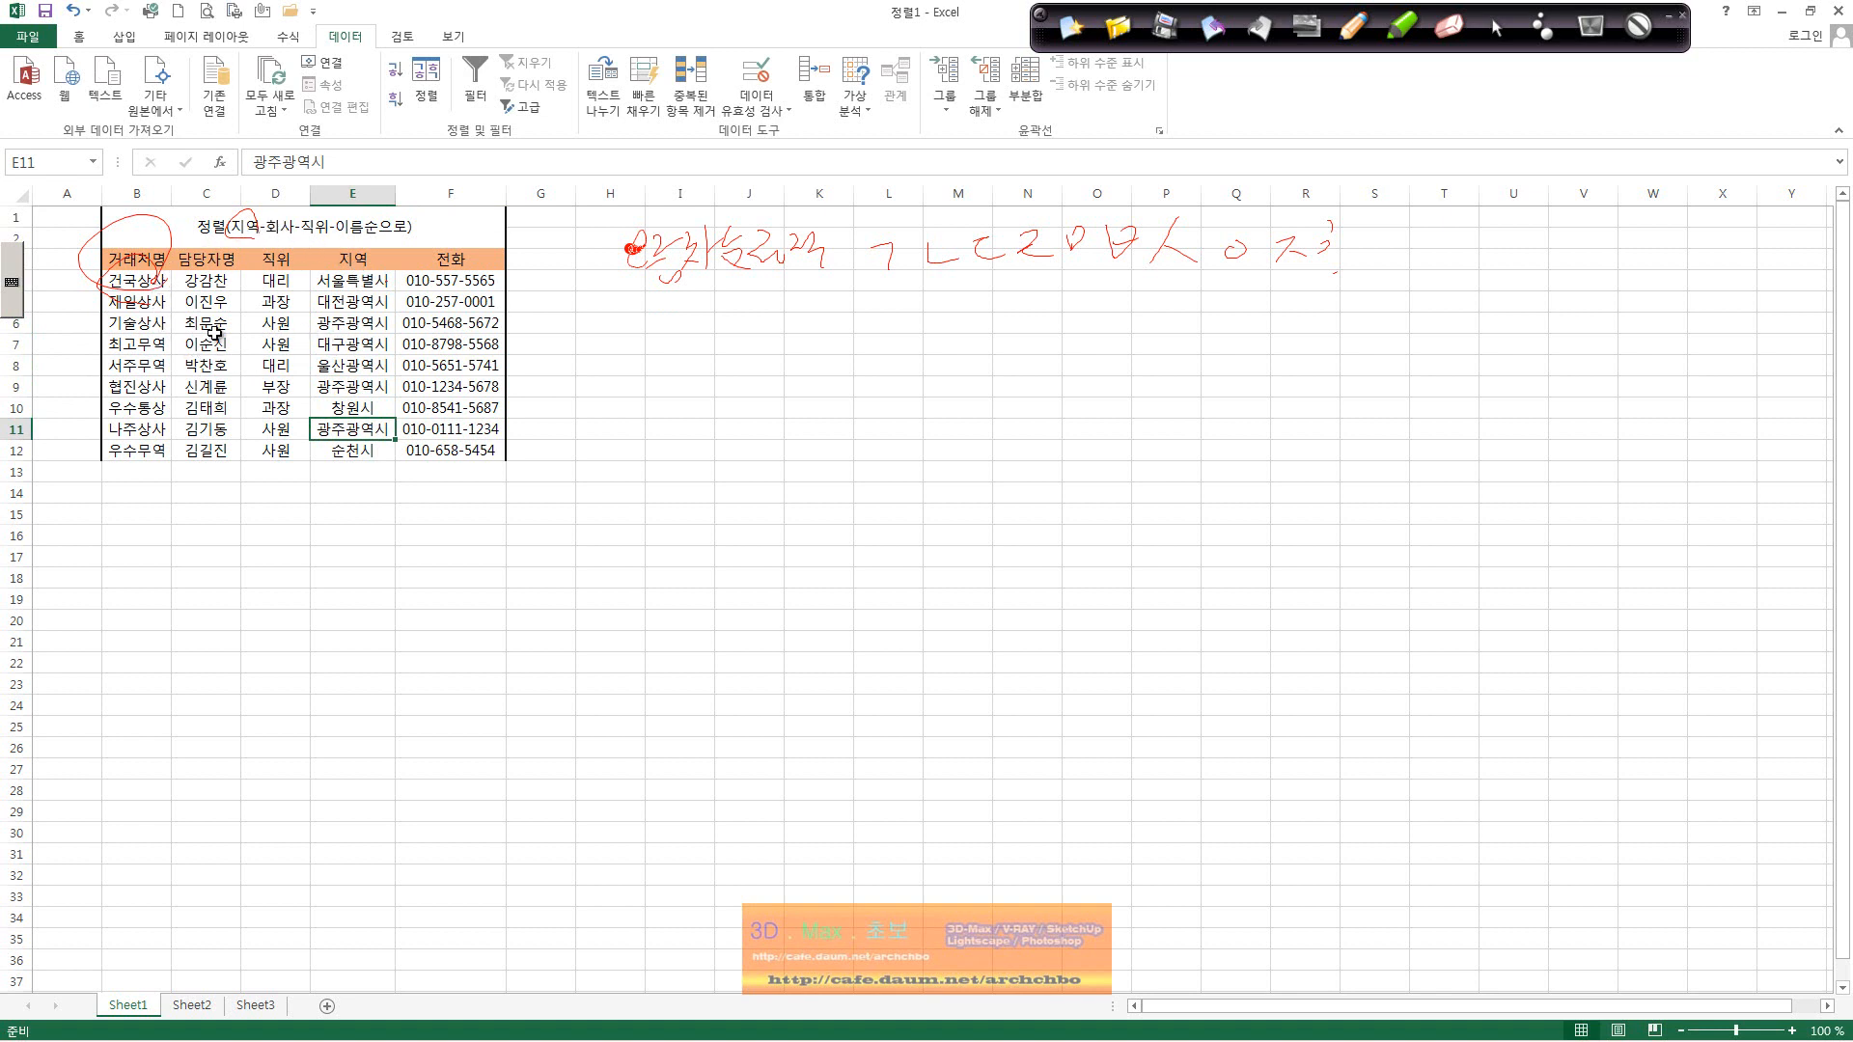
Step: Select the whole table and sort it by 지역, then by 거래처명
{"action": "left_click", "coordinate": [153, 328]}
{"action": "left_click_drag", "start_coordinate": [136, 258], "coordinate": [451, 449]}
{"action": "left_click", "coordinate": [425, 82]}
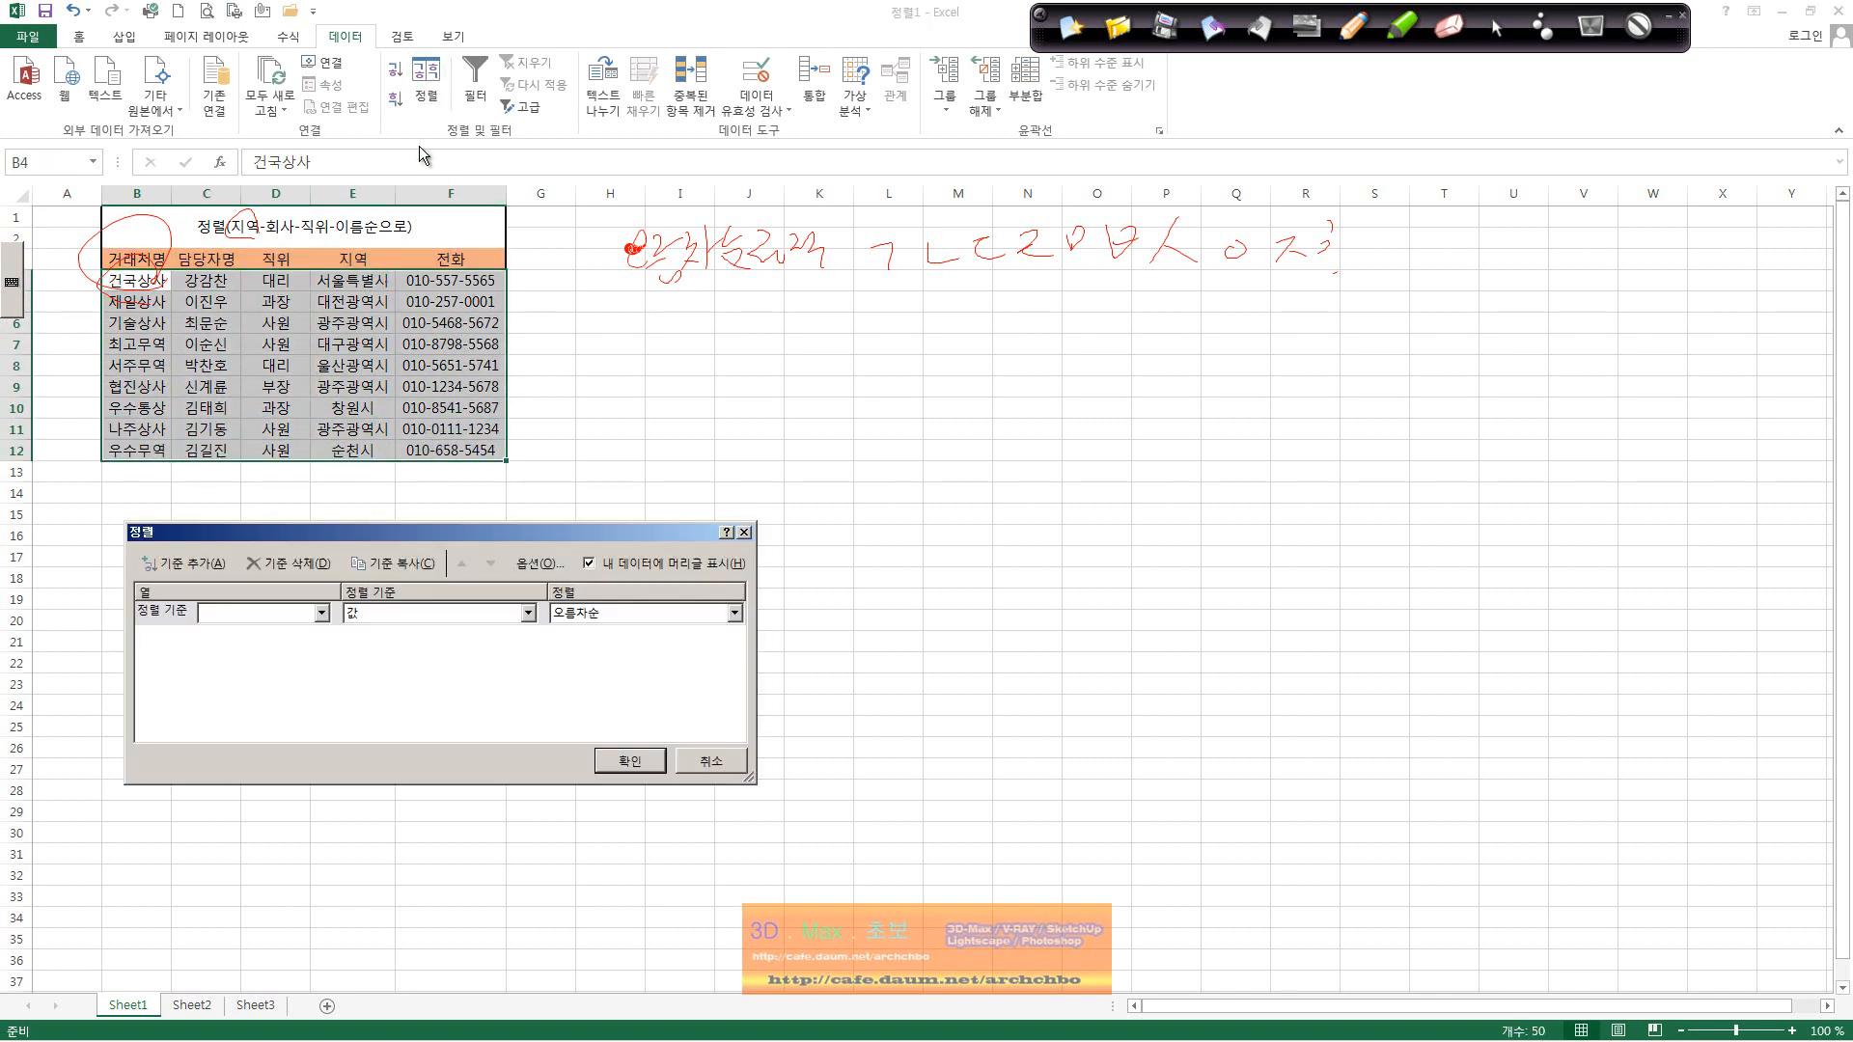
{"action": "left_click", "coordinate": [320, 613]}
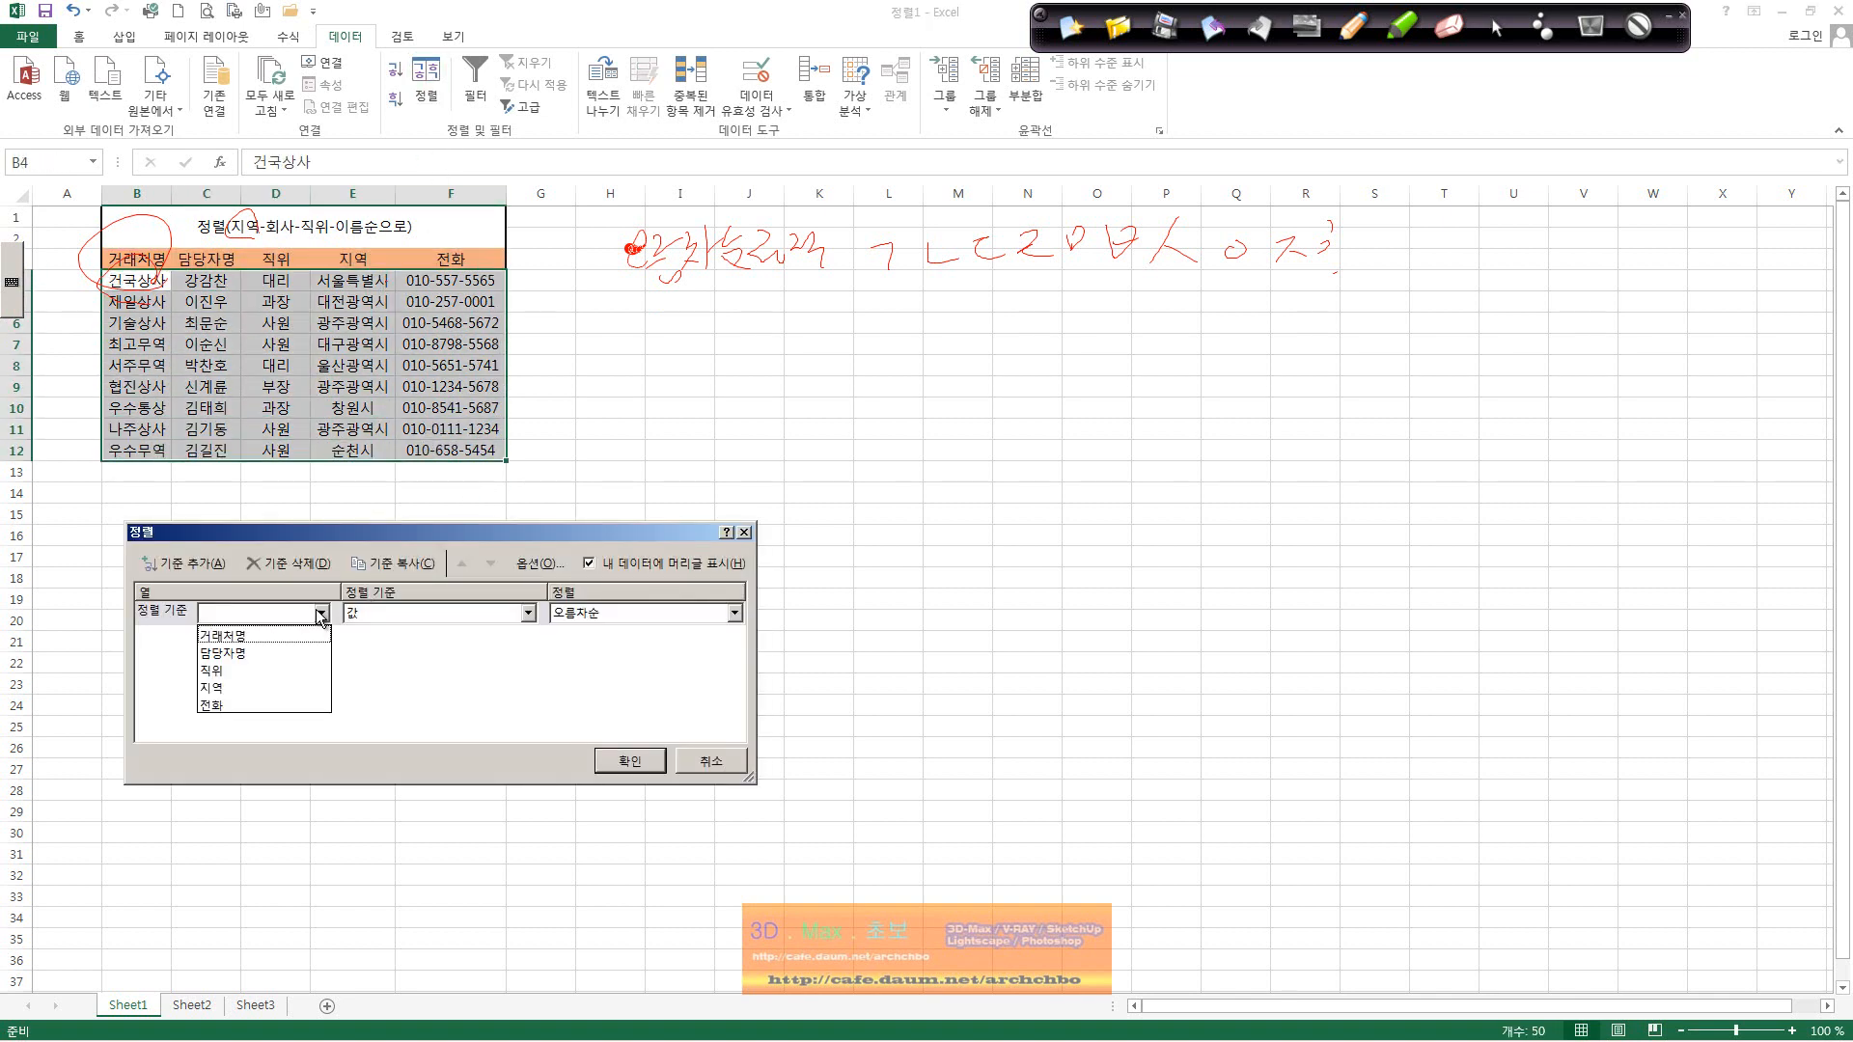
{"action": "left_click", "coordinate": [263, 688]}
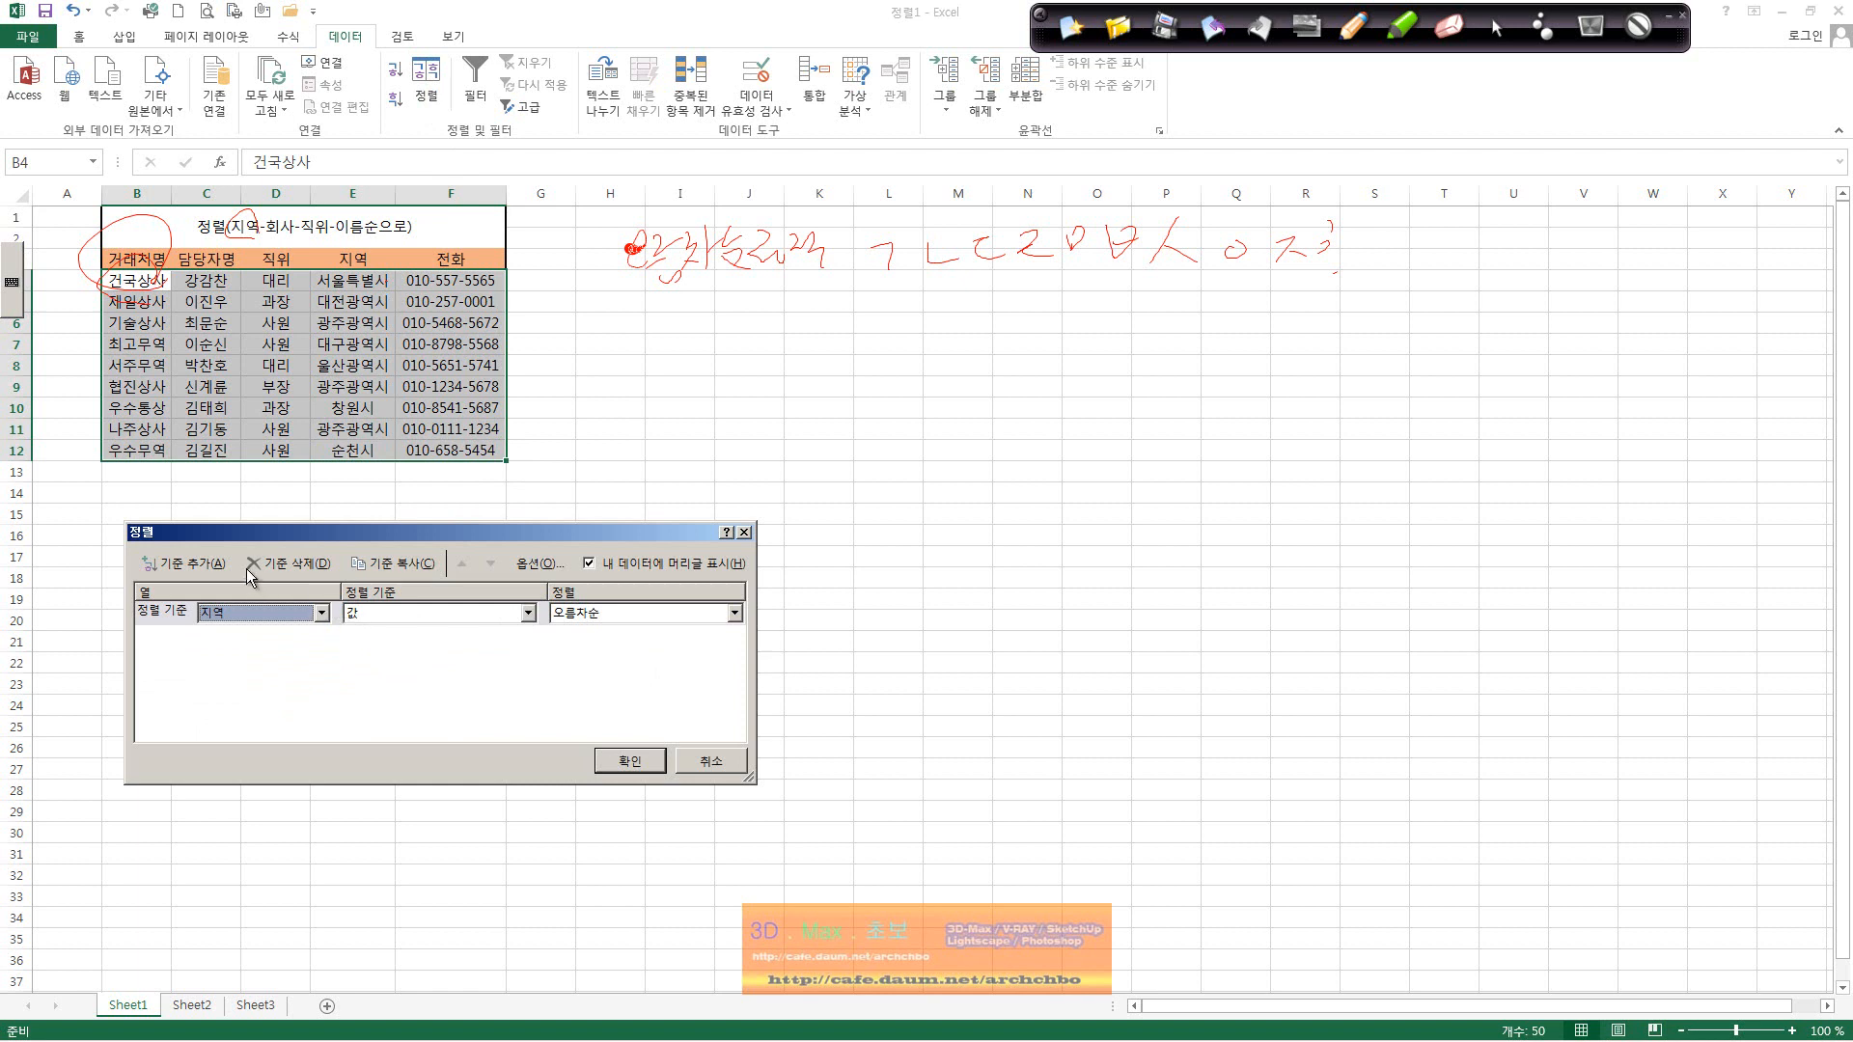
{"action": "left_click", "coordinate": [217, 565]}
{"action": "left_click", "coordinate": [321, 638]}
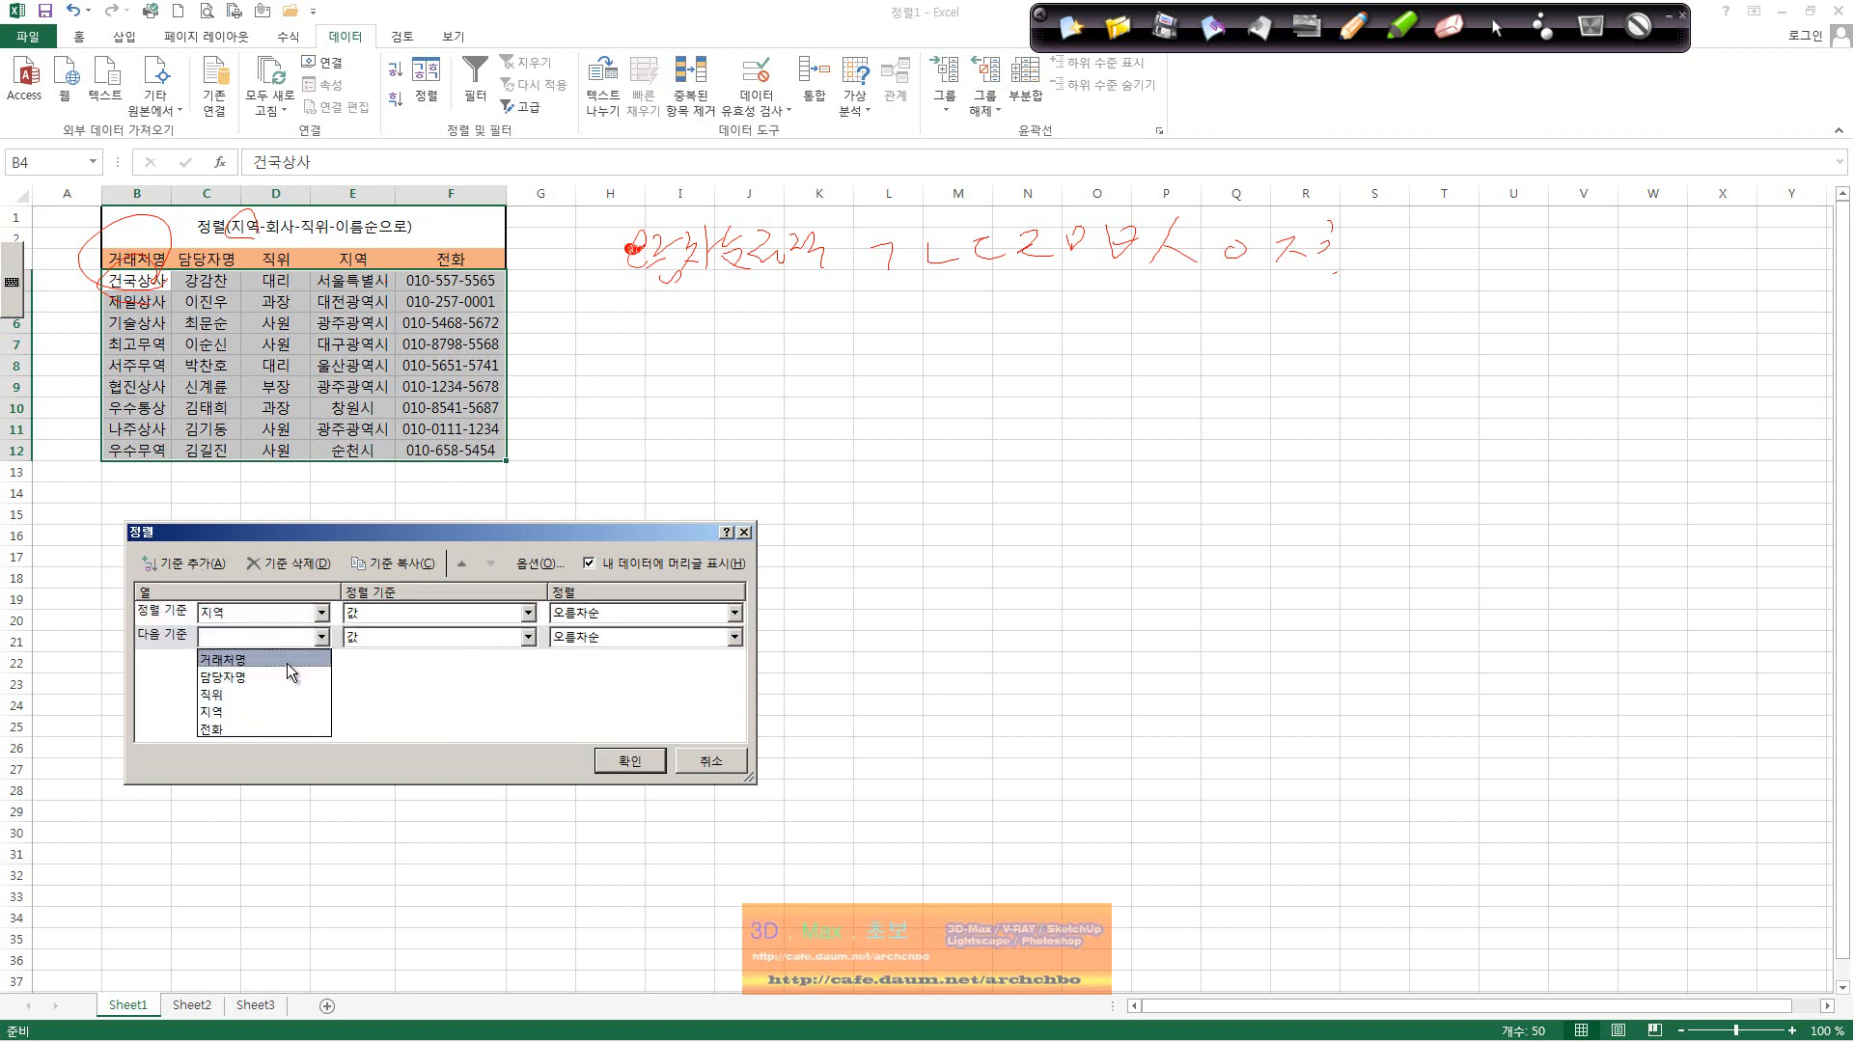
{"action": "left_click", "coordinate": [287, 663]}
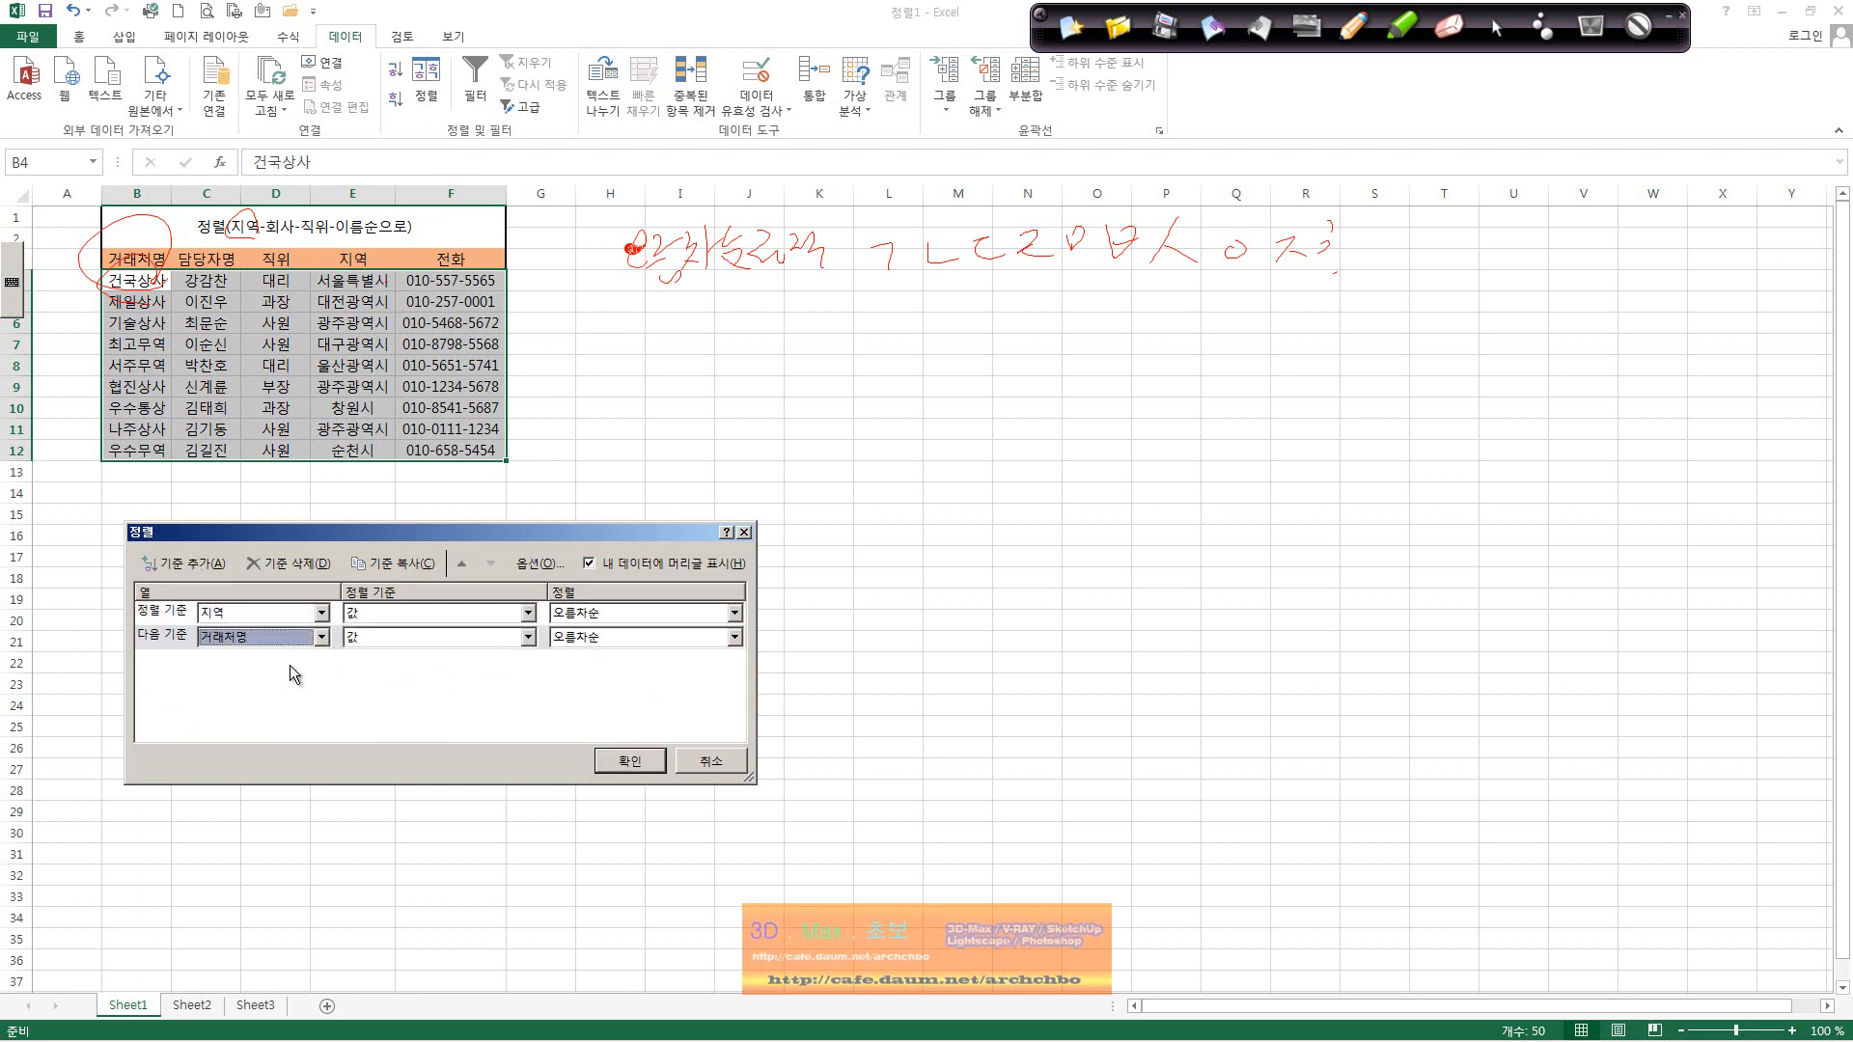
{"action": "left_click", "coordinate": [628, 759]}
Step: Check the sorted company names, then undo the sort to restore the original order
{"action": "left_click", "coordinate": [152, 287]}
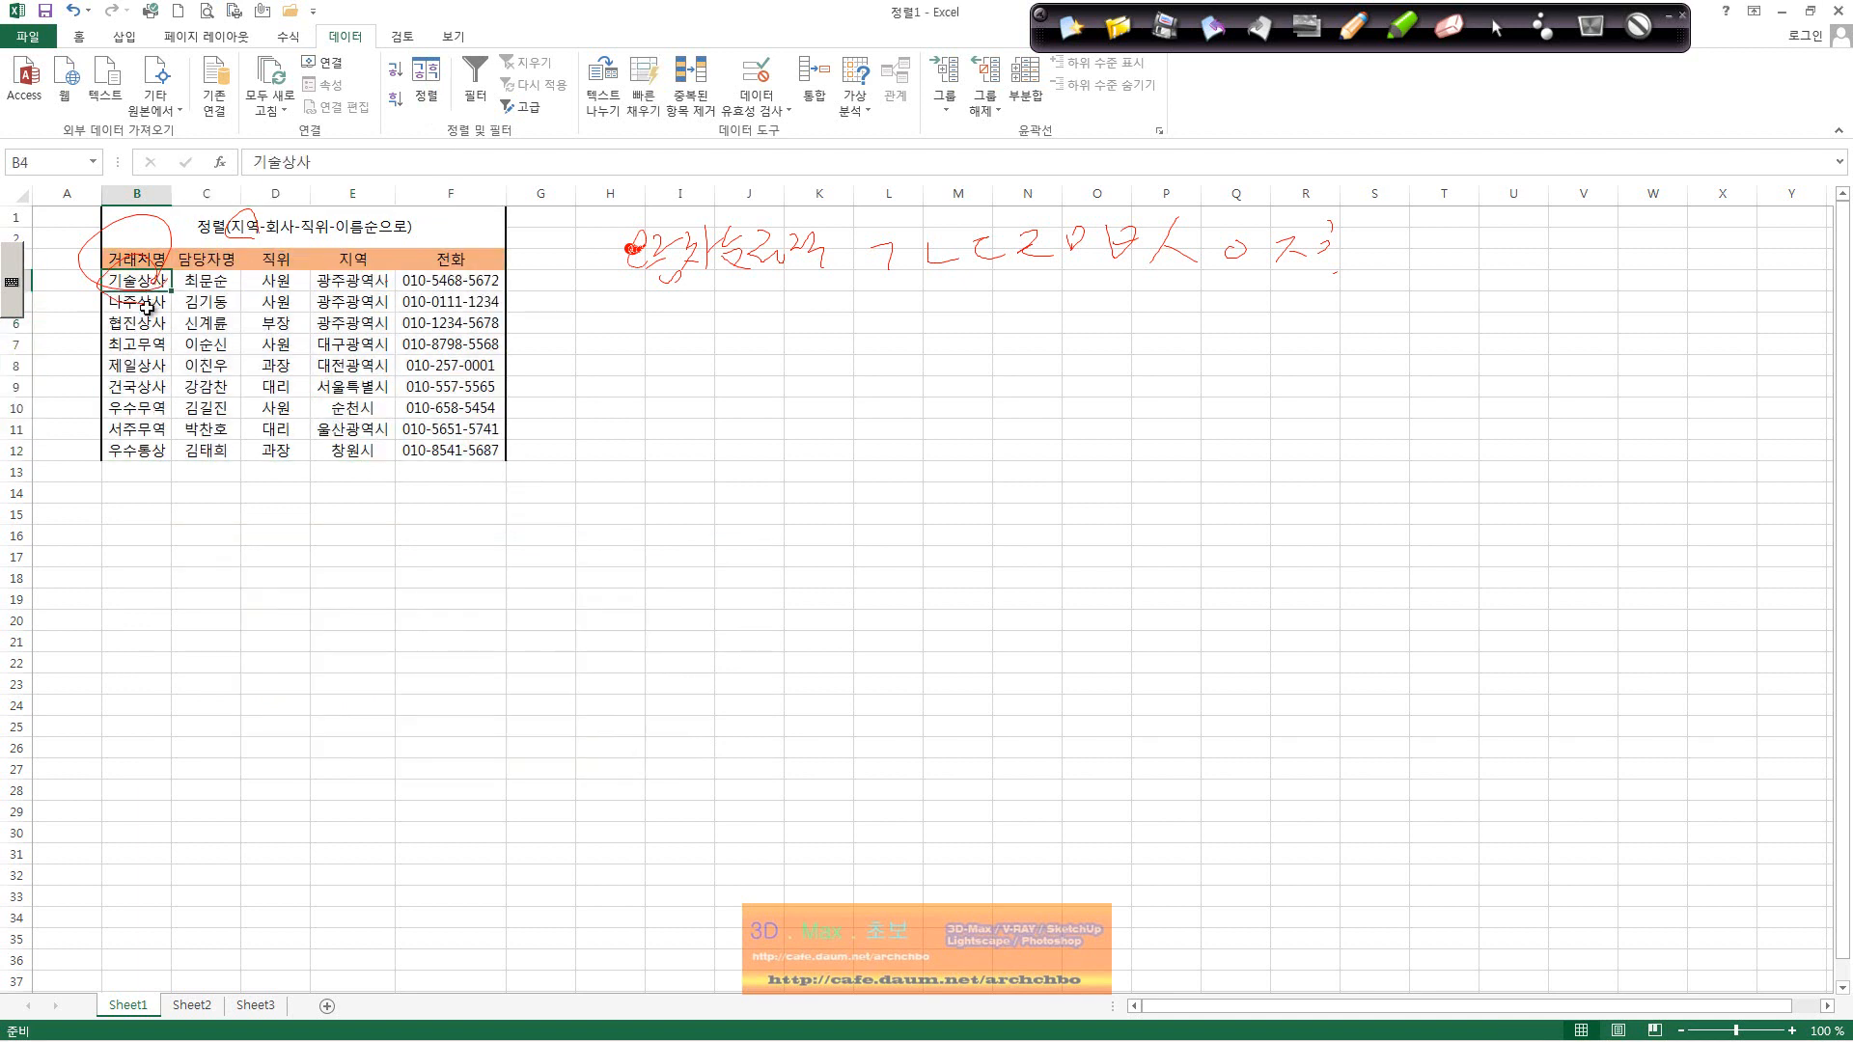
{"action": "key", "text": "Down"}
{"action": "key", "text": "Down"}
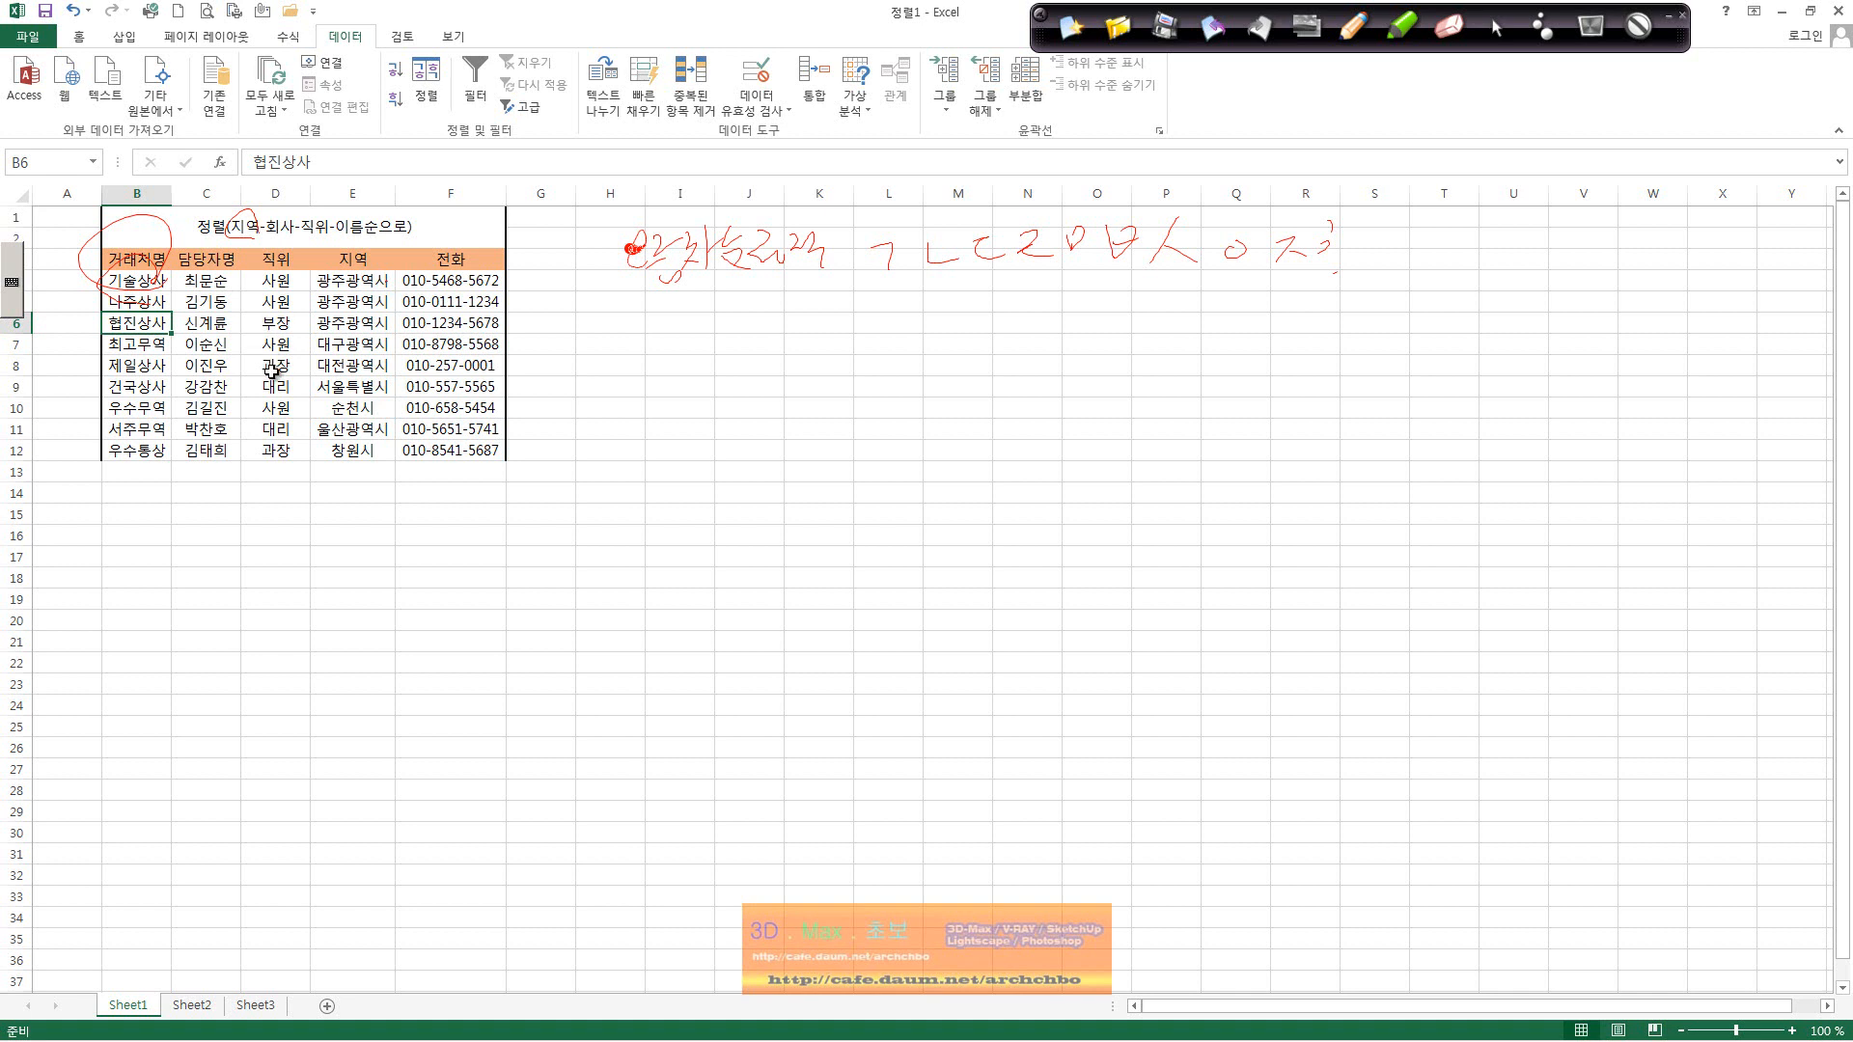
{"action": "key", "text": "ctrl"}
{"action": "key", "text": "ctrl+z"}
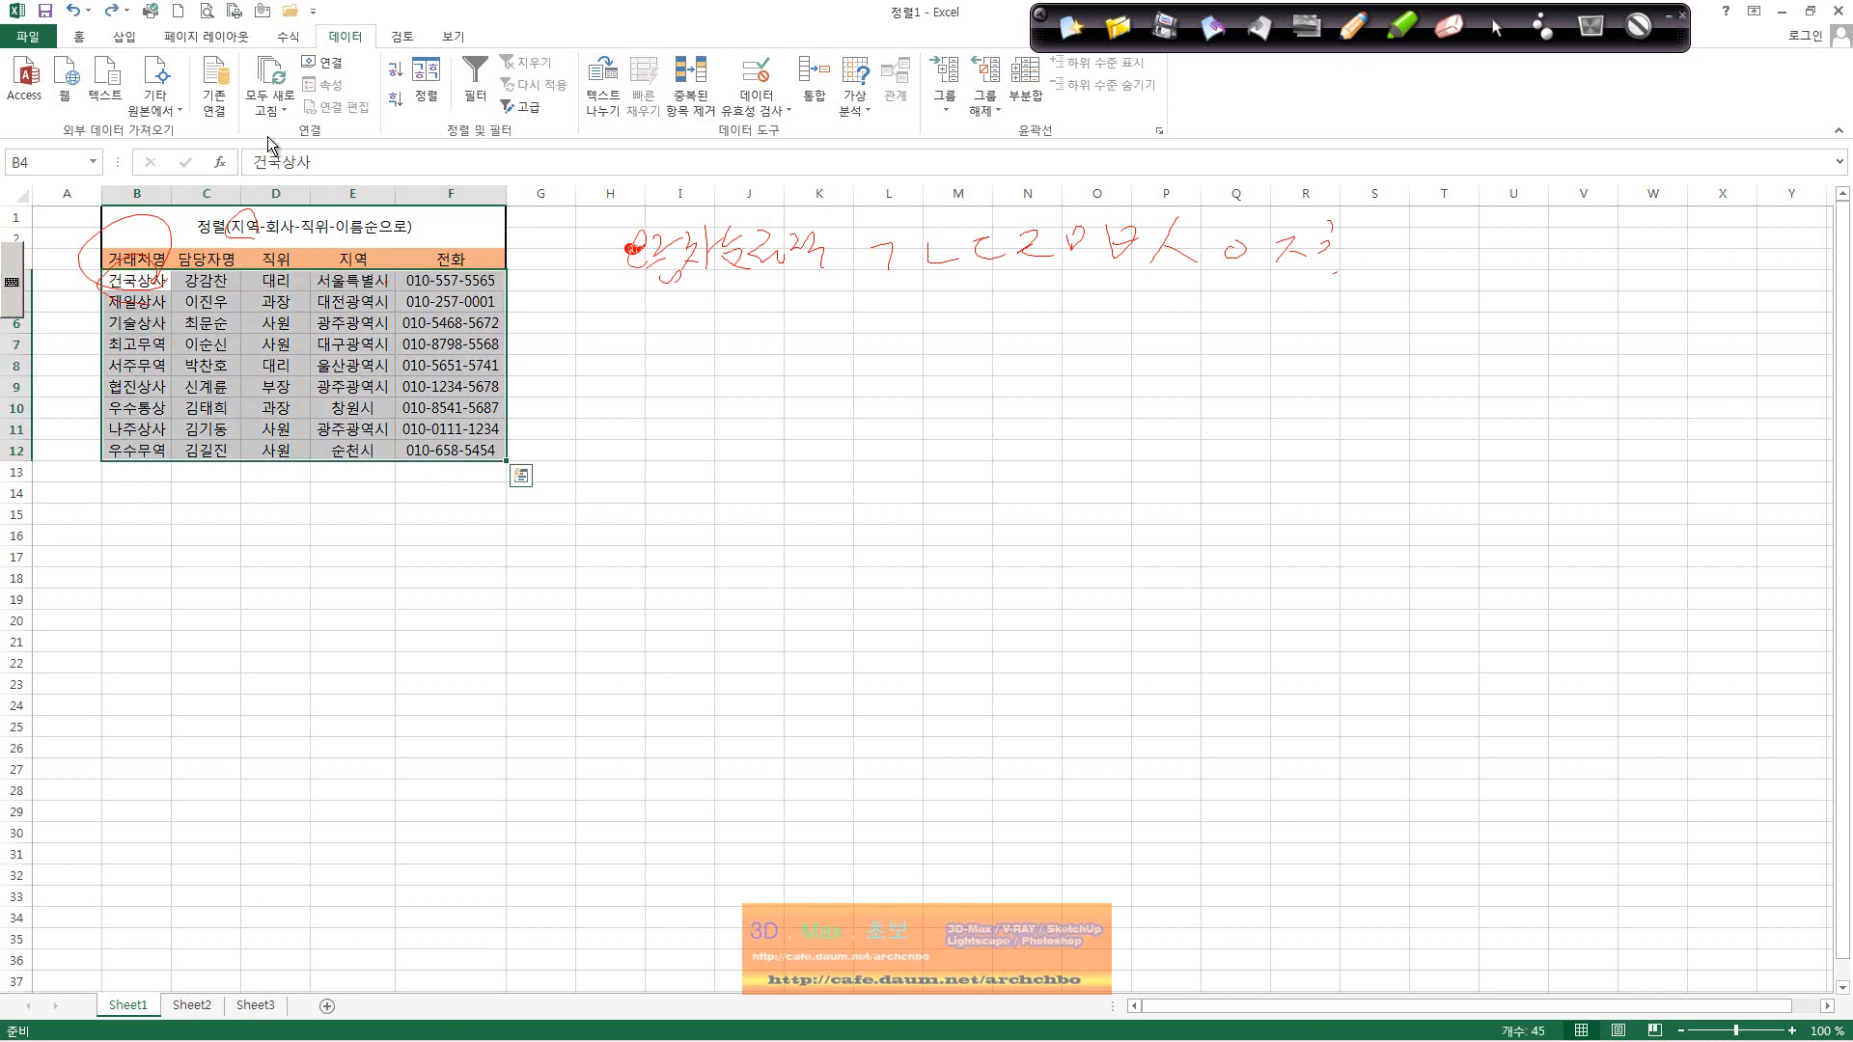
Step: Insert a blank row at row 7 and enter 기술상사 as the company name
{"action": "left_click", "coordinate": [147, 333]}
{"action": "right_click", "coordinate": [29, 345]}
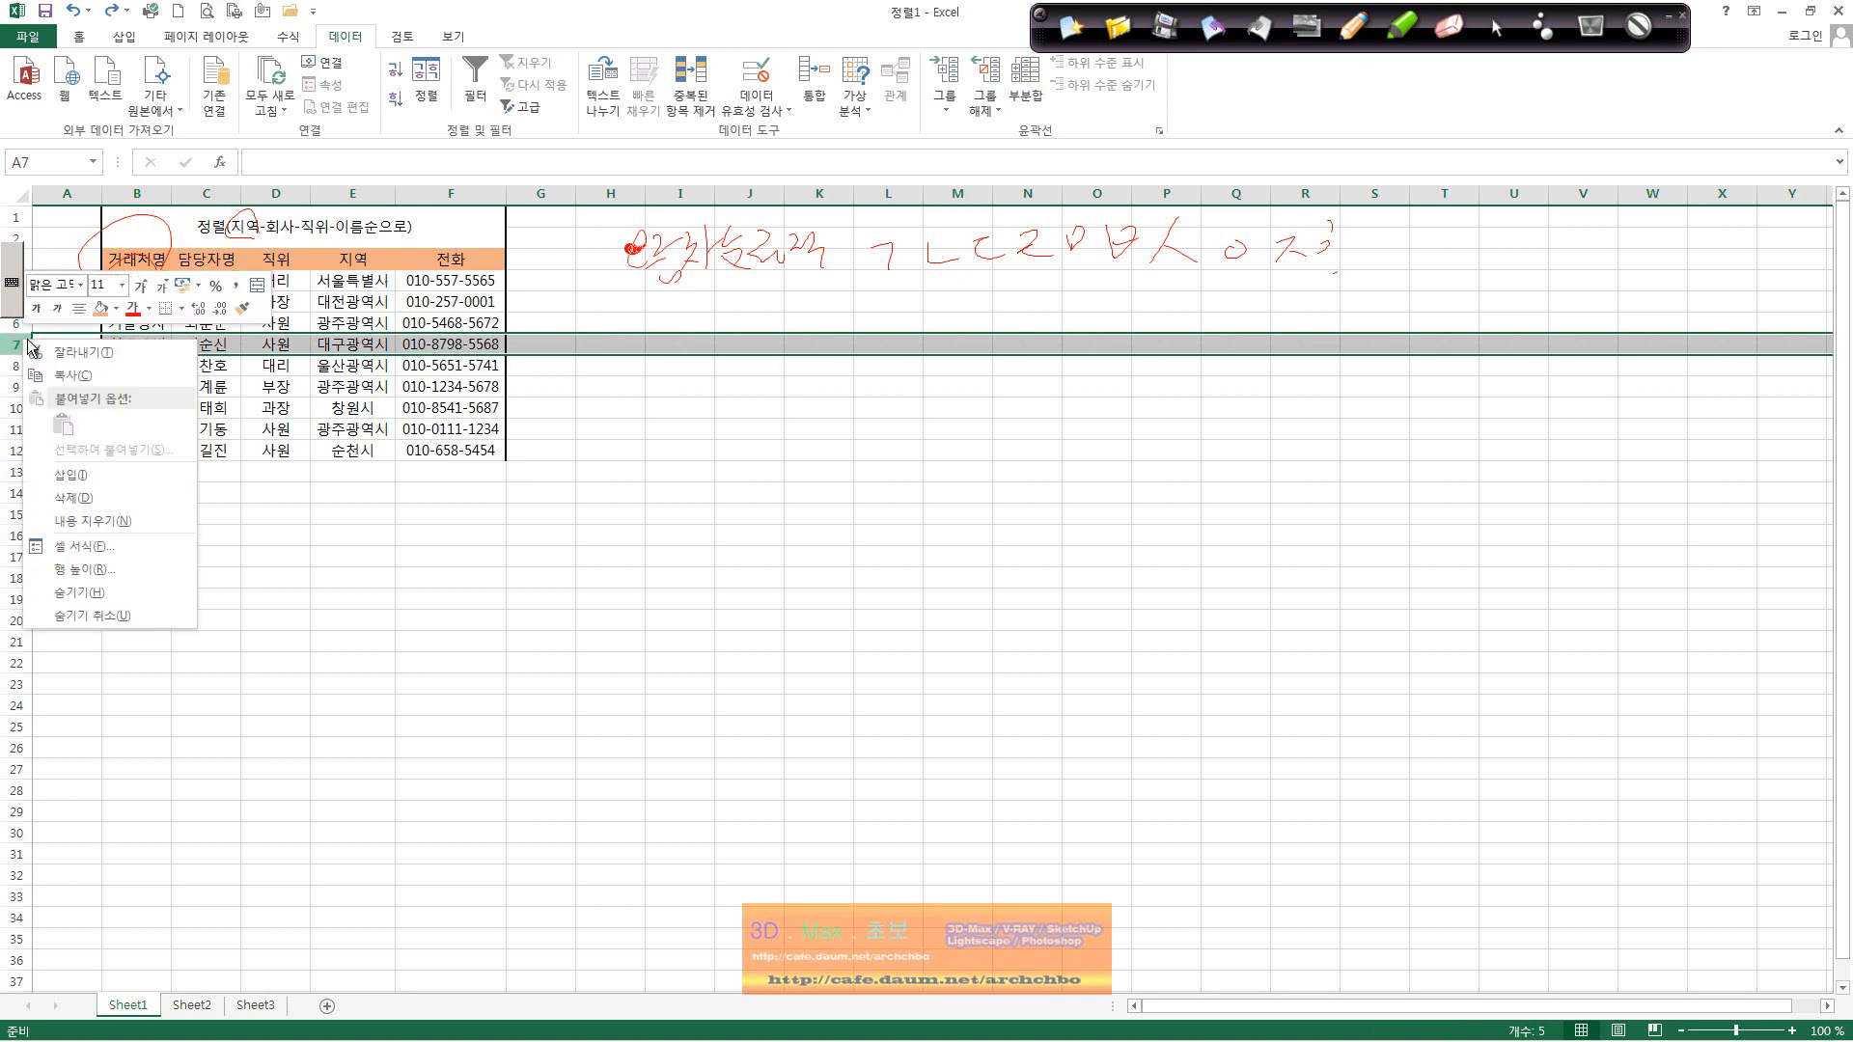
{"action": "left_click", "coordinate": [143, 477]}
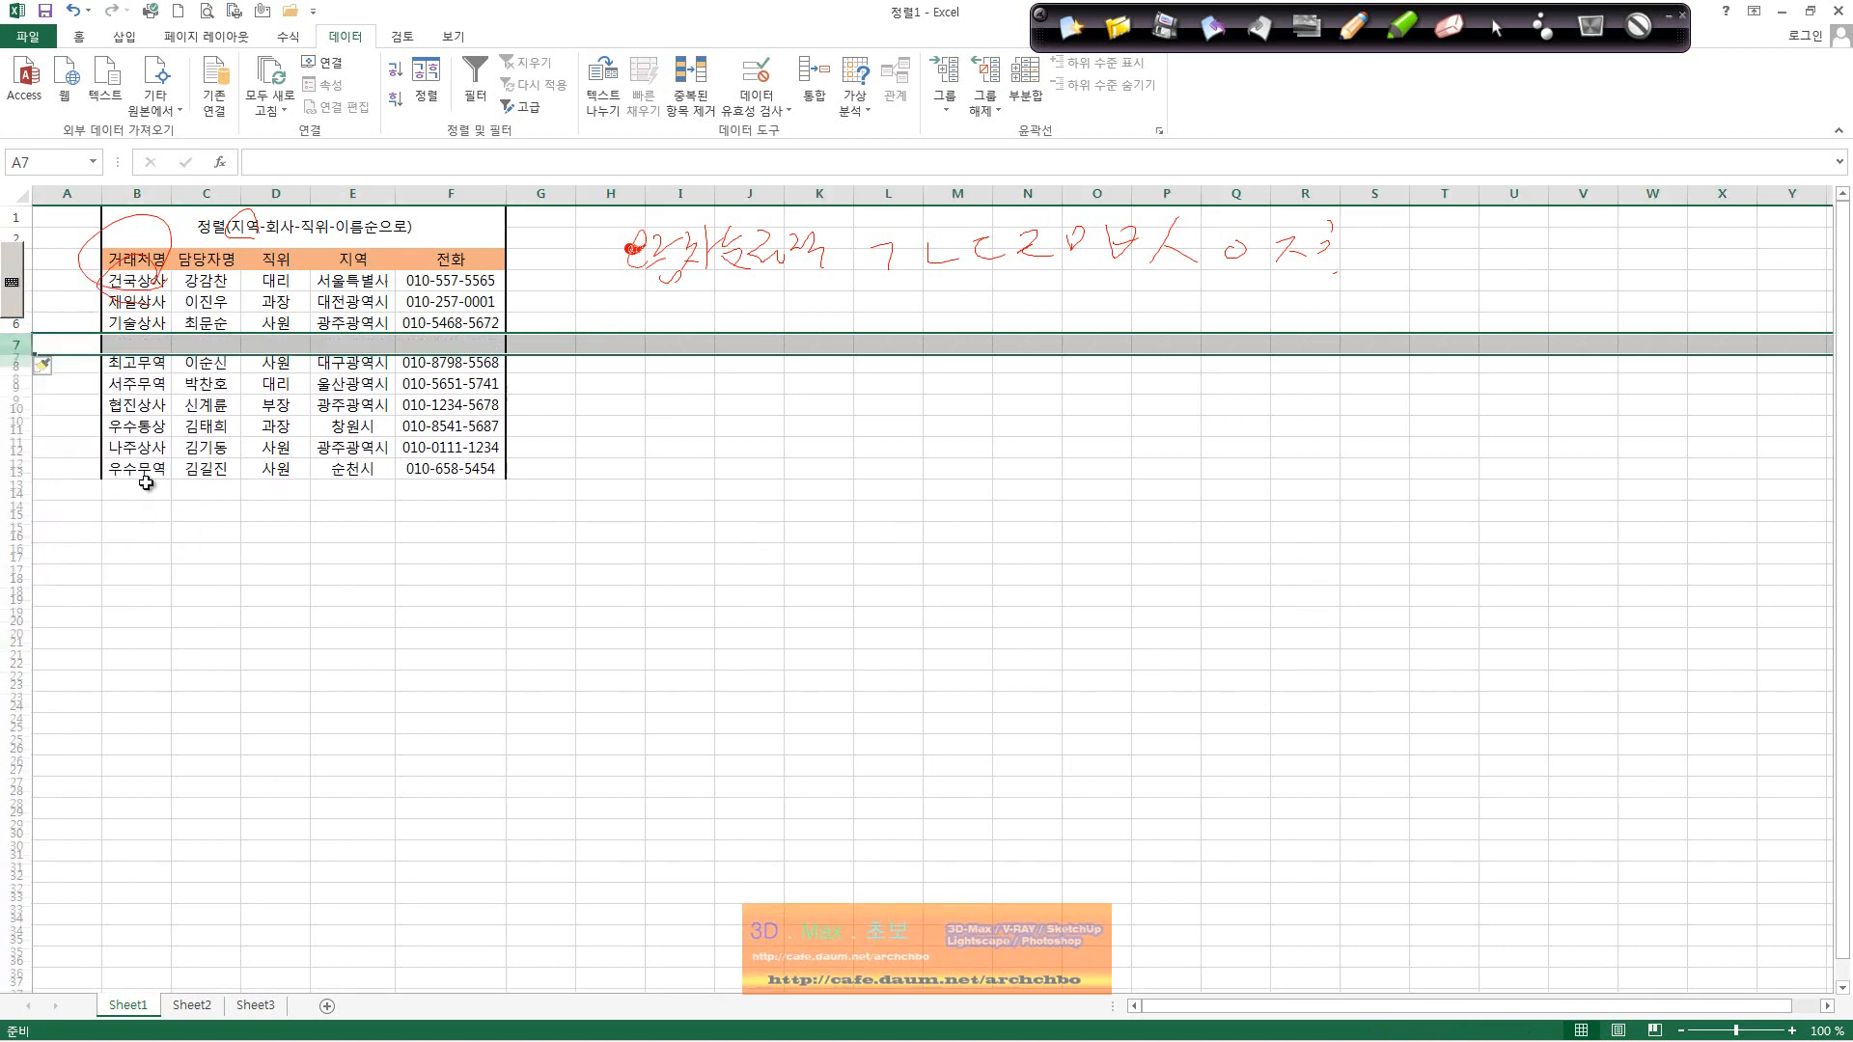
{"action": "left_click", "coordinate": [150, 347]}
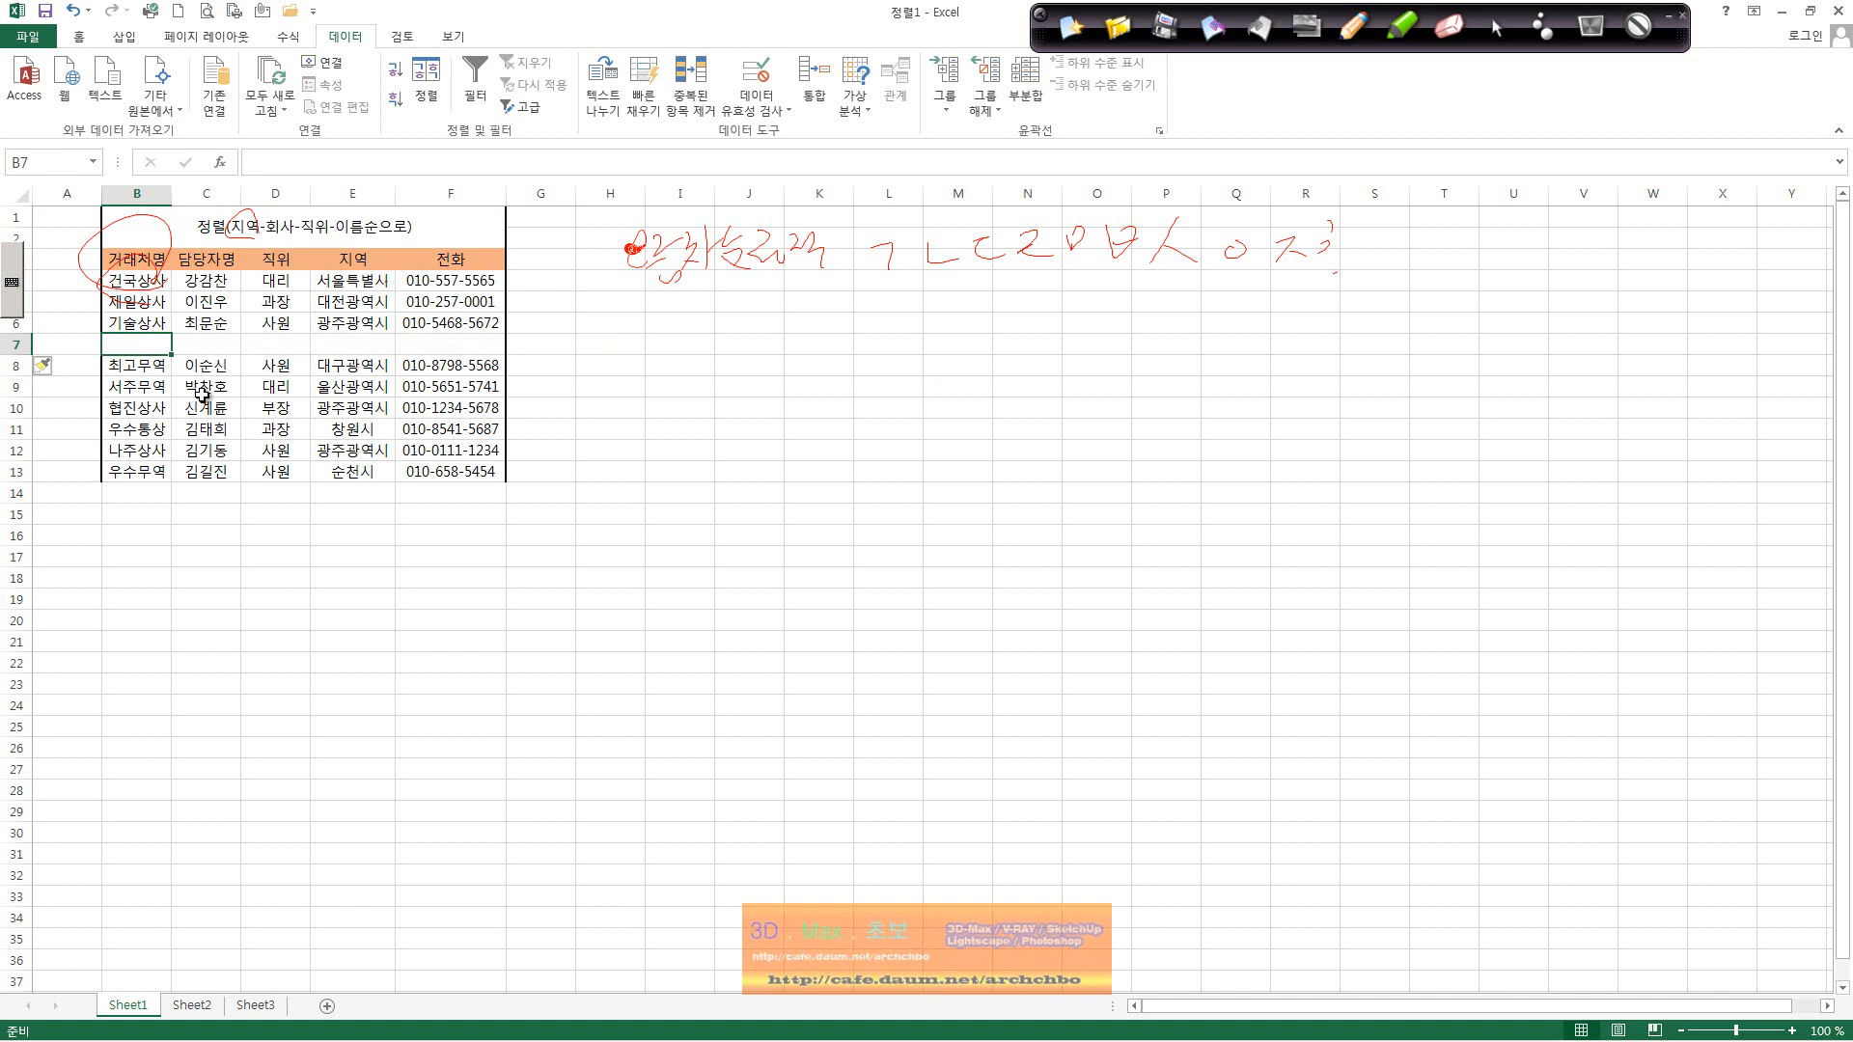
{"action": "type", "text": "기술사앗"}
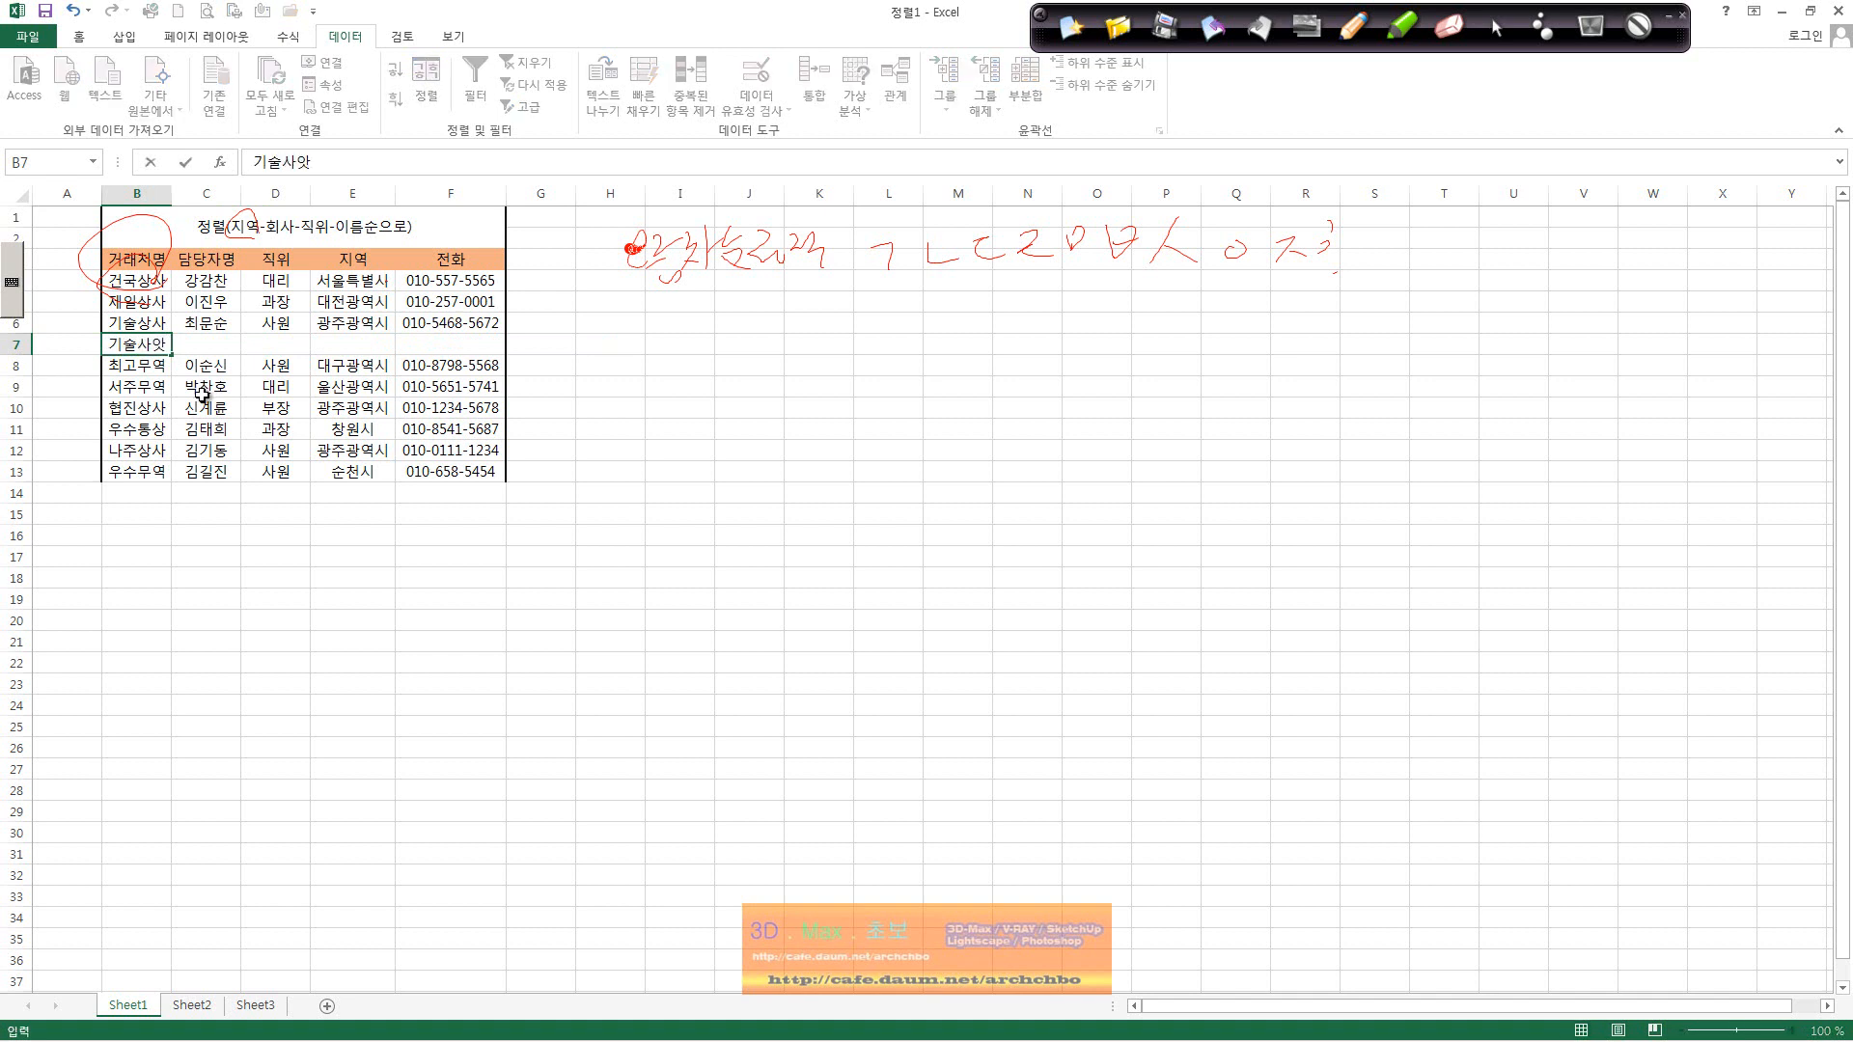
{"action": "key", "text": "BackSpace"}
{"action": "key", "text": "BackSpace"}
{"action": "key", "text": "BackSpace"}
{"action": "key", "text": "BackSpace"}
{"action": "type", "text": "상사"}
{"action": "key", "text": "Tab"}
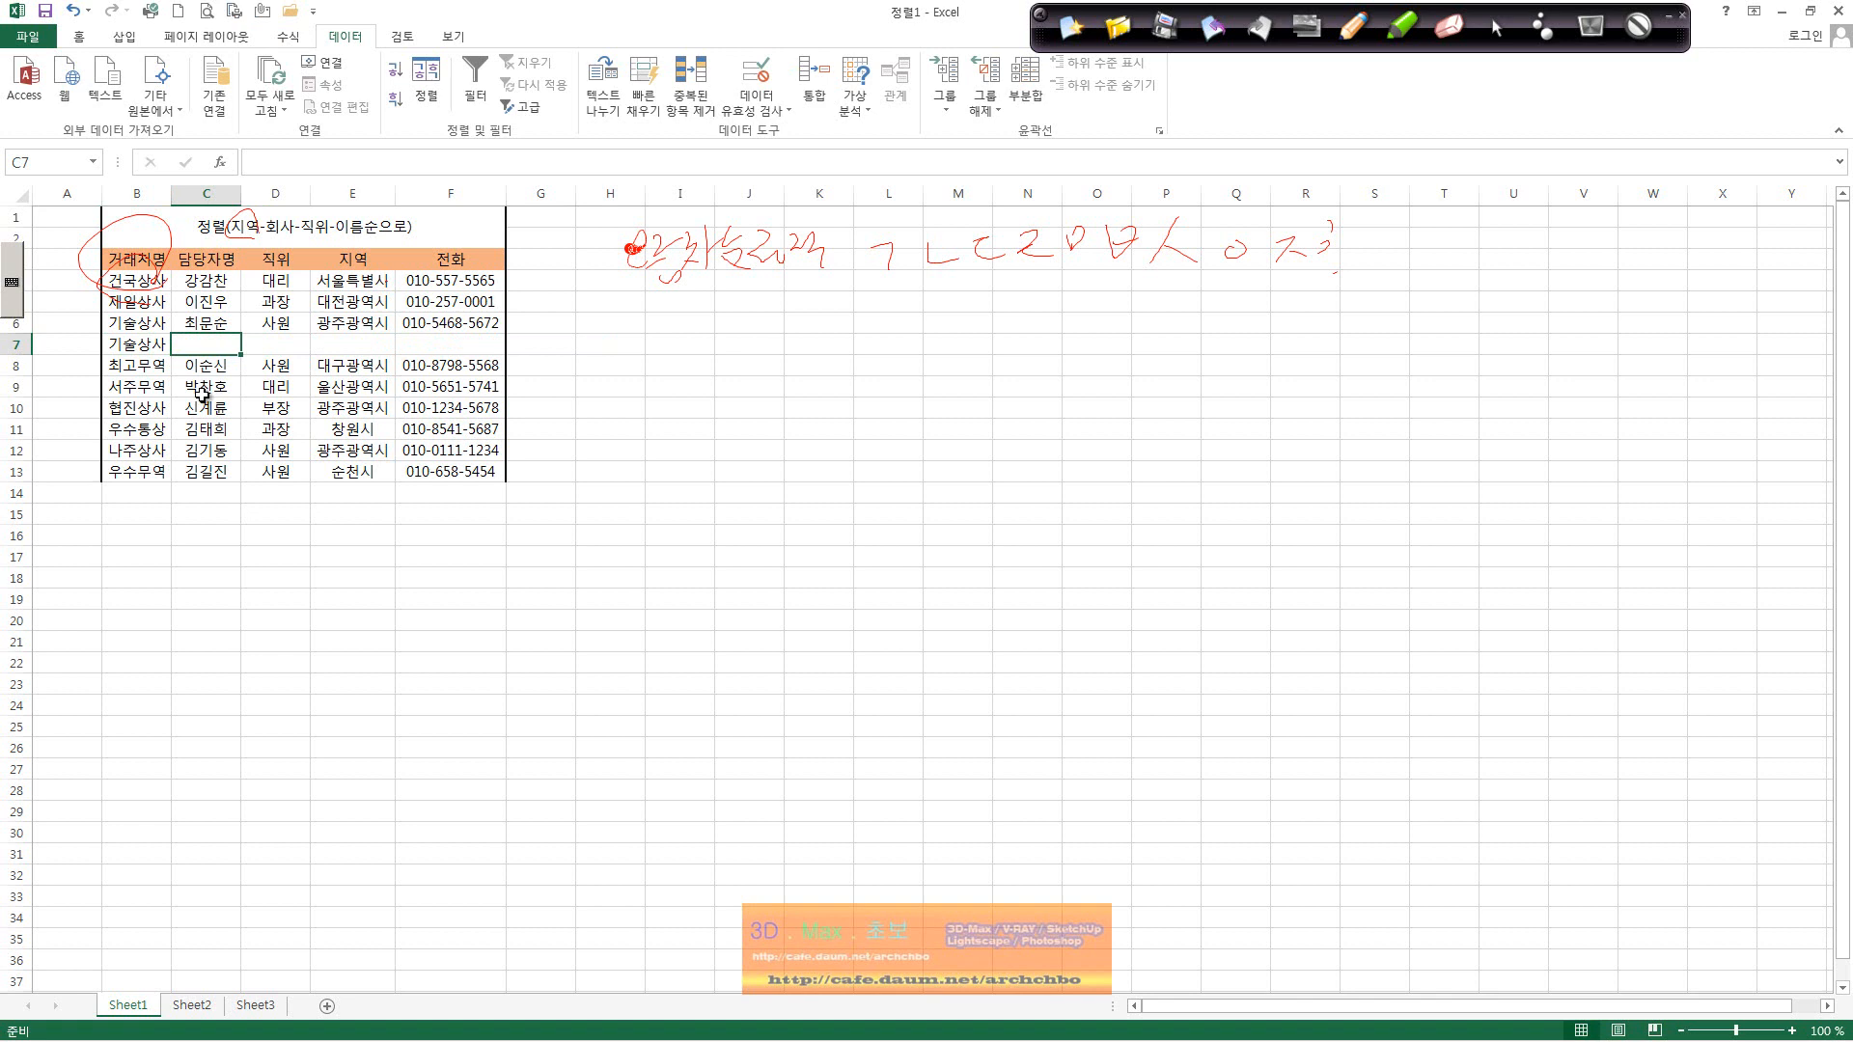
Step: Enter the contact's name in C7, correcting mistyped characters
{"action": "type", "text": "ㄱ"}
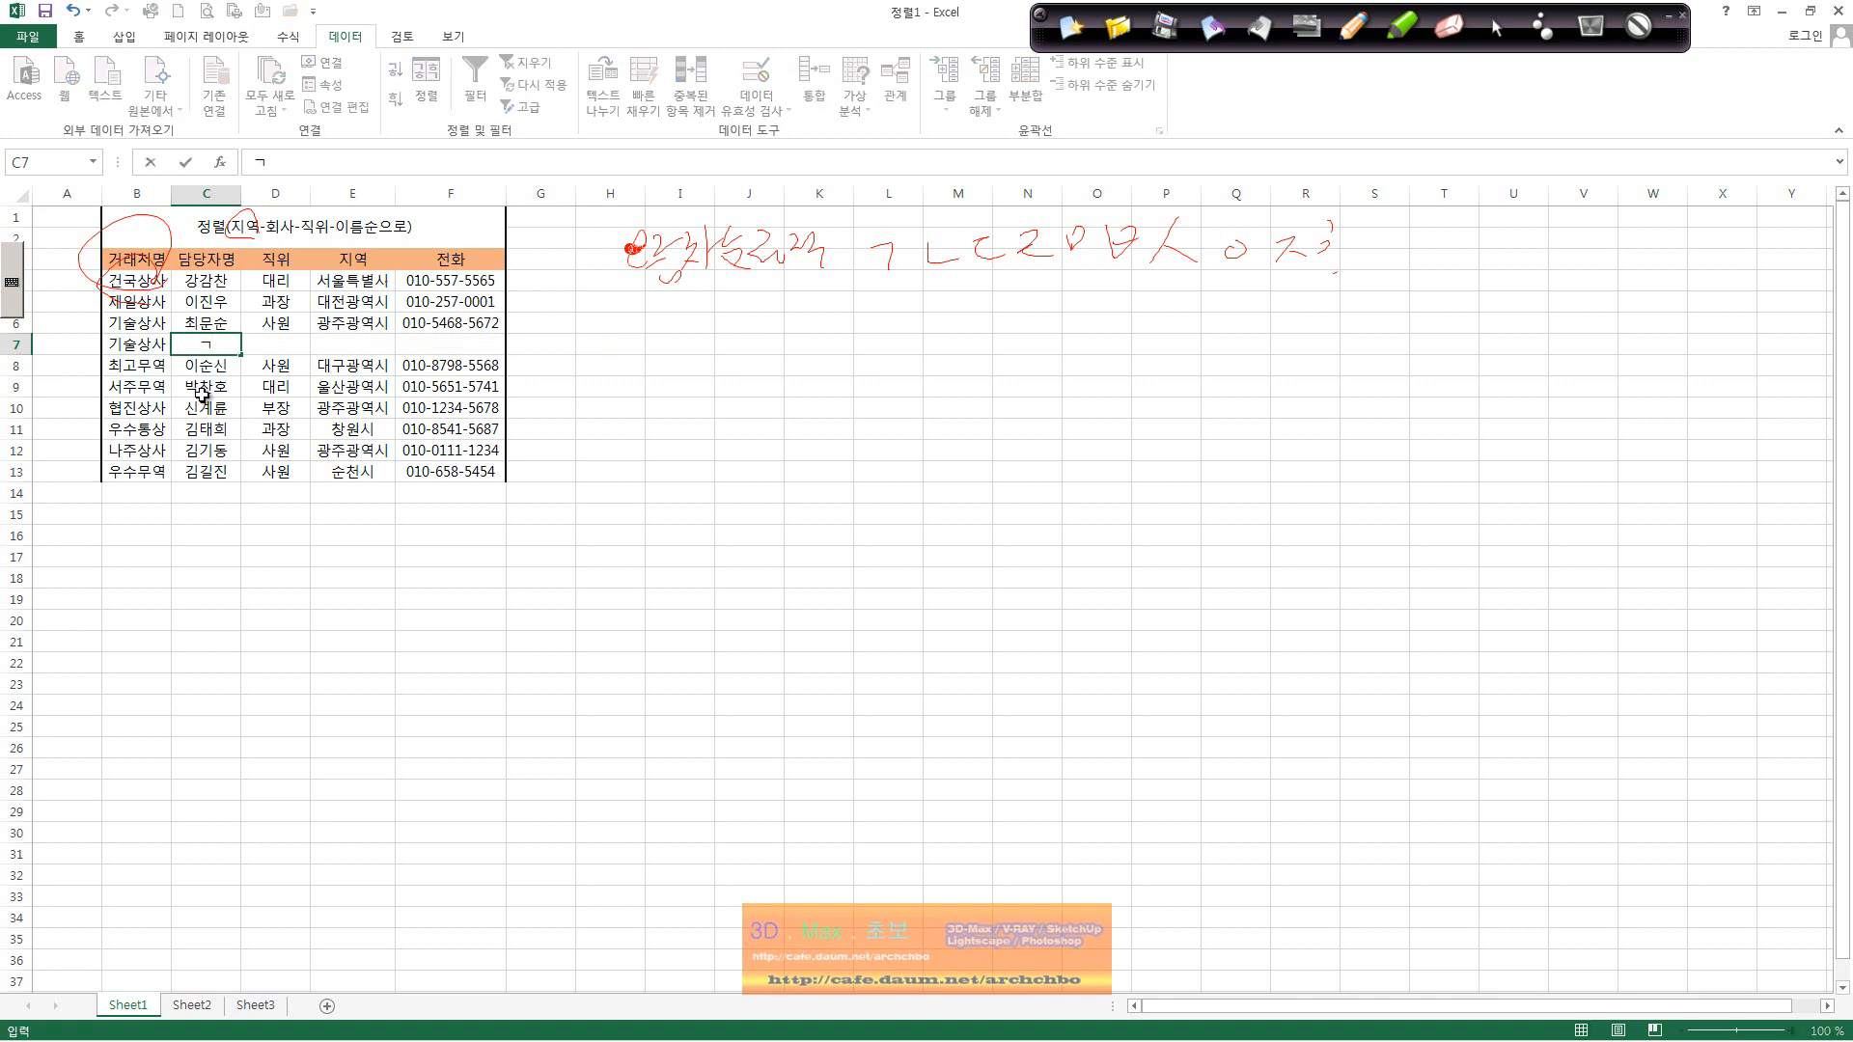
{"action": "type", "text": "ㅏ"}
{"action": "key", "text": "BackSpace"}
{"action": "key", "text": "BackSpace"}
{"action": "type", "text": "순호"}
{"action": "key", "text": "Tab"}
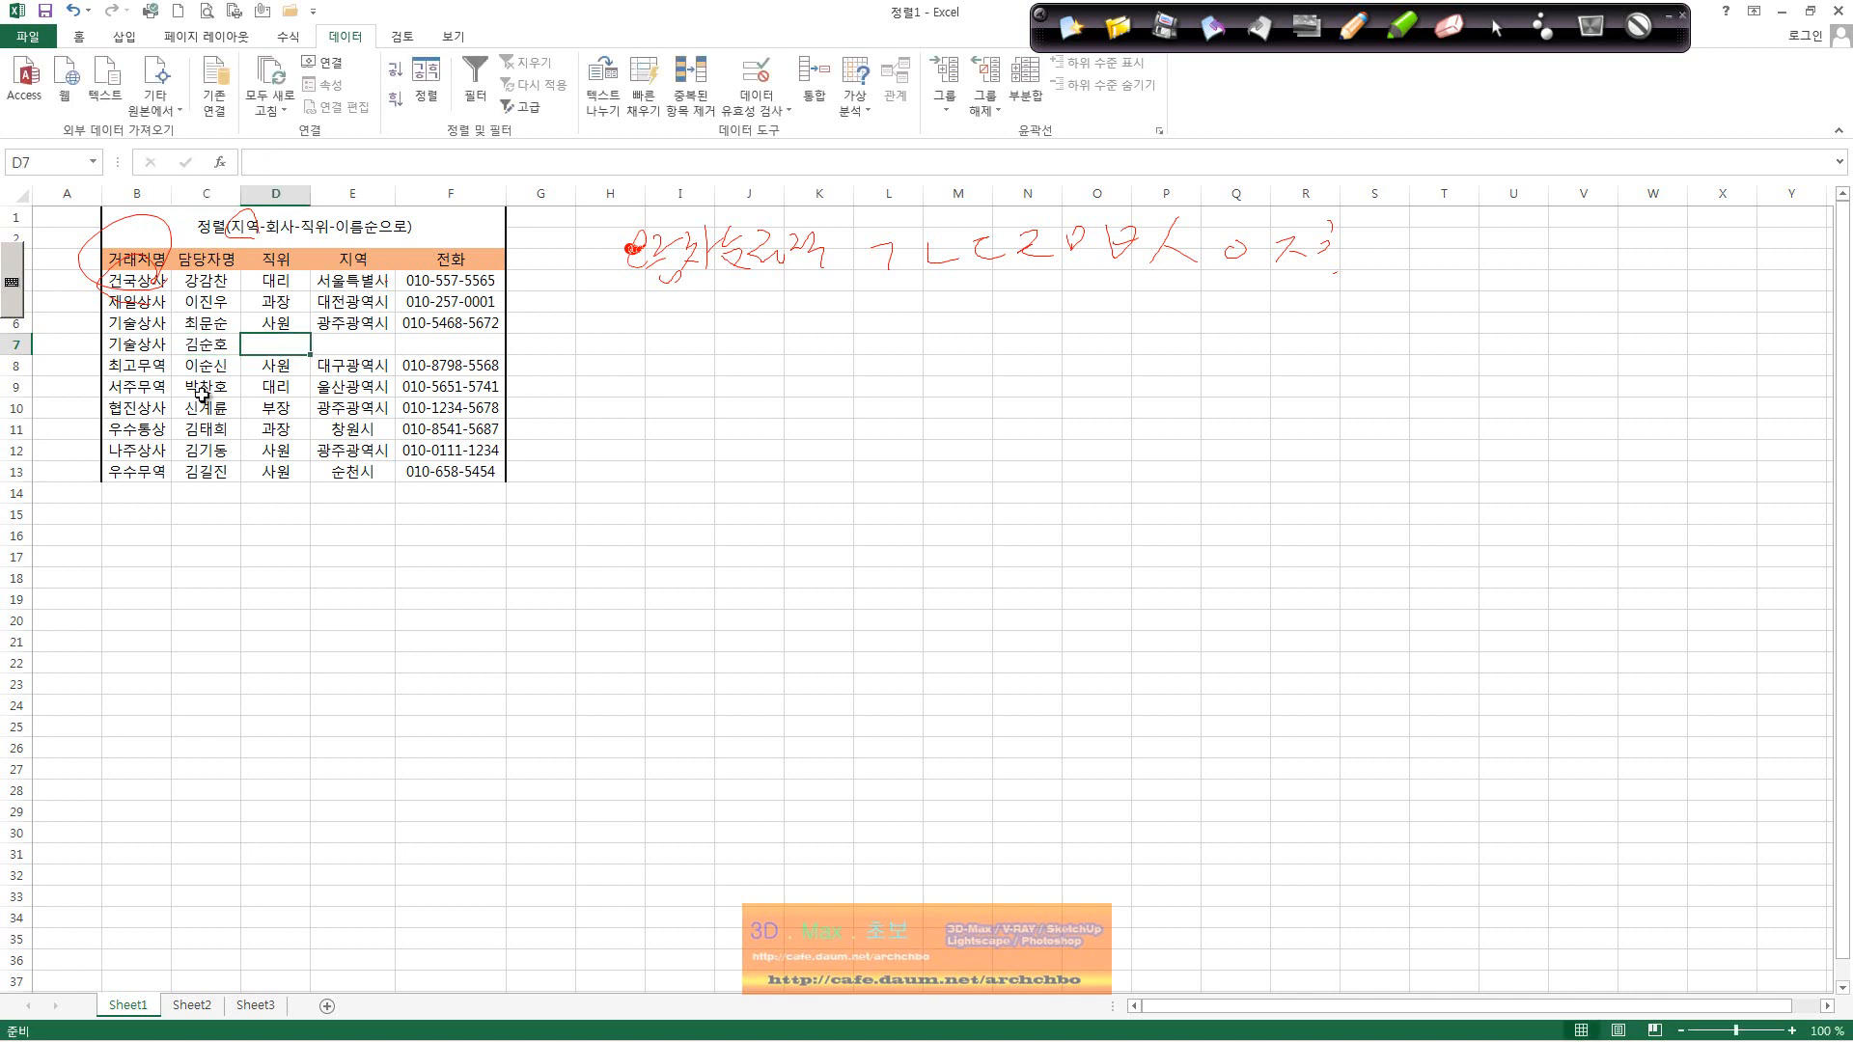
Step: Fill in title 과장, region 광주광역시 and the phone number in F7
{"action": "type", "text": "과자"}
{"action": "key", "text": "Tab"}
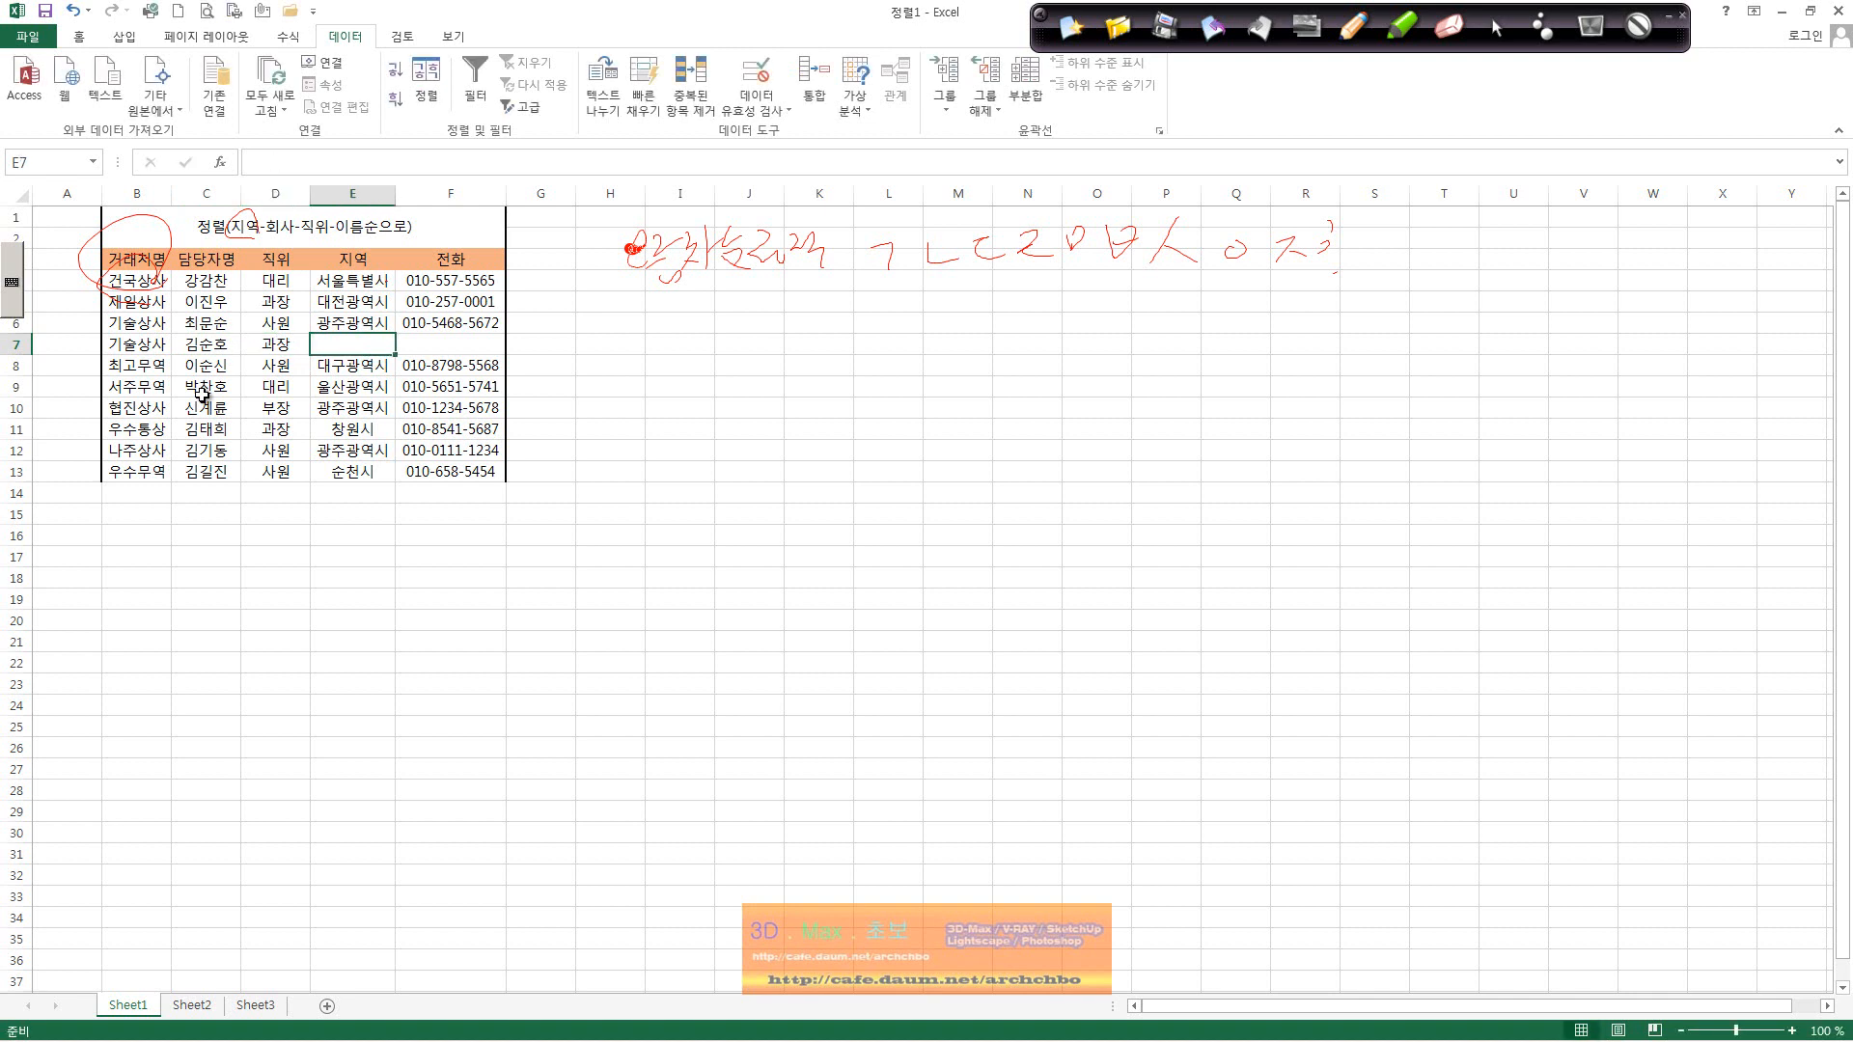
{"action": "type", "text": "광주광역시"}
{"action": "key", "text": "Return"}
{"action": "key", "text": "Right"}
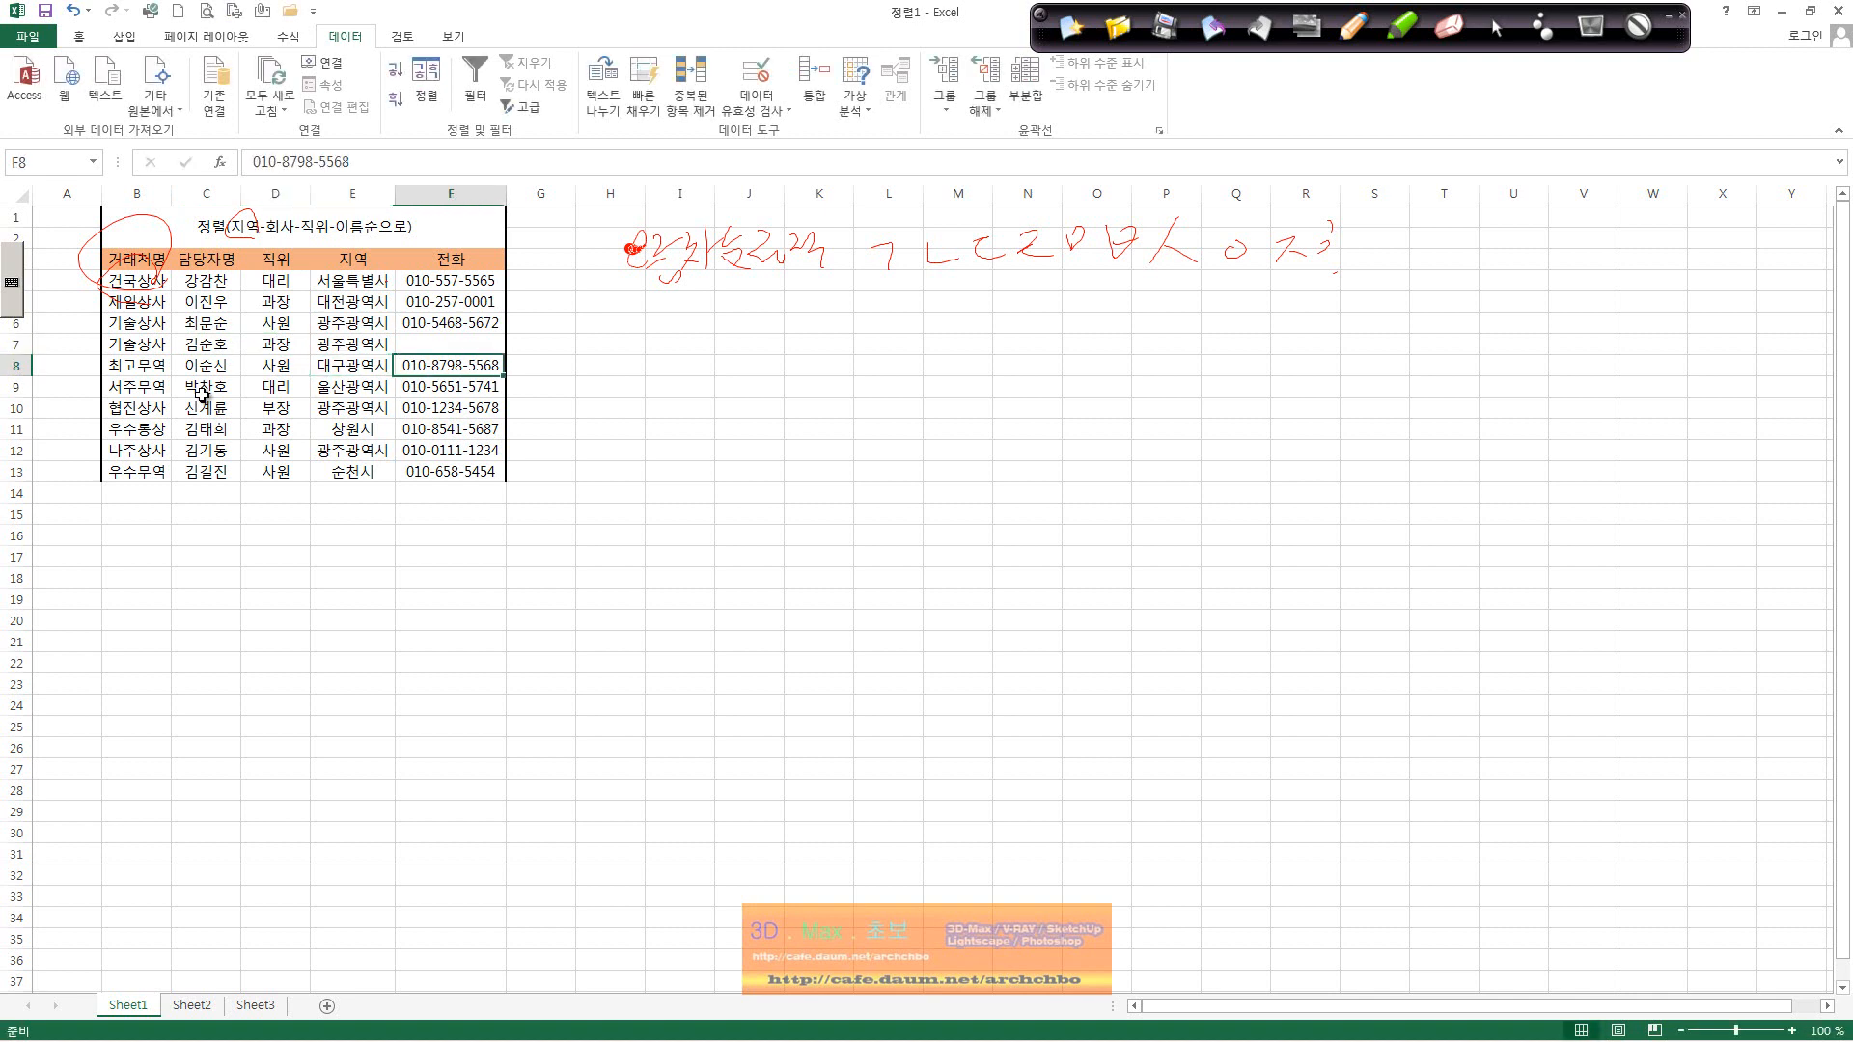
{"action": "key", "text": "Up"}
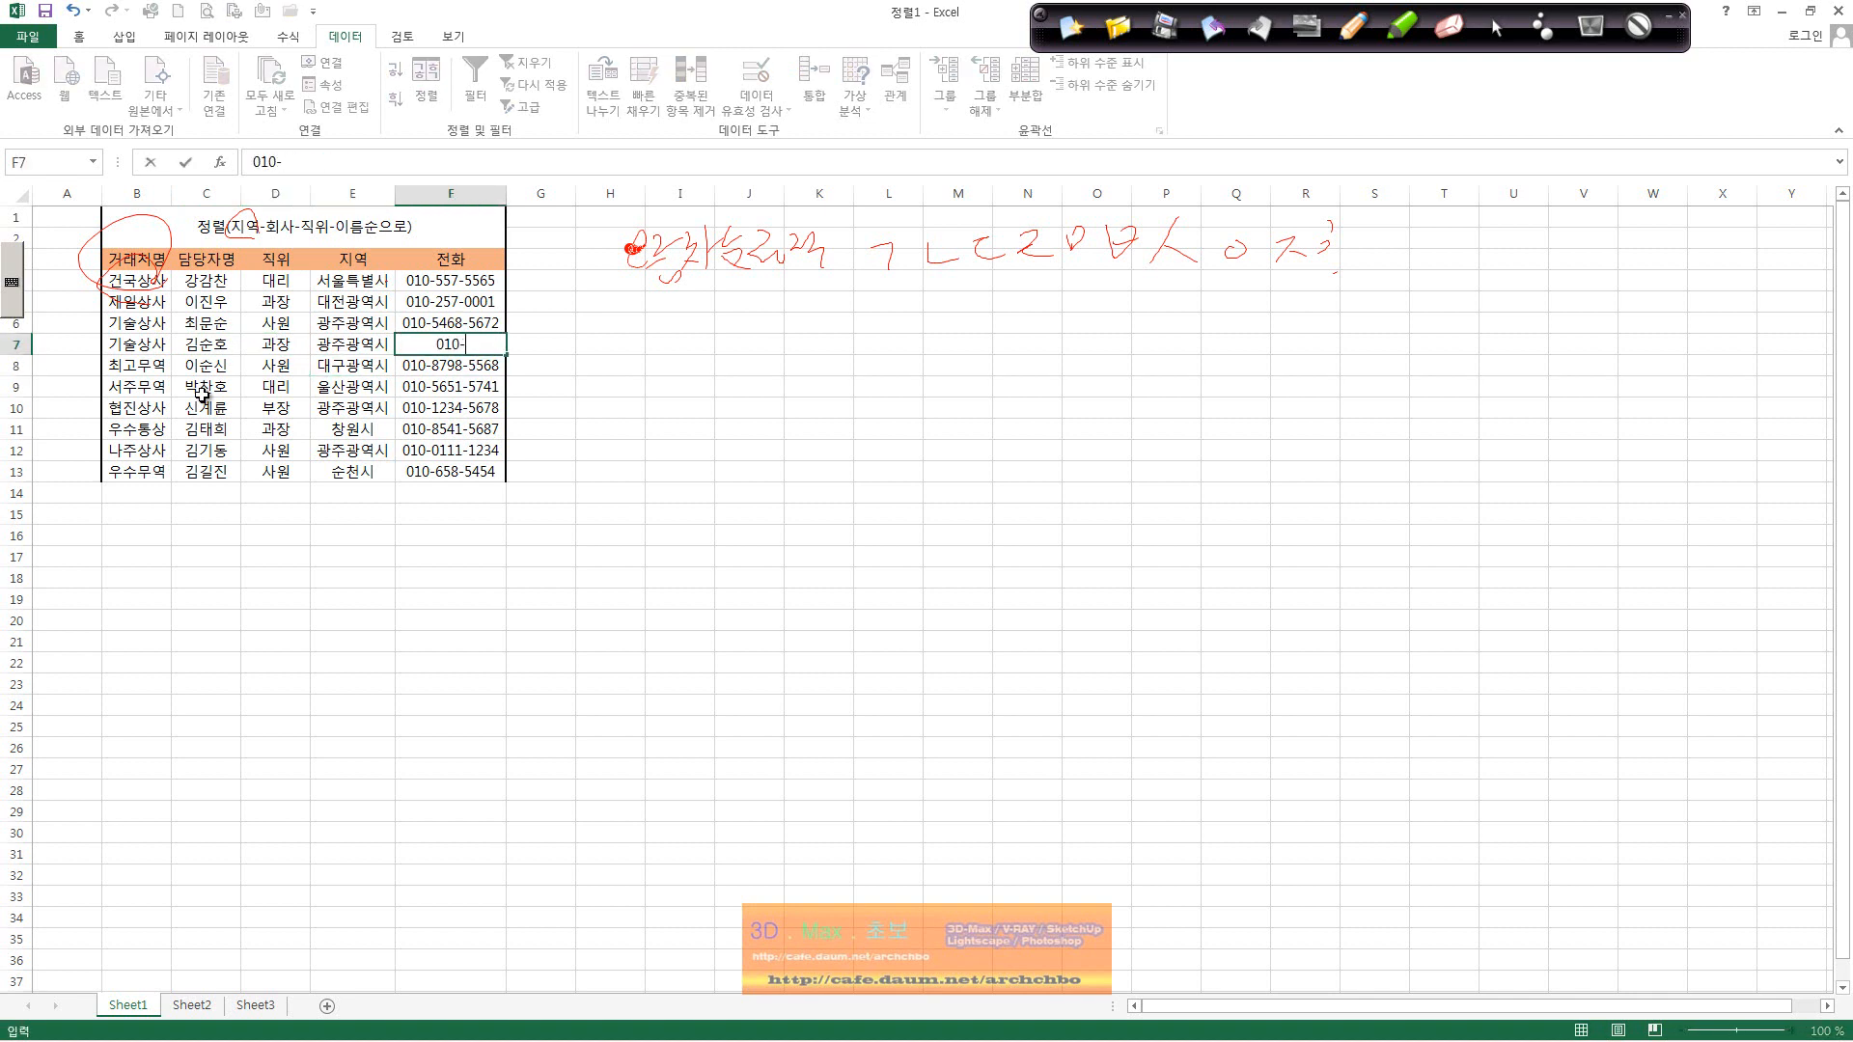
{"action": "key", "text": "Return"}
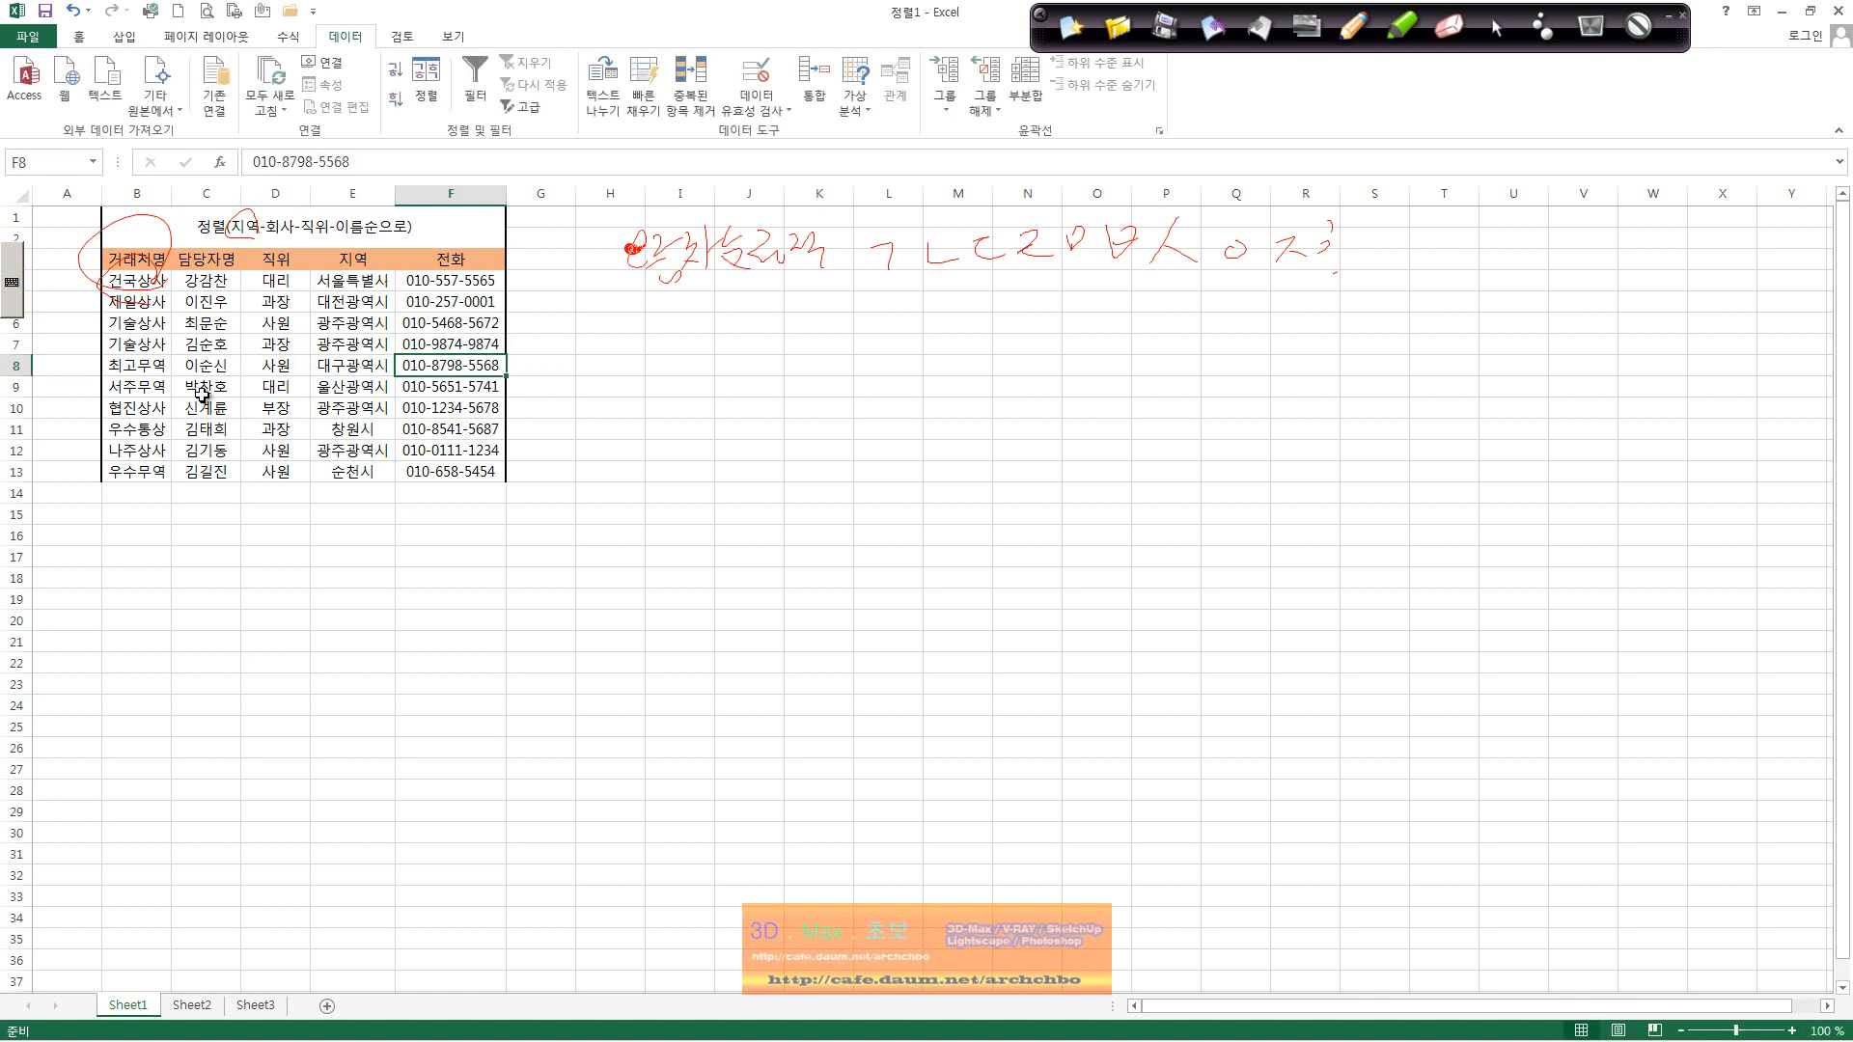
Step: Sort B3:F13 in three levels: 지역, then 거래처명, then 직위
{"action": "left_click_drag", "start_coordinate": [118, 260], "coordinate": [460, 473]}
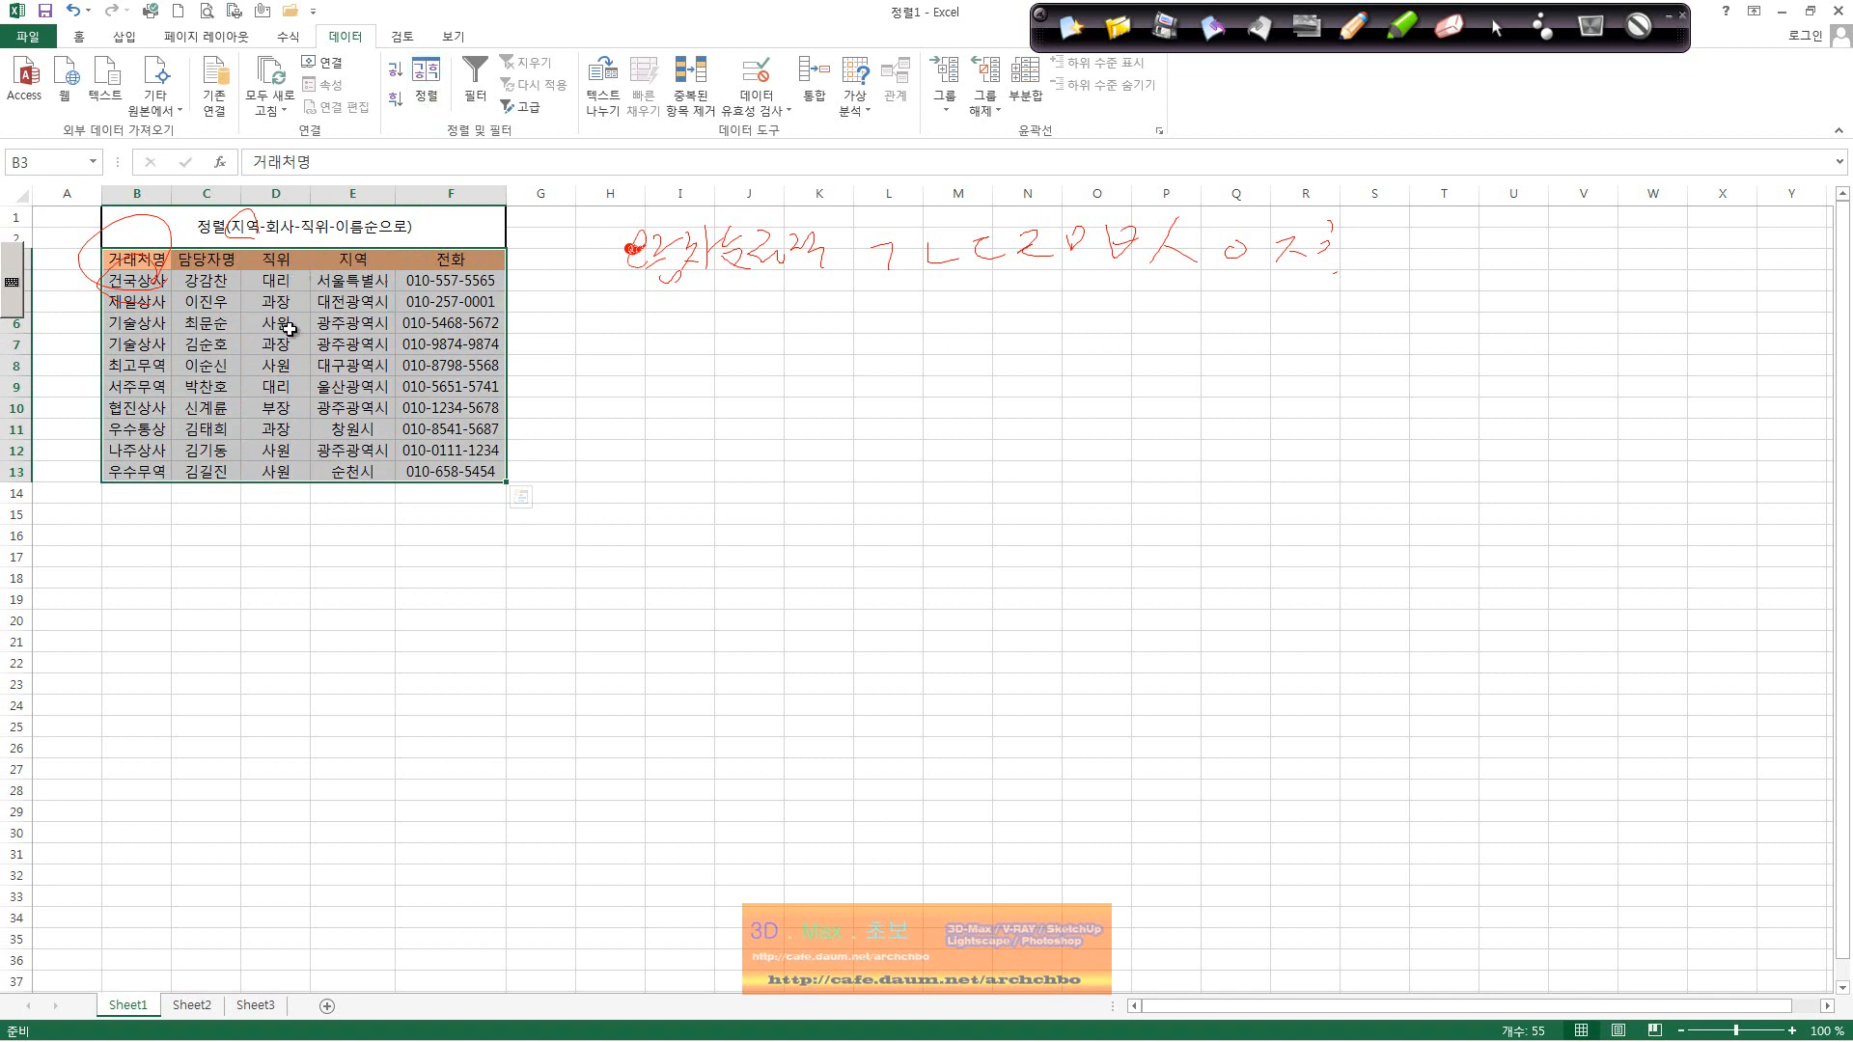
{"action": "left_click", "coordinate": [425, 82]}
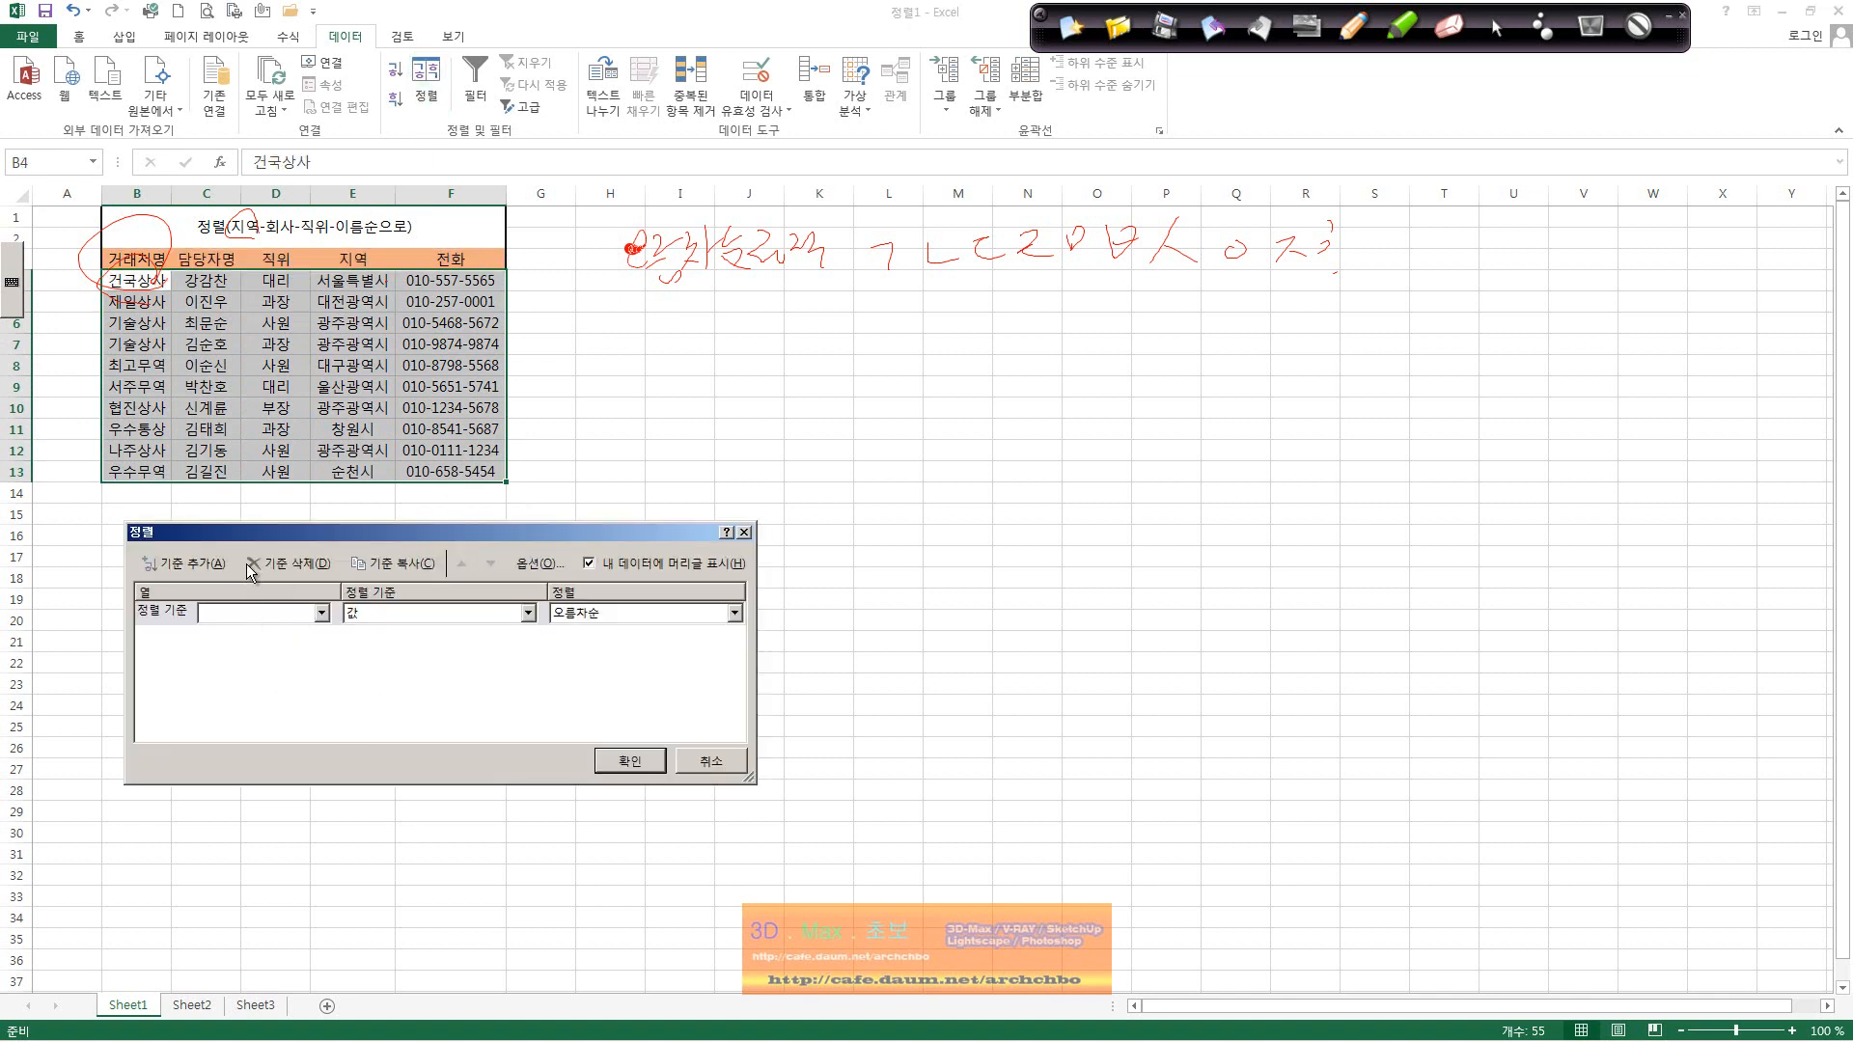
{"action": "left_click", "coordinate": [193, 564]}
{"action": "left_click", "coordinate": [208, 566]}
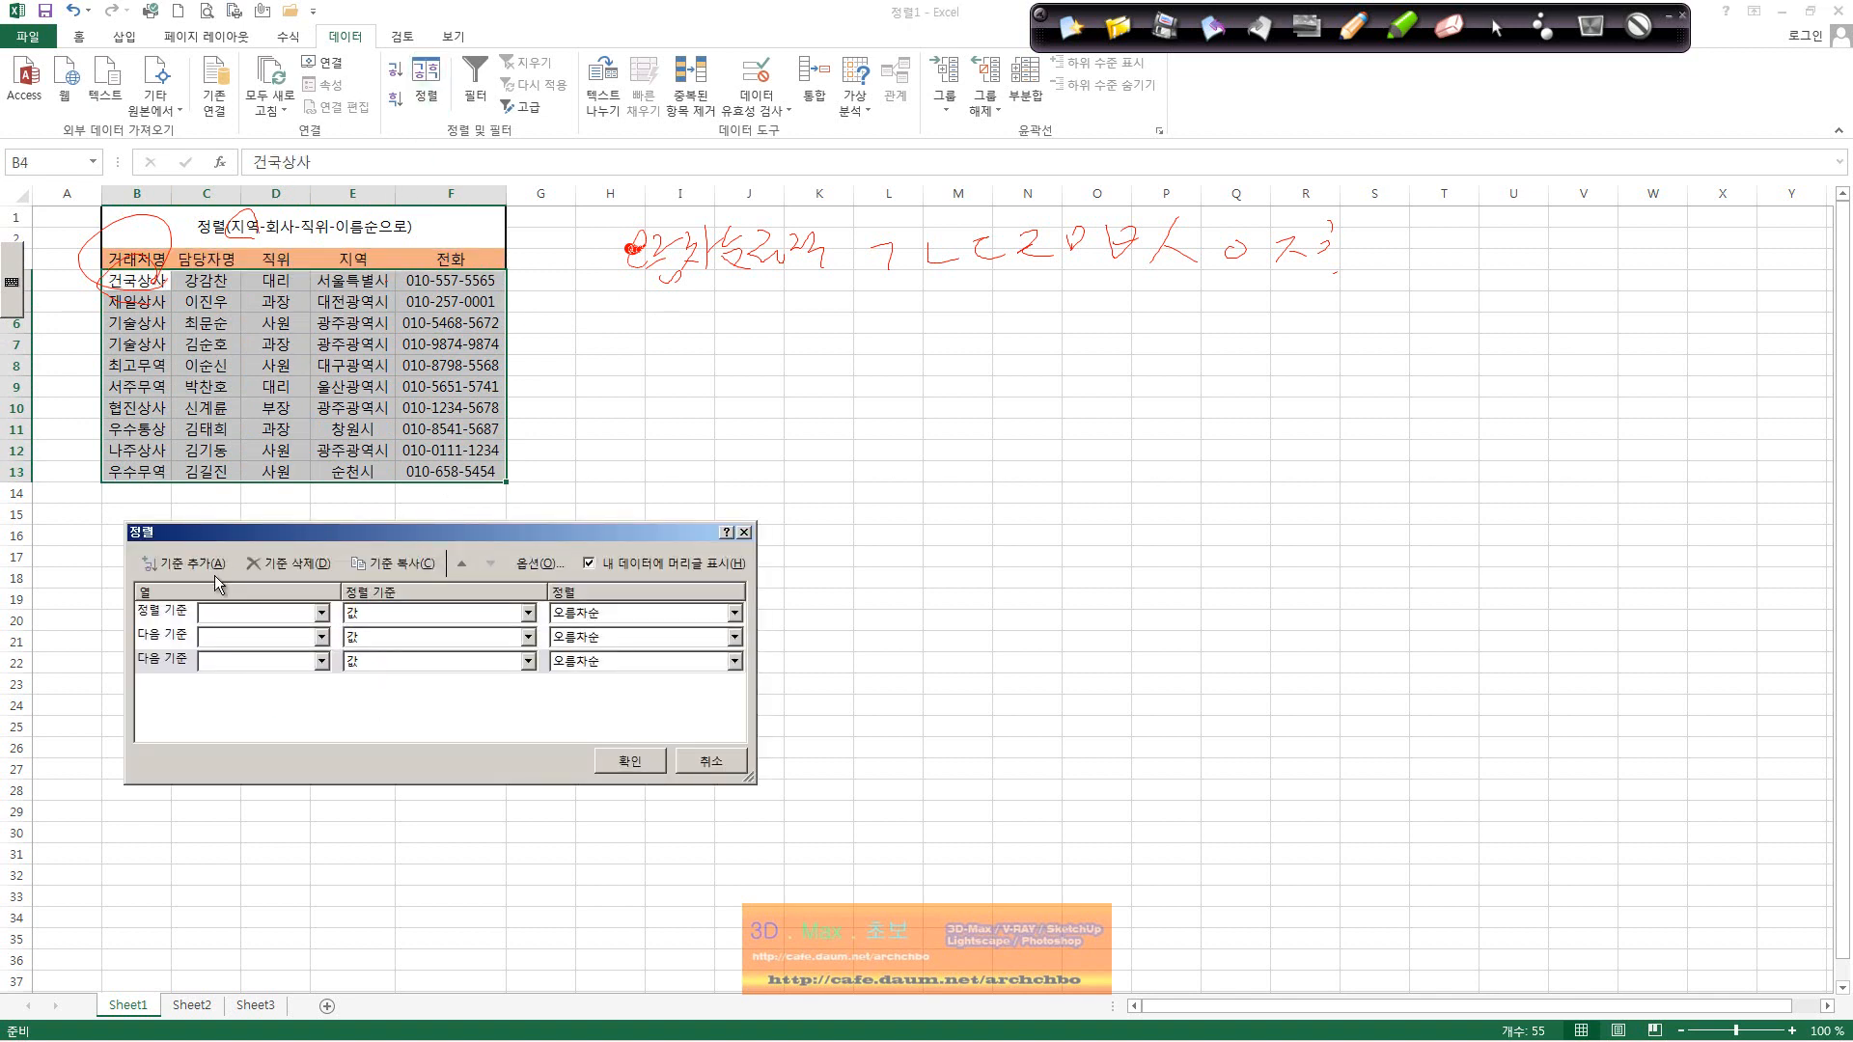
{"action": "left_click", "coordinate": [324, 613]}
{"action": "left_click", "coordinate": [270, 671]}
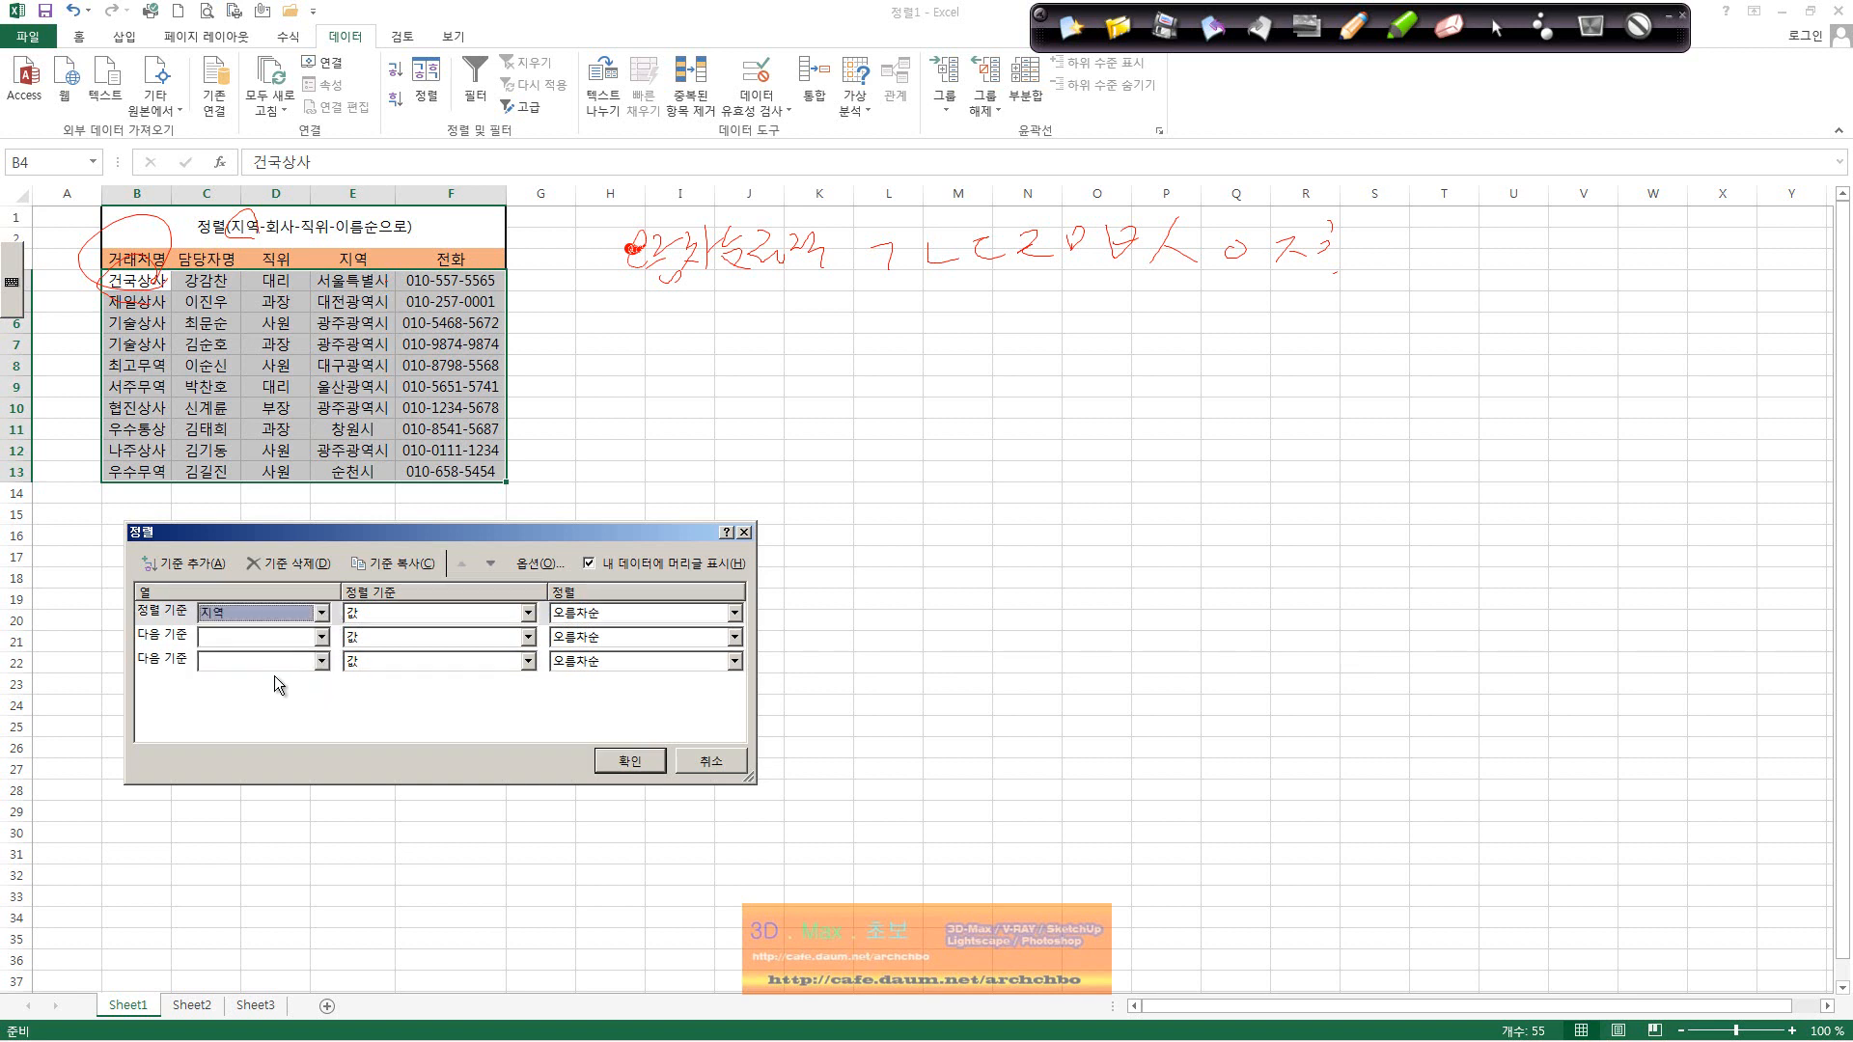
{"action": "left_click", "coordinate": [321, 637]}
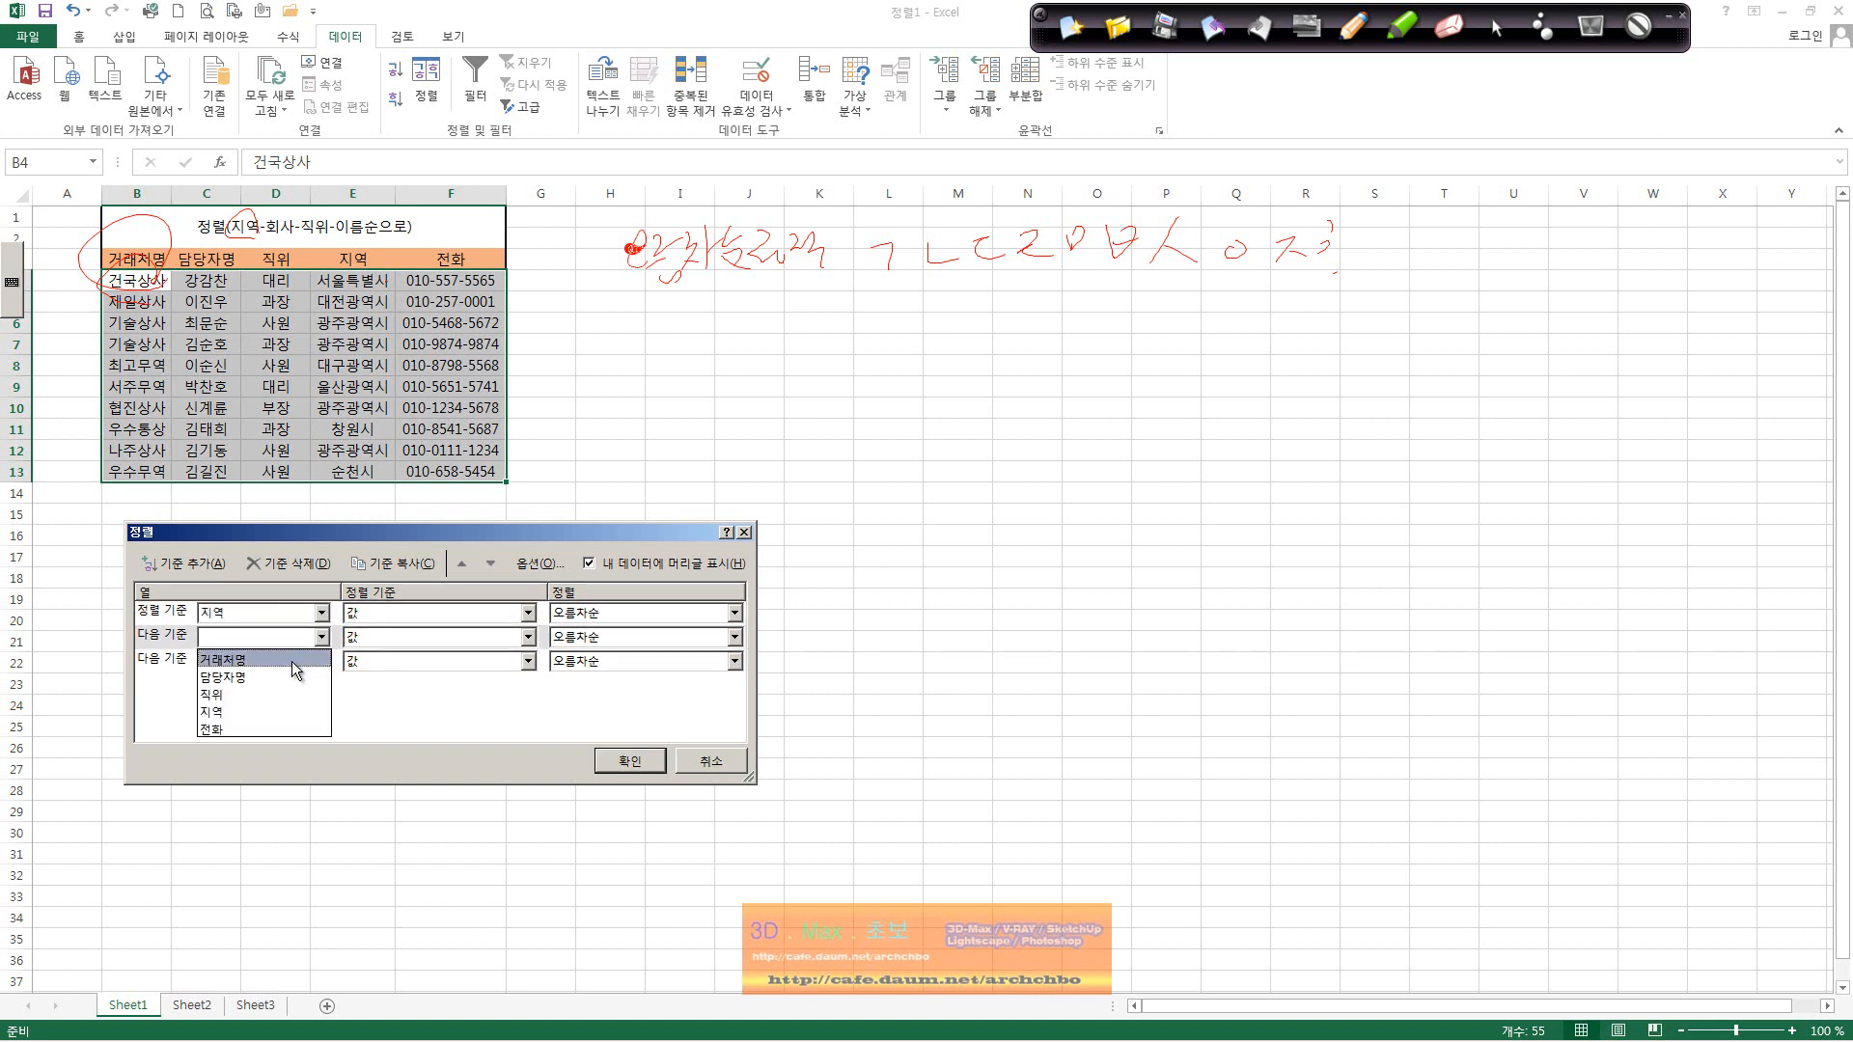
{"action": "left_click", "coordinate": [291, 662]}
{"action": "left_click", "coordinate": [321, 662]}
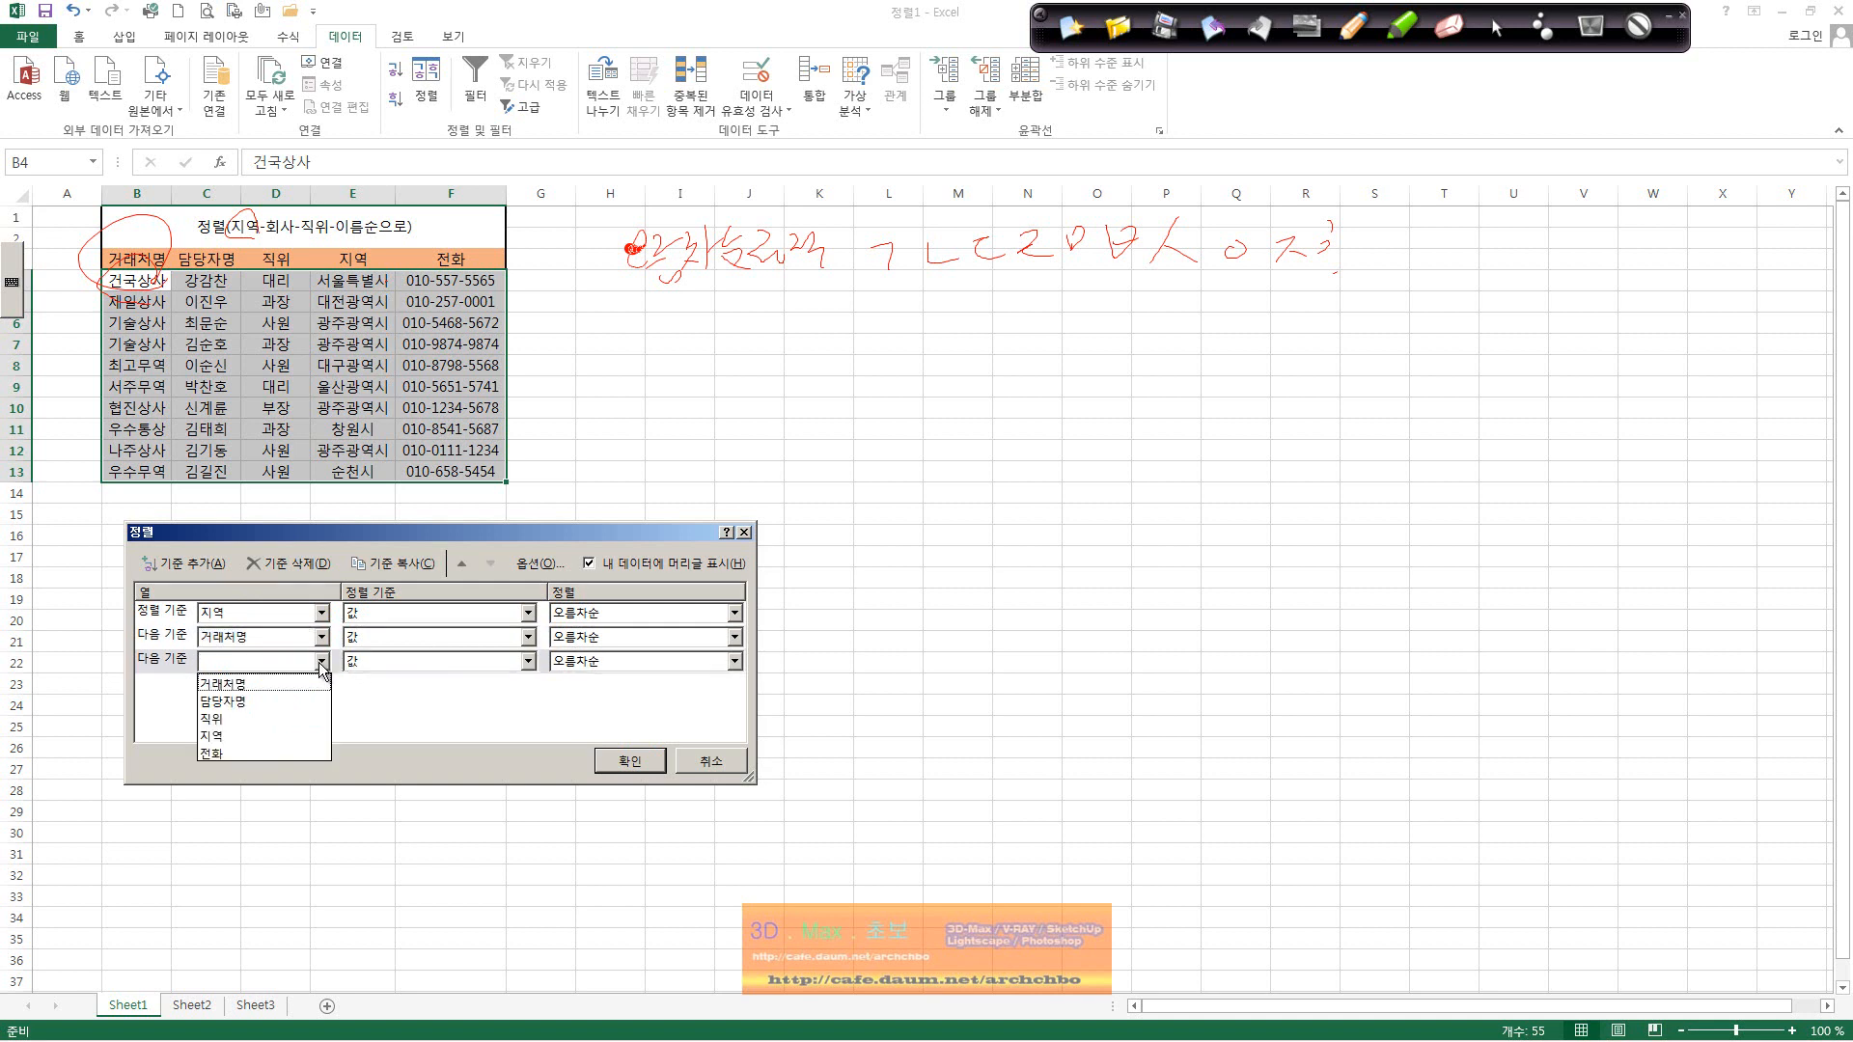
{"action": "left_click", "coordinate": [650, 760]}
{"action": "left_click", "coordinate": [270, 287]}
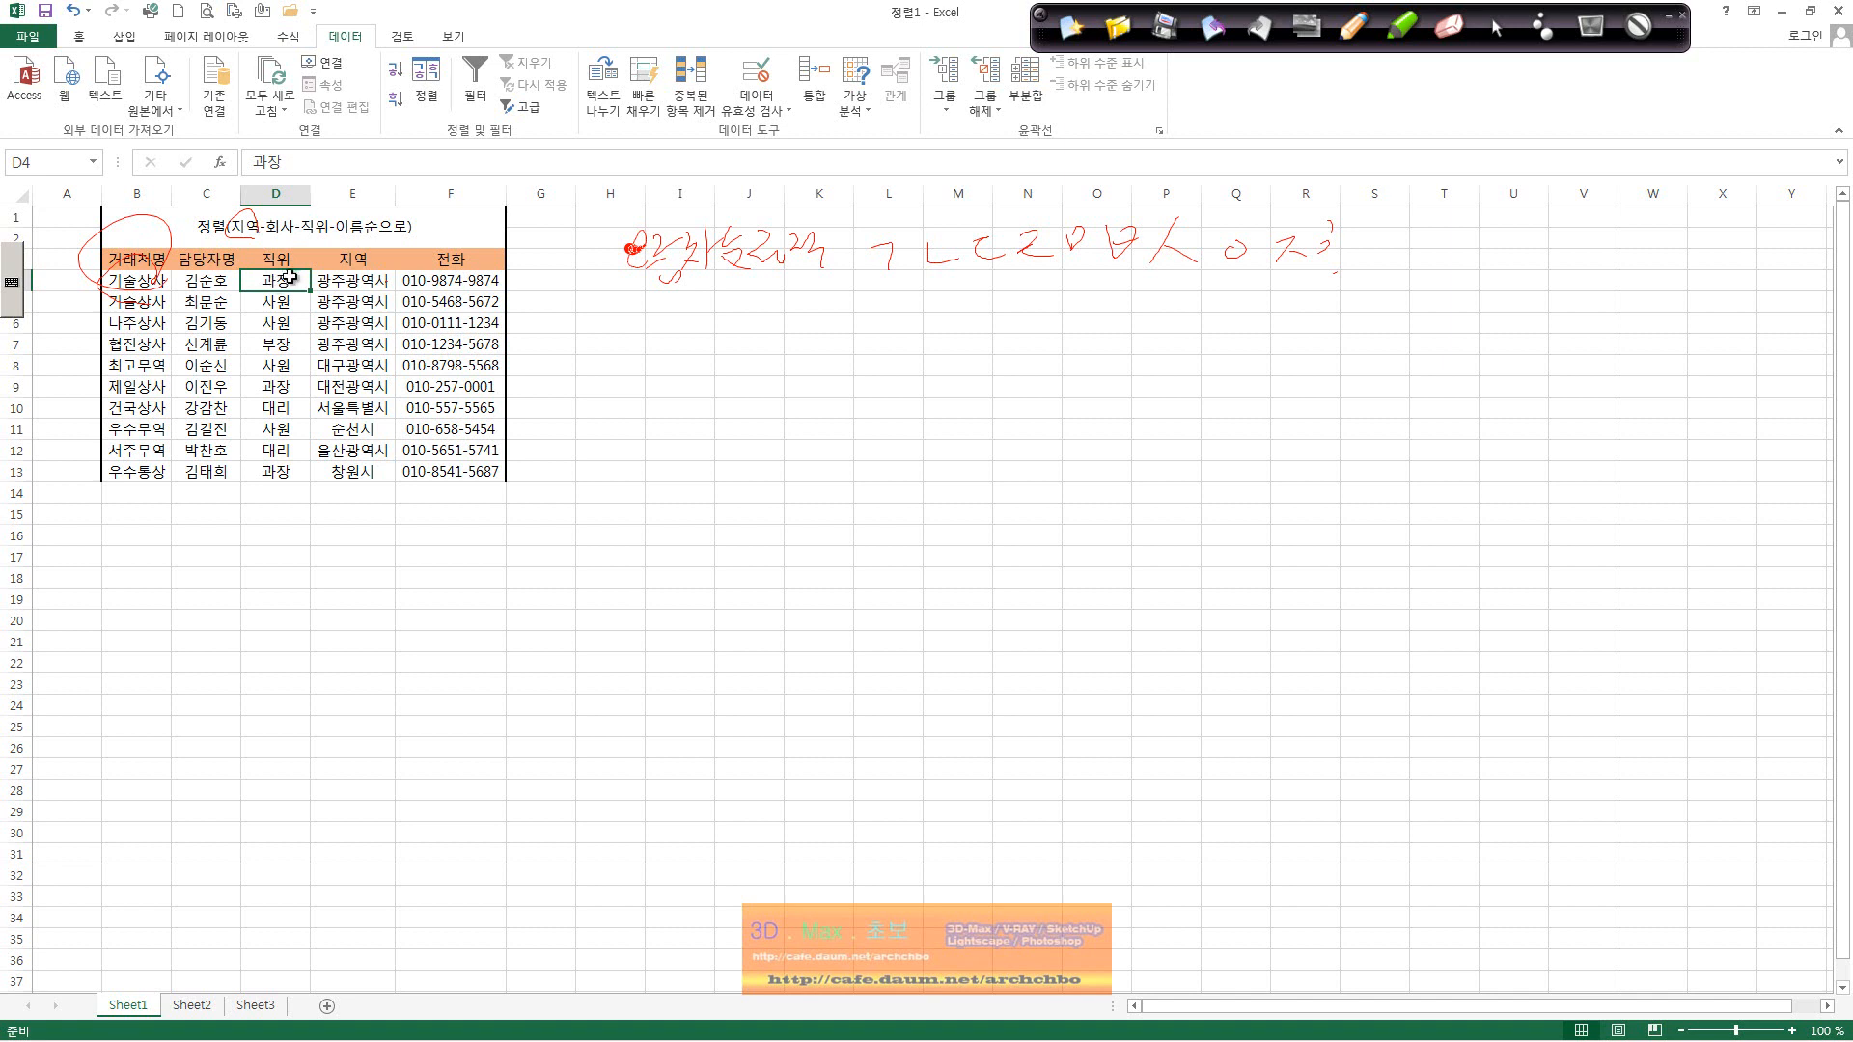
{"action": "left_click", "coordinate": [203, 287]}
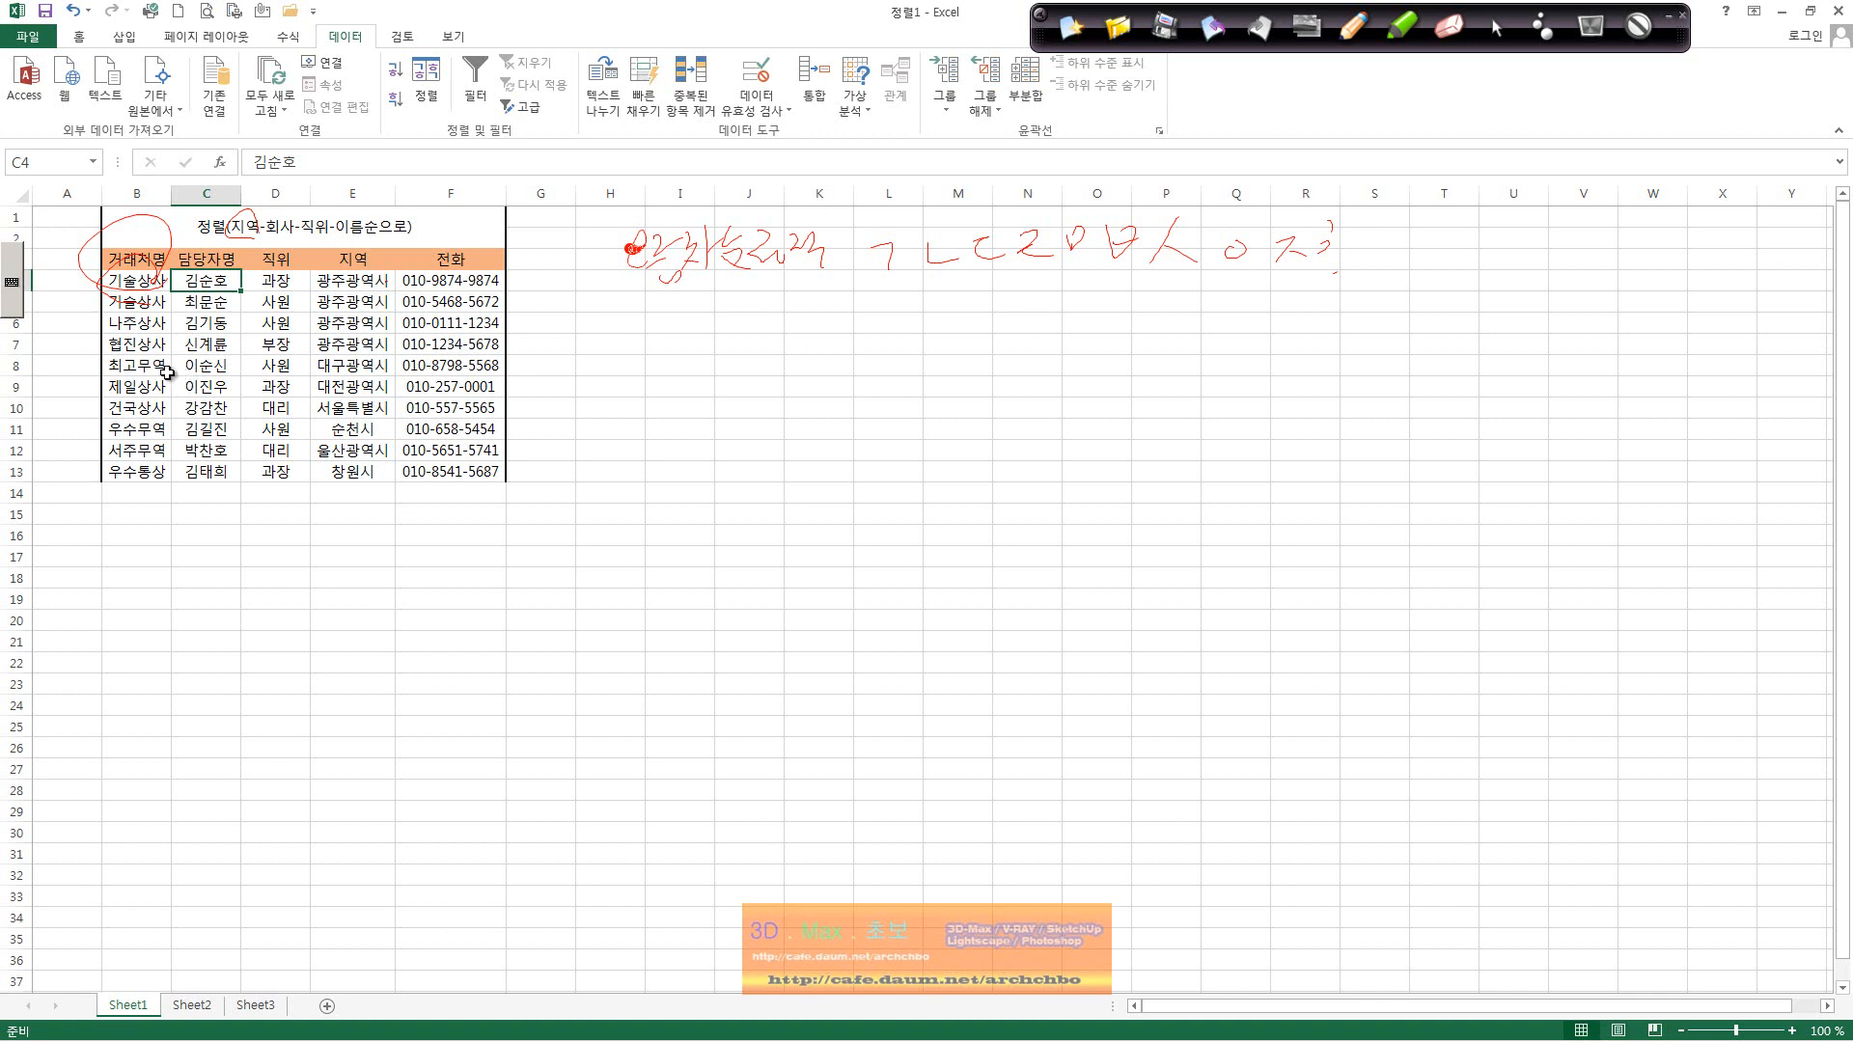
{"action": "left_click", "coordinate": [253, 344]}
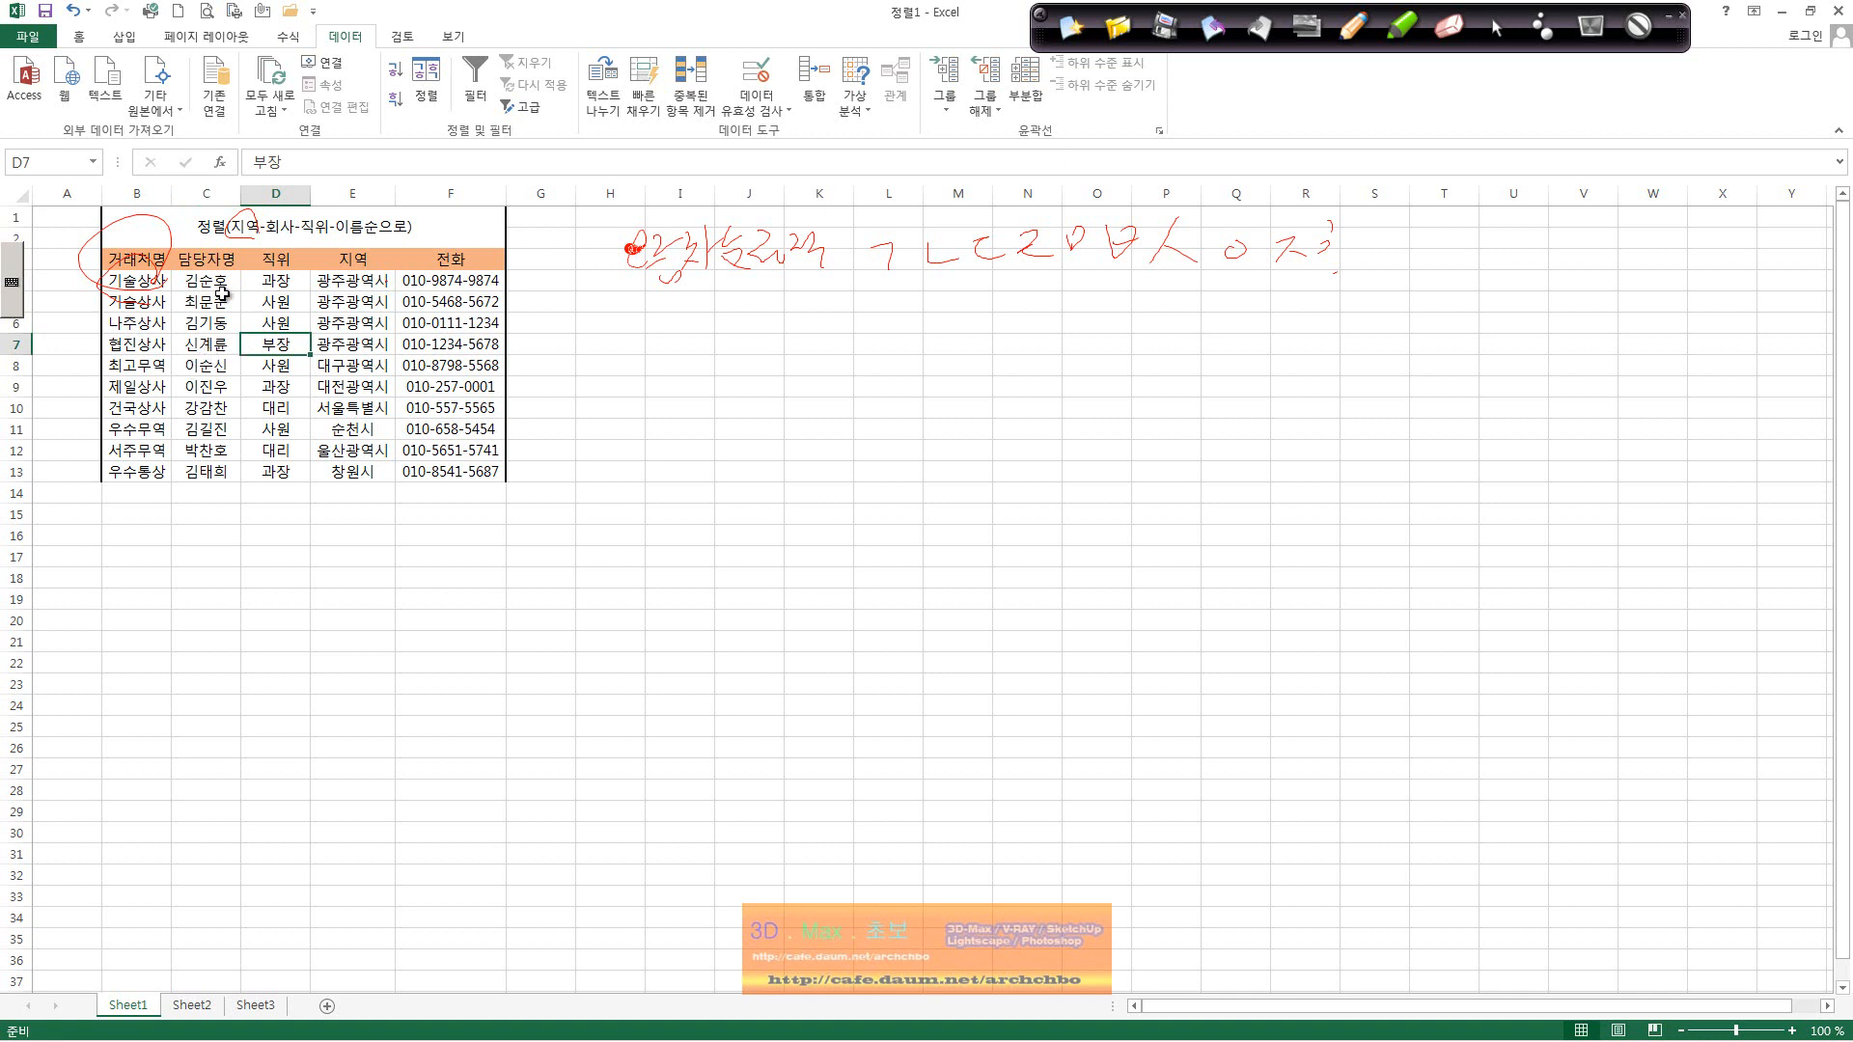
{"action": "left_click_drag", "start_coordinate": [145, 259], "coordinate": [417, 475]}
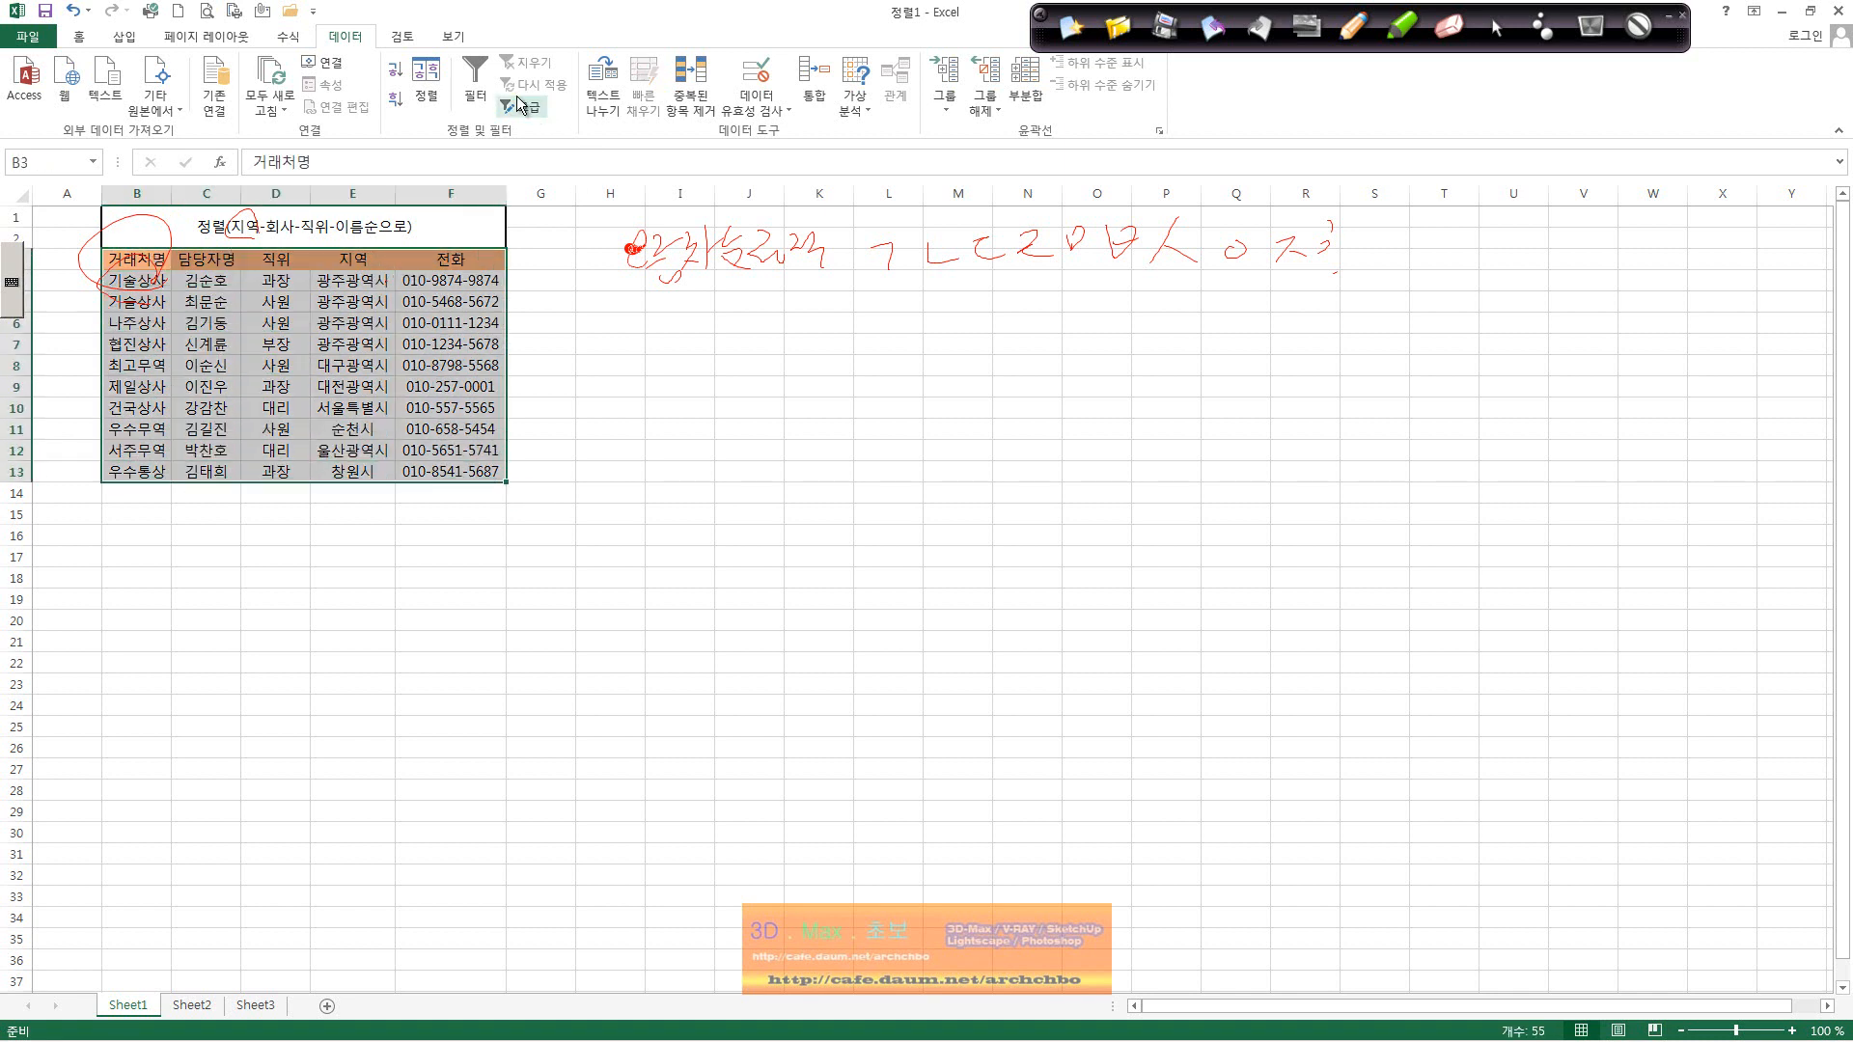
Step: Look at the Sort On options for the first level, then cancel the Sort dialog
{"action": "left_click", "coordinate": [426, 108]}
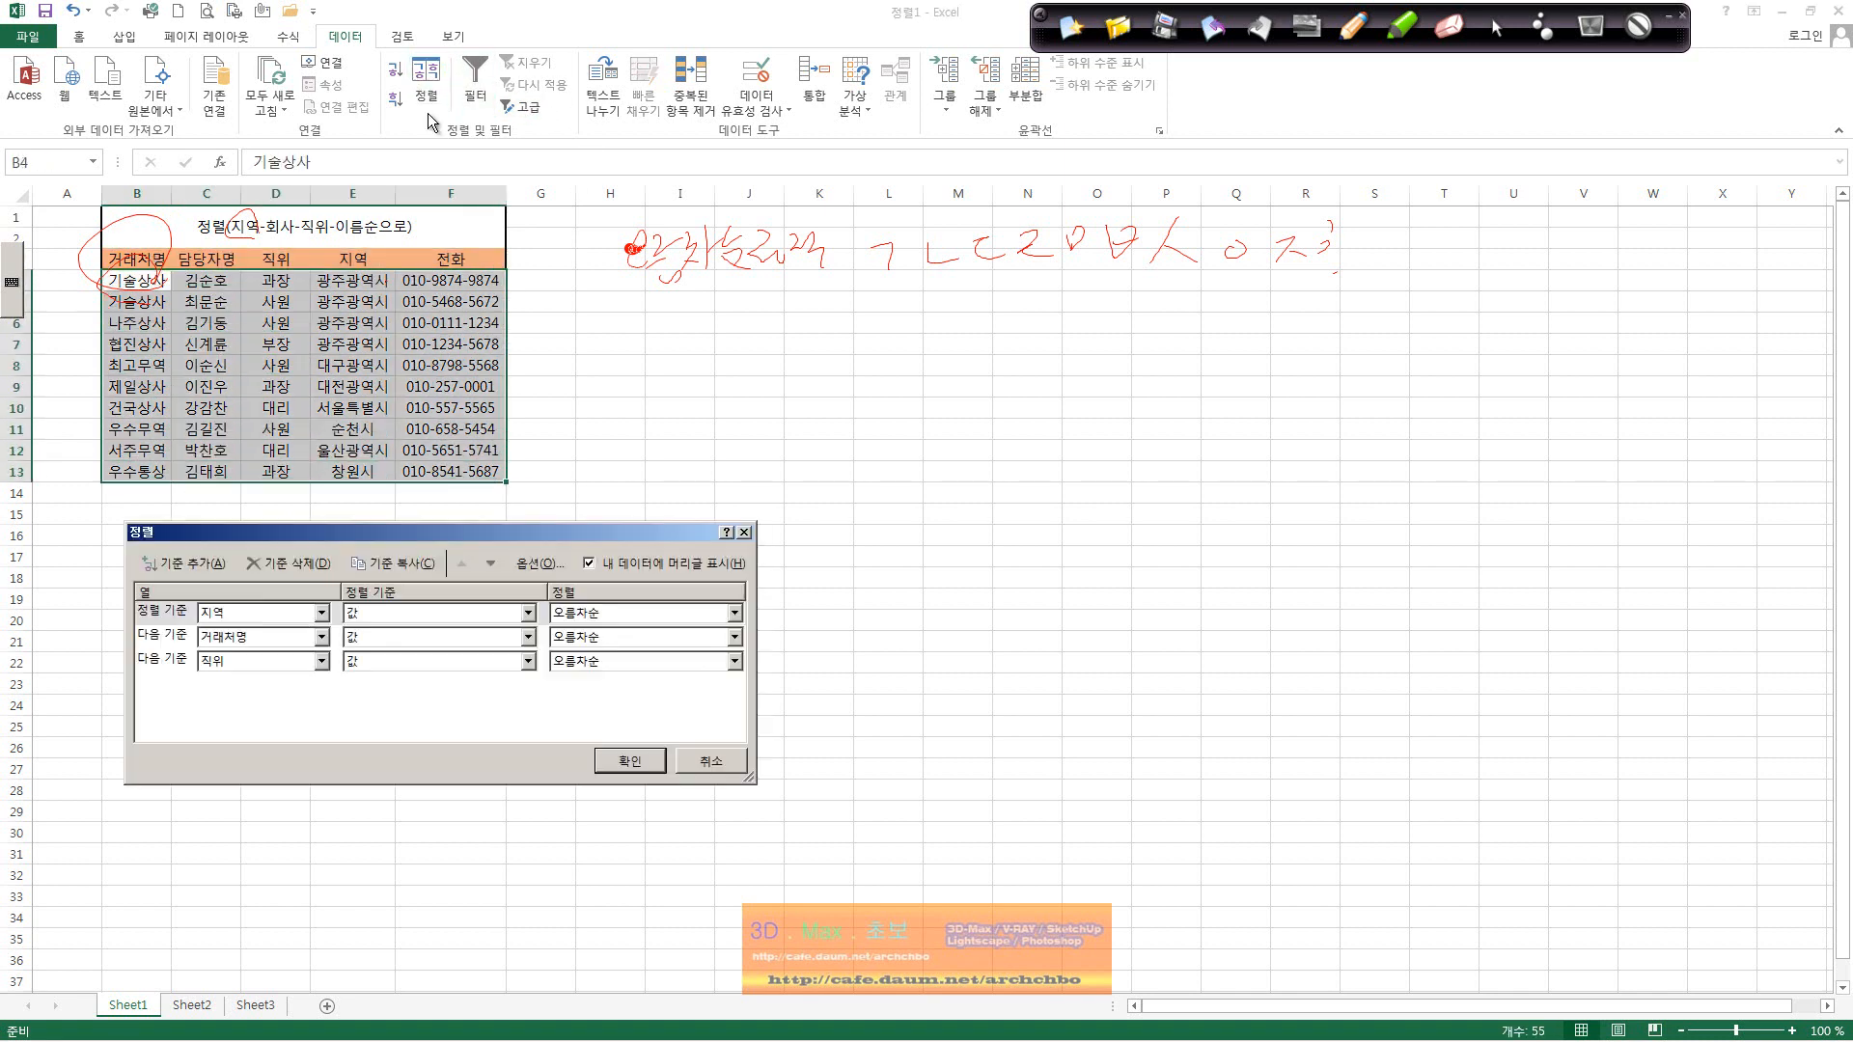
{"action": "left_click", "coordinate": [438, 604]}
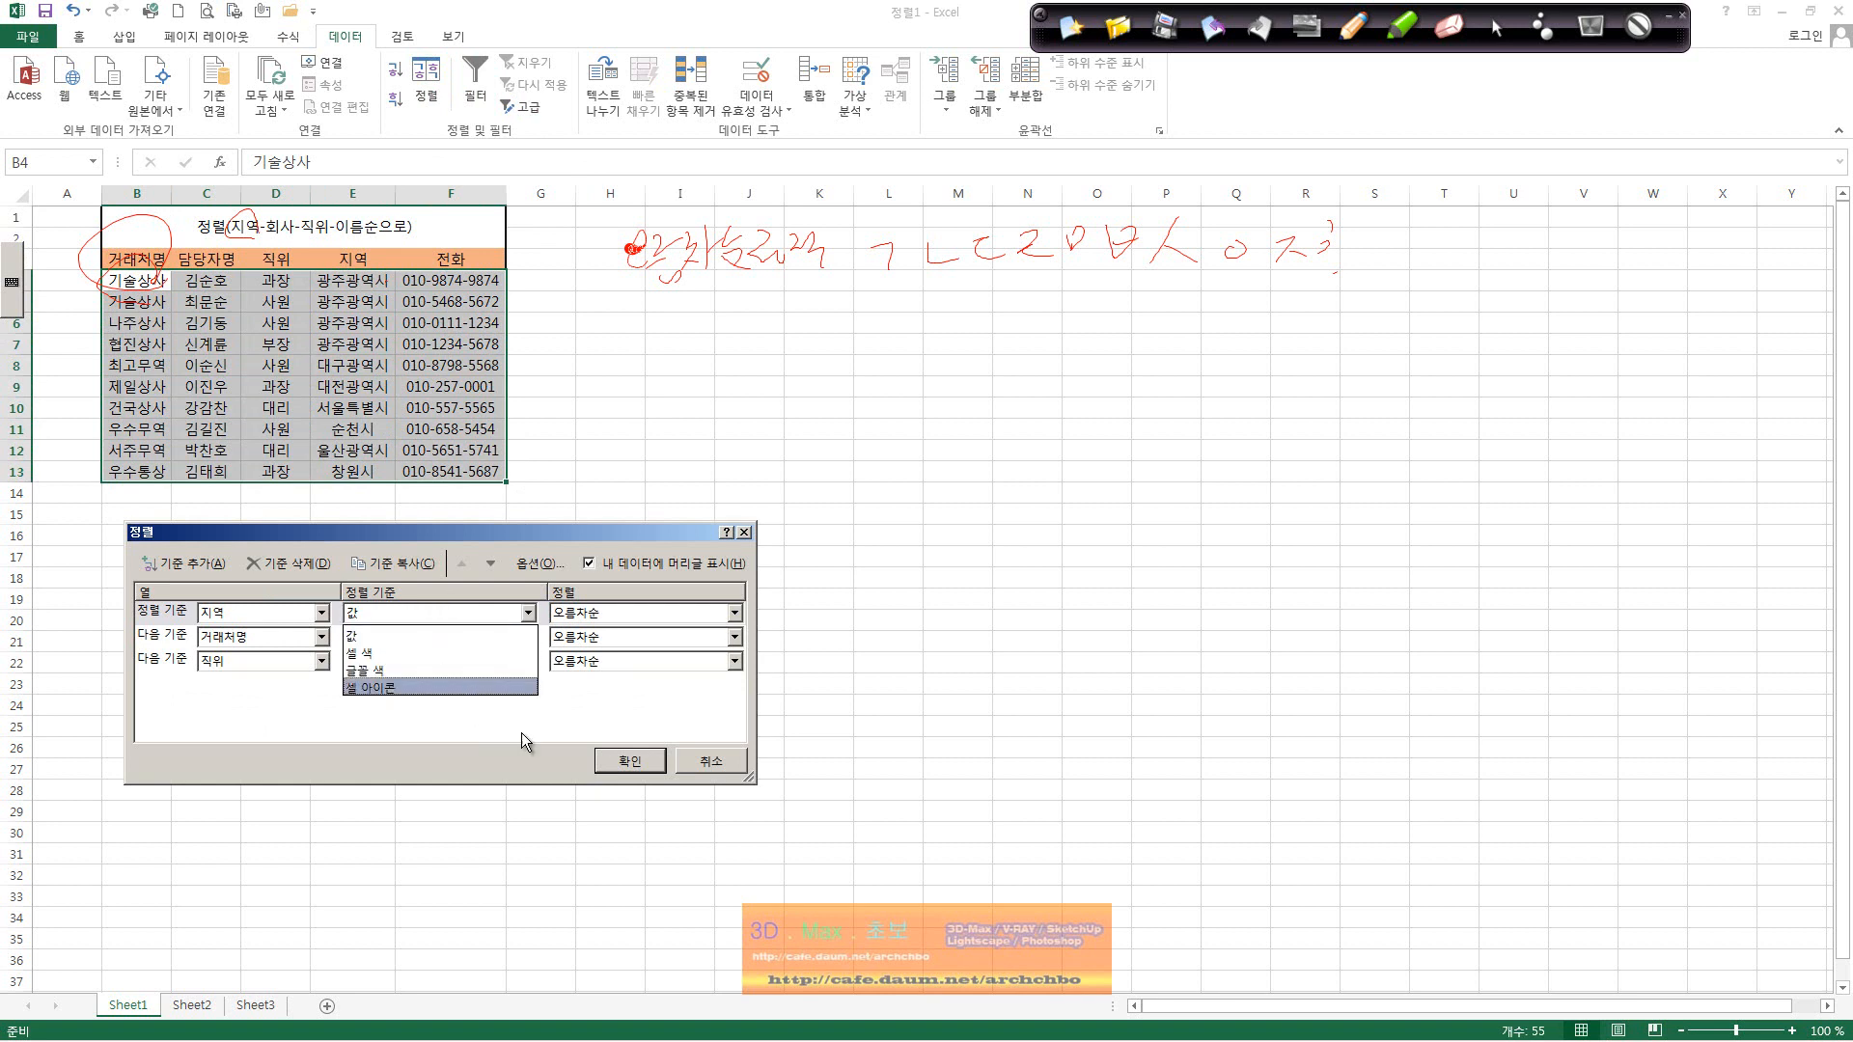
{"action": "left_click", "coordinate": [716, 769]}
{"action": "left_click", "coordinate": [711, 761]}
Step: Undo the earlier sort to restore the original order and select region cell E4
{"action": "left_click", "coordinate": [352, 319]}
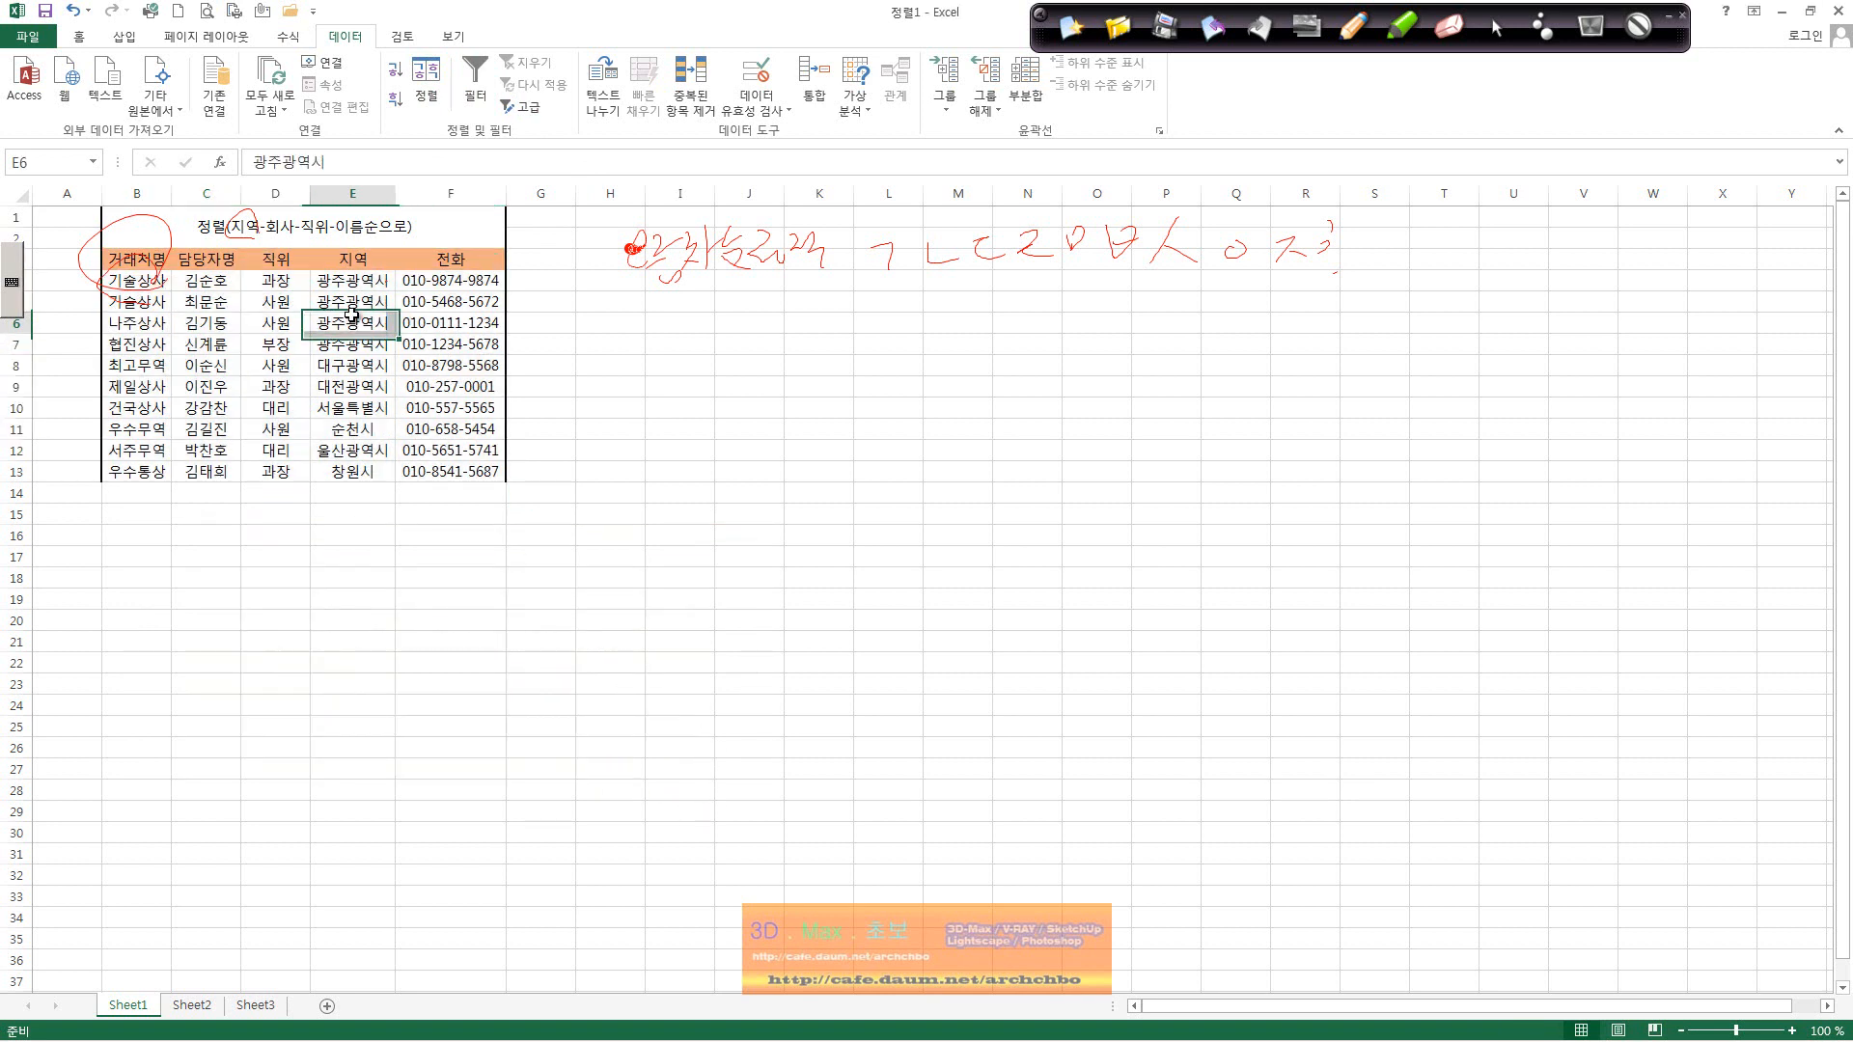
{"action": "left_click_drag", "start_coordinate": [351, 278], "coordinate": [353, 343]}
{"action": "left_click", "coordinate": [73, 11]}
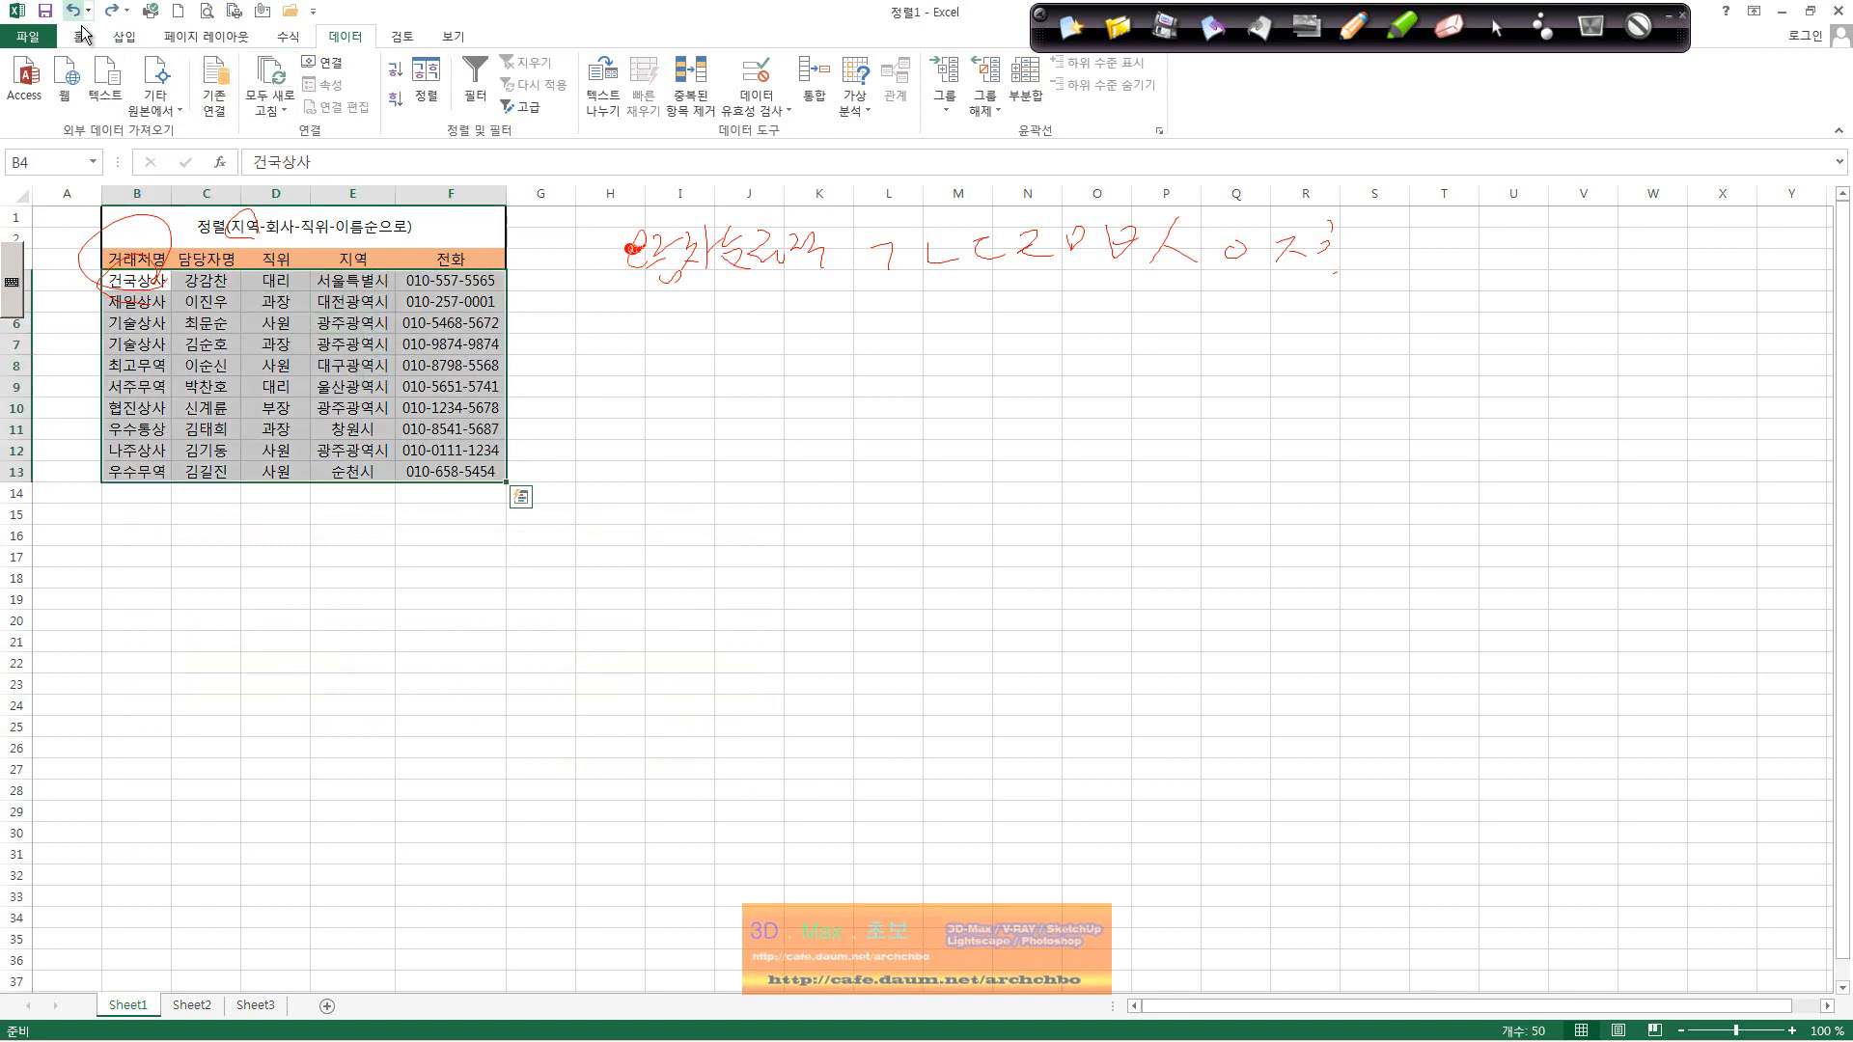
{"action": "left_click", "coordinate": [349, 280]}
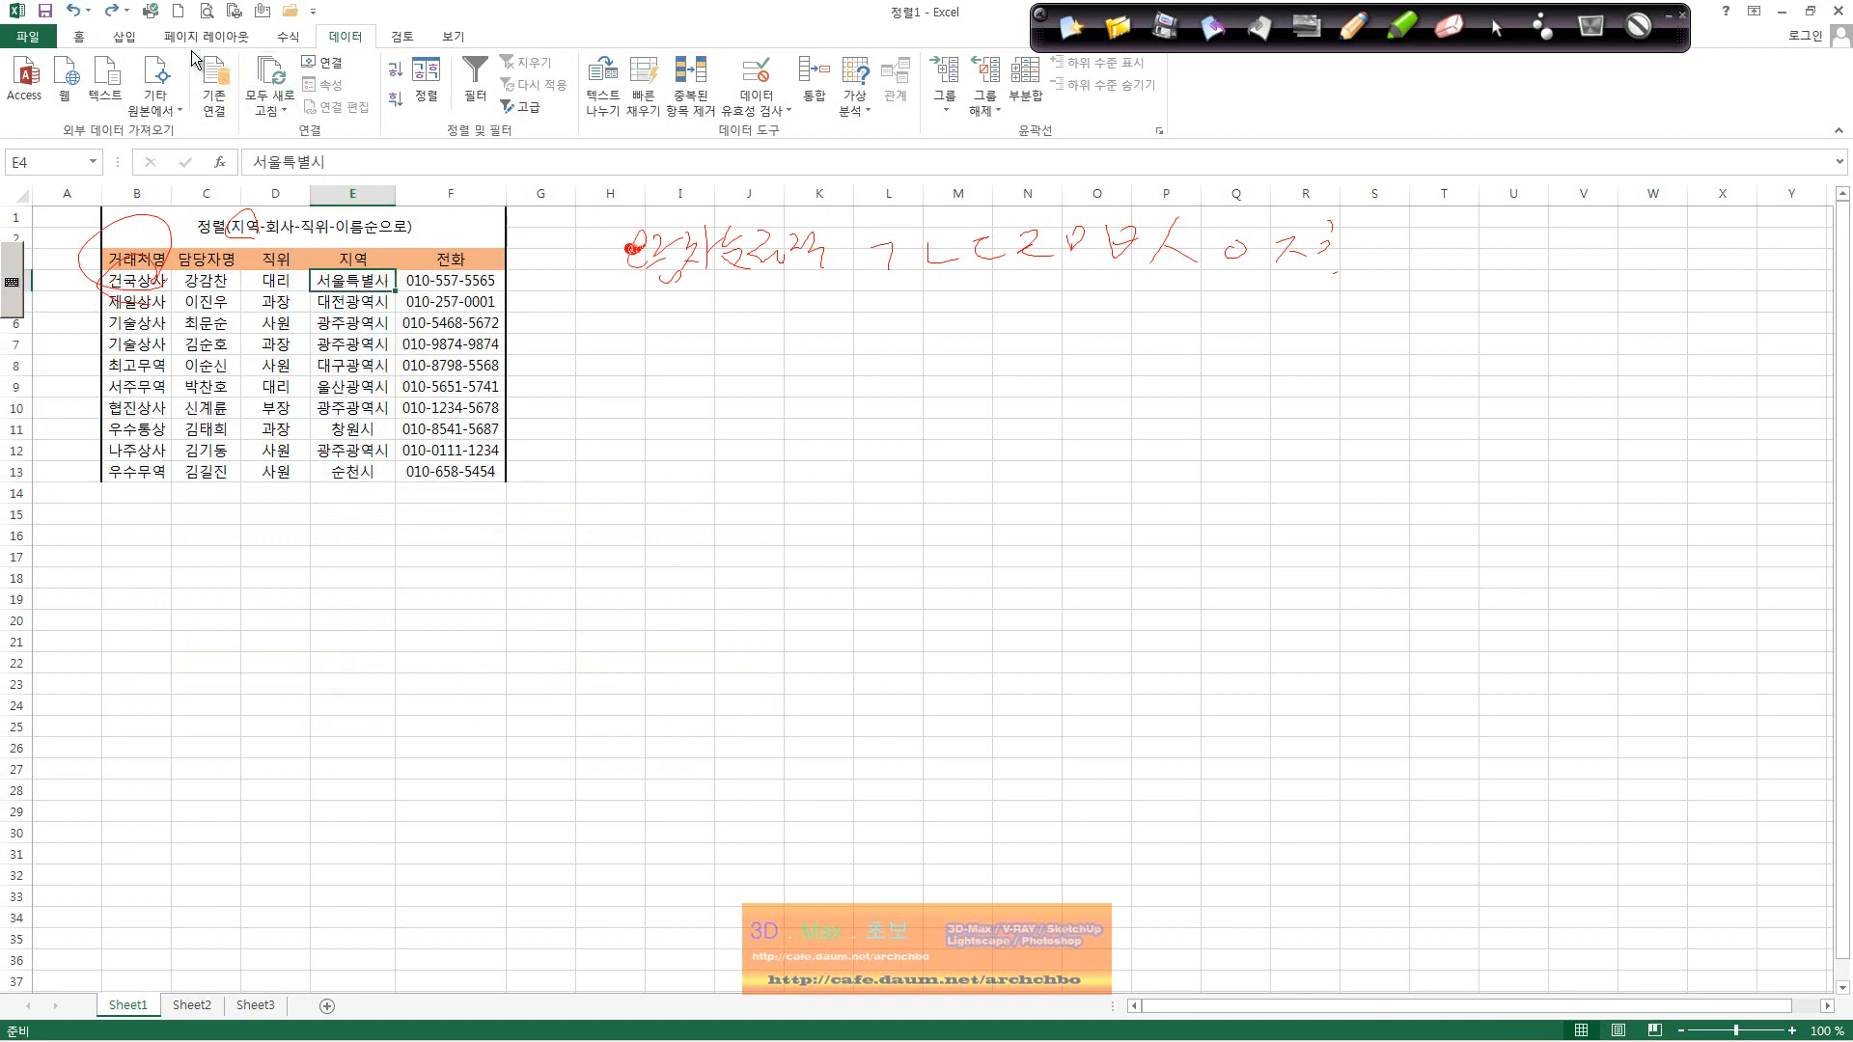
{"action": "left_click", "coordinate": [78, 39]}
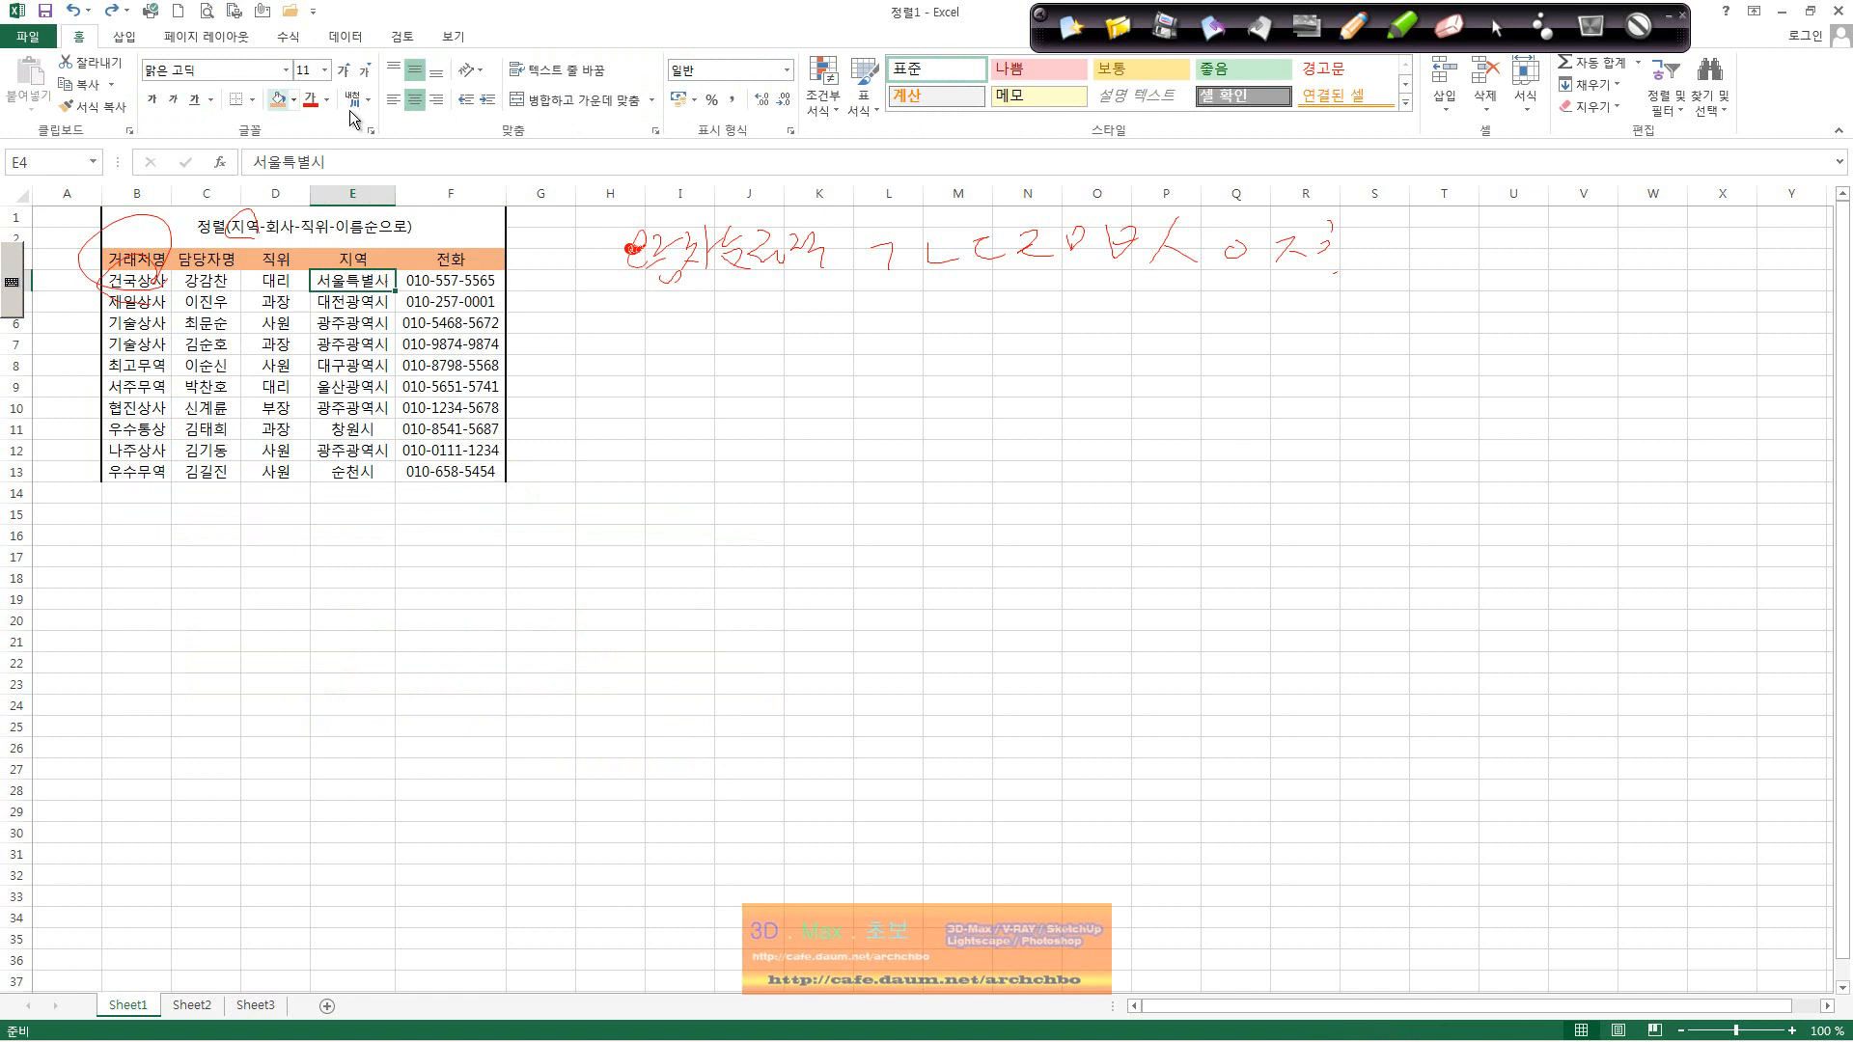
Step: Fill E4 dark green and the 대전광역시 cell E5 orange
{"action": "left_click", "coordinate": [293, 99]}
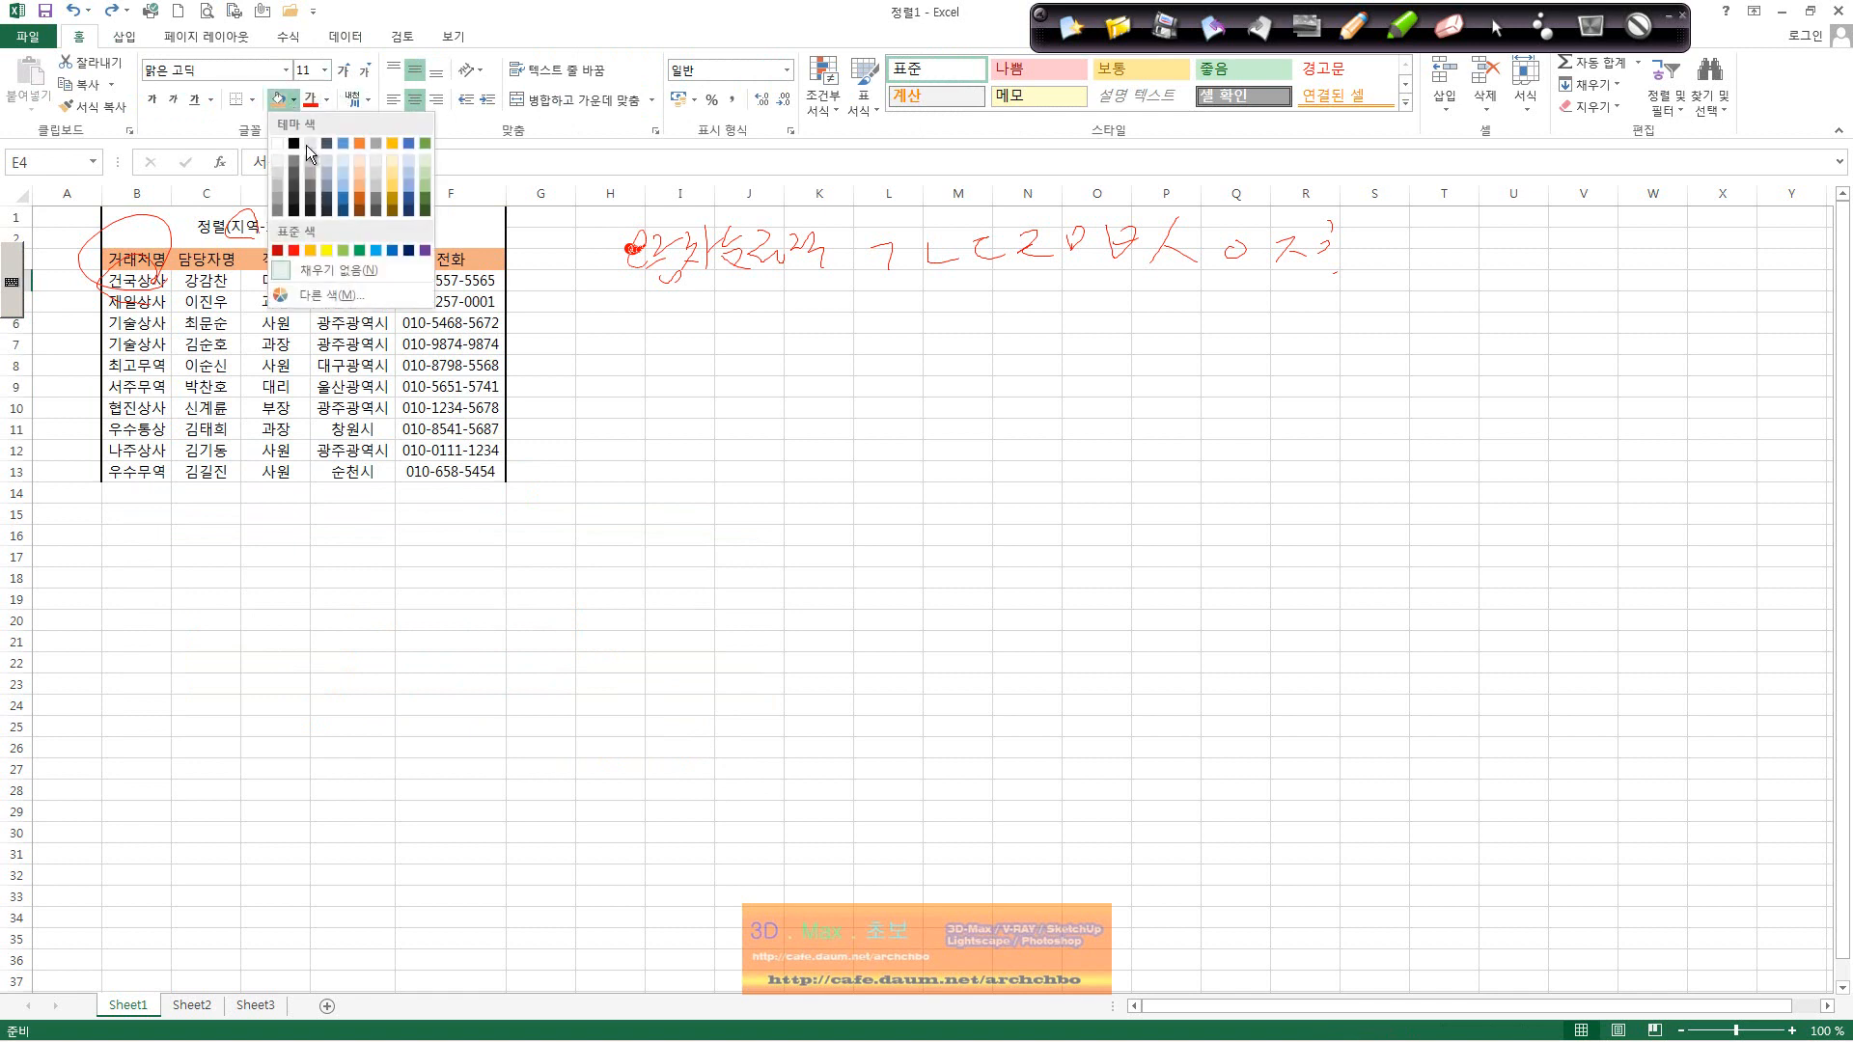
{"action": "left_click", "coordinate": [426, 209]}
{"action": "left_click", "coordinate": [374, 304]}
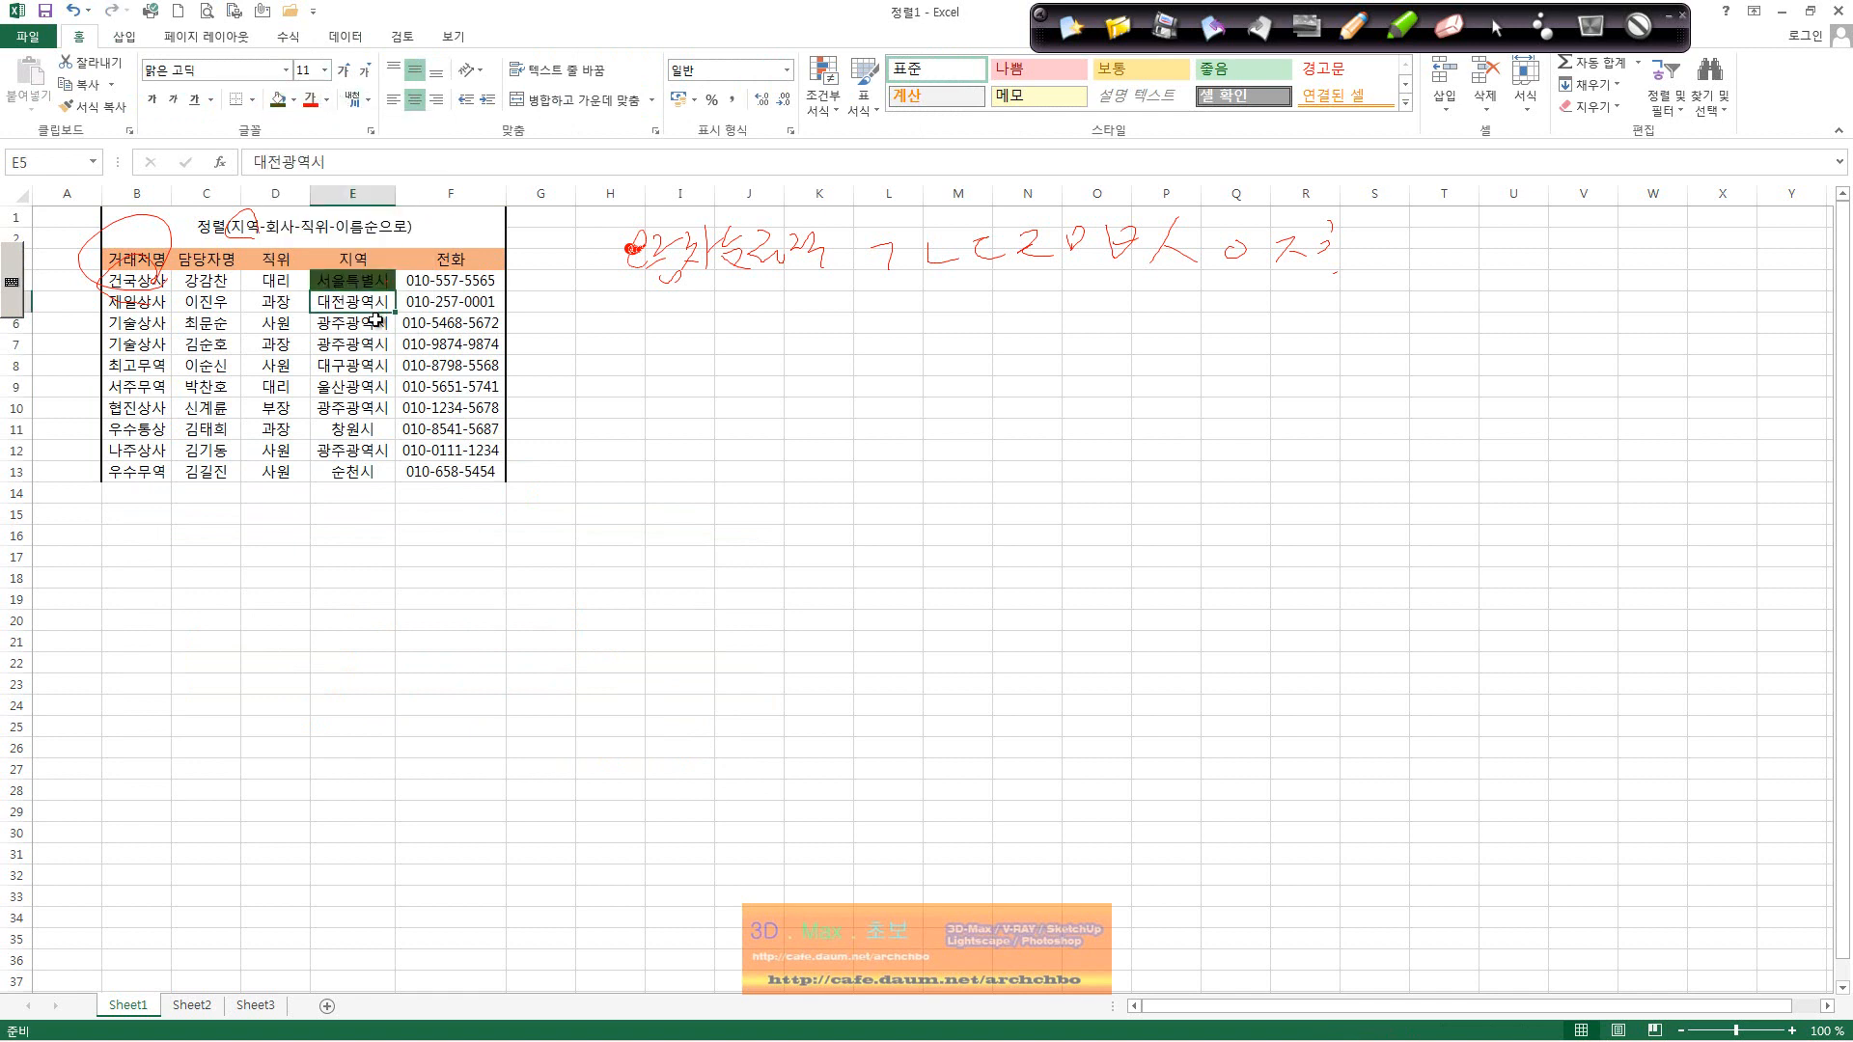
{"action": "left_click", "coordinate": [294, 99]}
{"action": "left_click", "coordinate": [365, 203]}
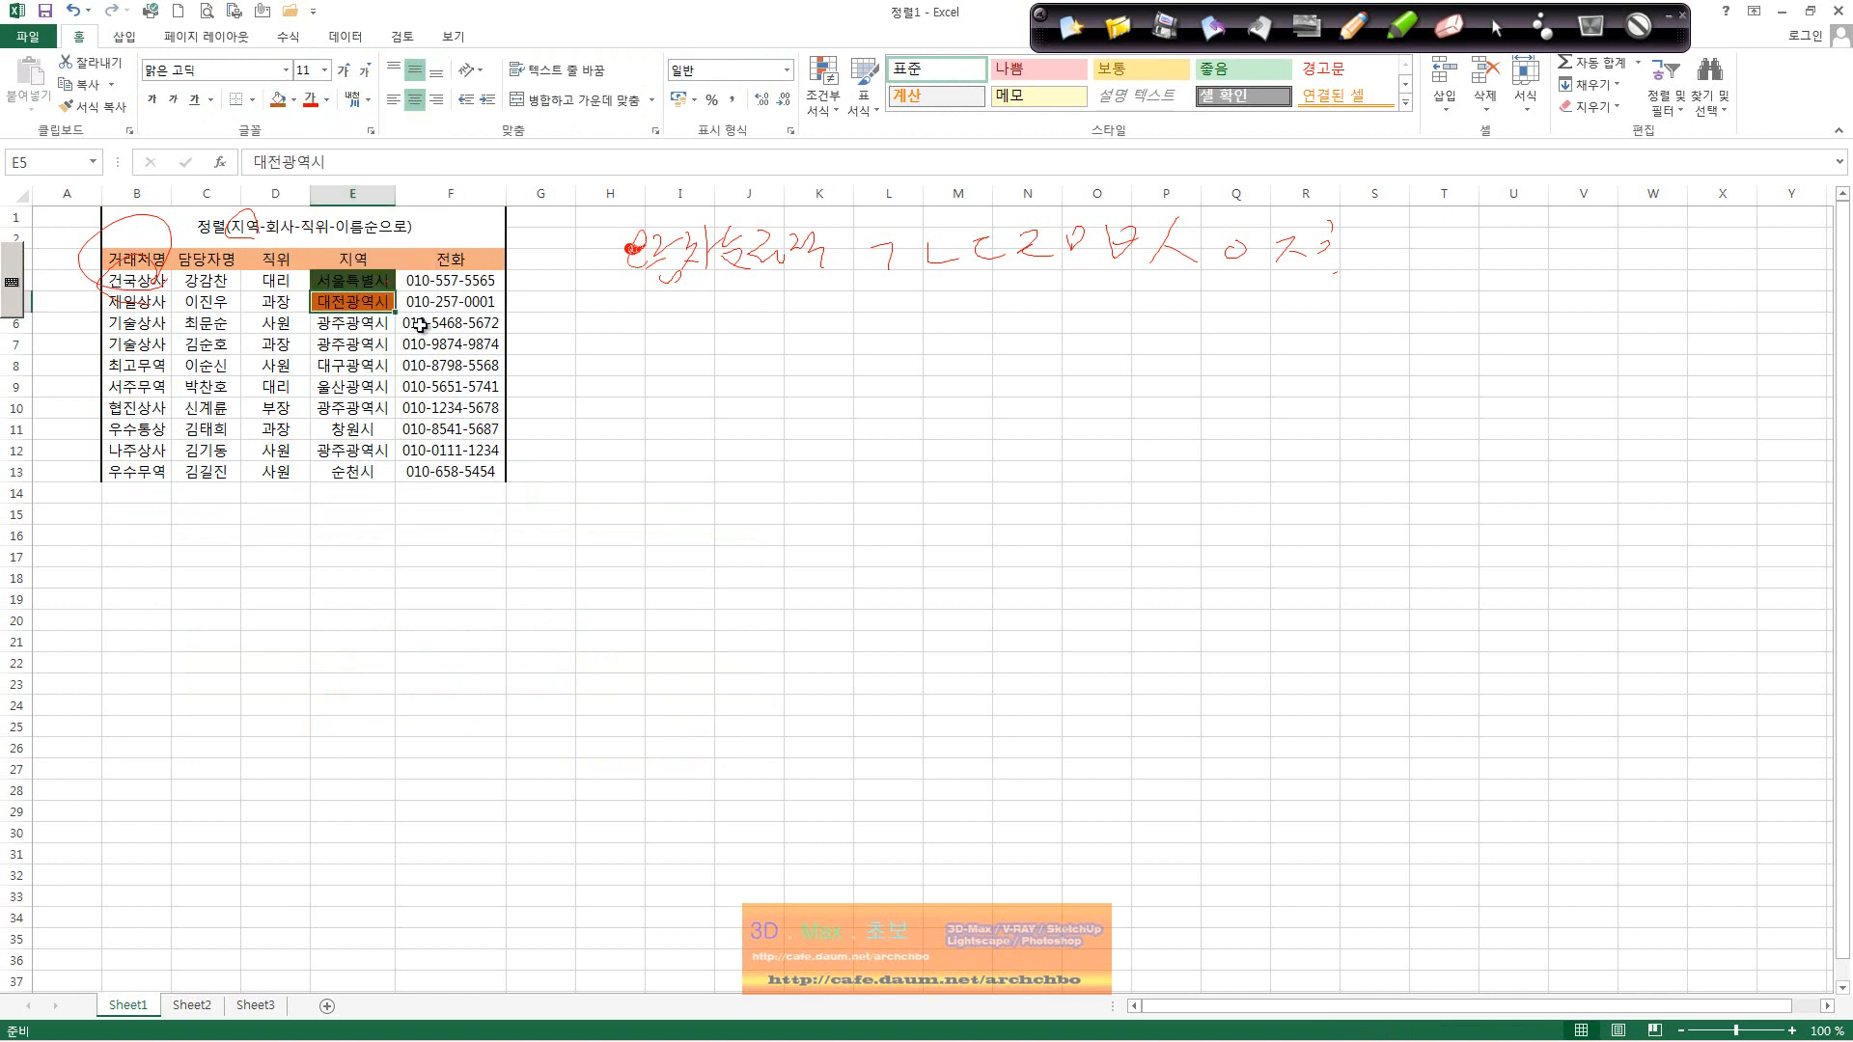
Step: Fill the four 광주광역시 cells green, then select the whole table B3:F13
{"action": "left_click", "coordinate": [379, 328]}
{"action": "left_click", "coordinate": [373, 344], "text": "ctrl"}
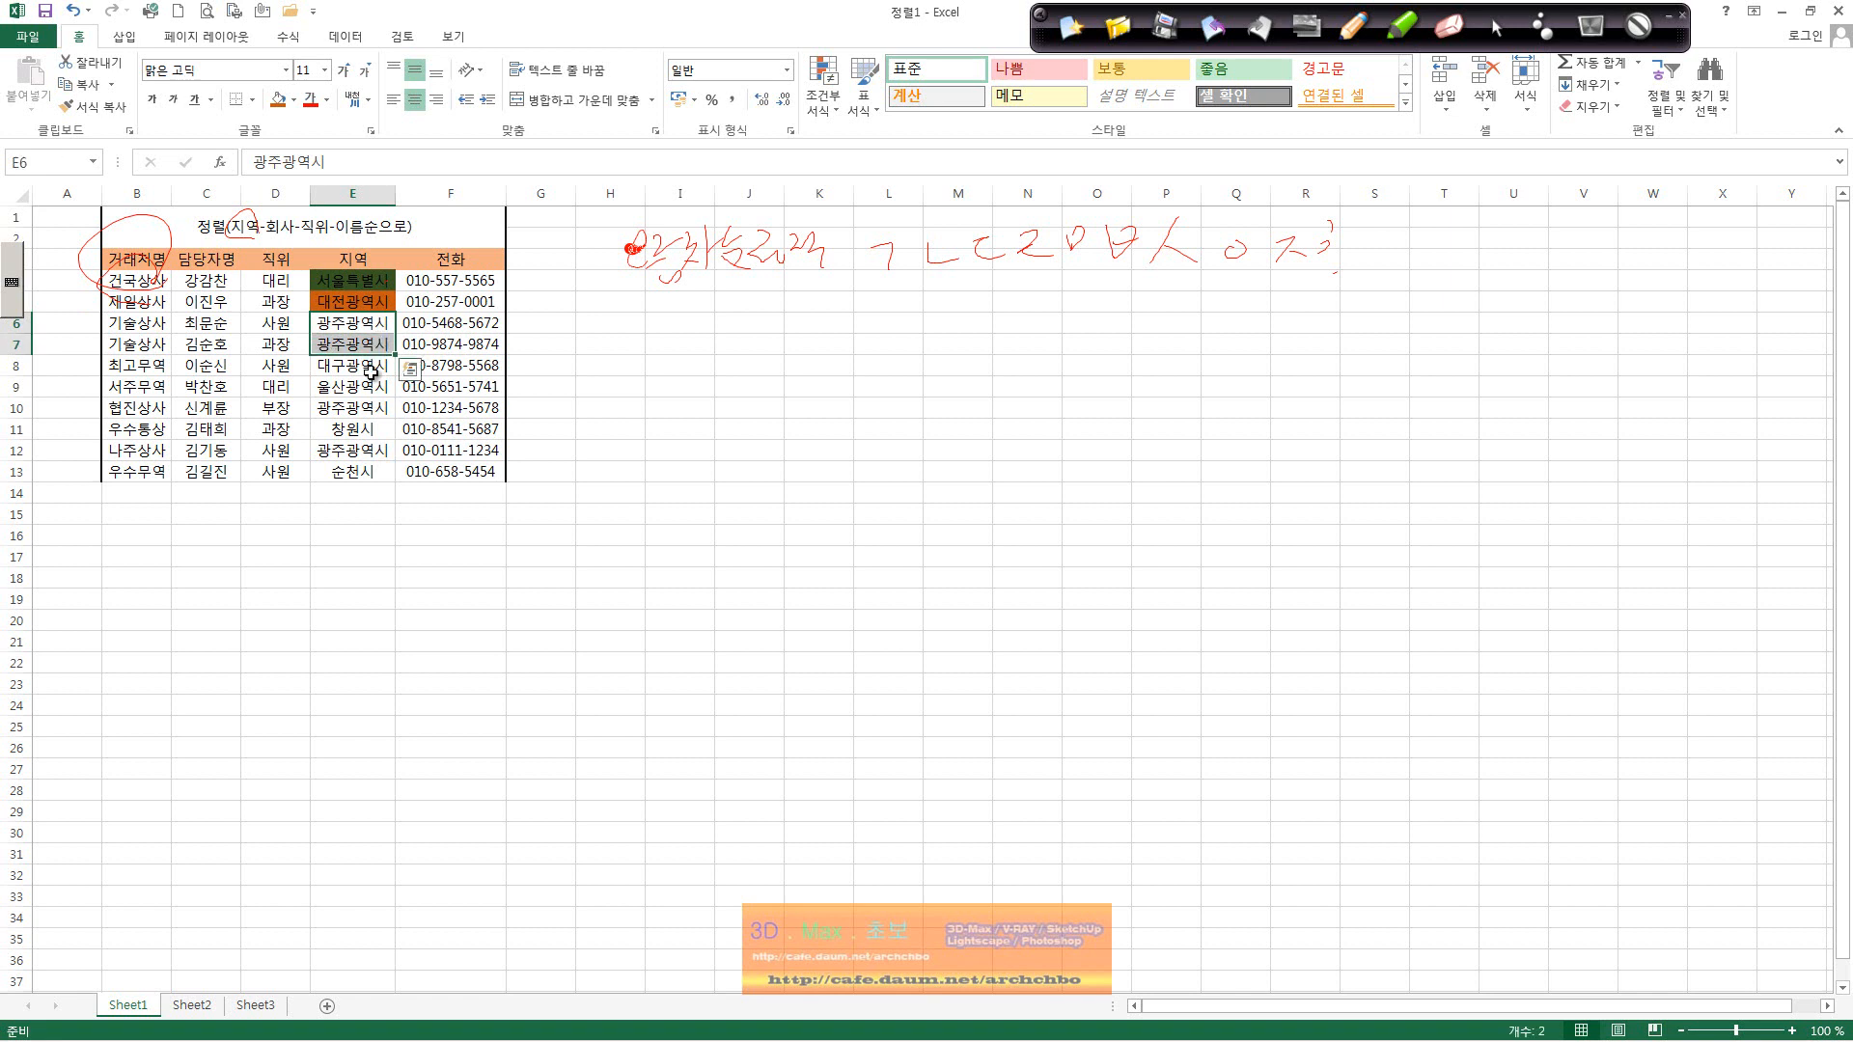
{"action": "left_click", "coordinate": [368, 407], "text": "ctrl"}
{"action": "left_click", "coordinate": [363, 449], "text": "ctrl"}
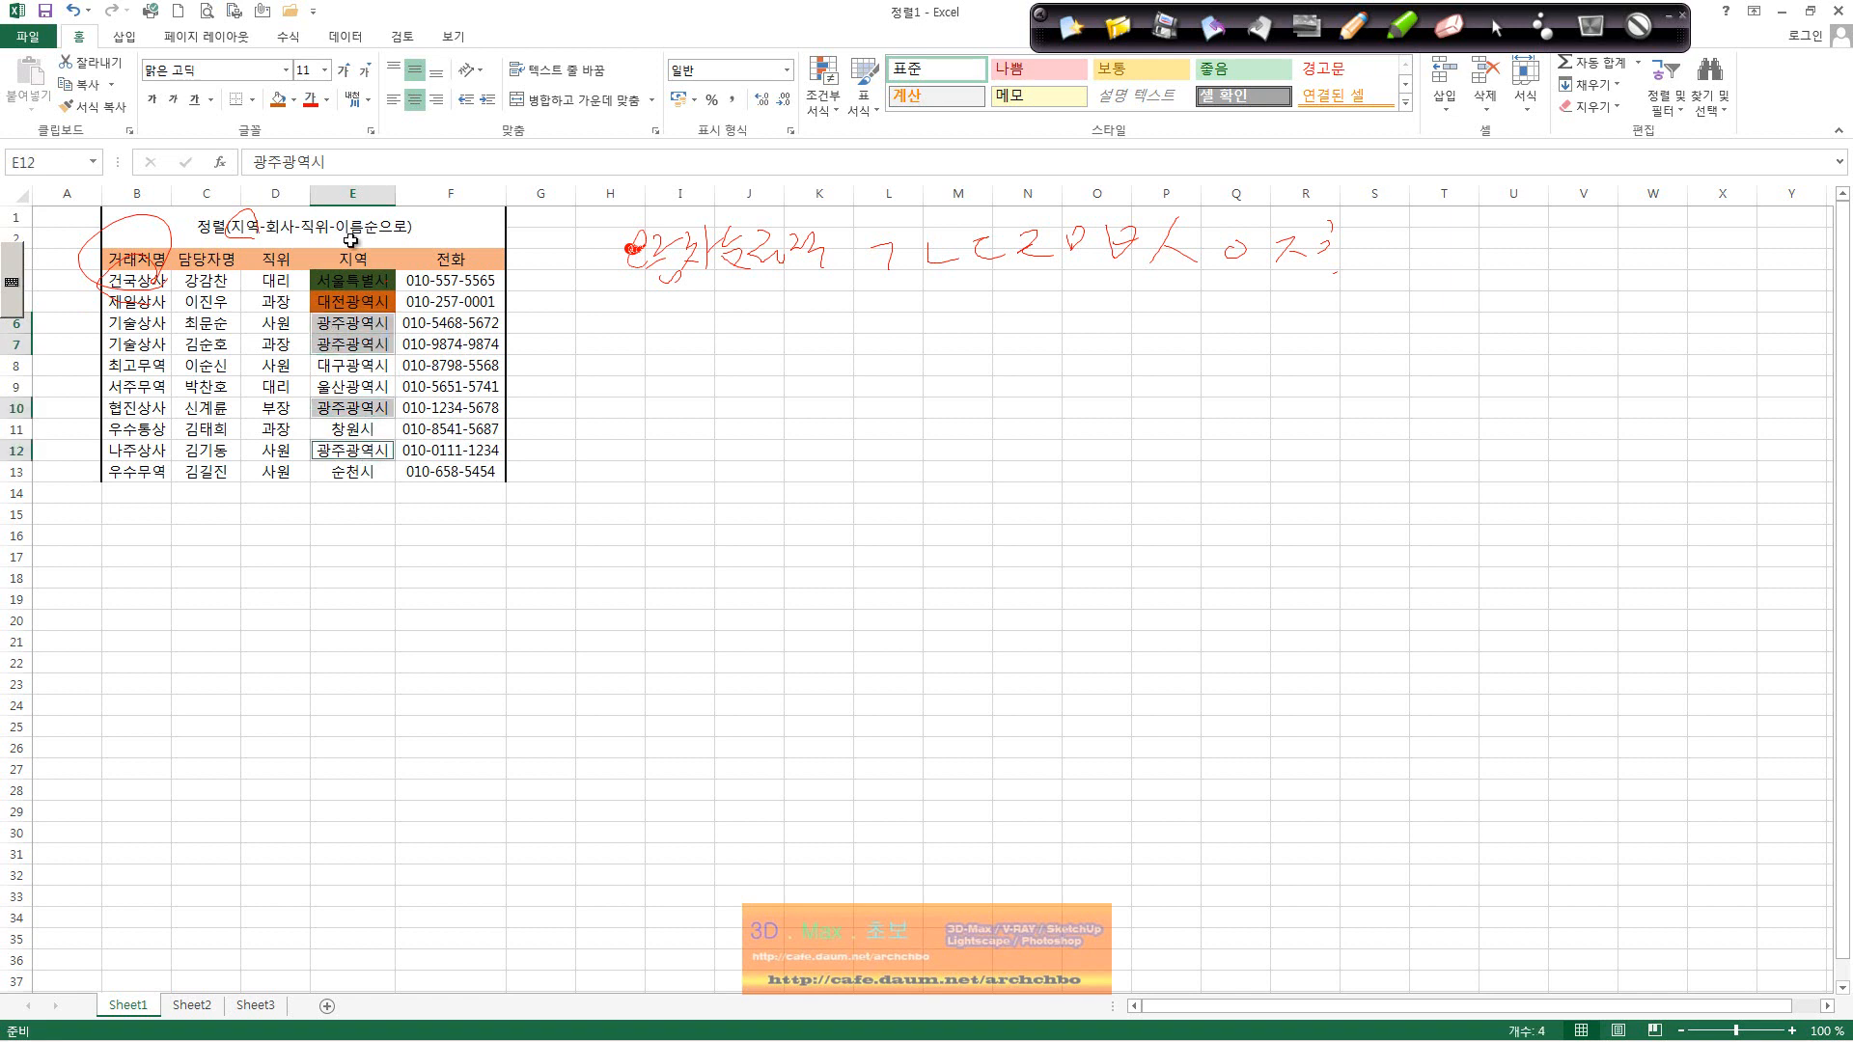
{"action": "left_click", "coordinate": [294, 99]}
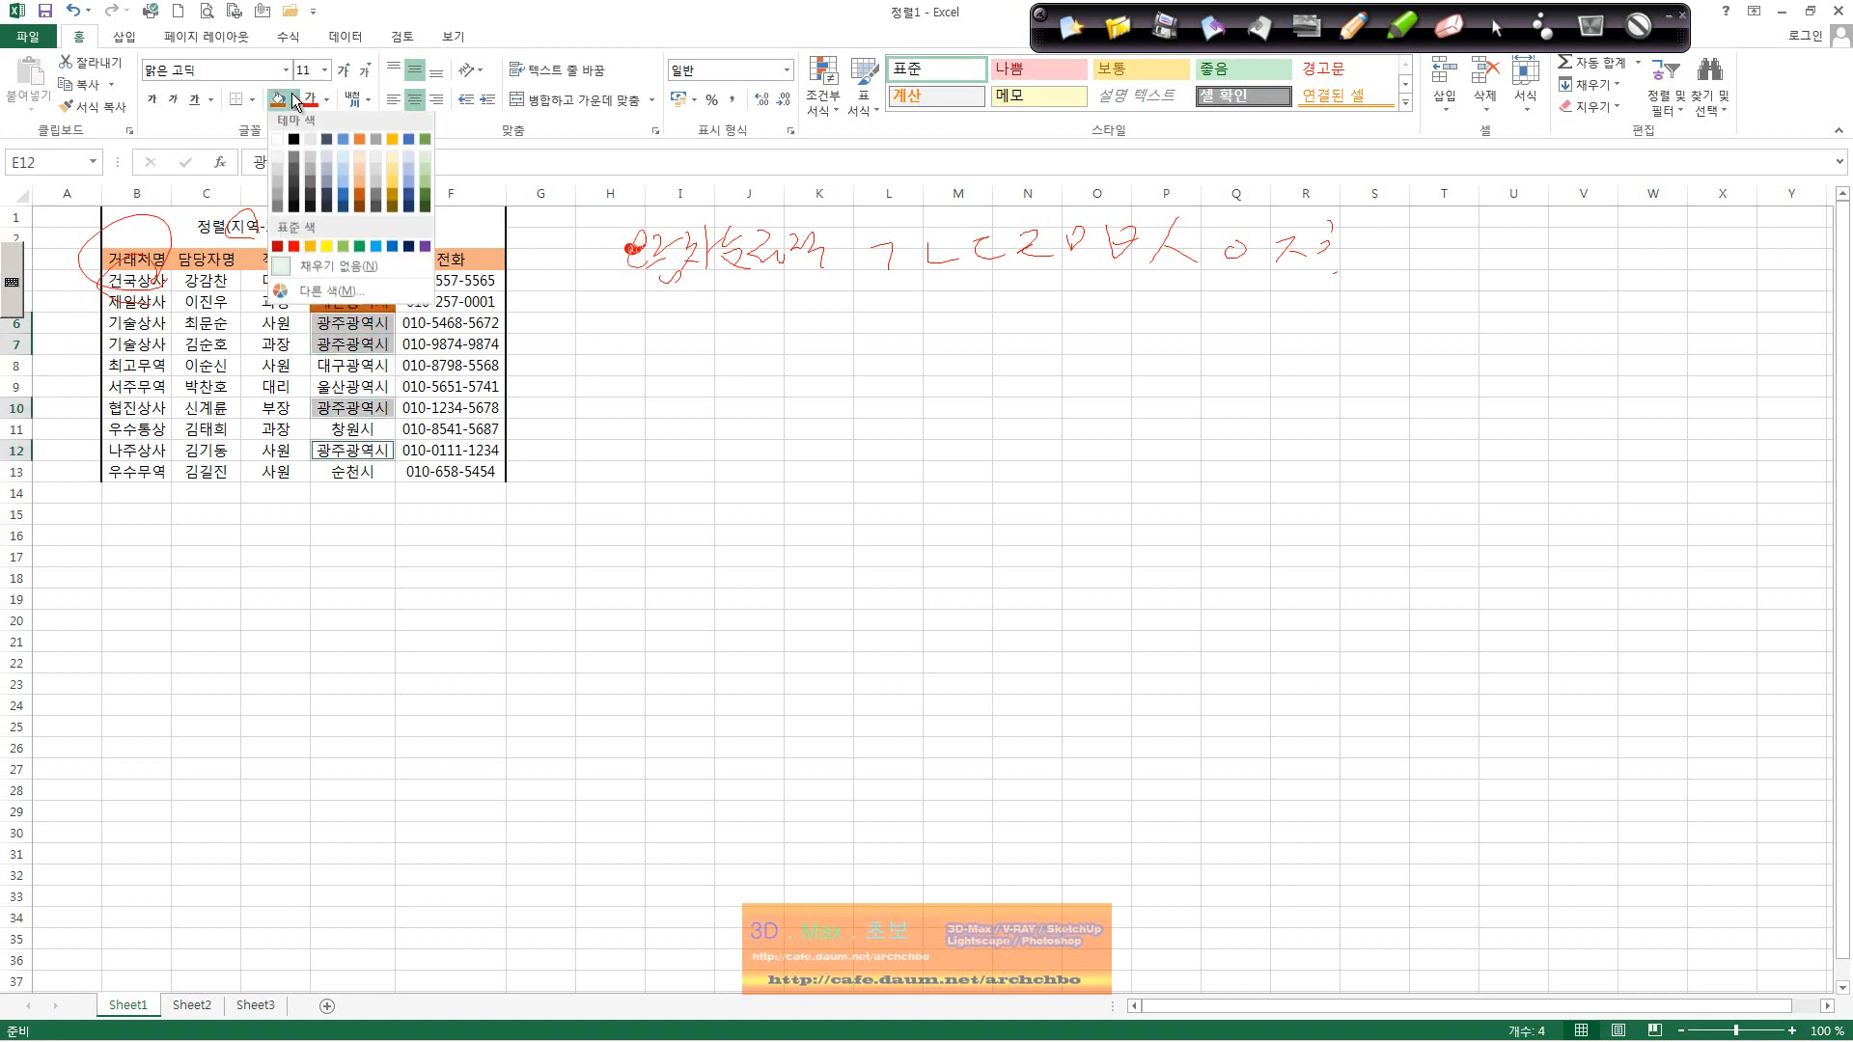
{"action": "left_click", "coordinate": [423, 141]}
{"action": "left_click", "coordinate": [487, 365]}
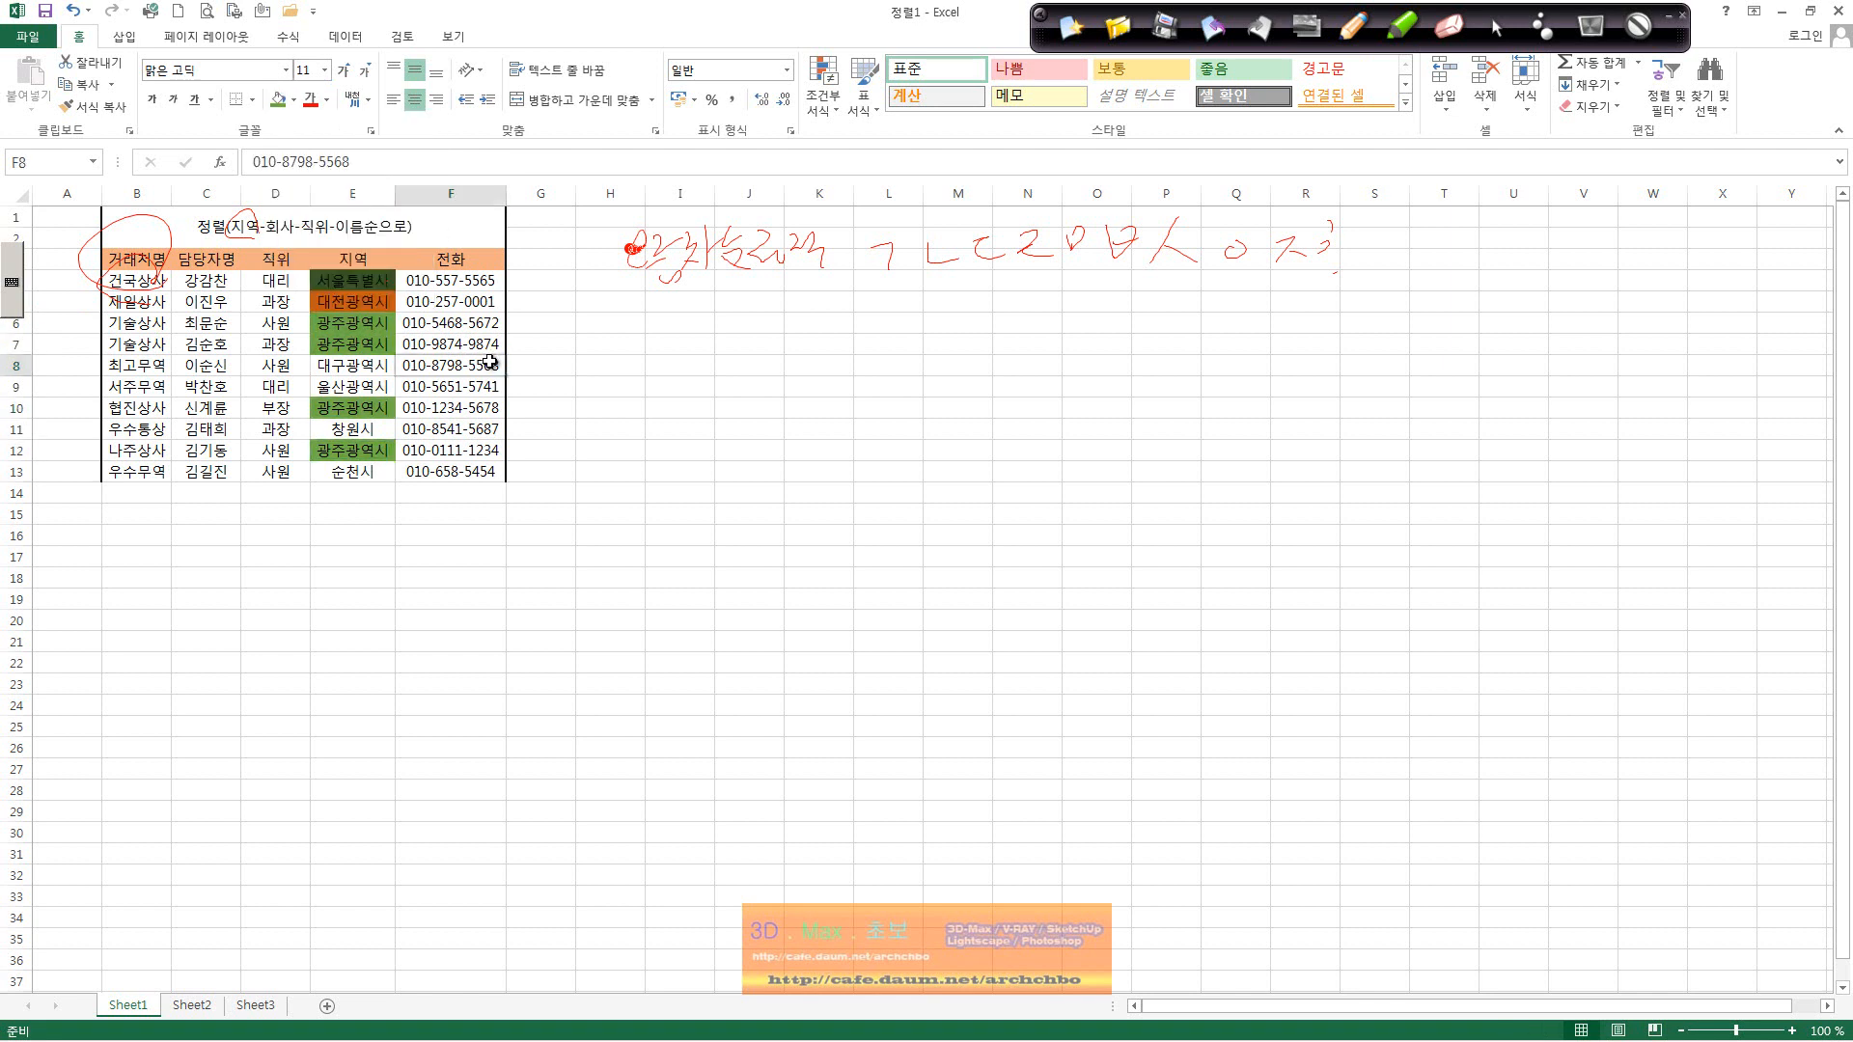
{"action": "left_click_drag", "start_coordinate": [145, 257], "coordinate": [487, 471]}
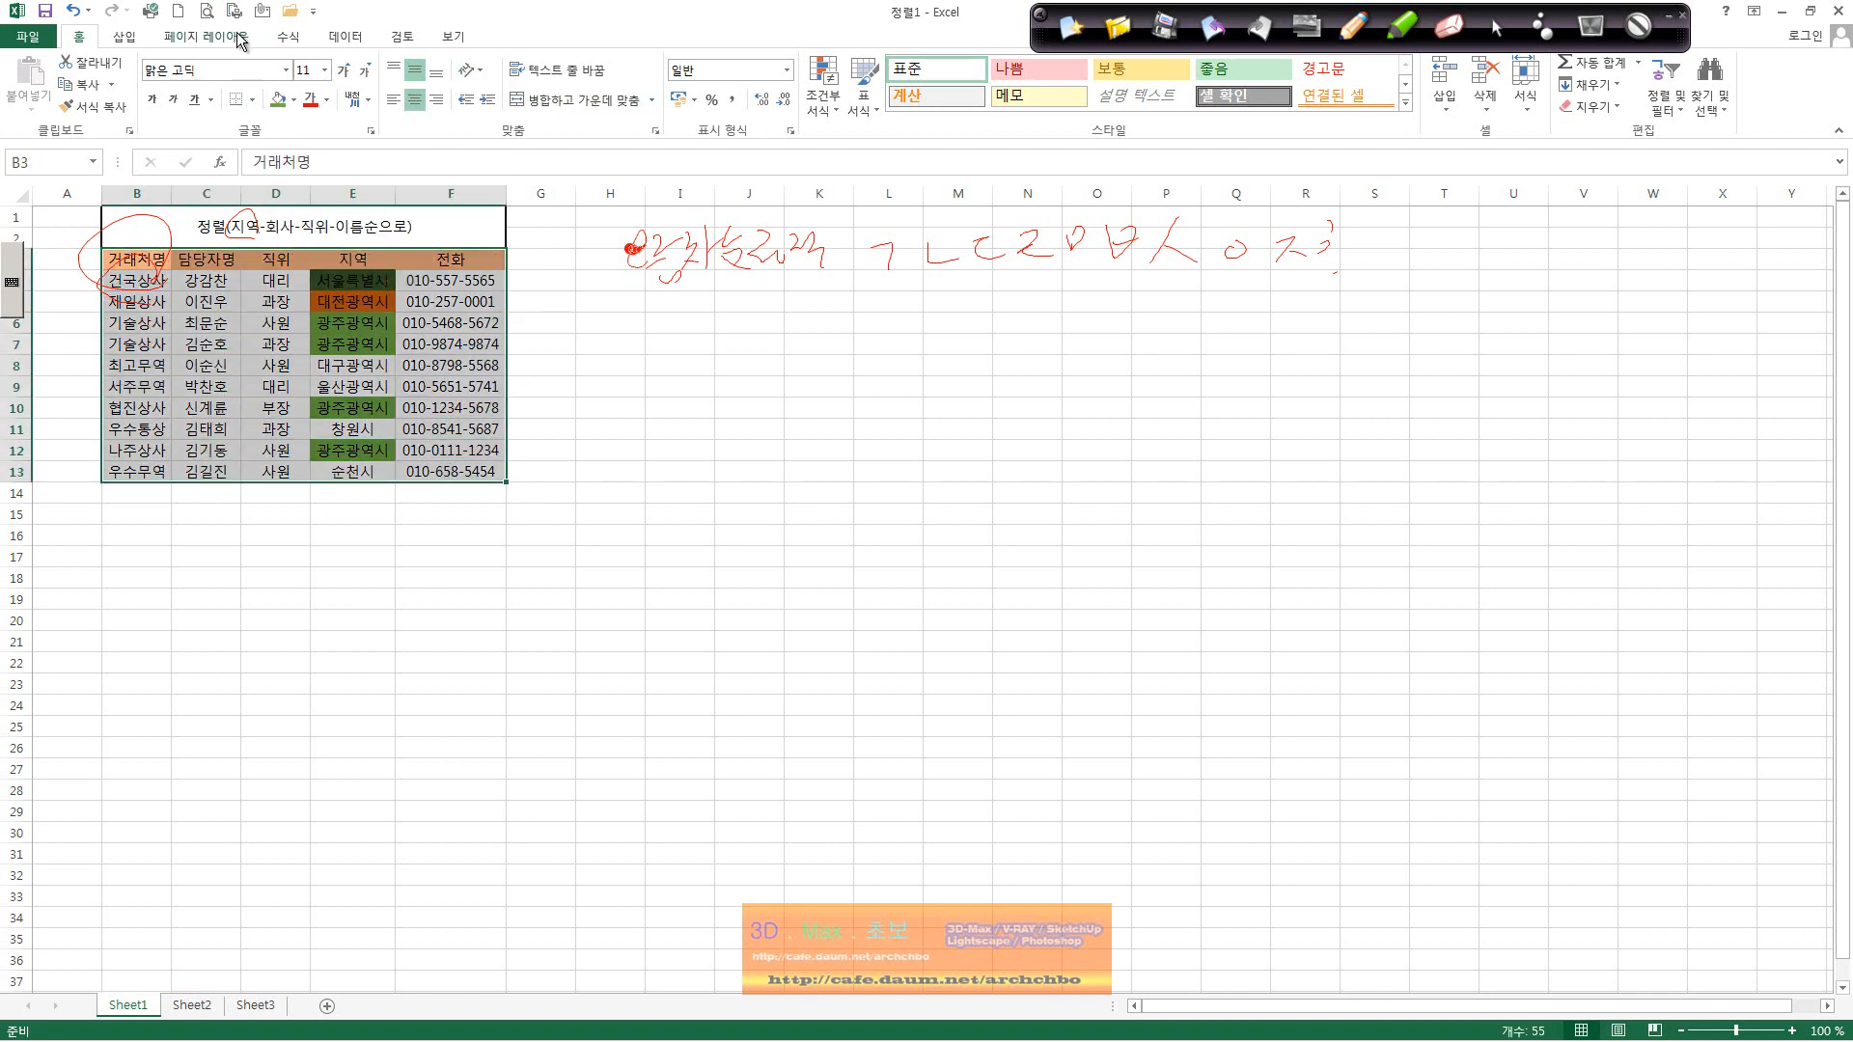
Step: Sort the table by 지역 cell colour with the green cells on top
{"action": "left_click", "coordinate": [344, 36]}
{"action": "left_click", "coordinate": [426, 89]}
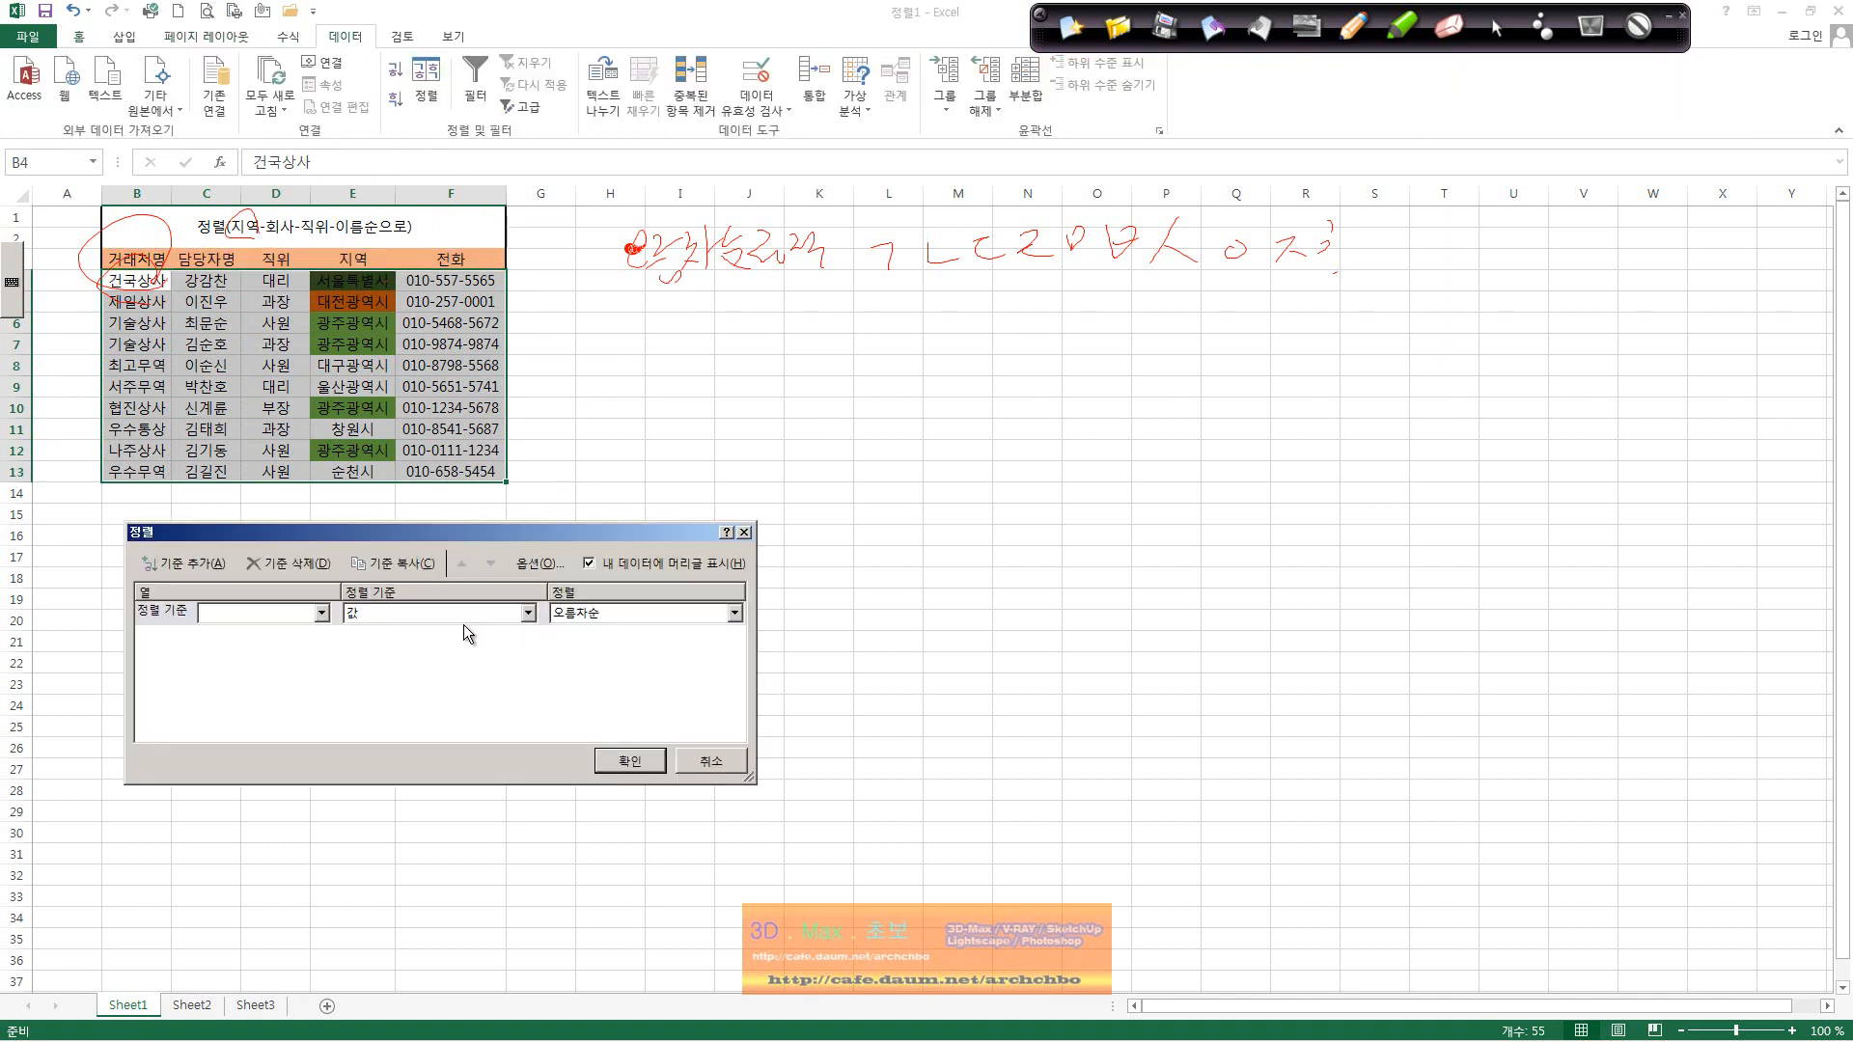
{"action": "left_click", "coordinate": [317, 613]}
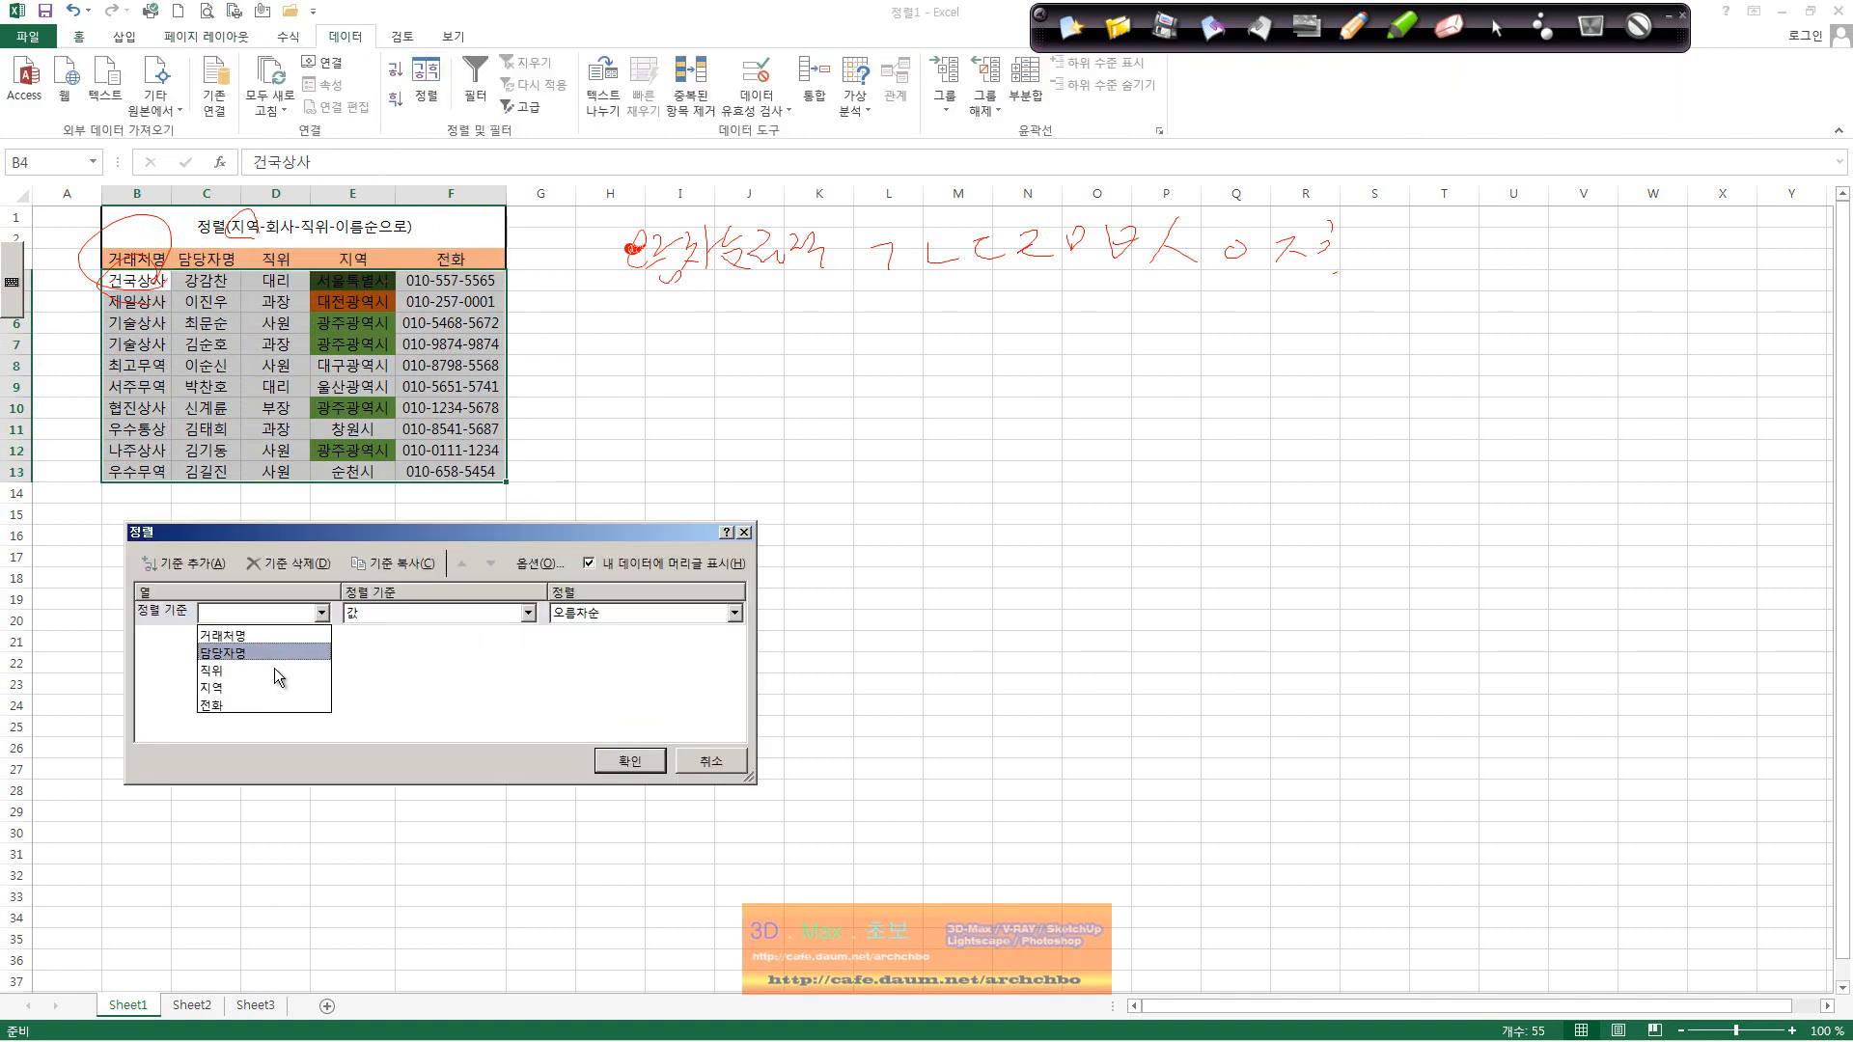
{"action": "left_click", "coordinate": [276, 696]}
{"action": "left_click", "coordinate": [528, 613]}
{"action": "left_click", "coordinate": [459, 651]}
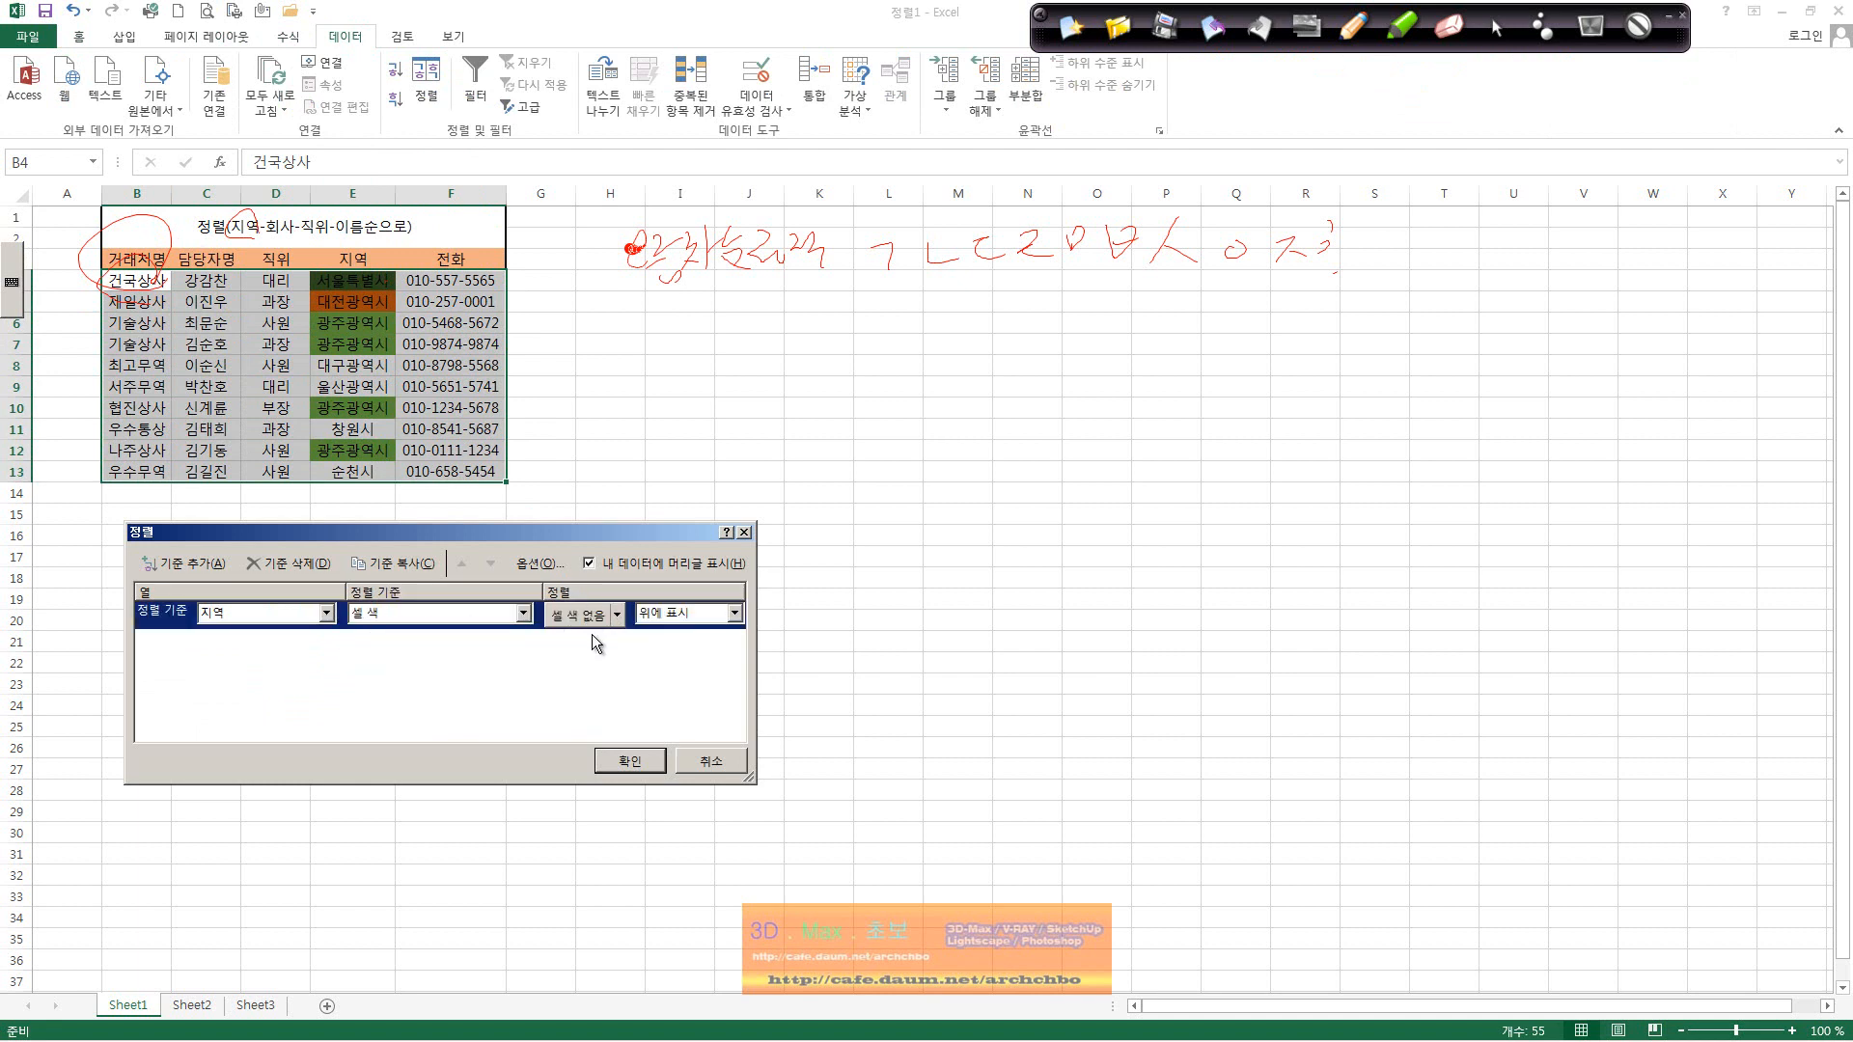
{"action": "left_click", "coordinate": [617, 615]}
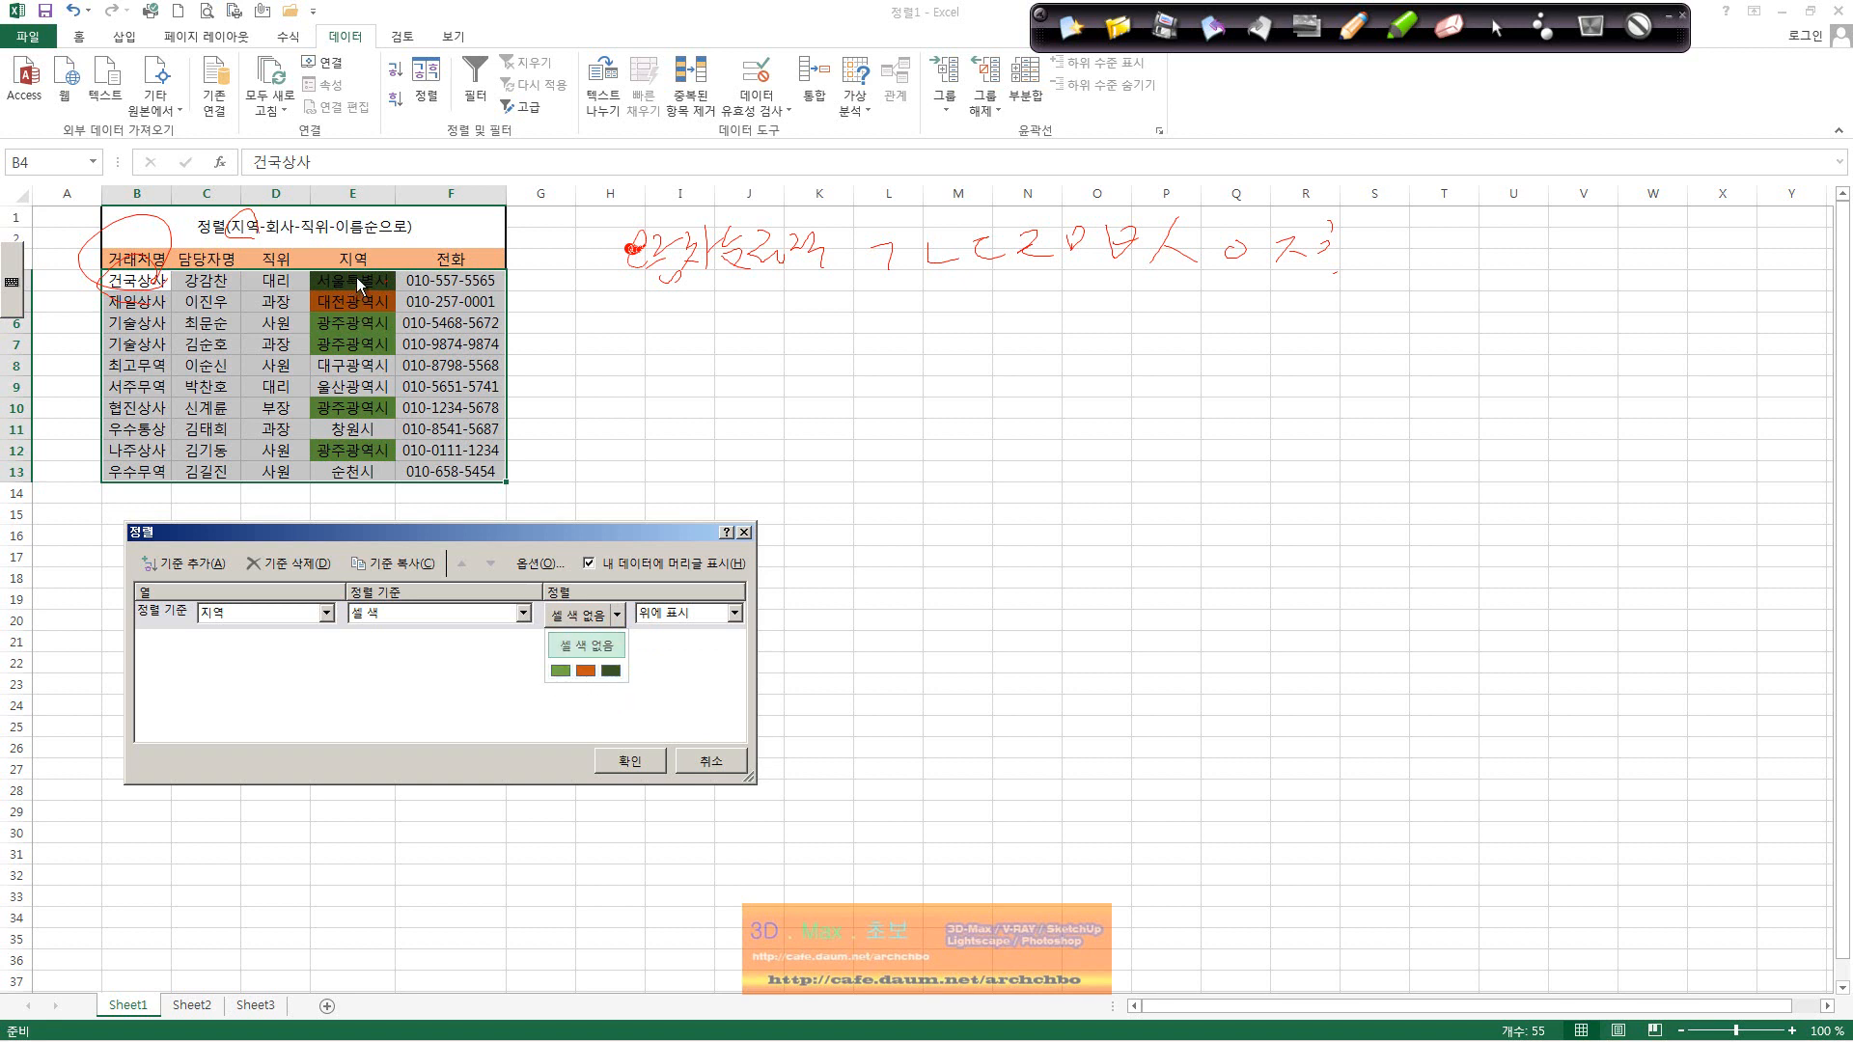
{"action": "left_click", "coordinate": [558, 672]}
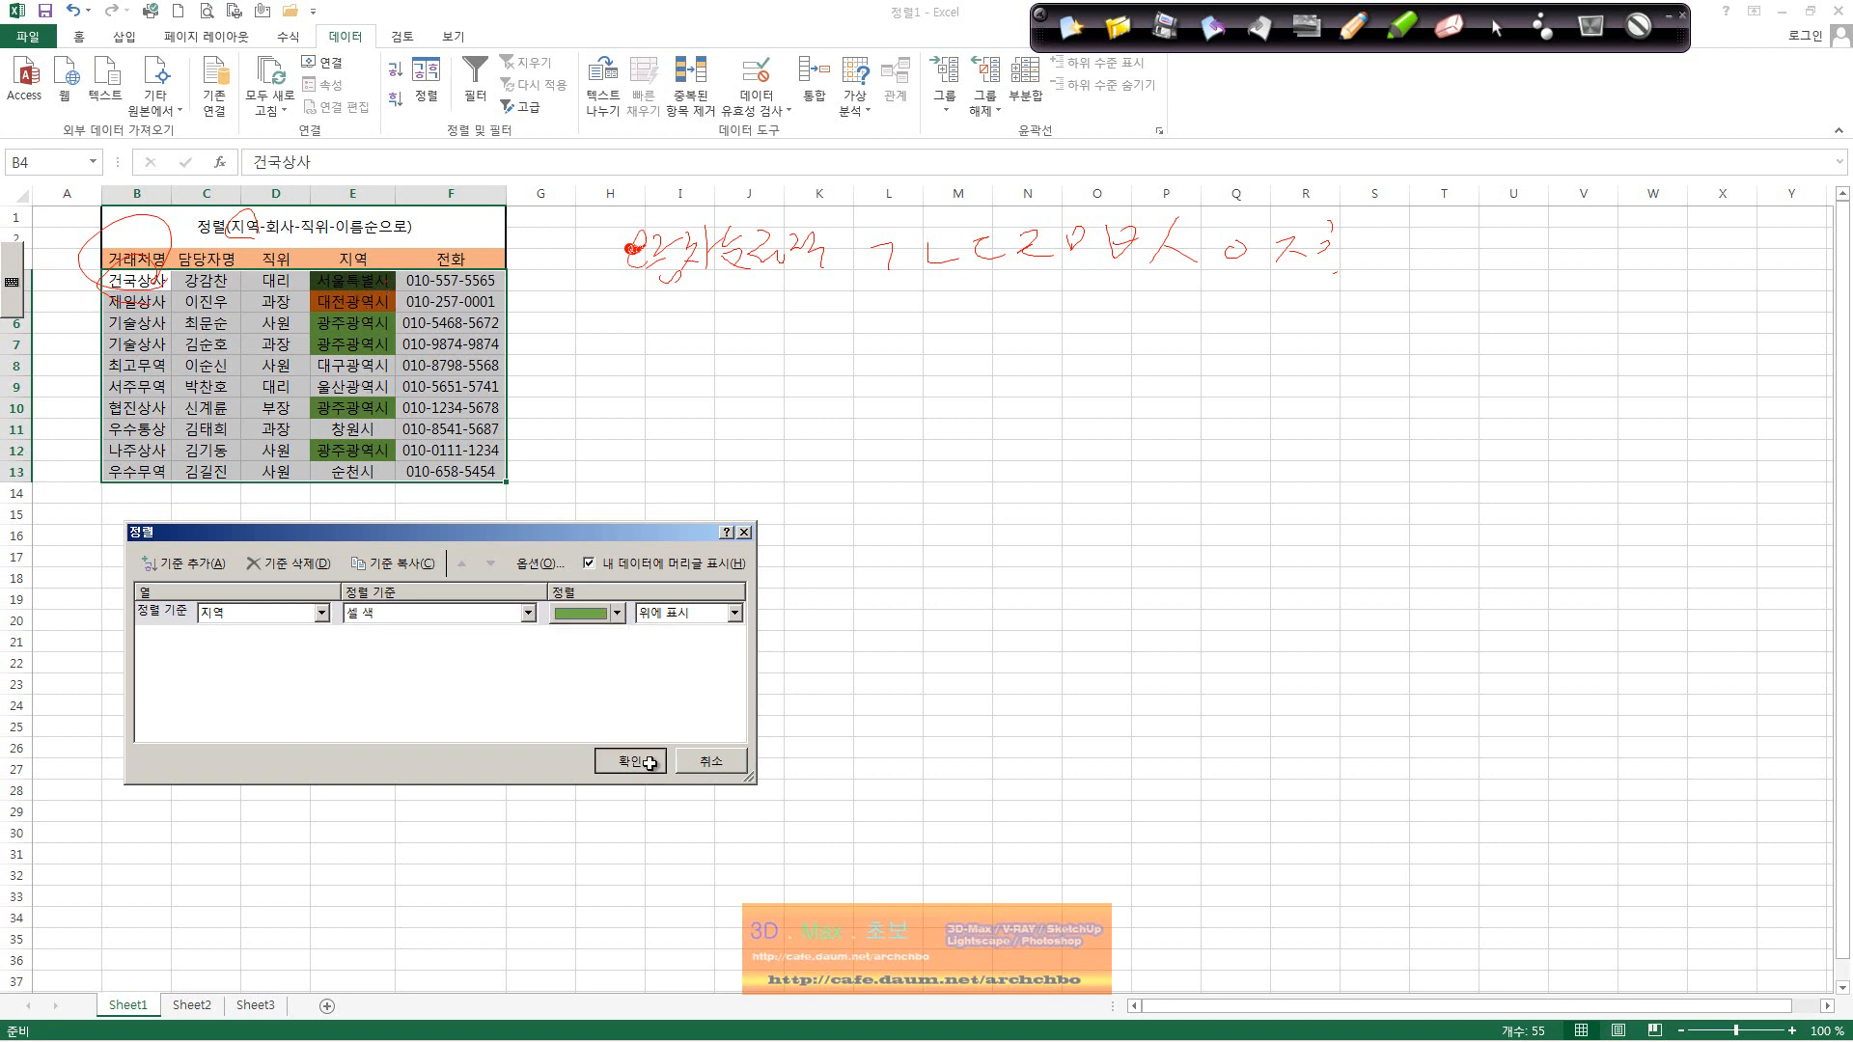
{"action": "left_click", "coordinate": [650, 762]}
{"action": "left_click", "coordinate": [476, 579]}
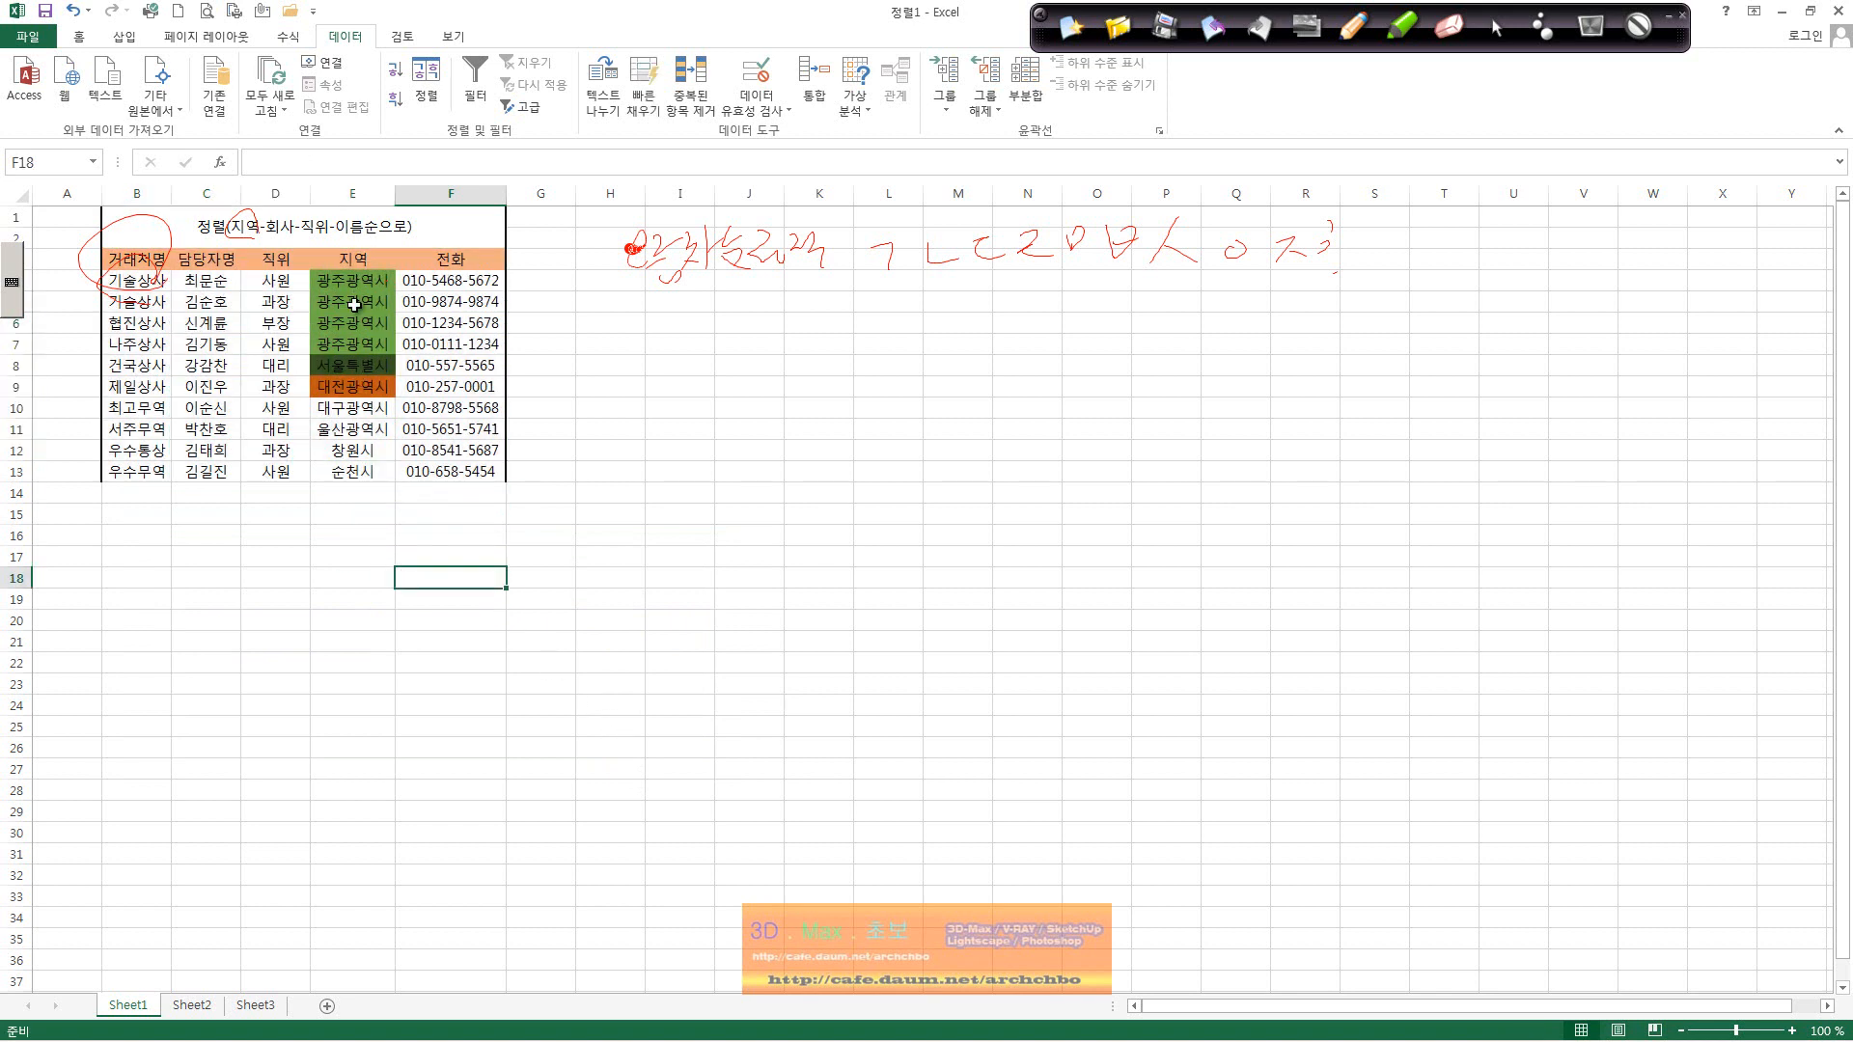
Step: Re-sort the table so the green-filled rows are placed at the bottom
{"action": "left_click_drag", "start_coordinate": [145, 259], "coordinate": [433, 468]}
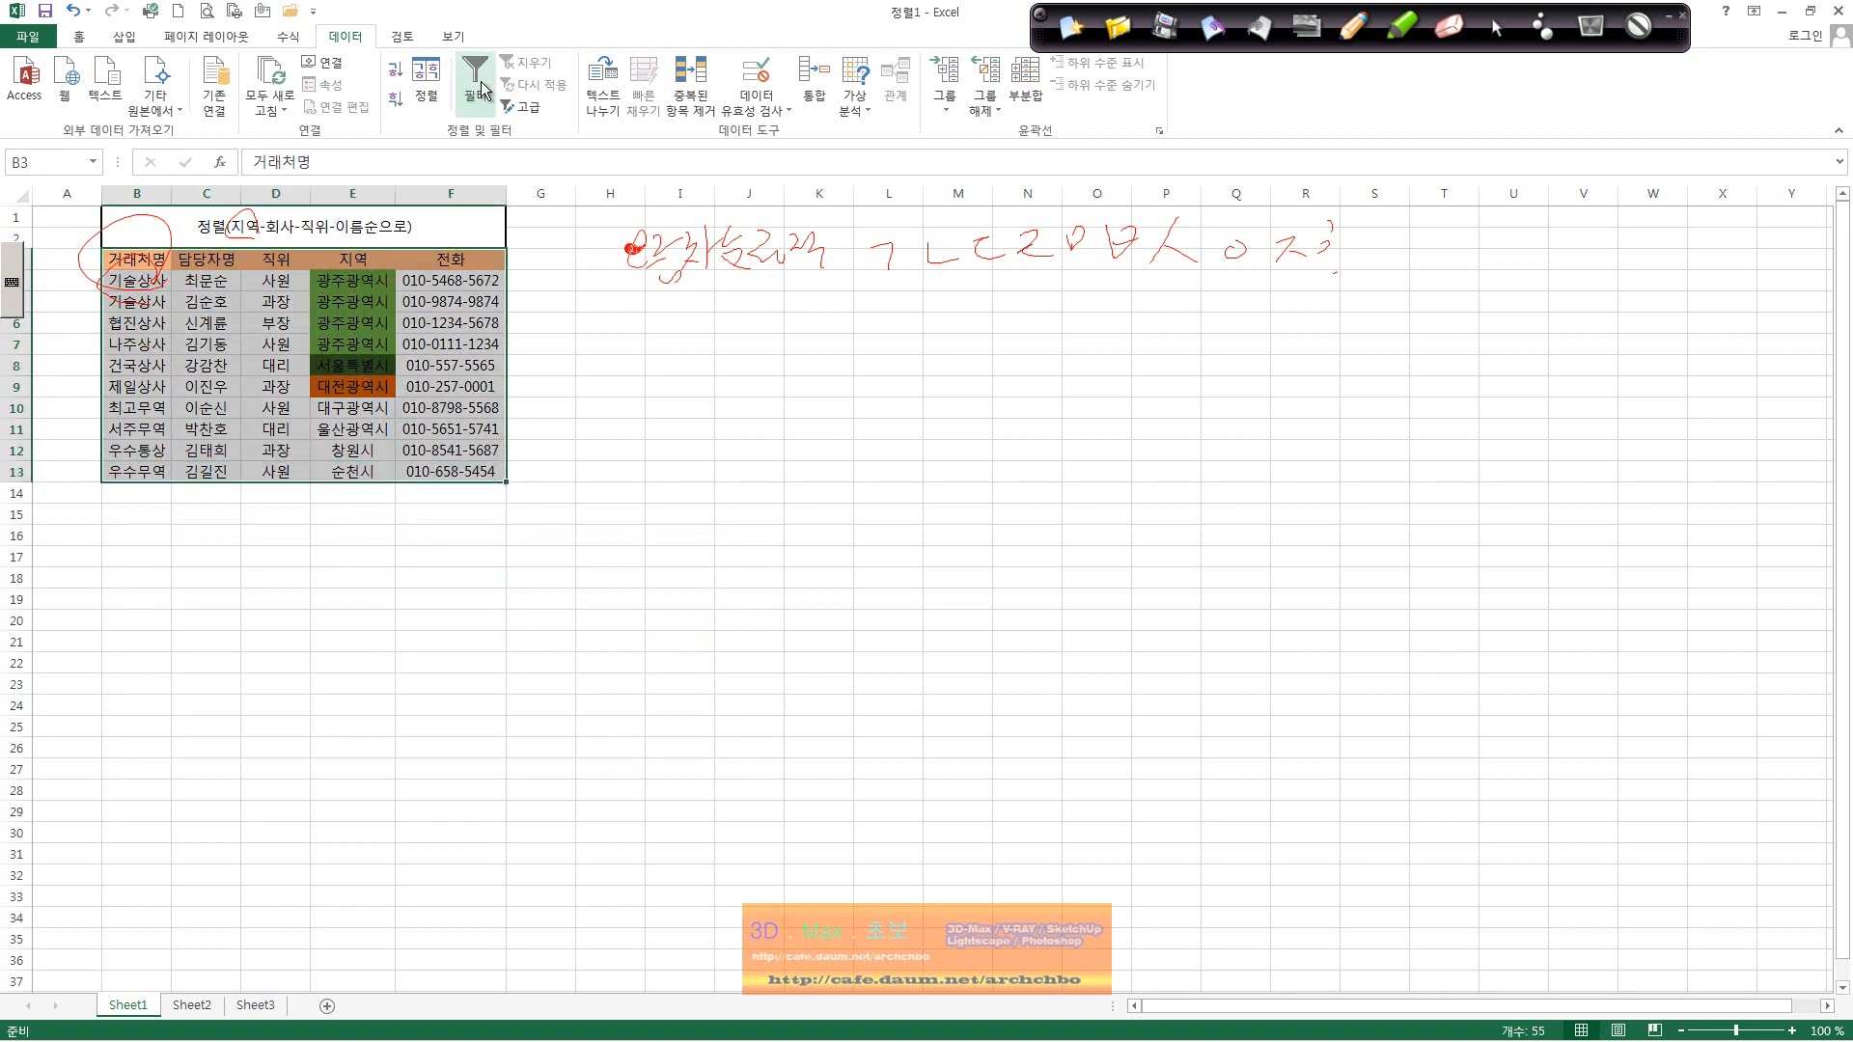
{"action": "left_click", "coordinate": [426, 82]}
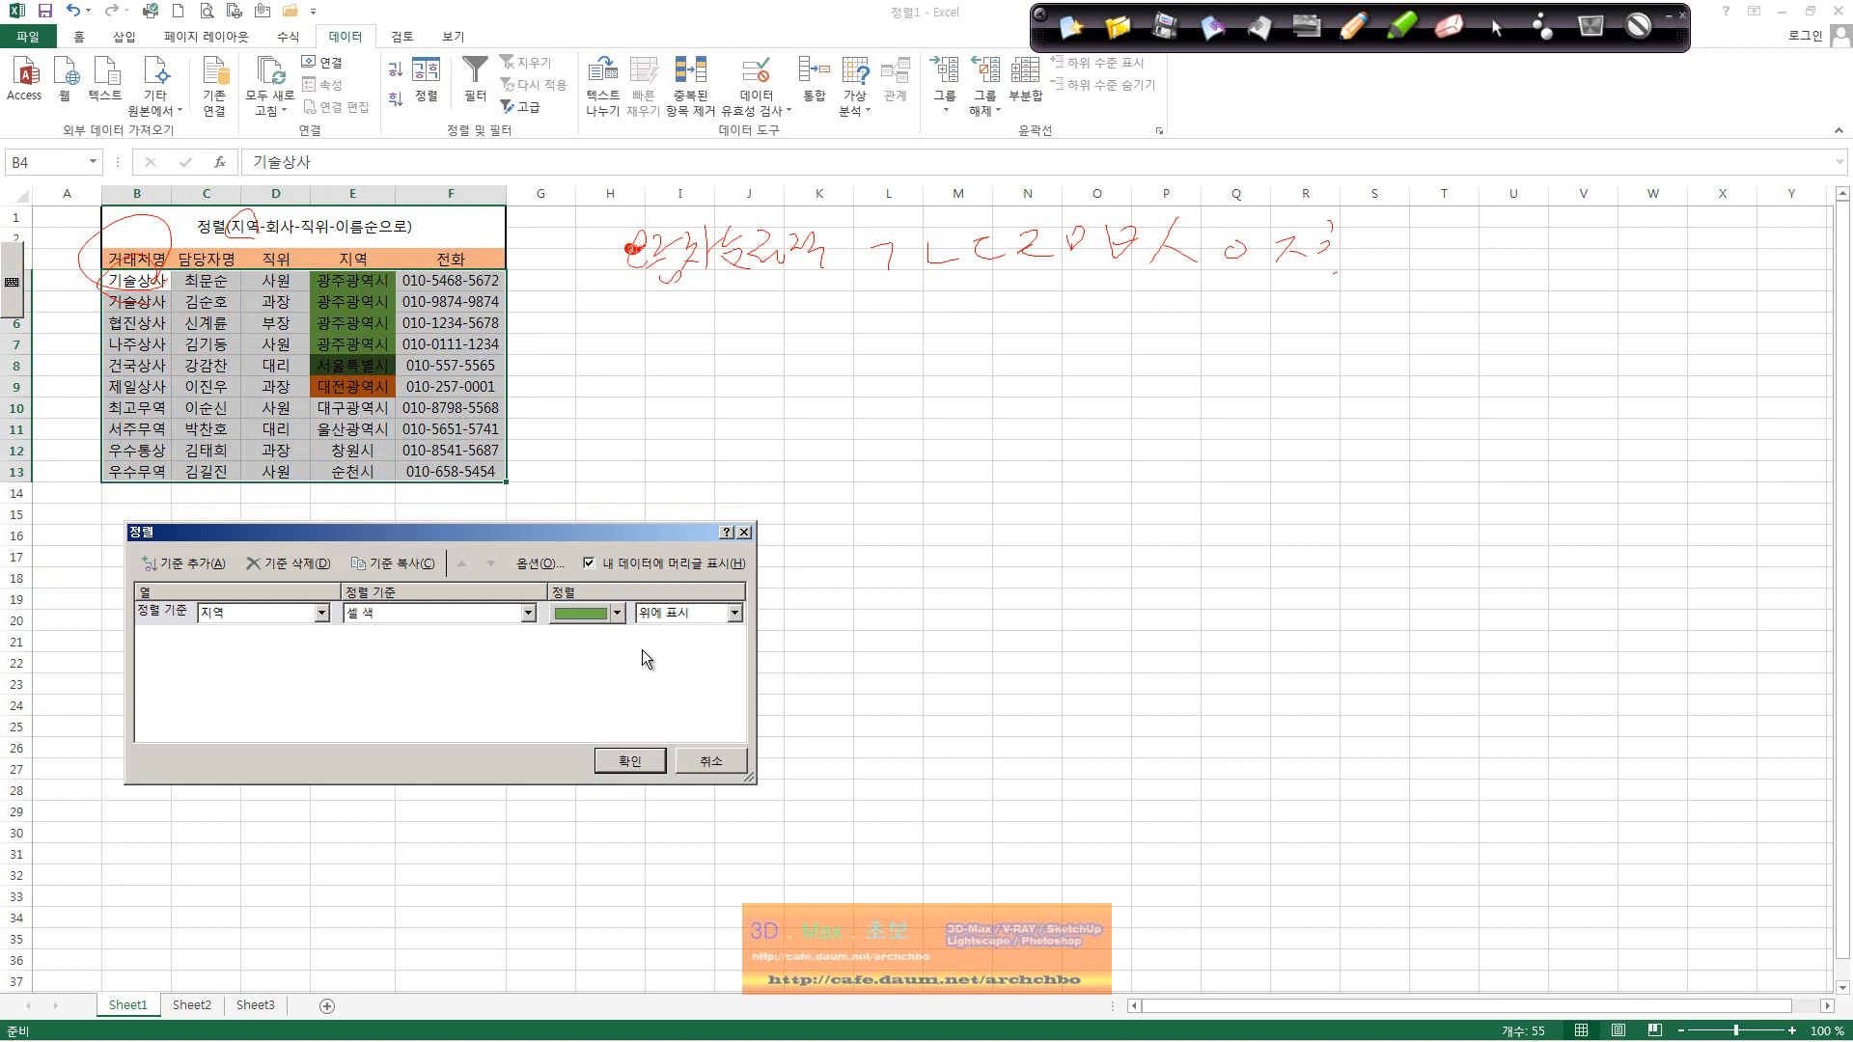
{"action": "left_click", "coordinate": [734, 614]}
{"action": "left_click", "coordinate": [652, 772]}
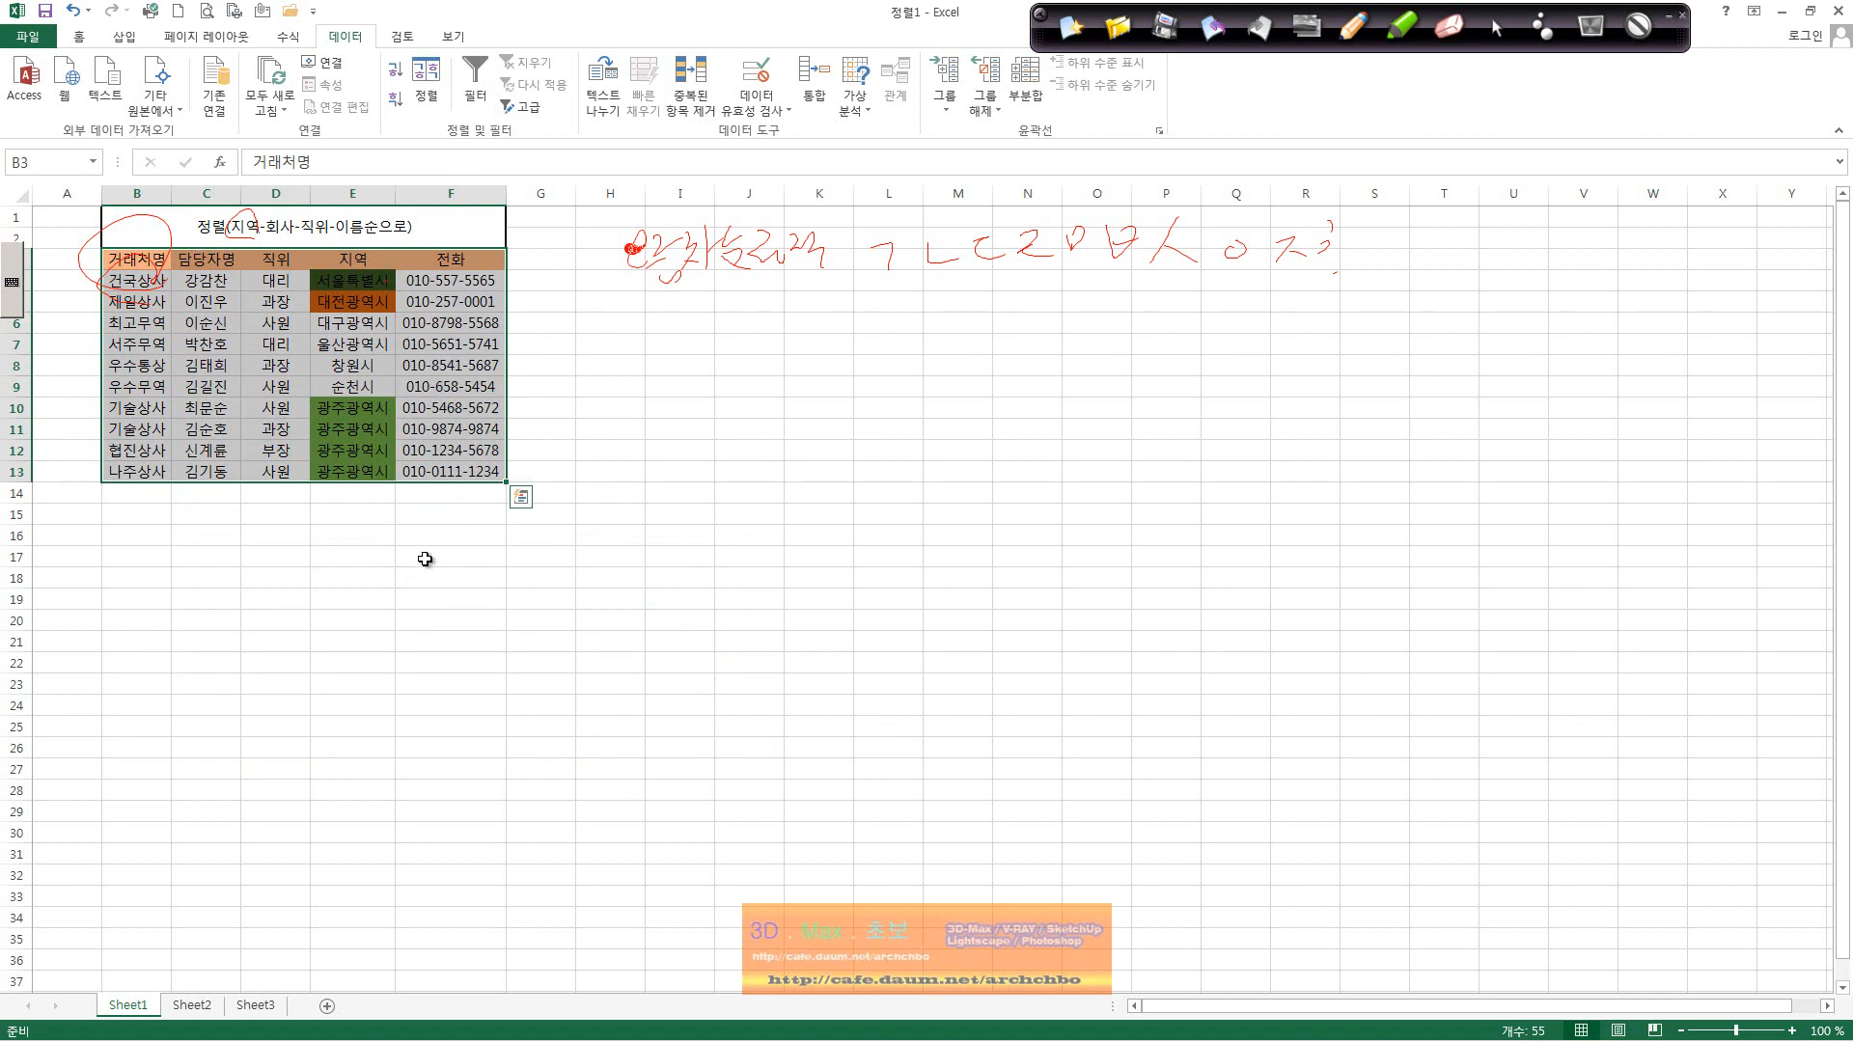
Step: Undo the three sorts and dismiss the multiple-selection warning
{"action": "left_click", "coordinate": [75, 12]}
{"action": "left_click", "coordinate": [75, 12]}
{"action": "left_click", "coordinate": [75, 12]}
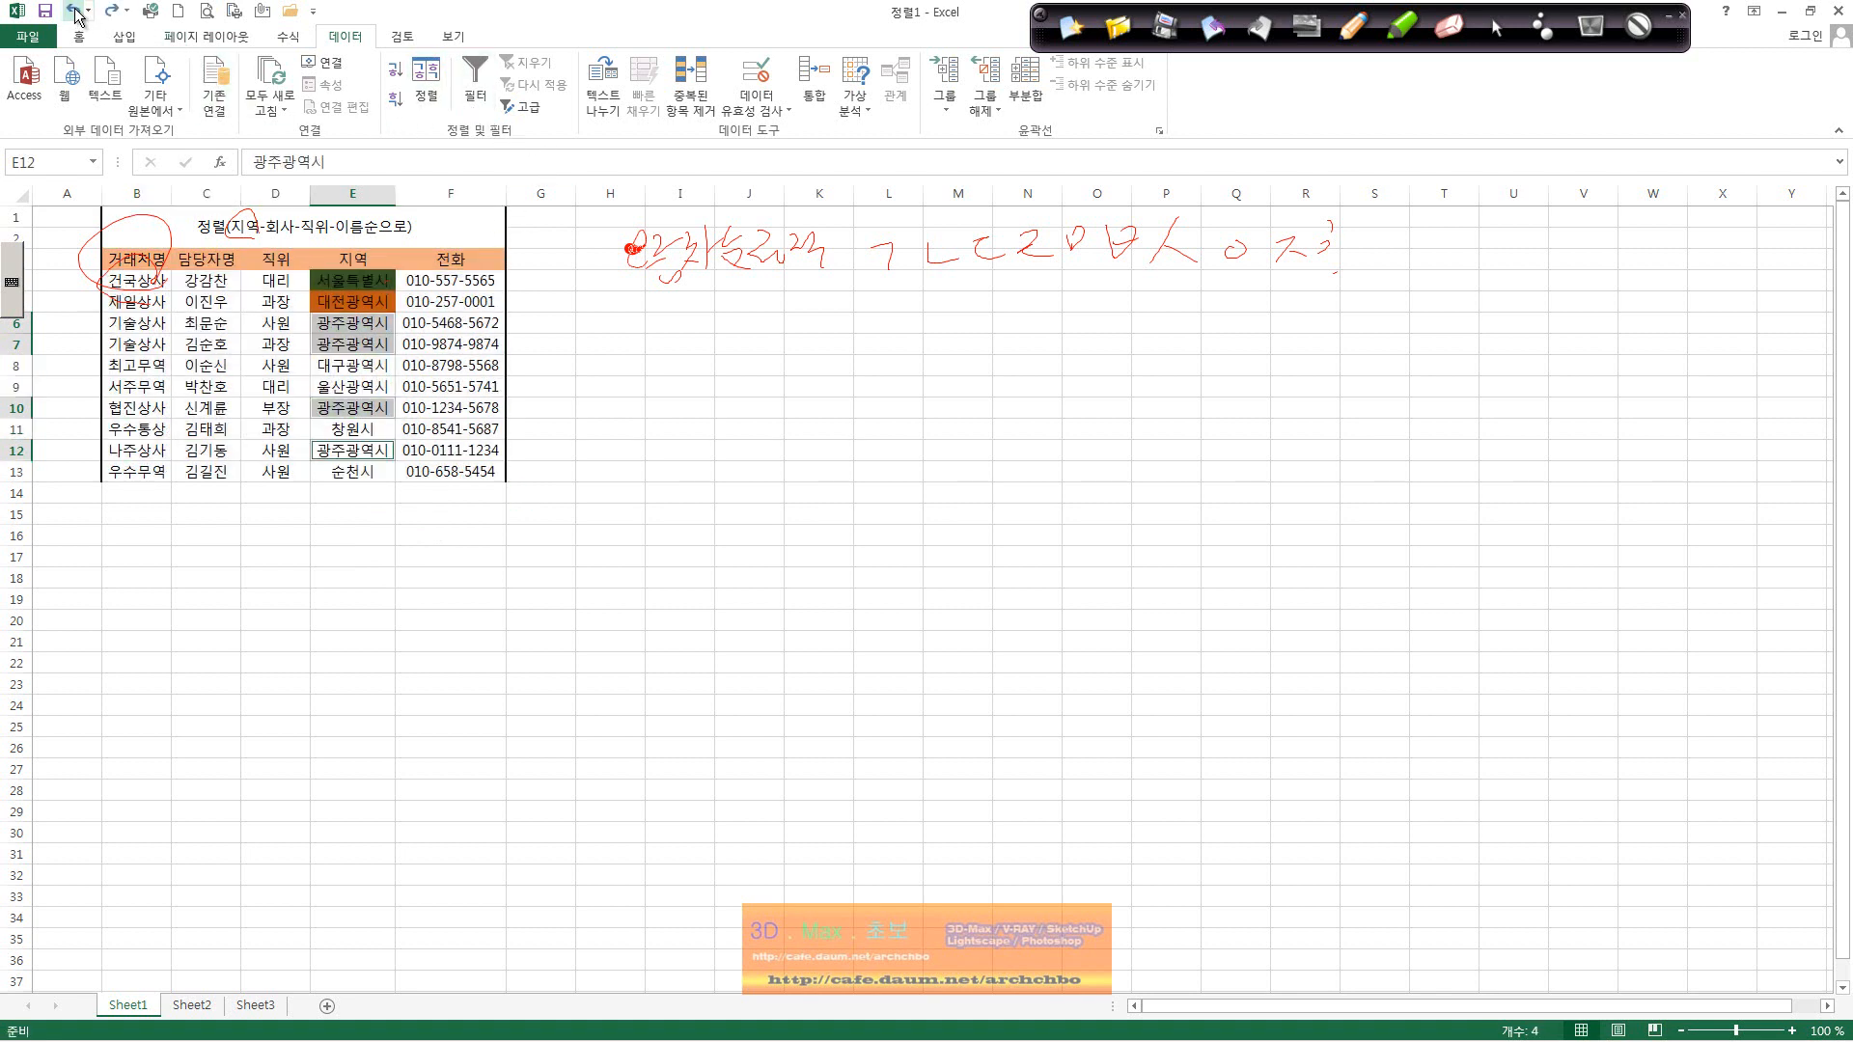
{"action": "left_click", "coordinate": [425, 82]}
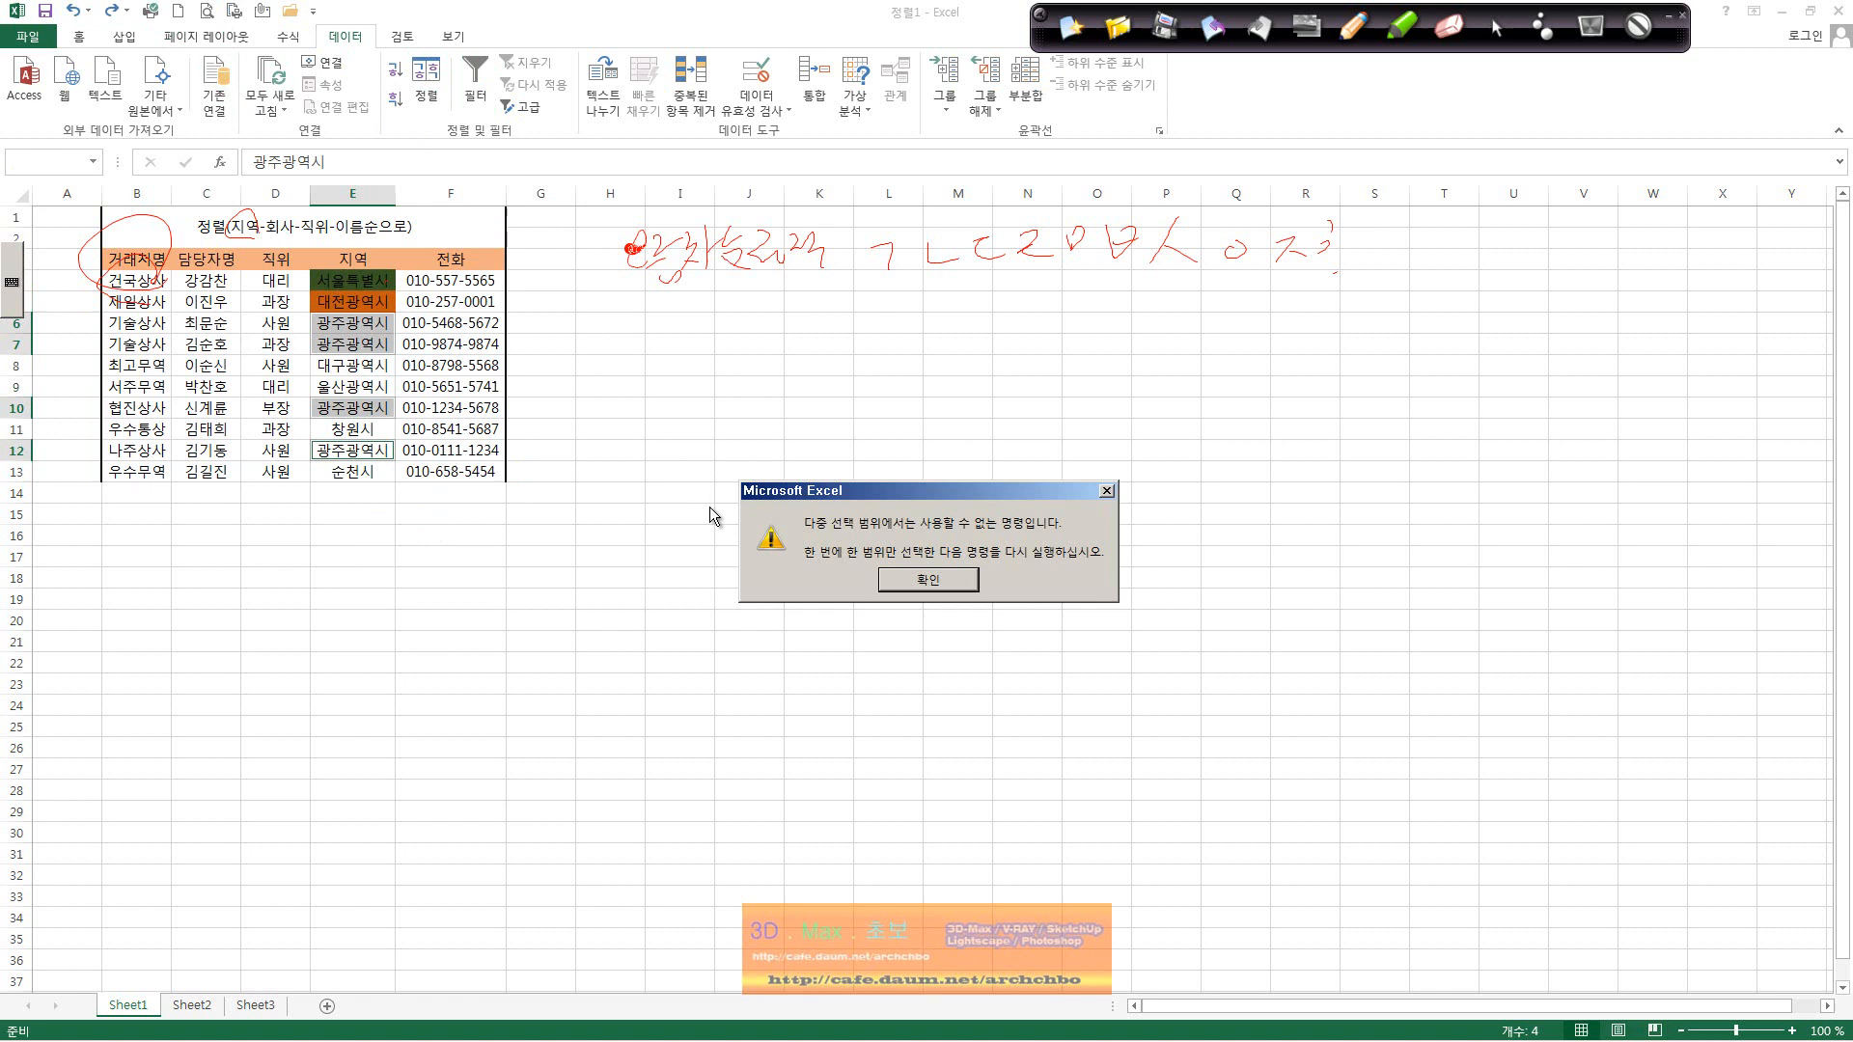
{"action": "left_click", "coordinate": [919, 581]}
Step: Set up a sort of B3:F13 by 지역 using a custom list order
{"action": "left_click_drag", "start_coordinate": [147, 261], "coordinate": [463, 473]}
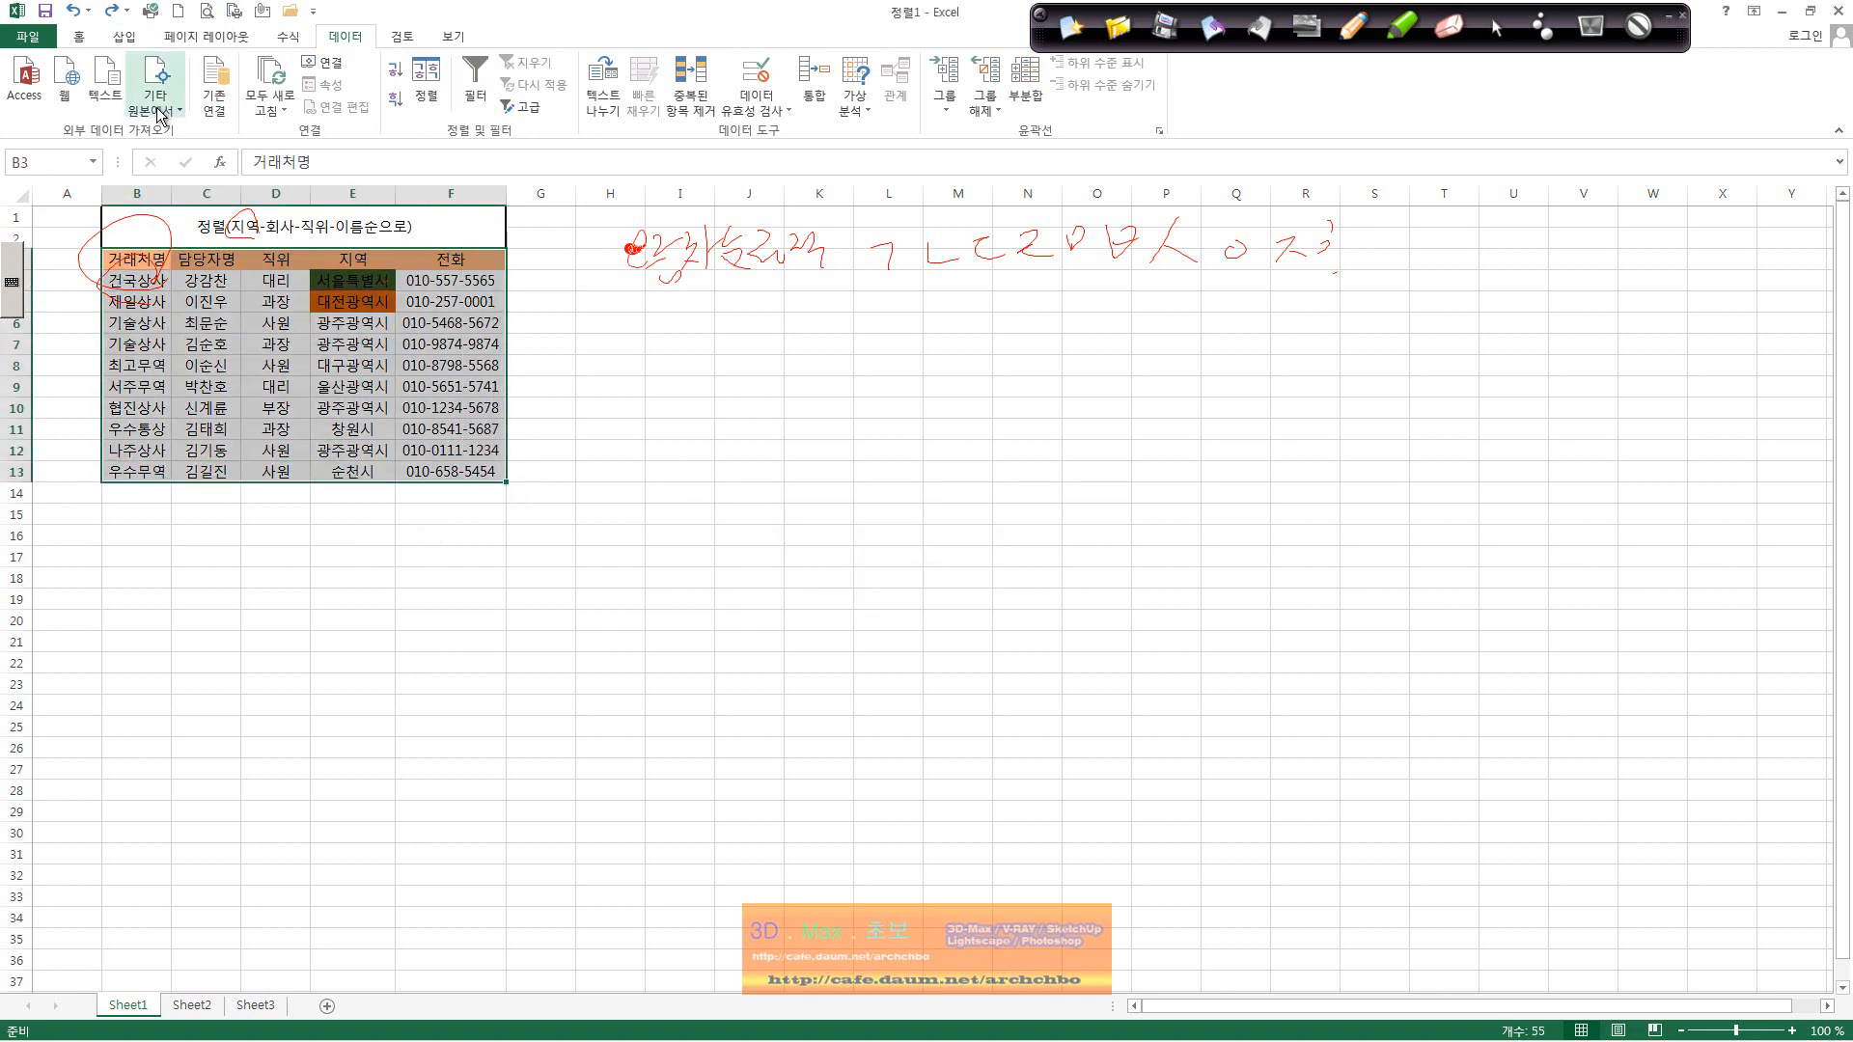
{"action": "left_click", "coordinate": [426, 82]}
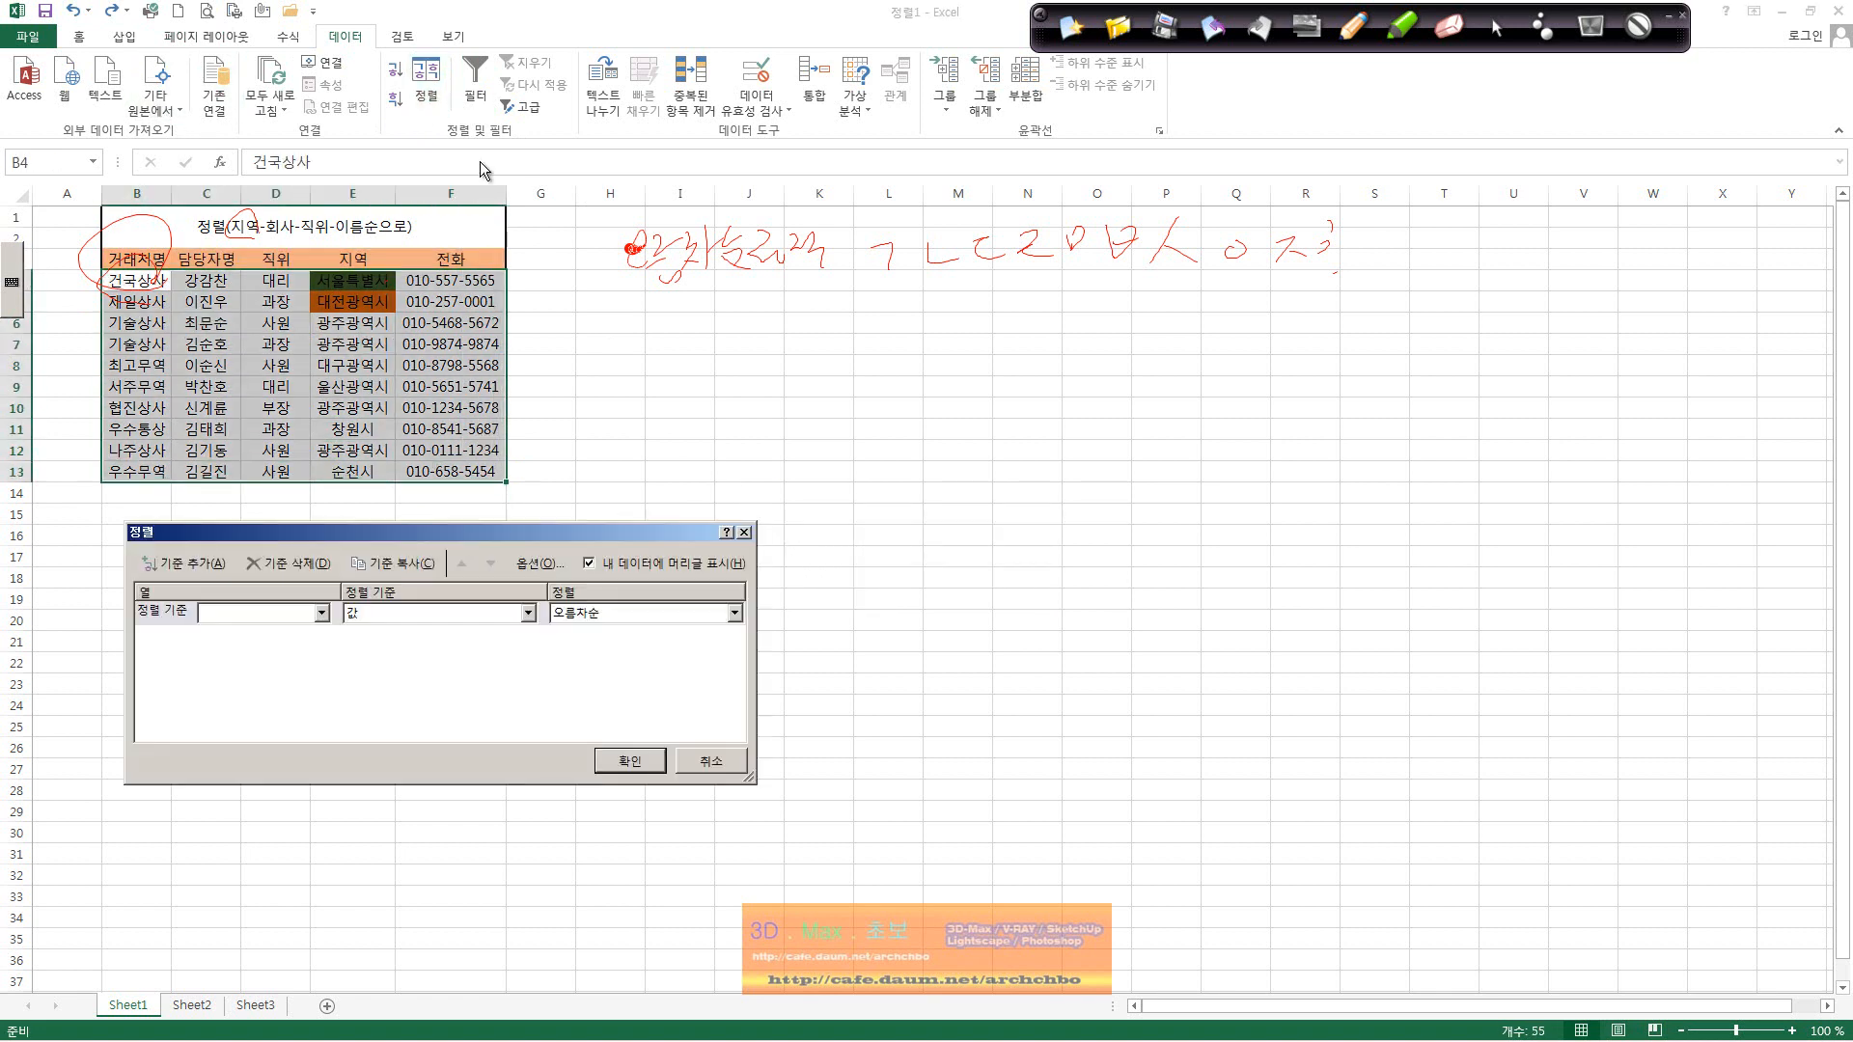
{"action": "left_click", "coordinate": [709, 617]}
{"action": "left_click", "coordinate": [269, 611]}
{"action": "left_click", "coordinate": [270, 612]}
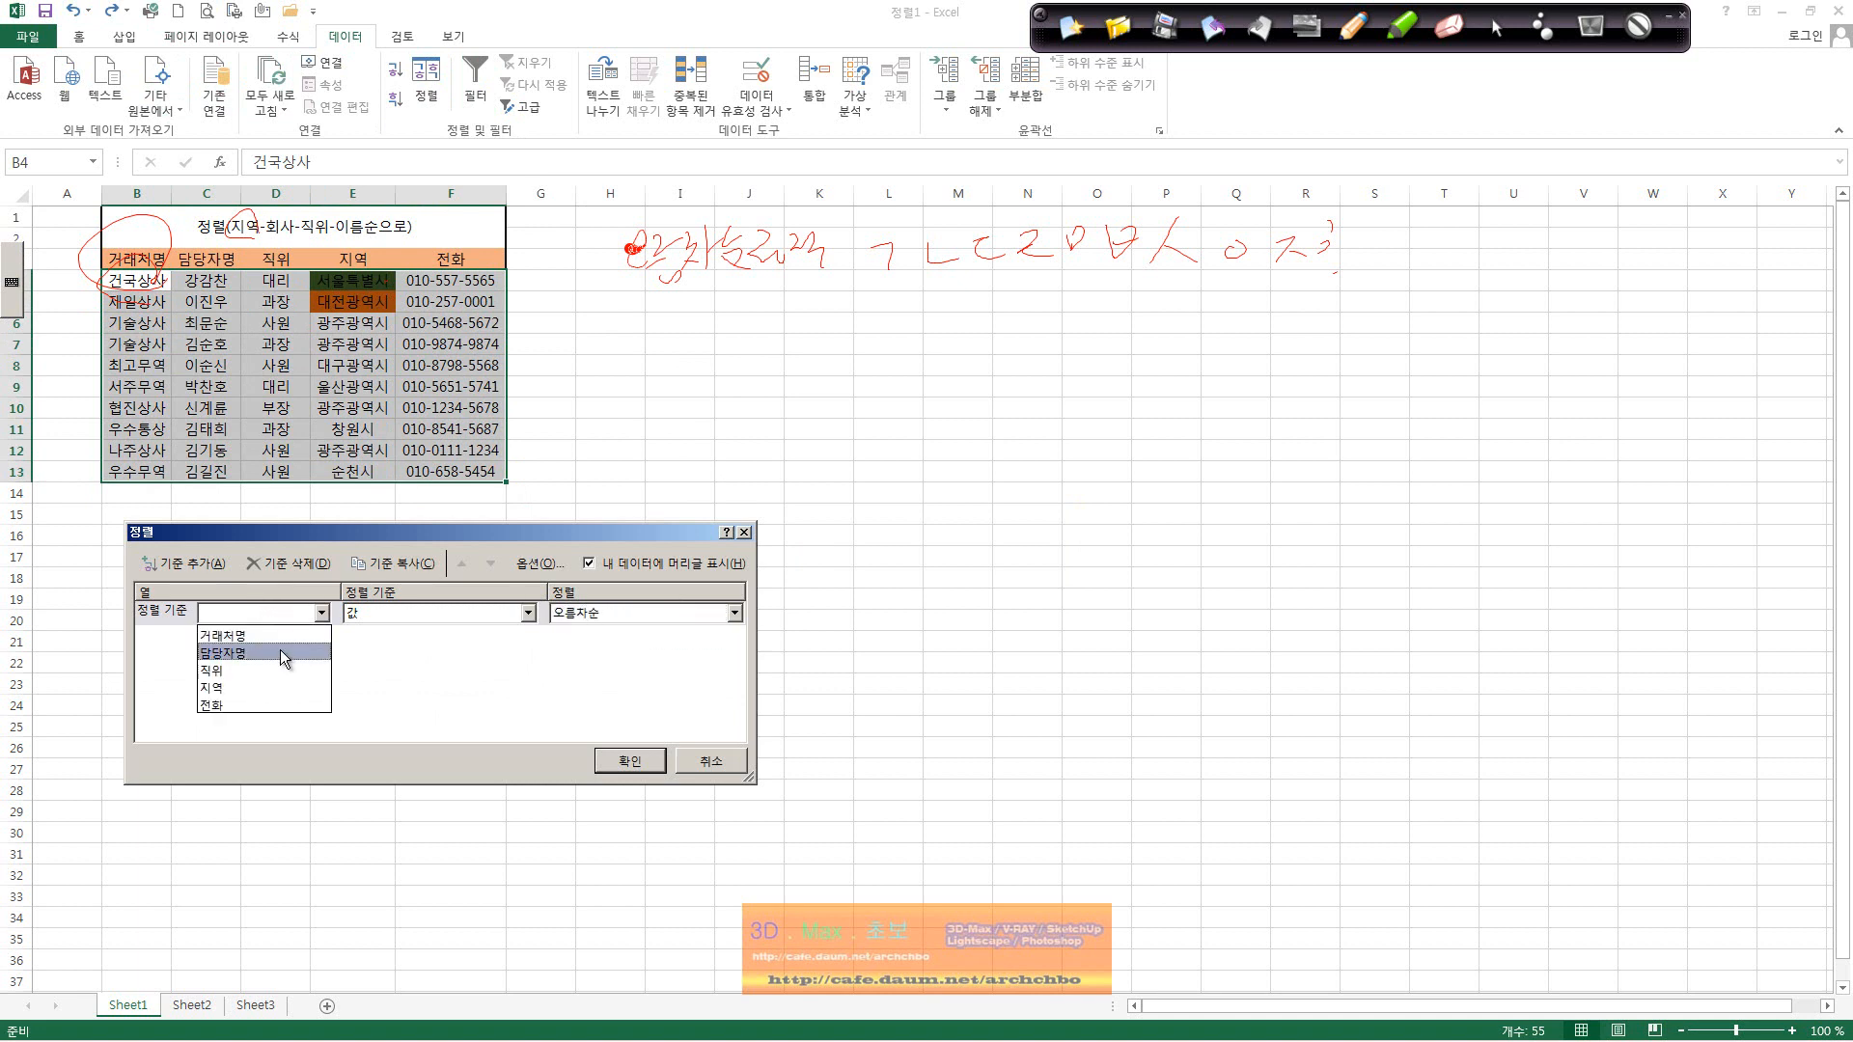
{"action": "left_click", "coordinate": [274, 685]}
{"action": "left_click", "coordinate": [668, 616]}
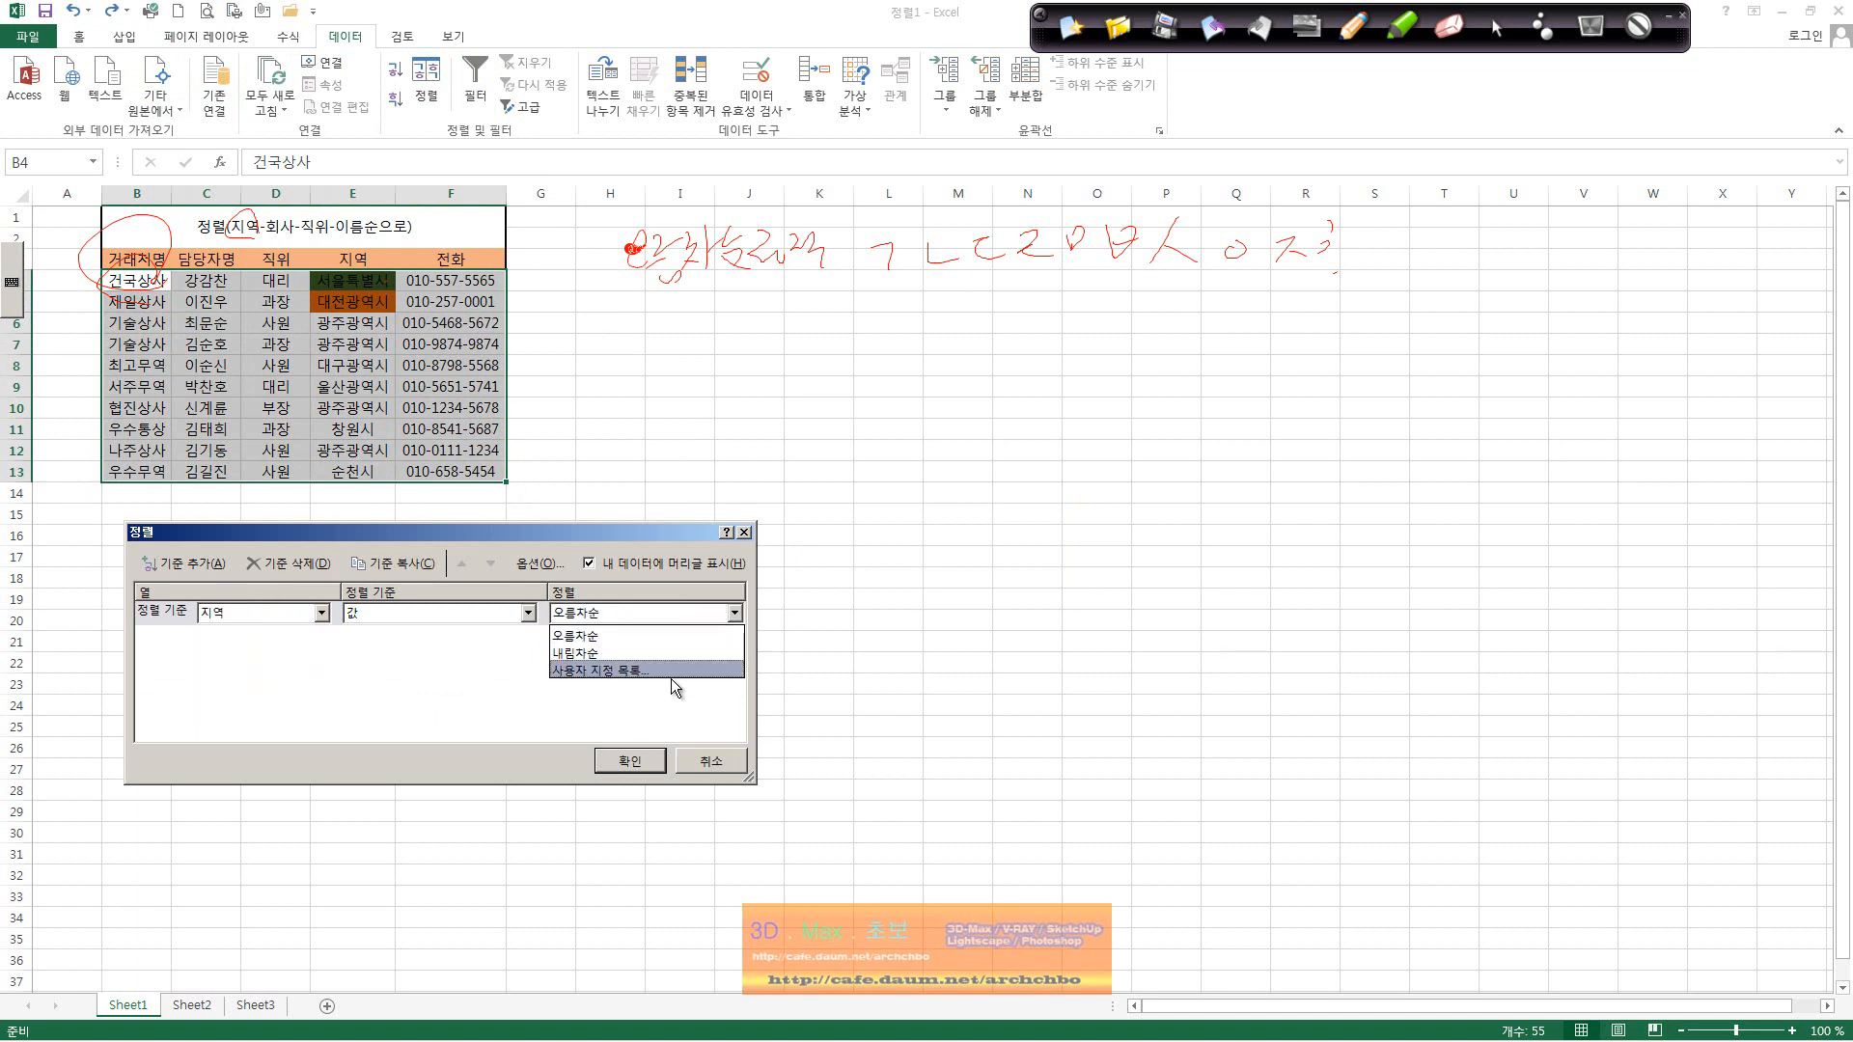
{"action": "left_click", "coordinate": [647, 630]}
{"action": "left_click", "coordinate": [656, 614]}
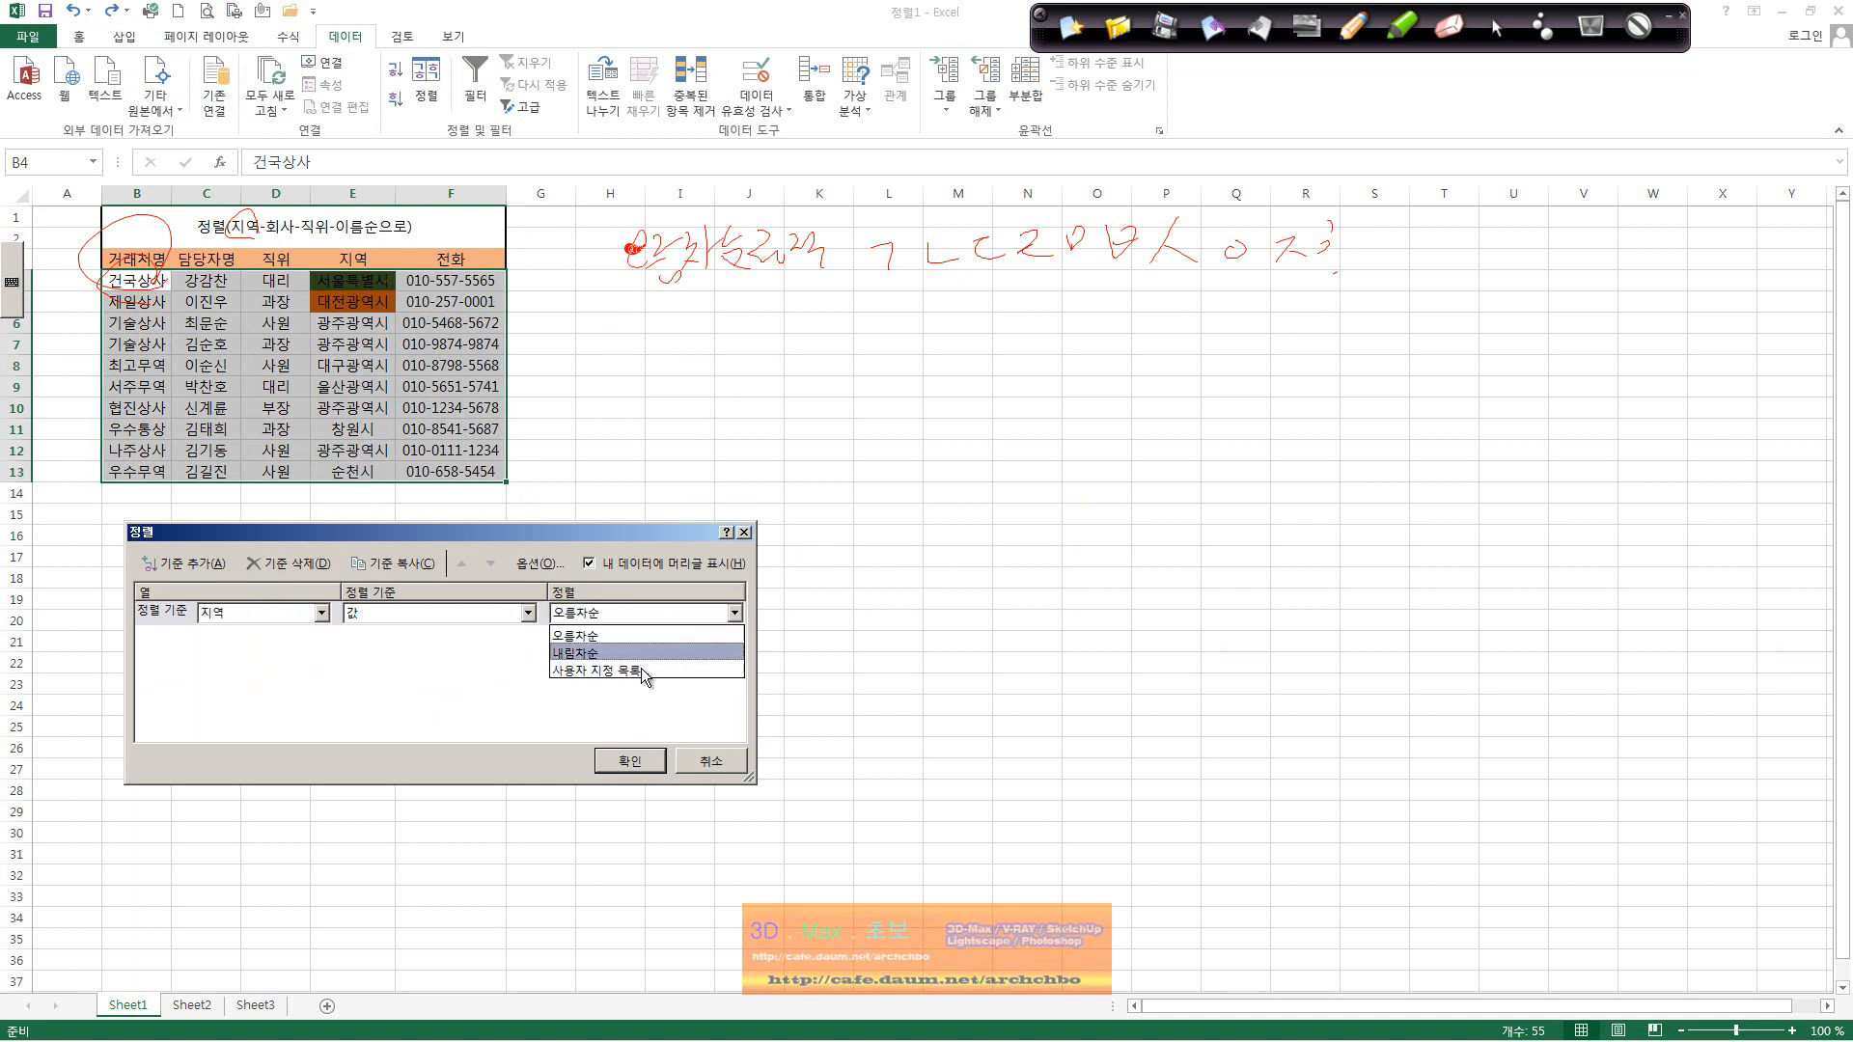
{"action": "left_click", "coordinate": [635, 675]}
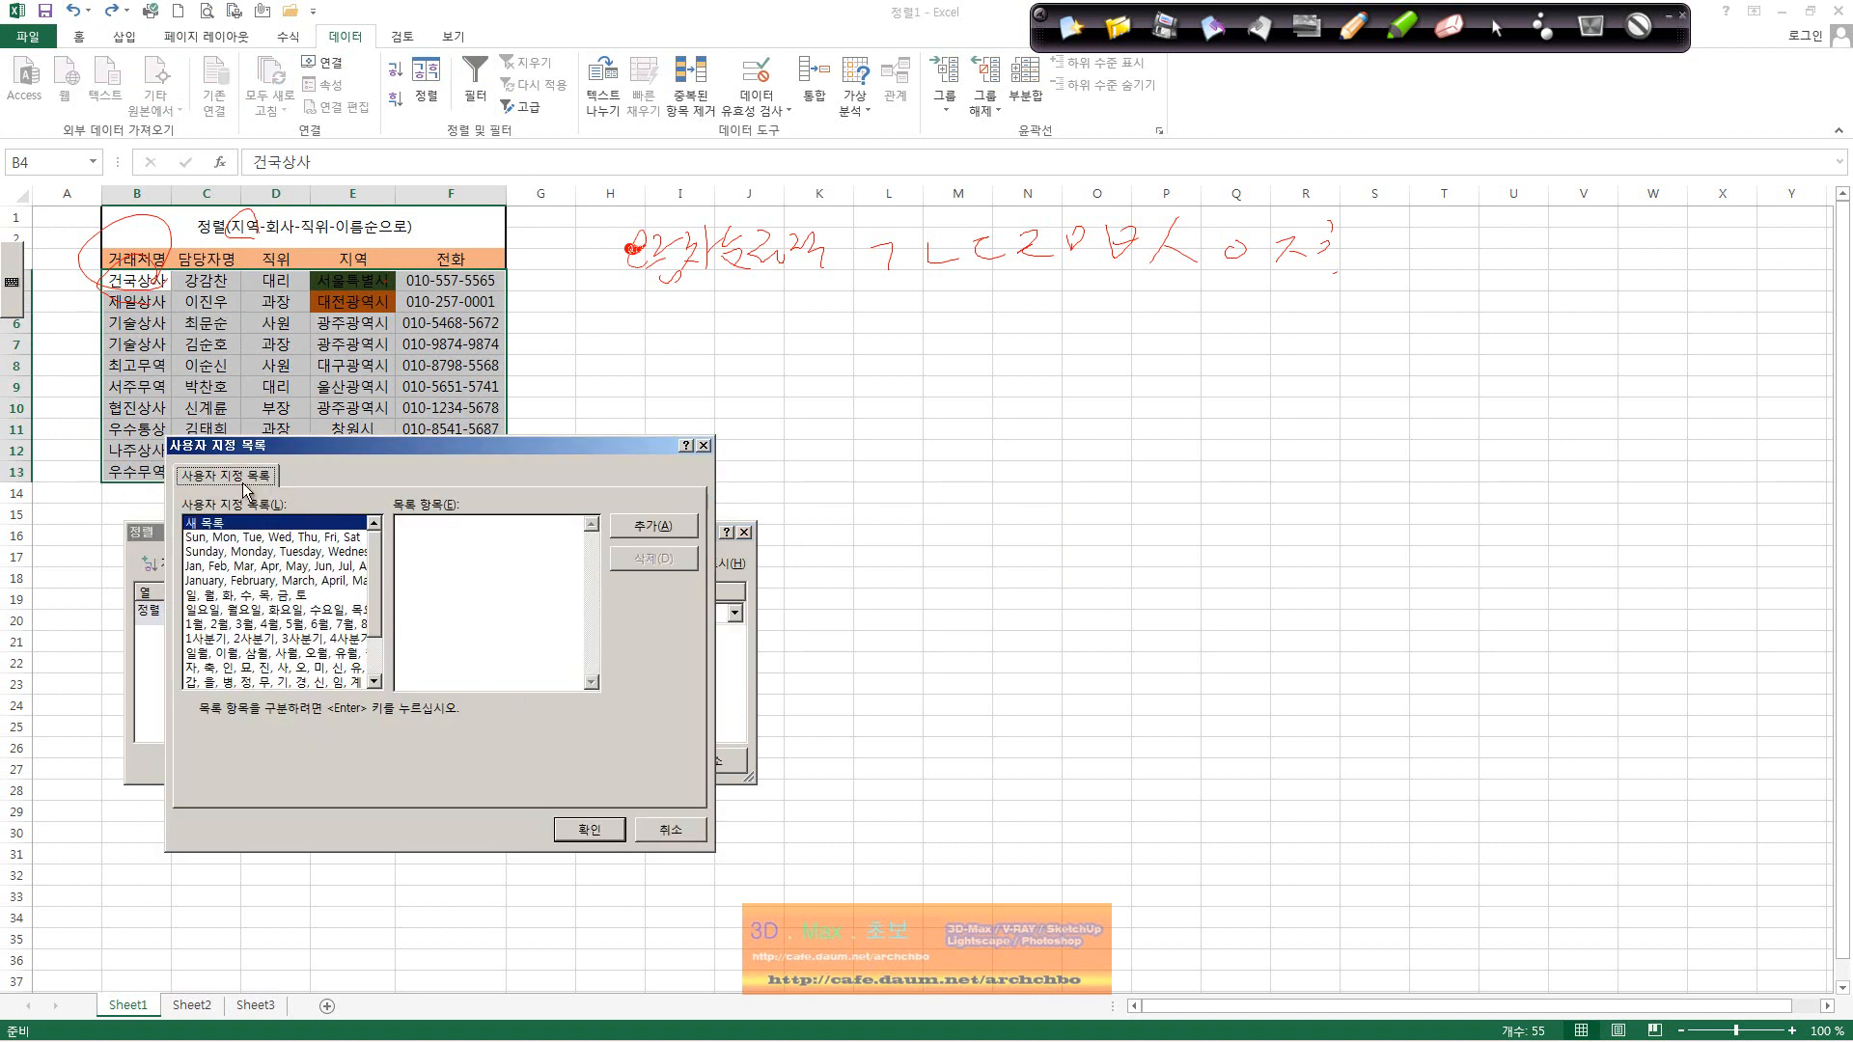
Step: Enter 서울특별시, 대전광역시, 대구광역시, 부산광역시, 광주광역시, 울산광역시 as list entries and add the list
{"action": "left_click_drag", "start_coordinate": [371, 571], "coordinate": [377, 508]}
{"action": "left_click", "coordinate": [443, 551]}
{"action": "type", "text": "서울특별시, 대전광역시, 대"}
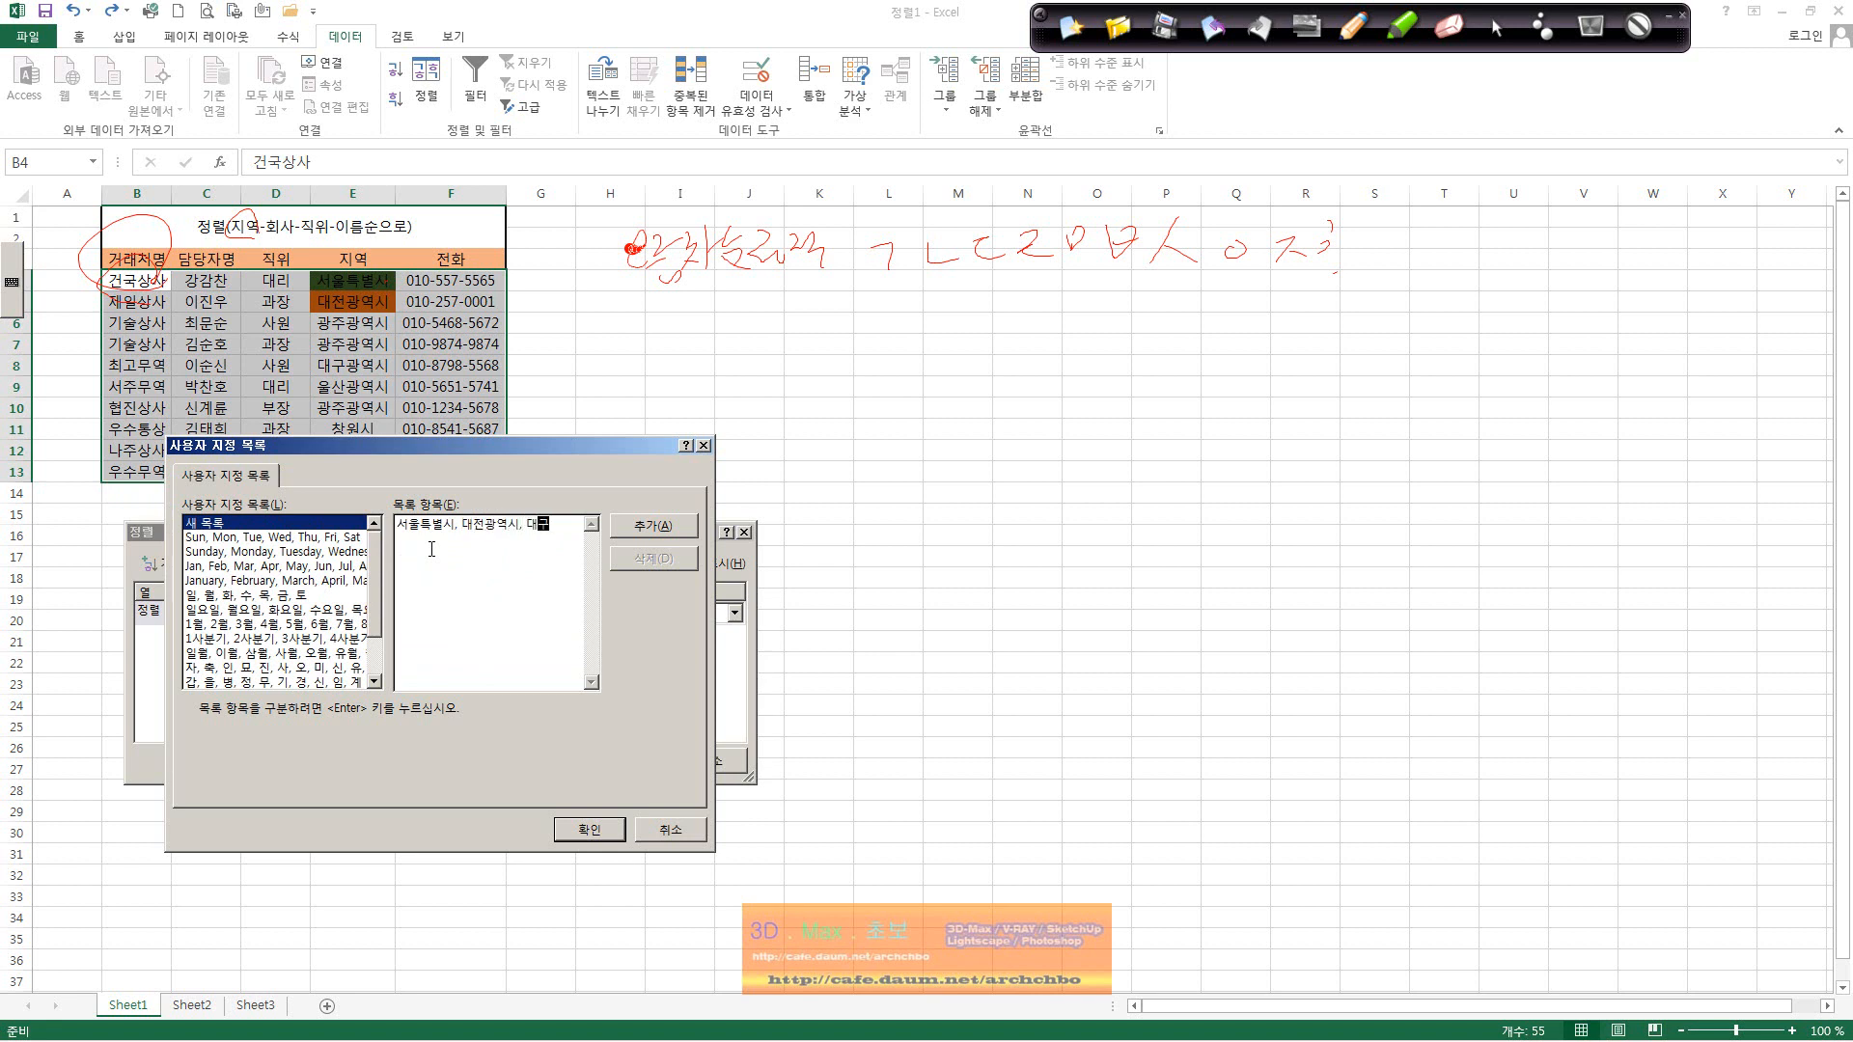
{"action": "type", "text": "구광역시,부산광역시,광주광역시,울산광역시,"}
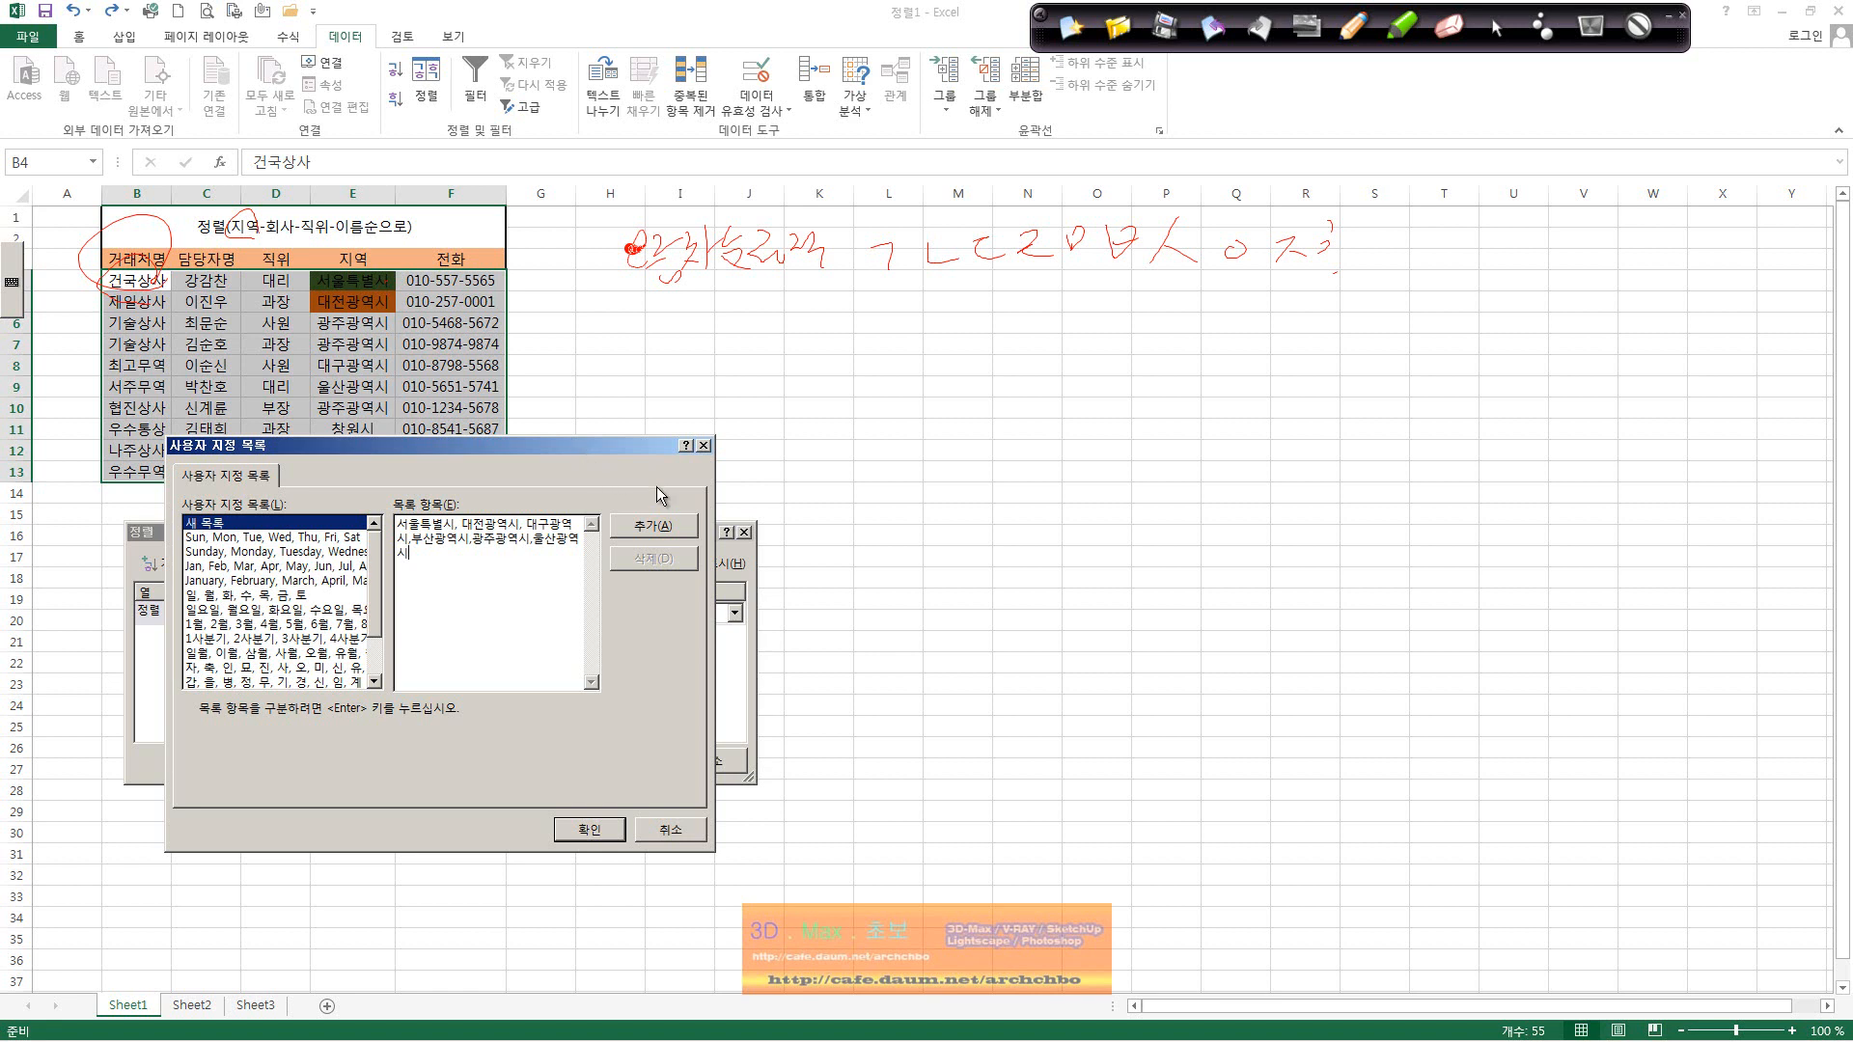
{"action": "left_click", "coordinate": [654, 525]}
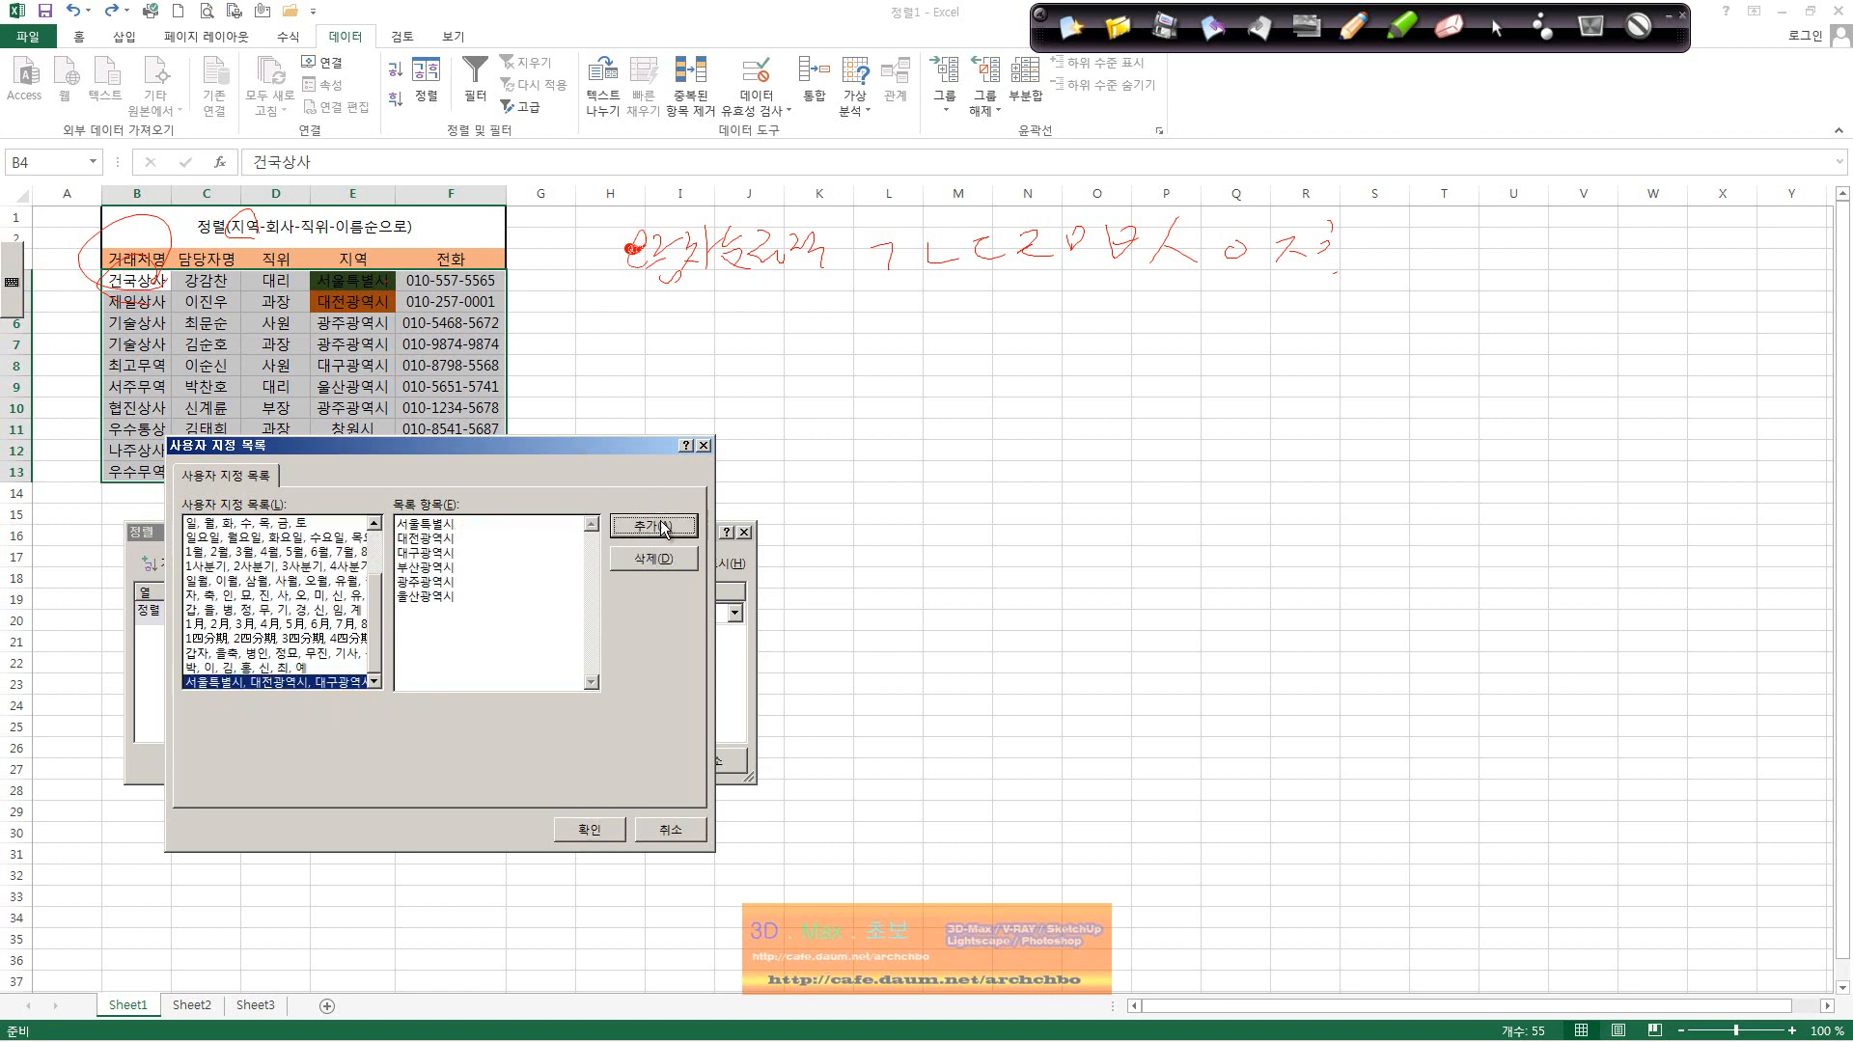
Step: Confirm the new region list as the order and apply the sort to the table
{"action": "left_click", "coordinate": [601, 830]}
{"action": "left_click", "coordinate": [639, 763]}
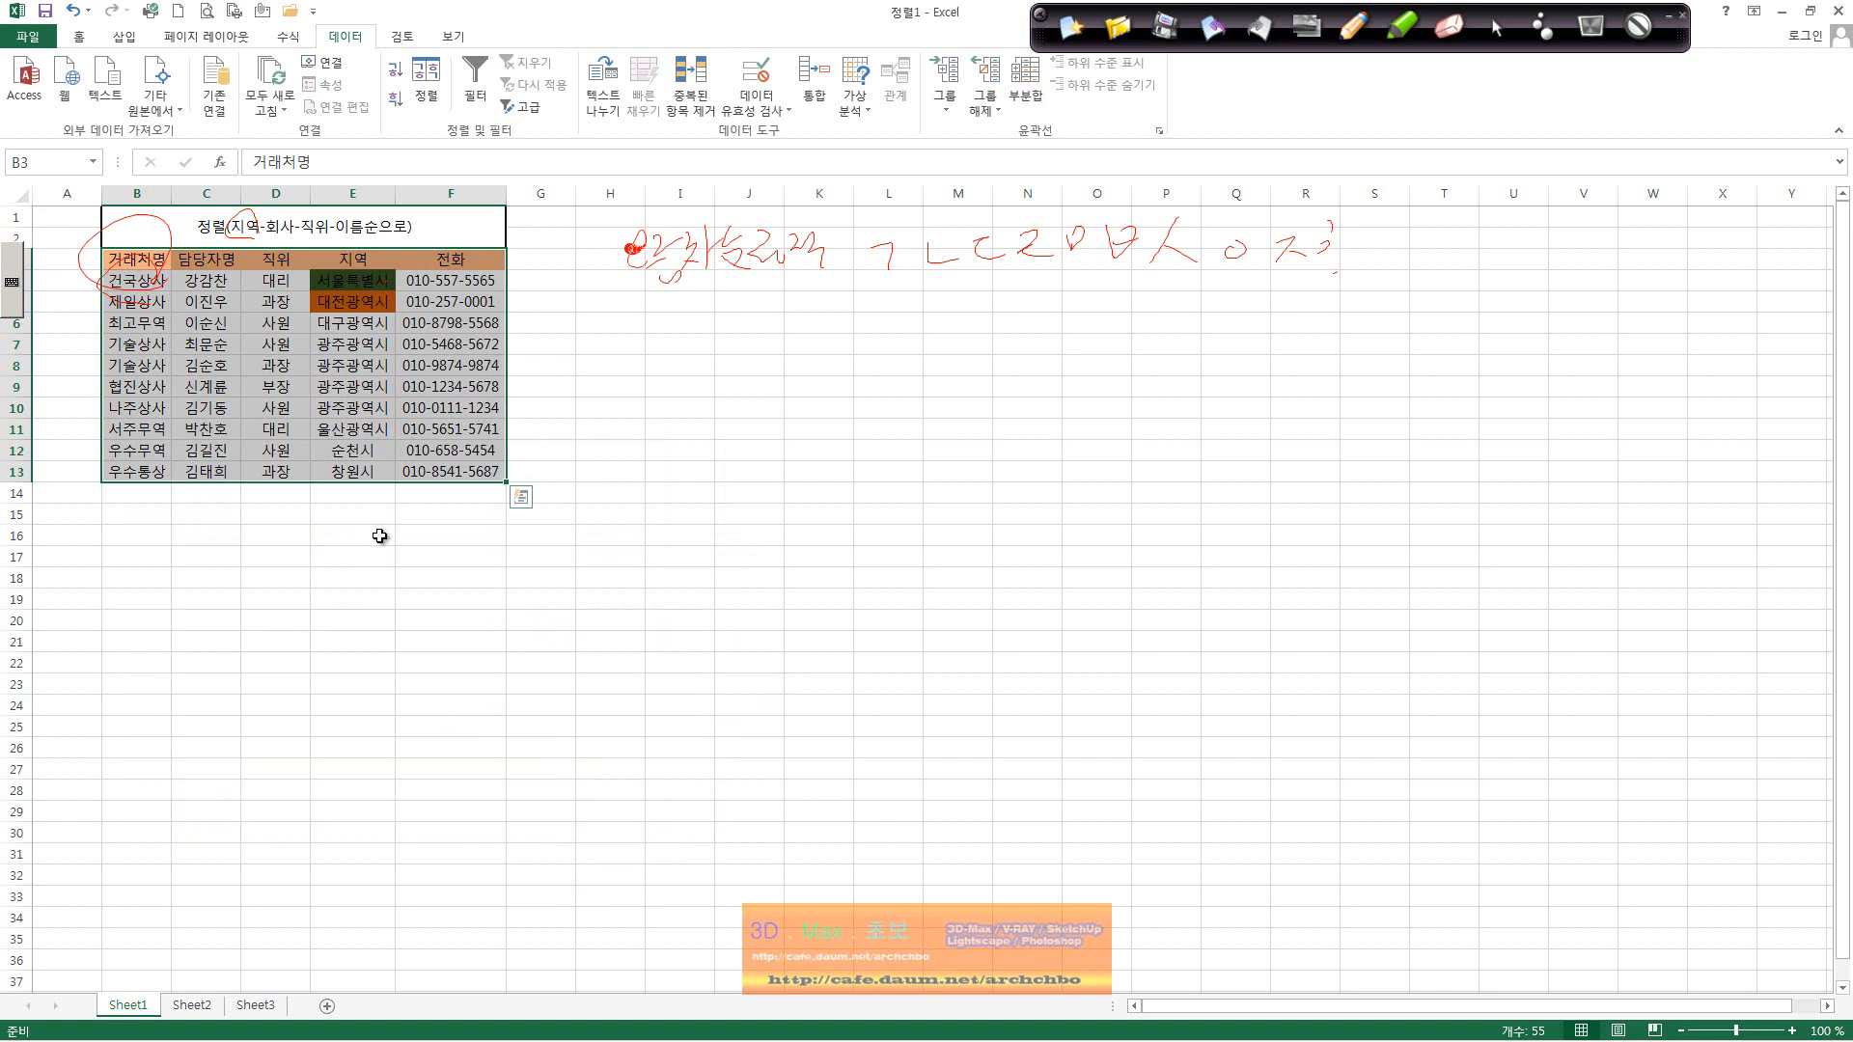
{"action": "left_click", "coordinate": [439, 532]}
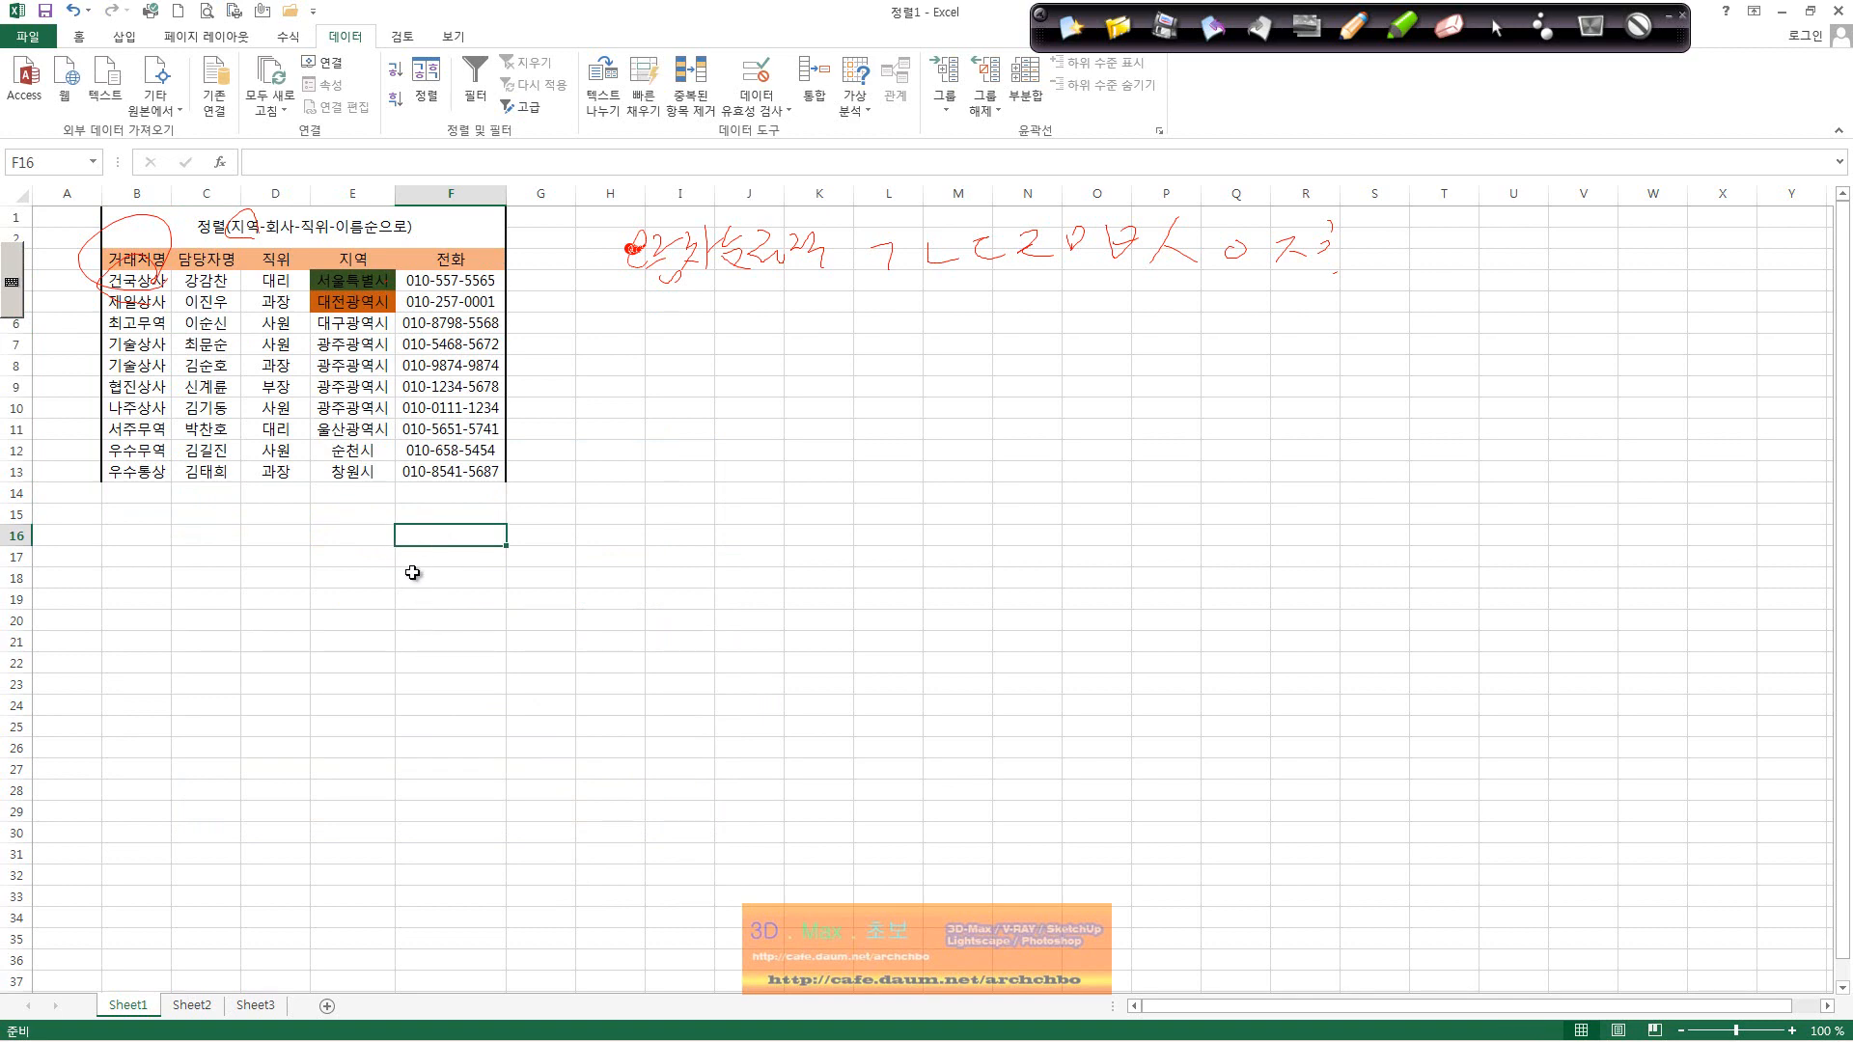